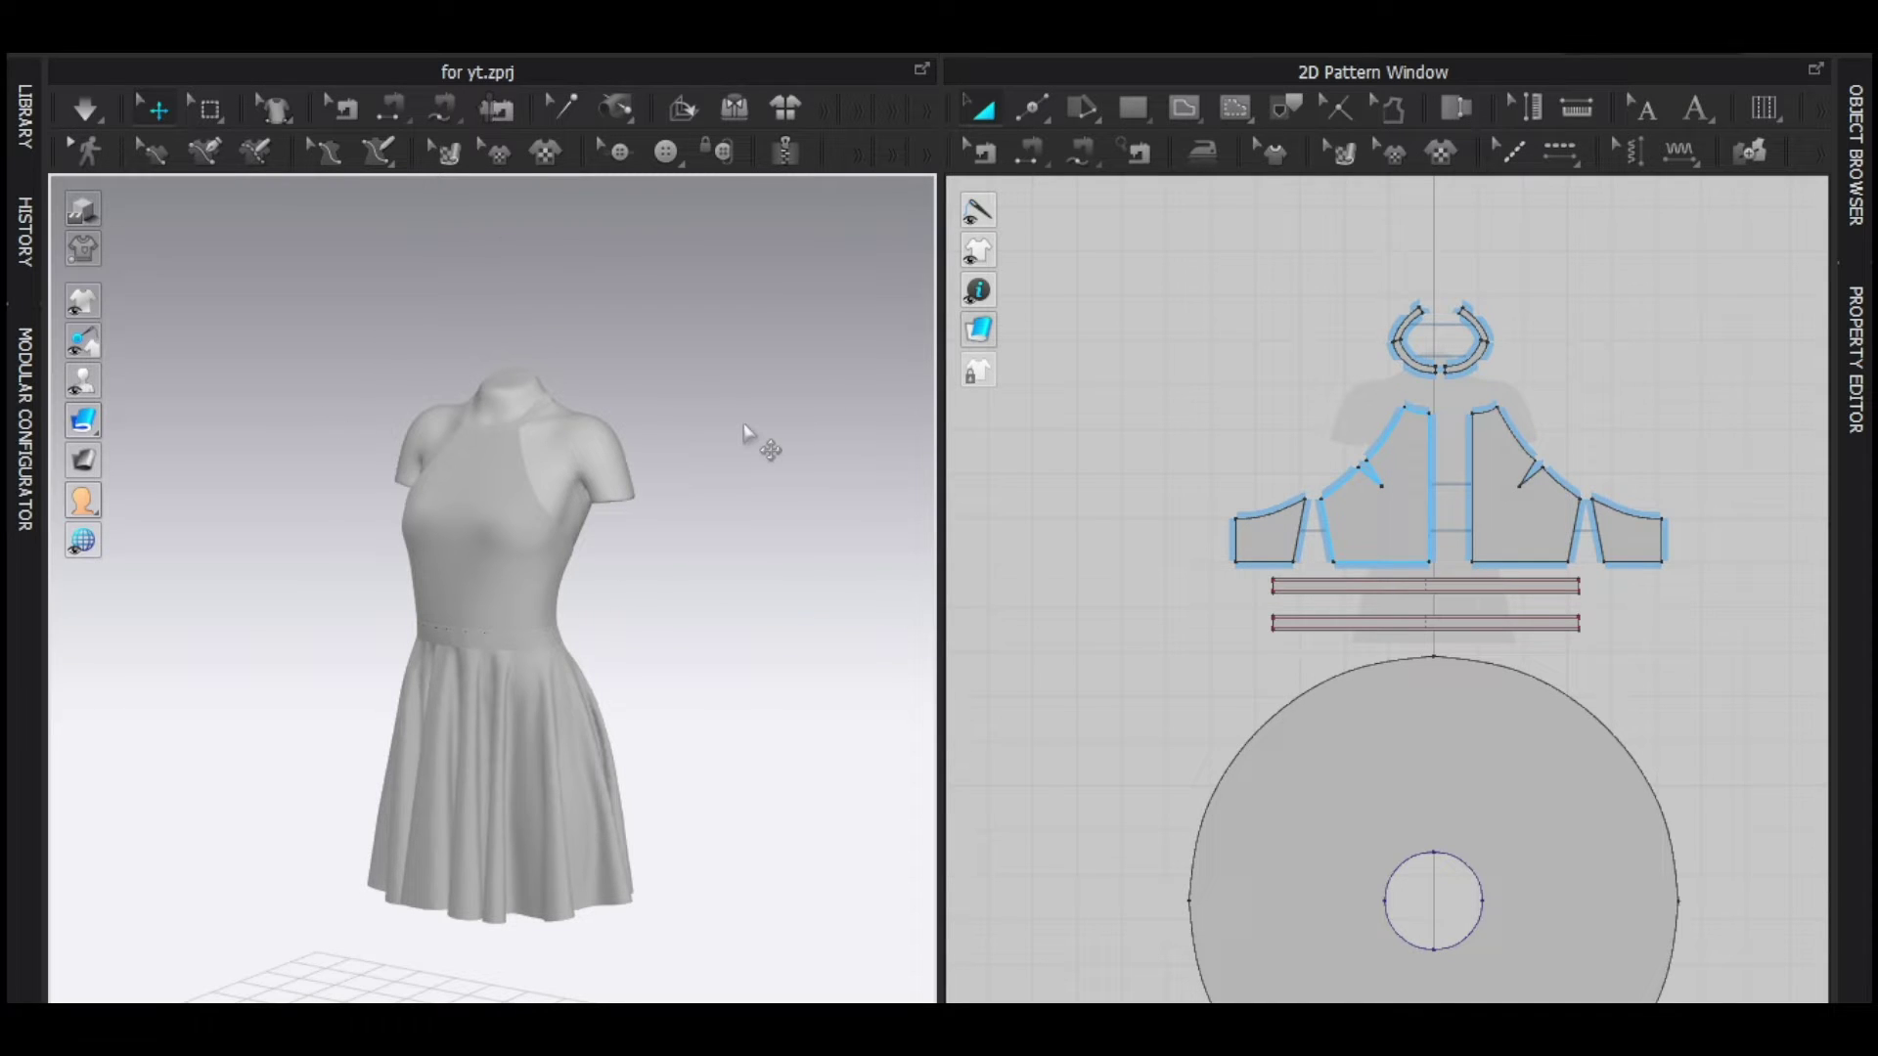
# Select all garment pieces and freeze them.
pyautogui.hotkey('ctrl', 'a')
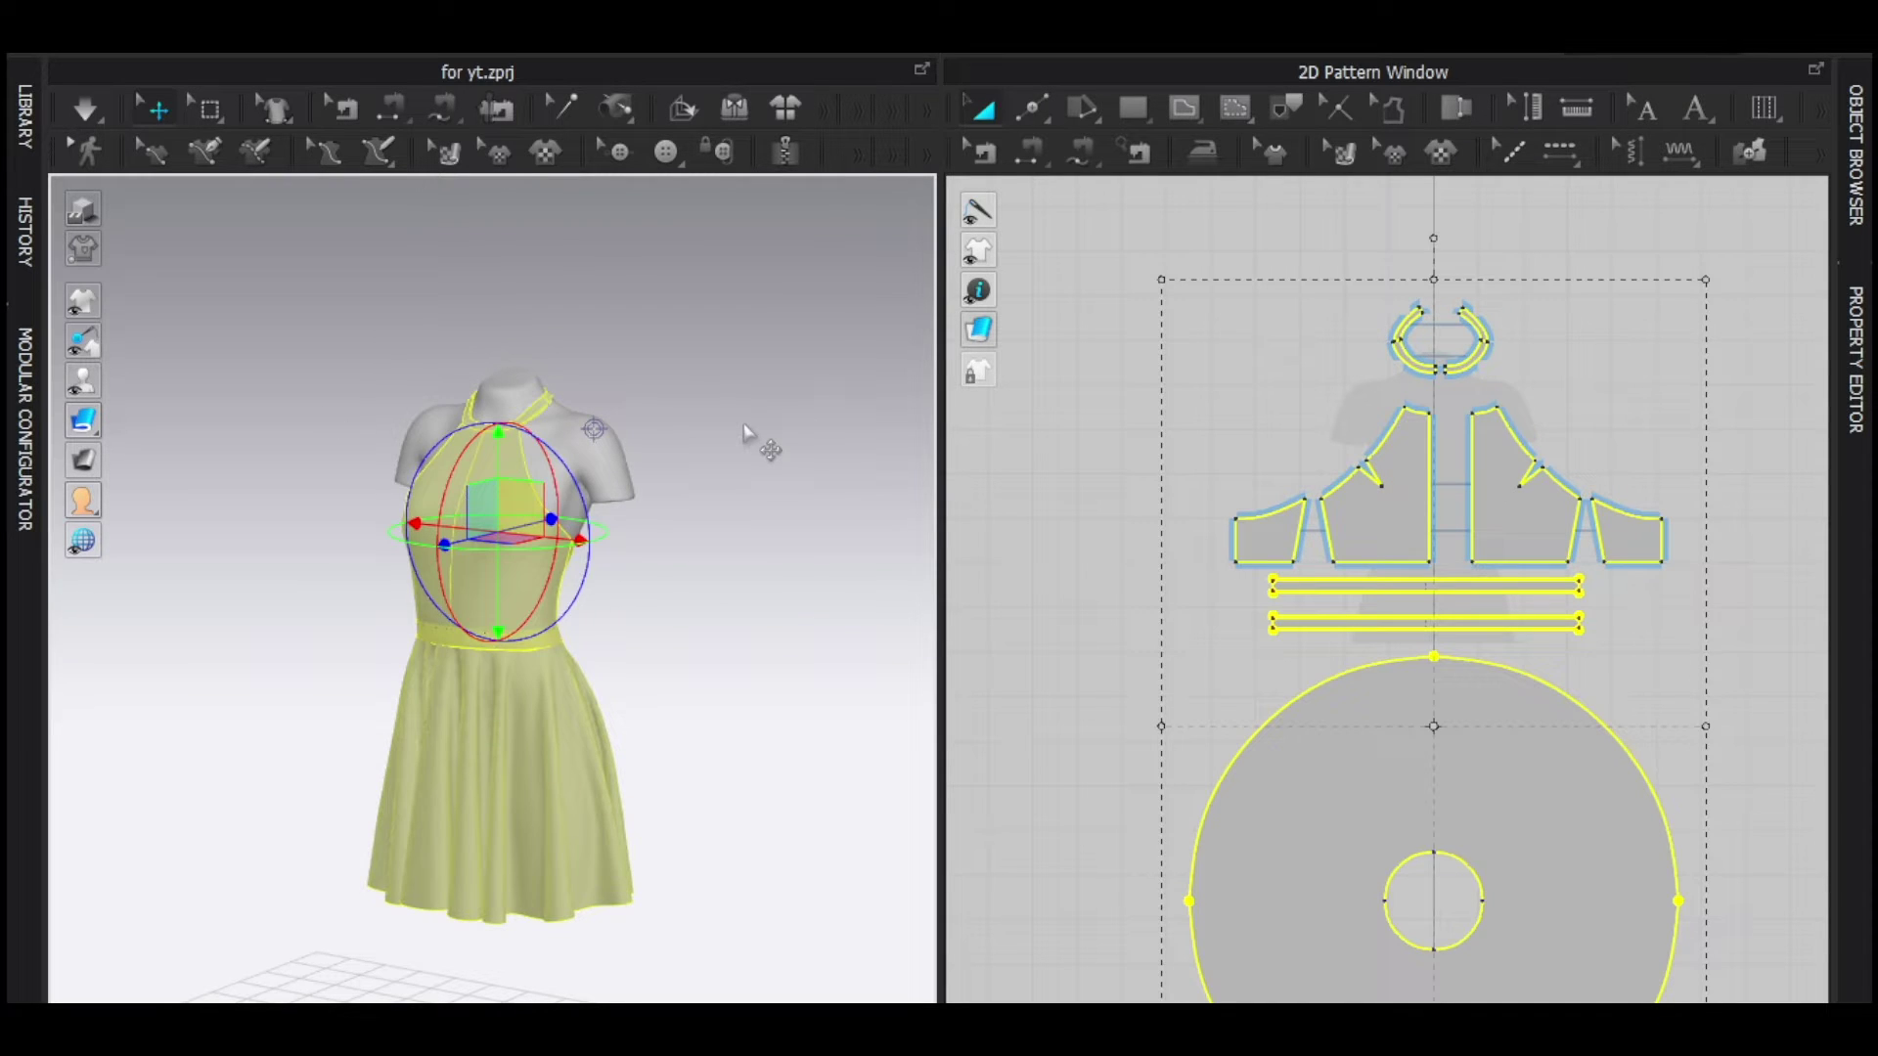
pyautogui.rightClick(507, 511)
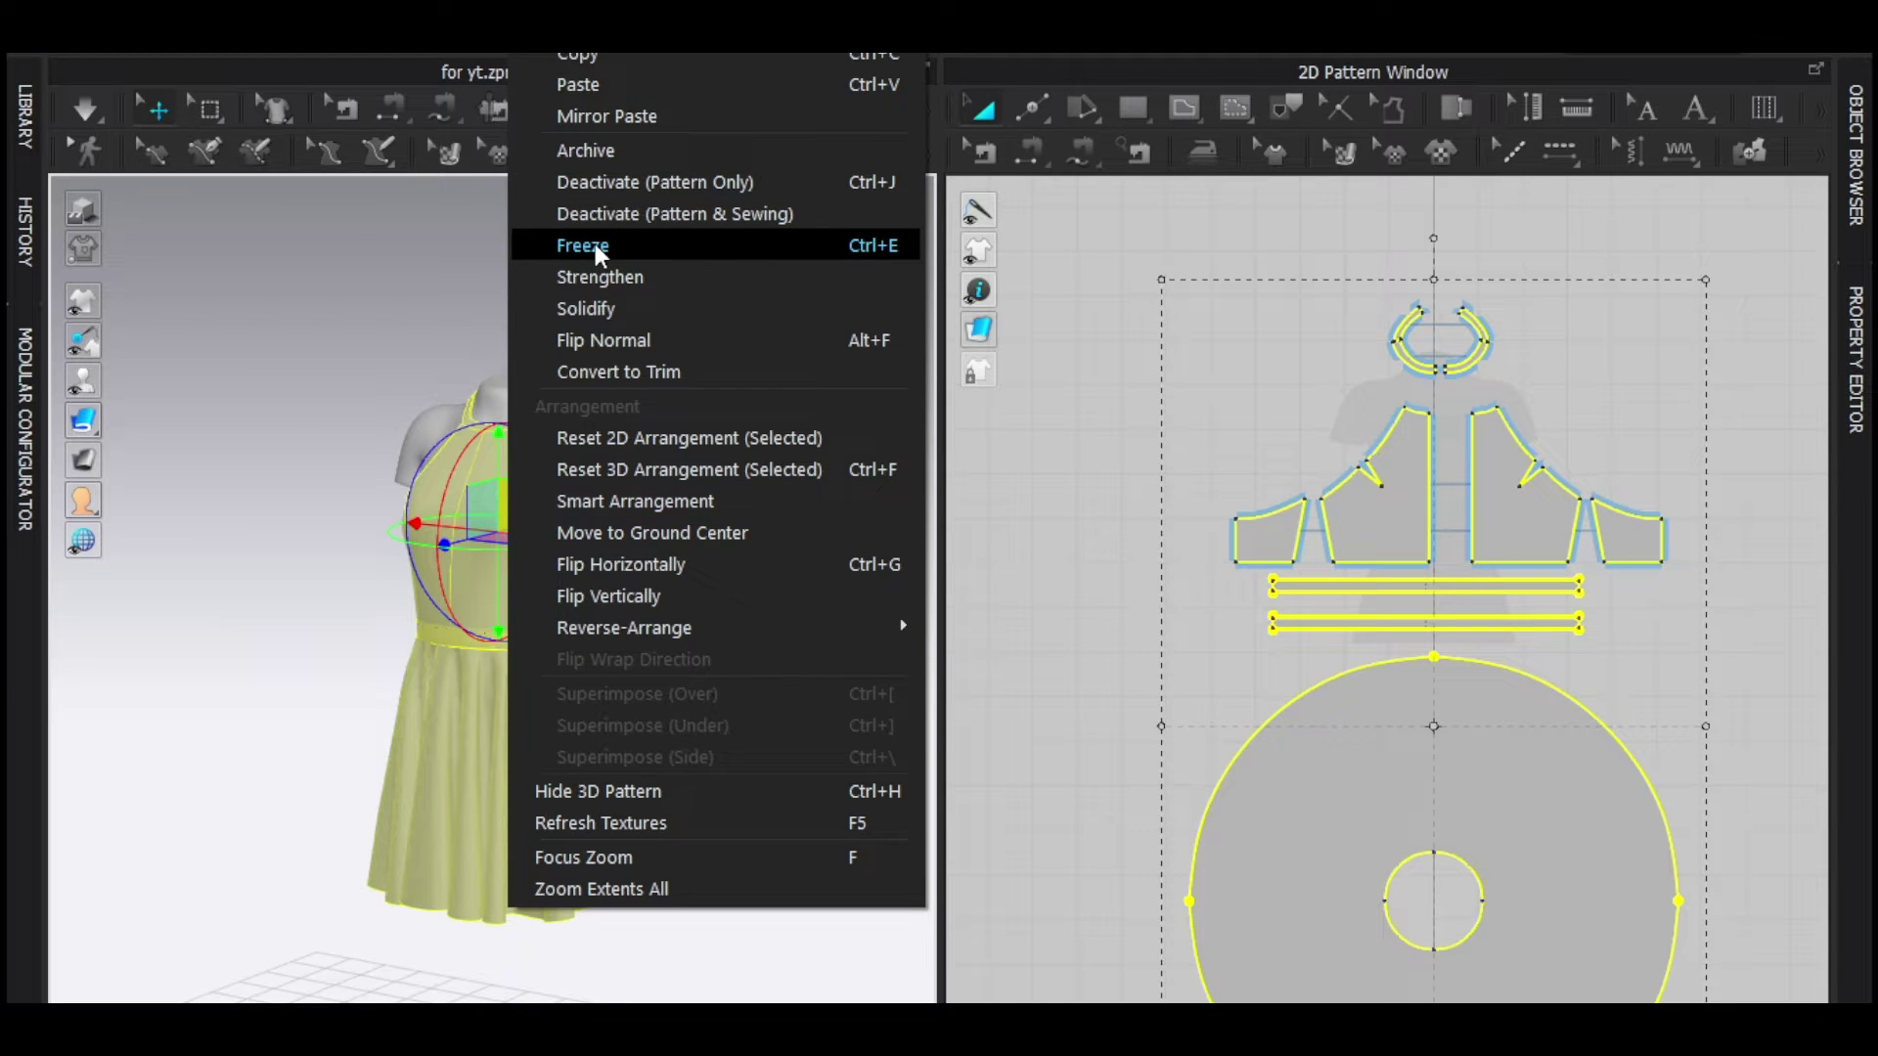
pyautogui.click(596, 244)
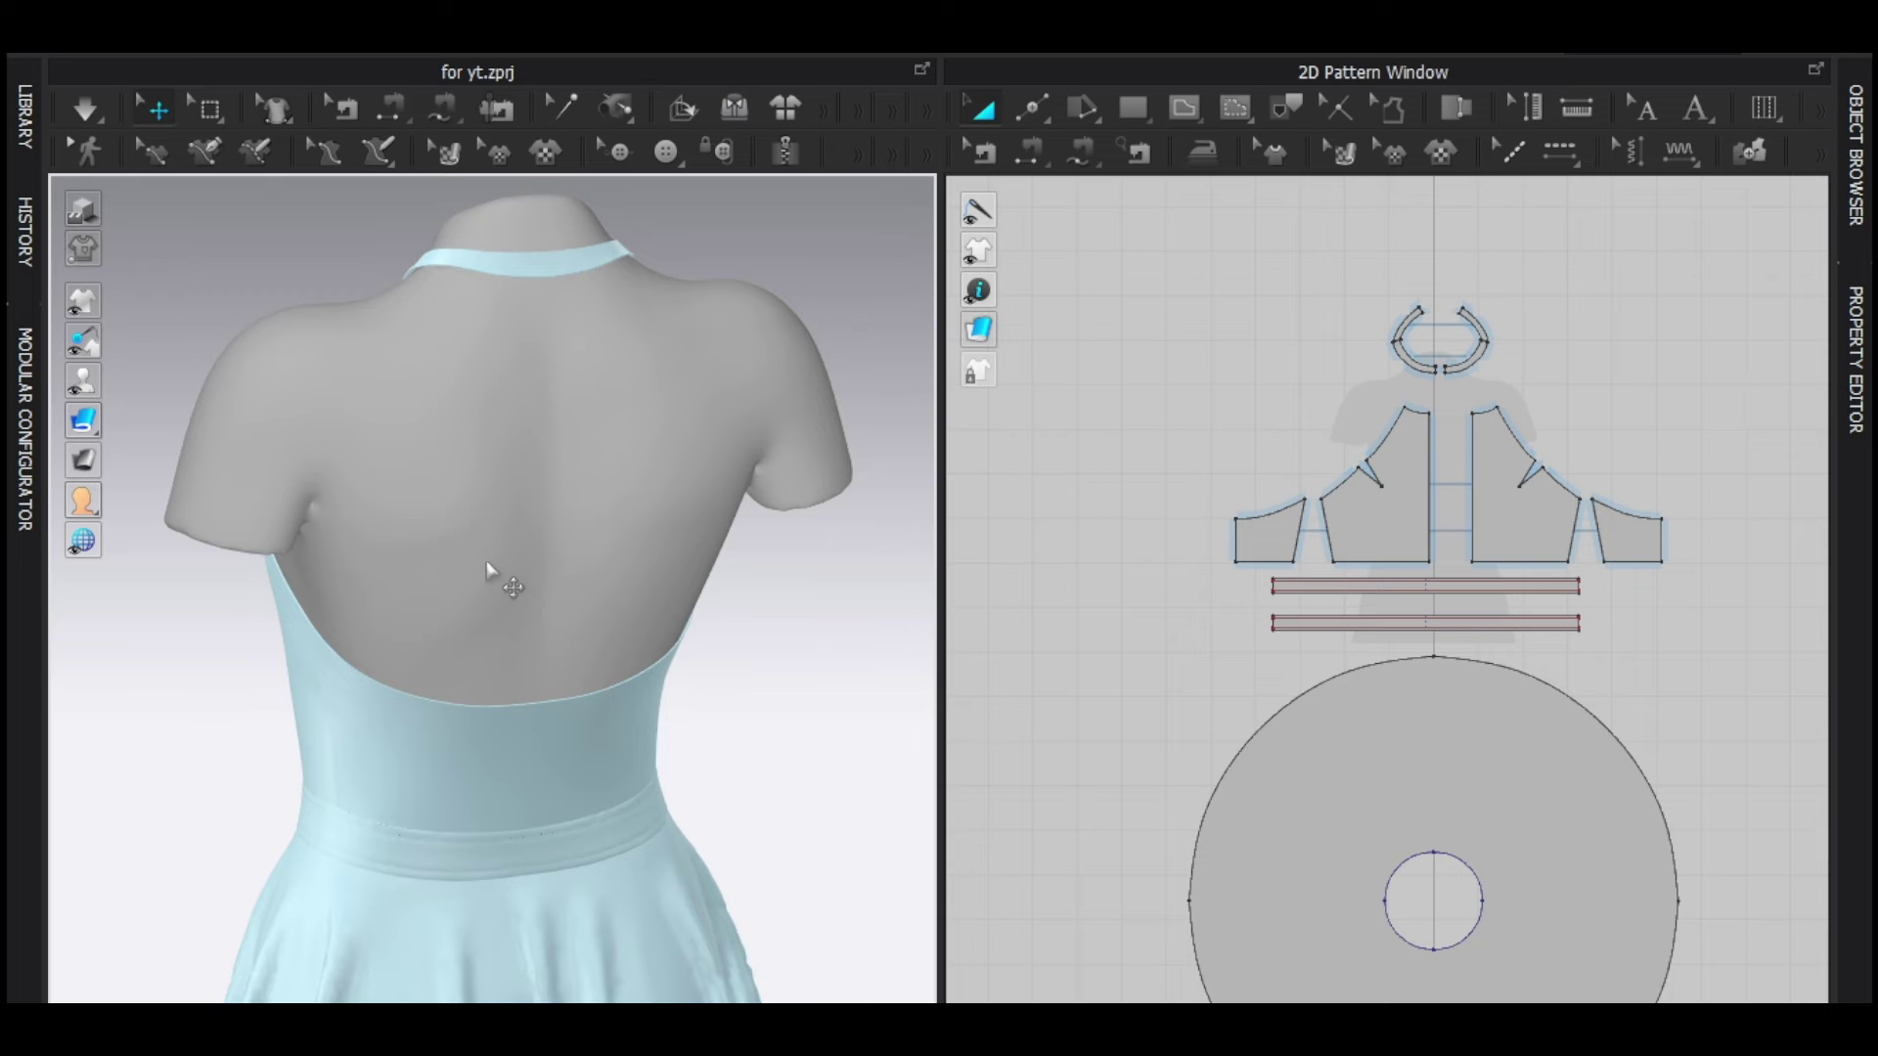
# Select the left half of the back bodice and the right half of the back neckband, seen from behind, to identify their patterns.
pyautogui.click(486, 727)
pyautogui.moveTo(662, 531); pyautogui.dragTo(626, 824, button='middle')
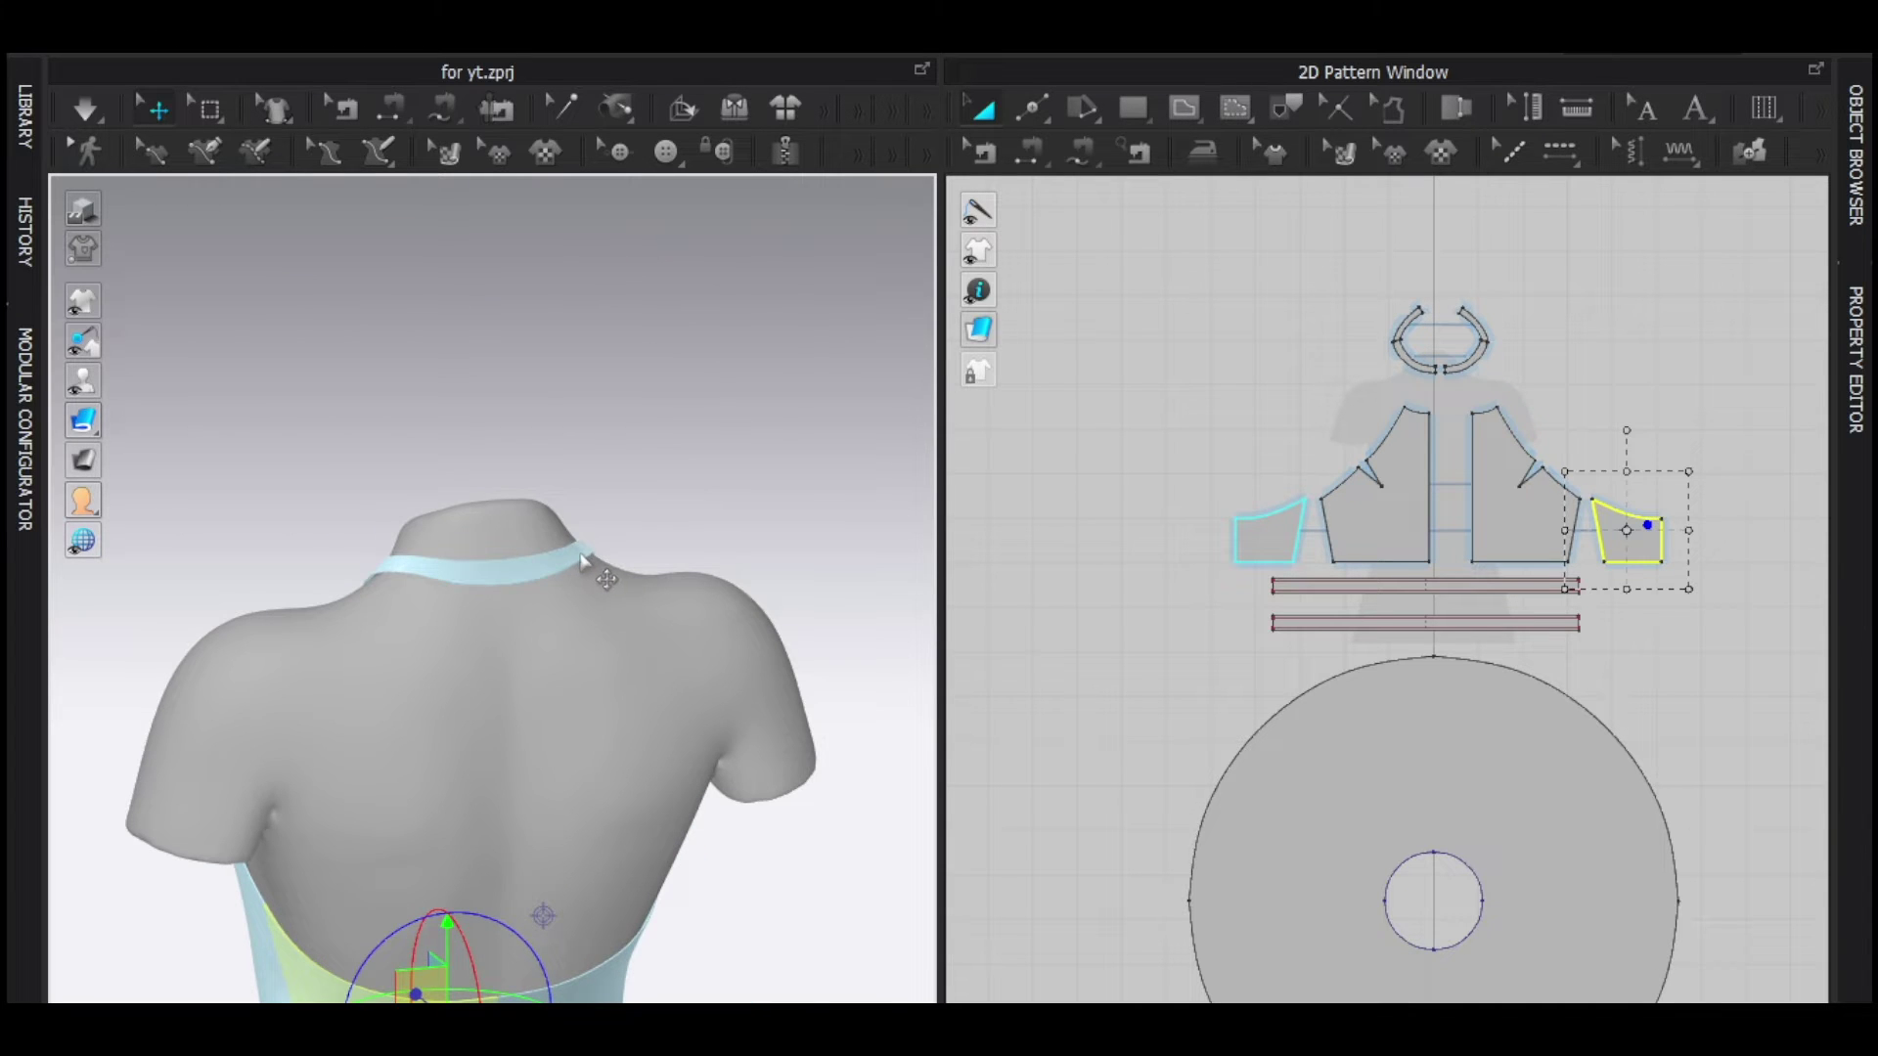
pyautogui.keyDown('shift'); pyautogui.click(582, 560); pyautogui.keyUp('shift')
pyautogui.moveTo(561, 703); pyautogui.dragTo(578, 537, button='middle')
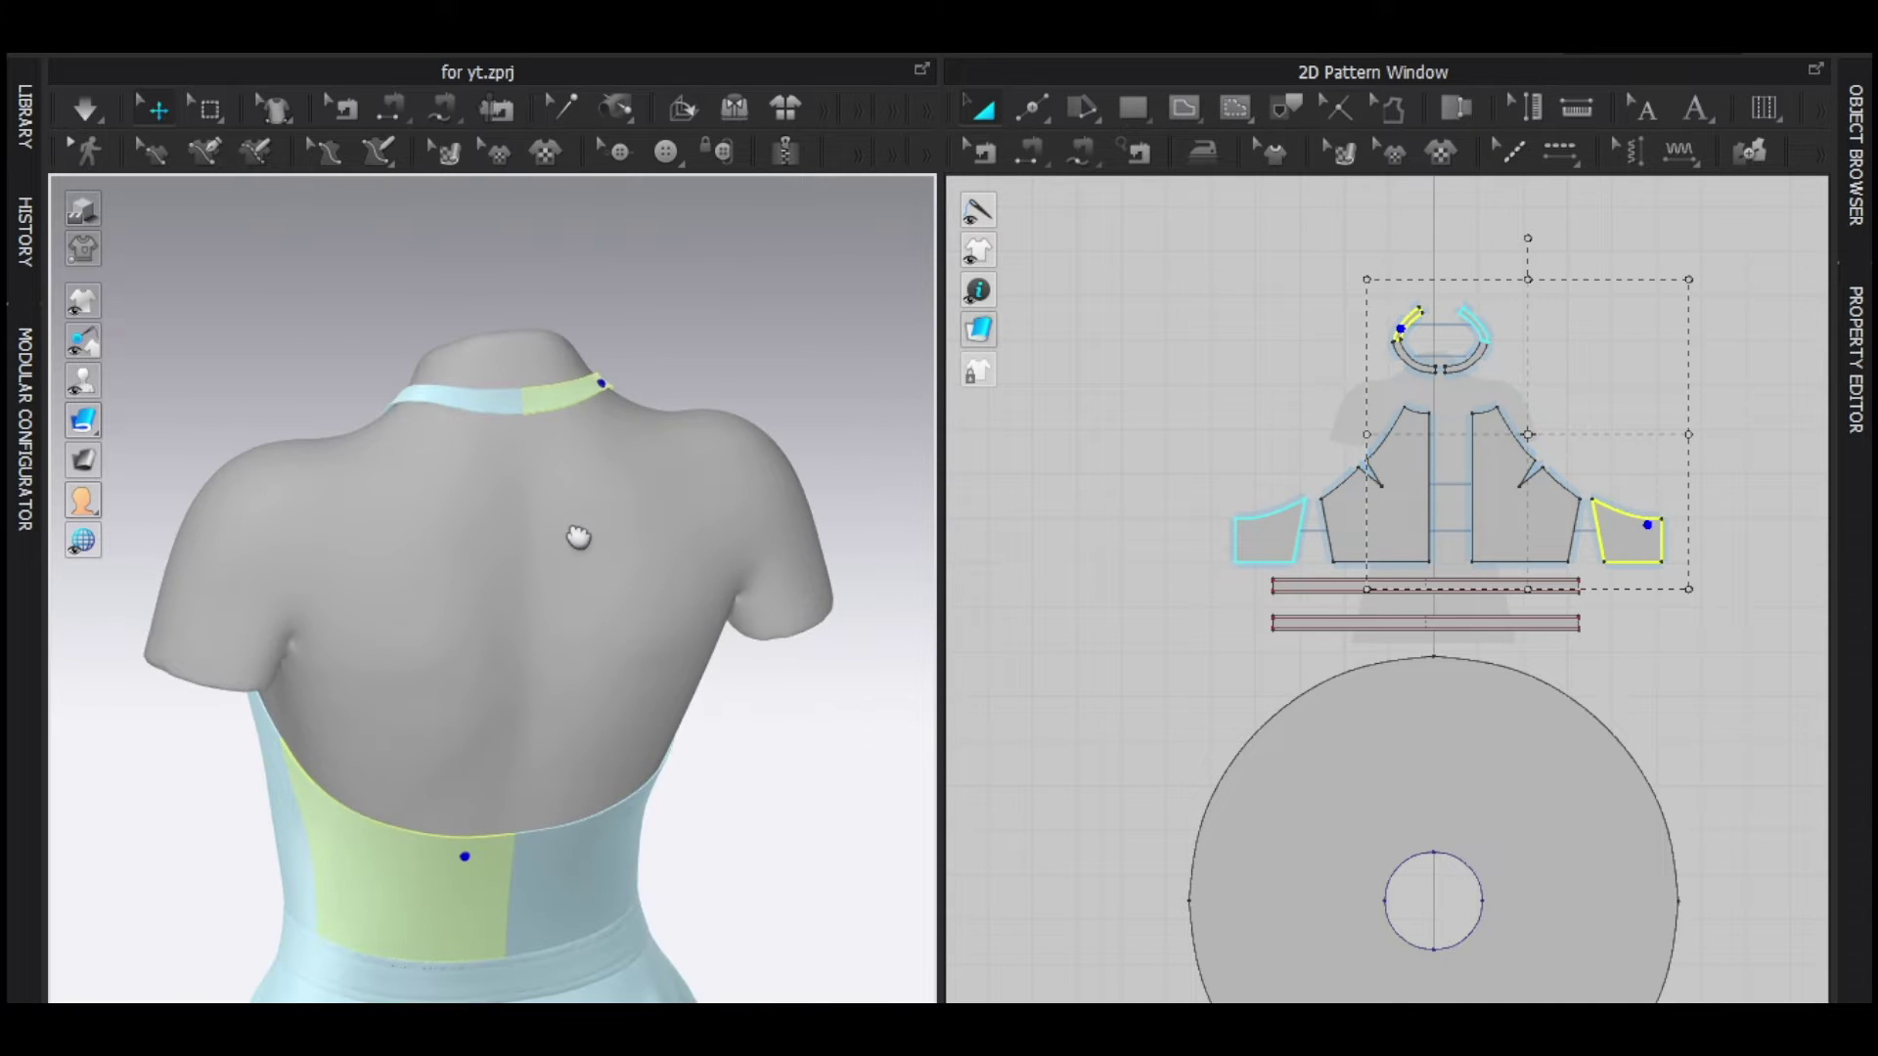
# Create a rectangular strap pattern 8 mm wide and 100 mm high in the empty area above the bodice patterns.
pyautogui.scroll(3, 1542, 445)
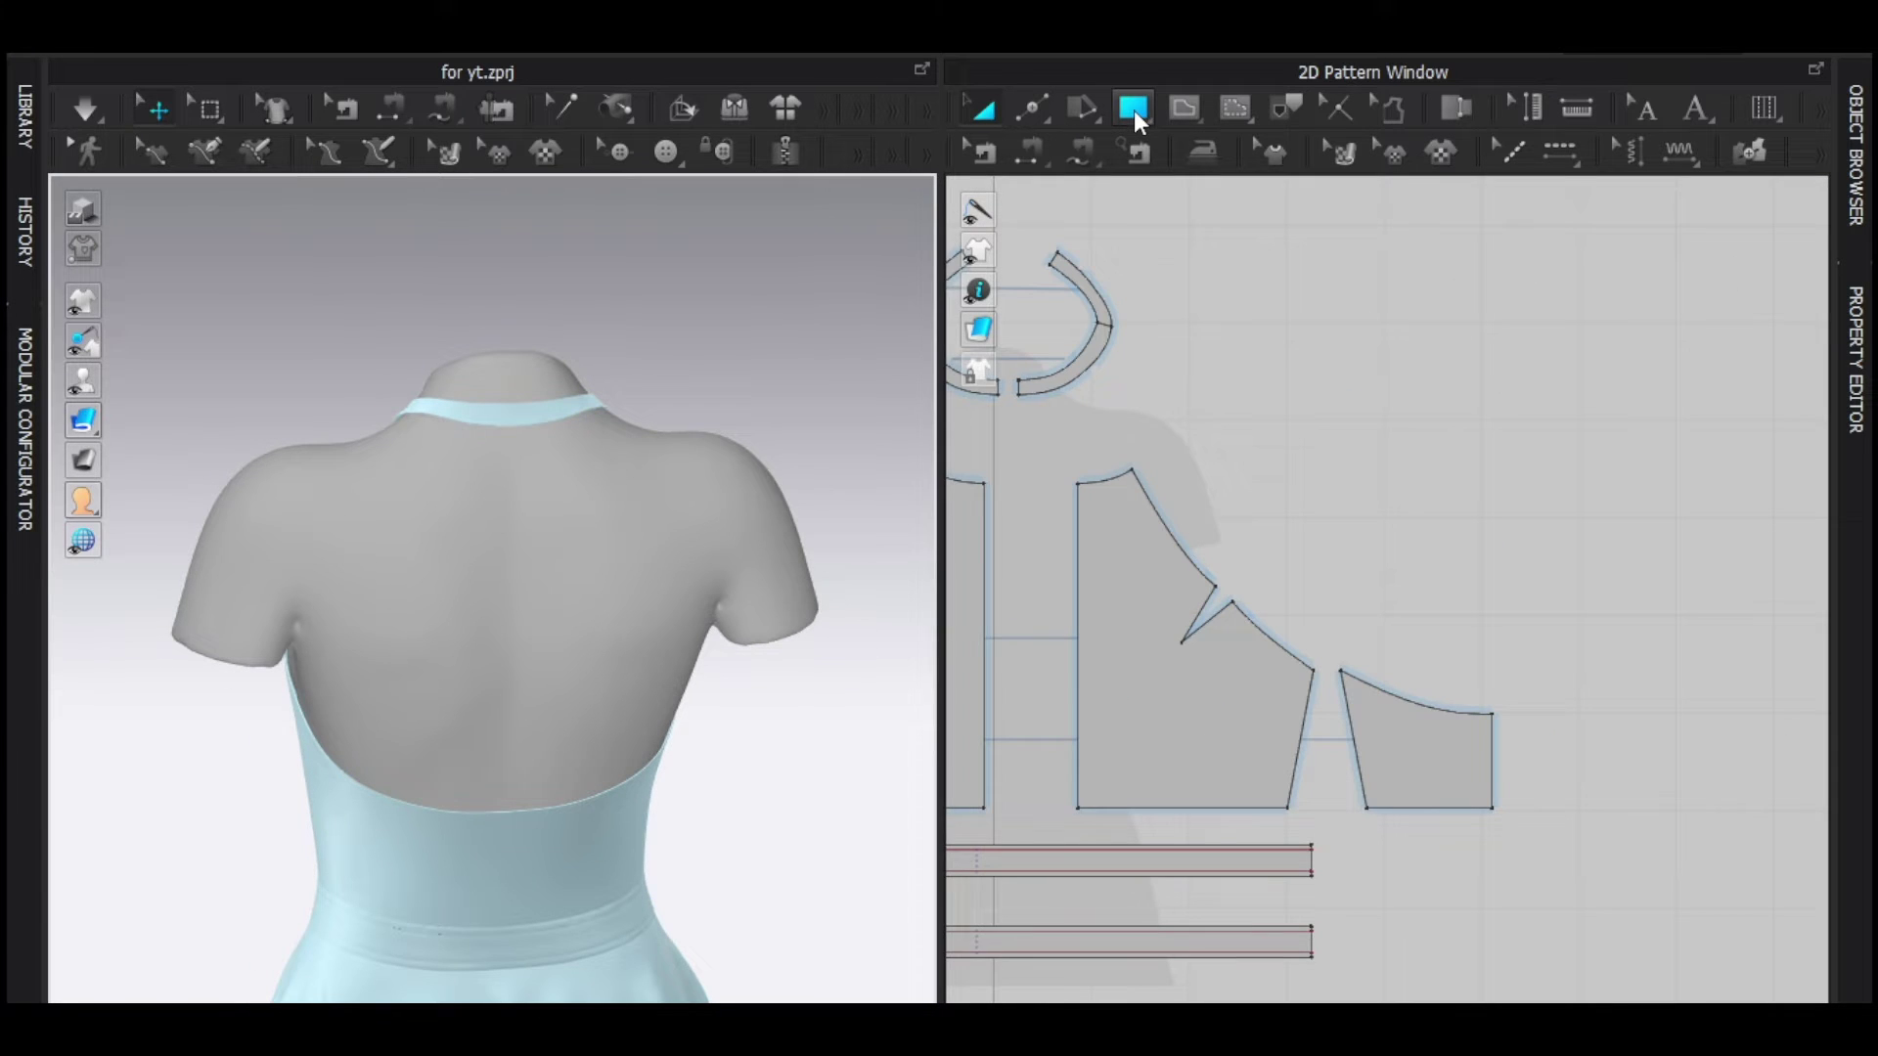
pyautogui.click(1134, 110)
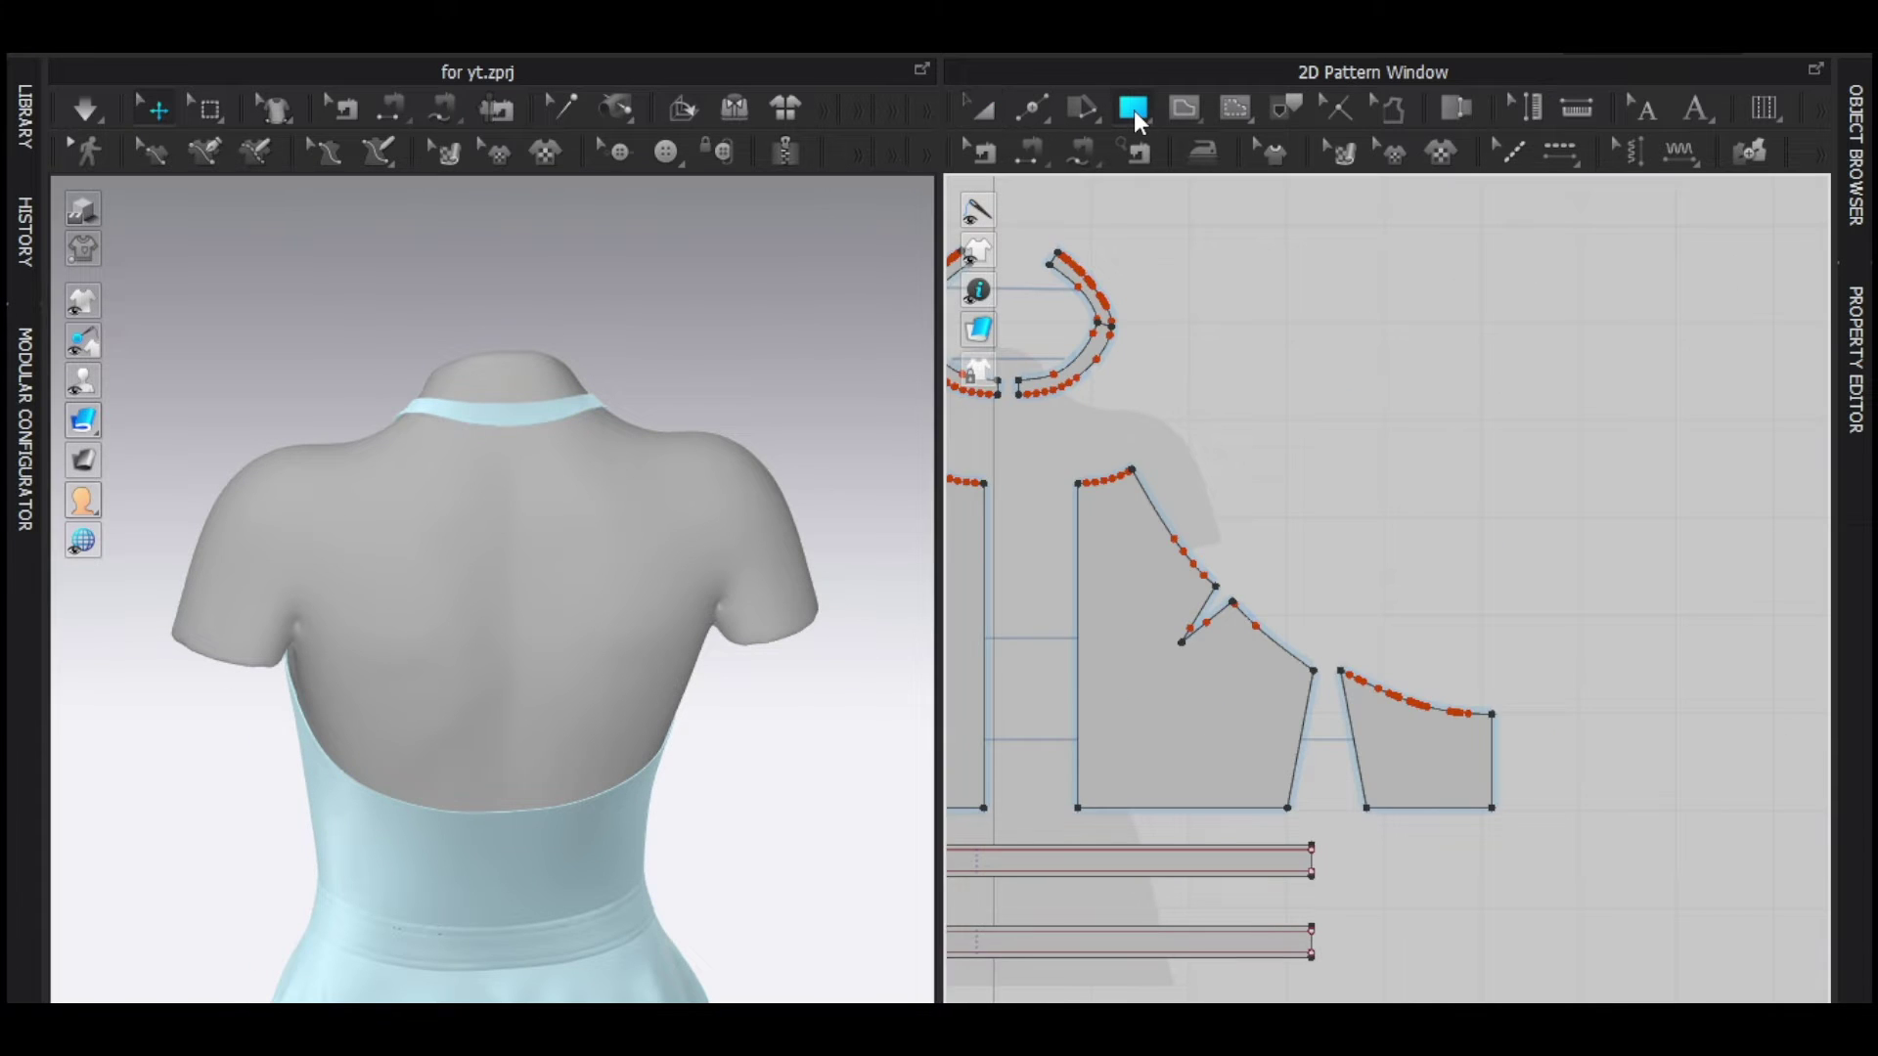
pyautogui.click(1391, 414)
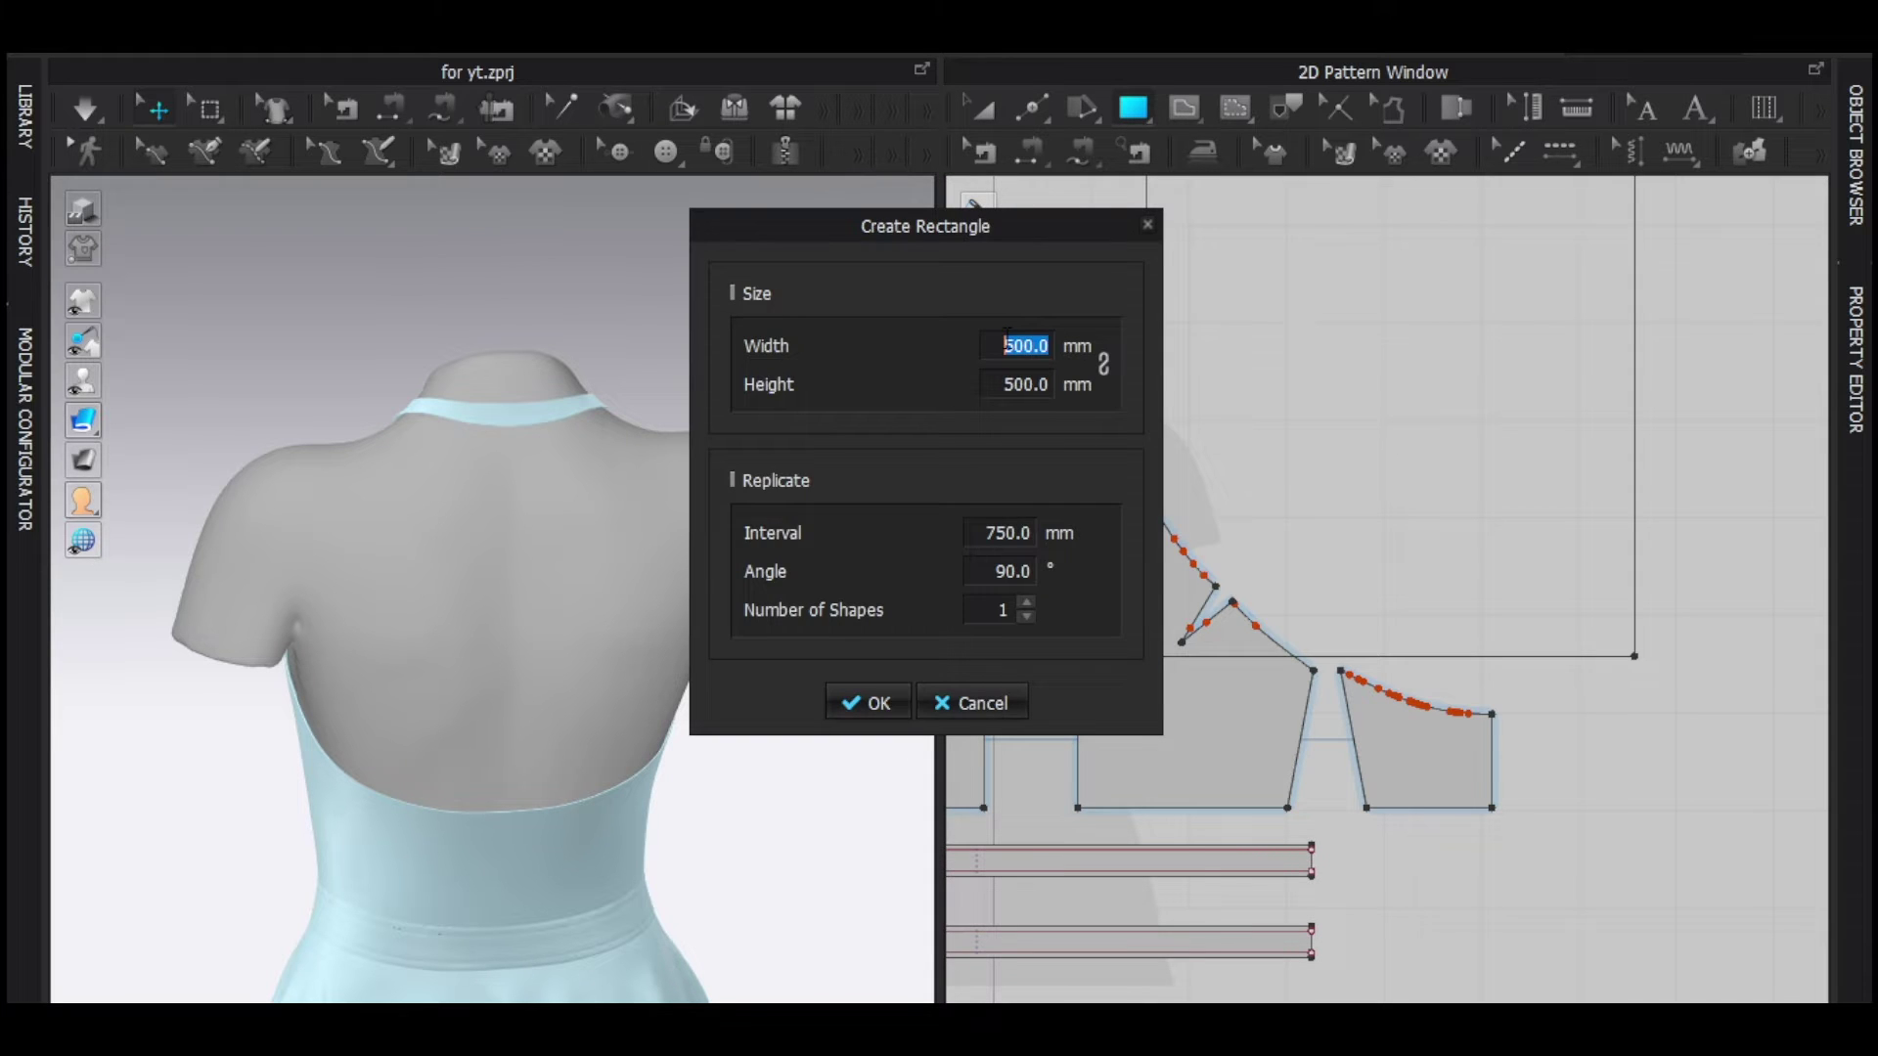
pyautogui.write('8')
pyautogui.press('Tab')
pyautogui.write('100')
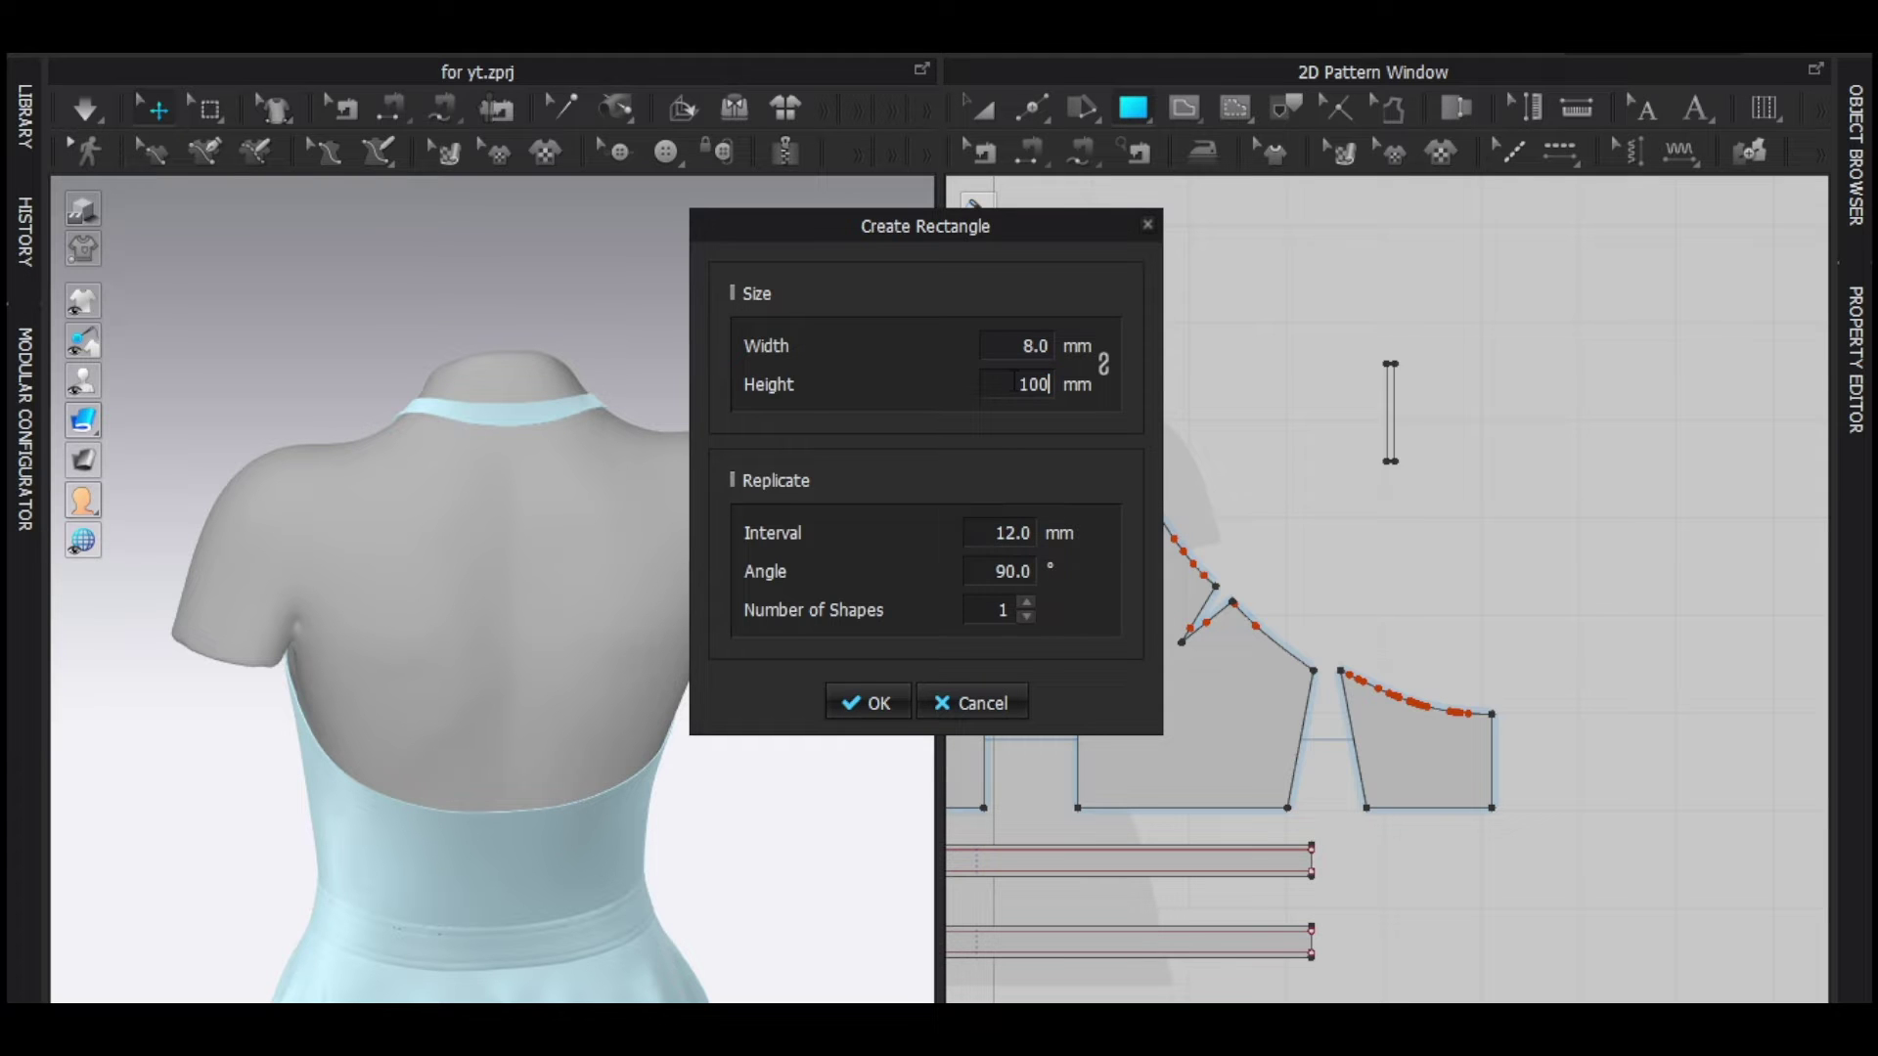
pyautogui.click(866, 701)
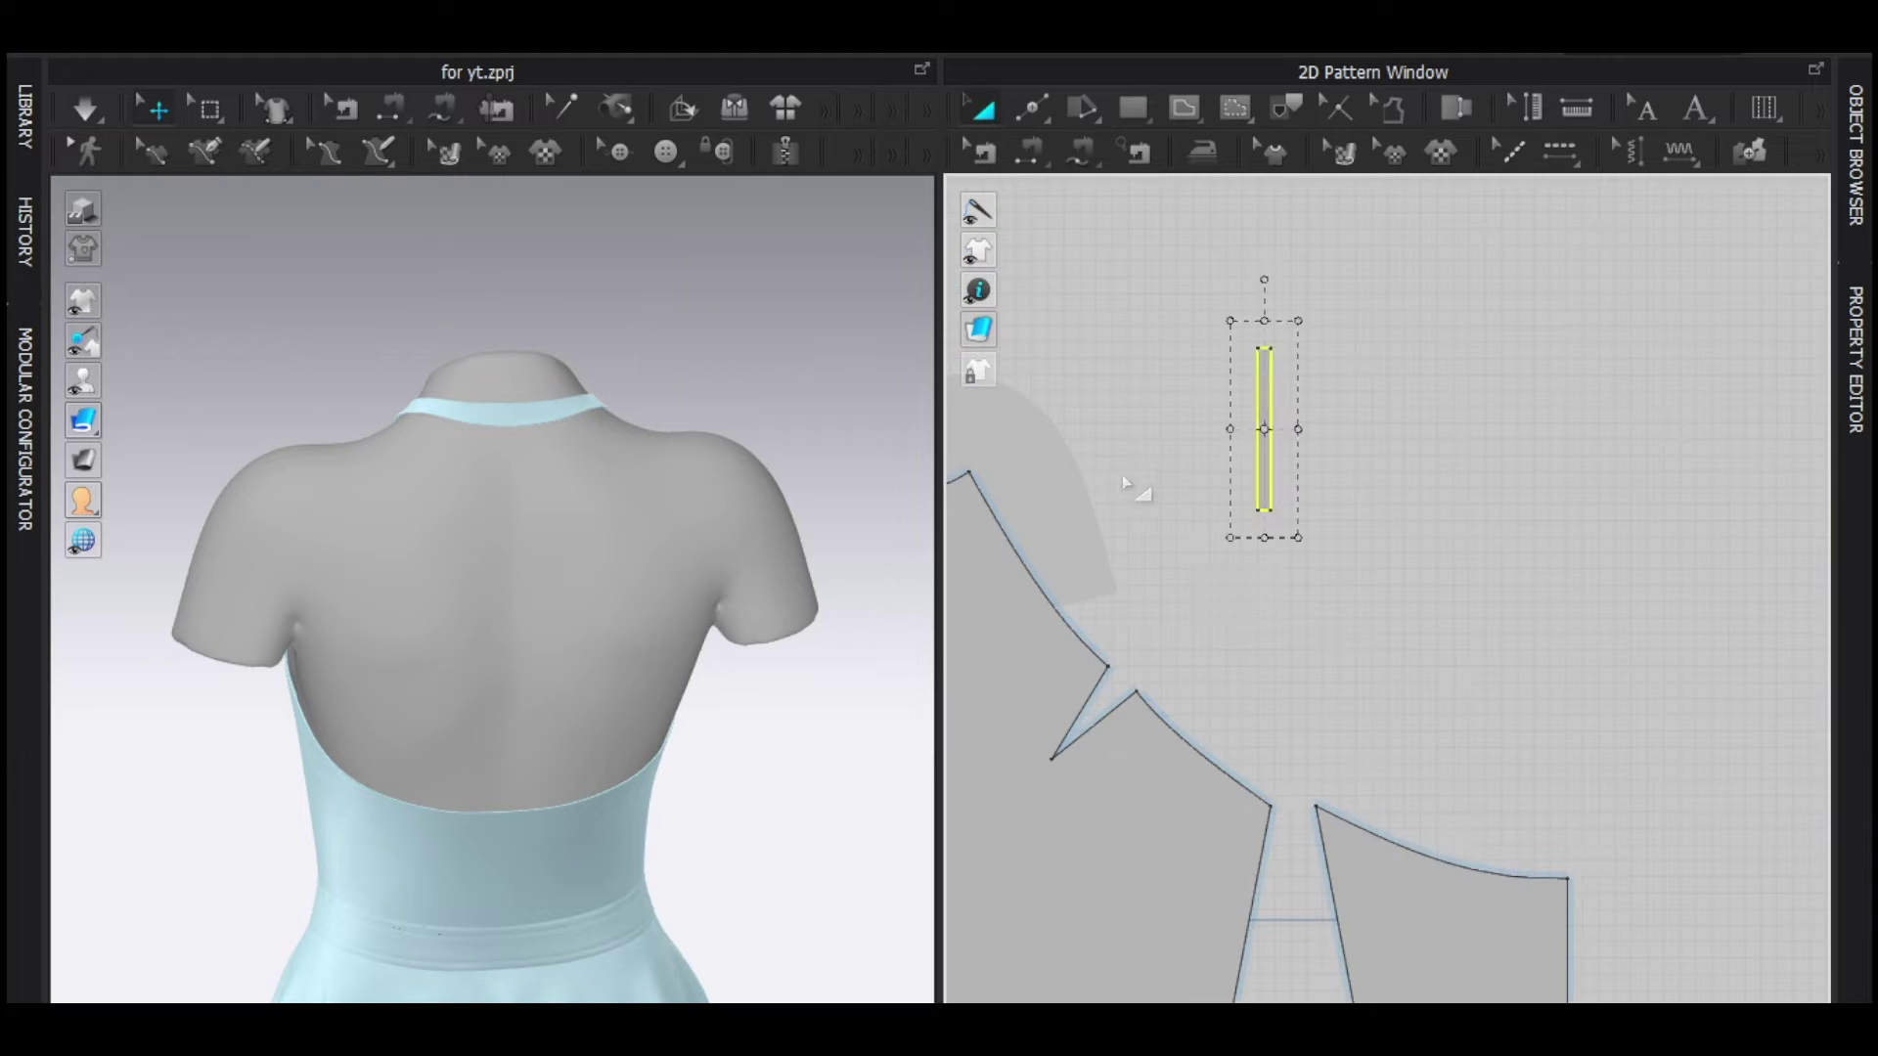
pyautogui.click(1309, 634)
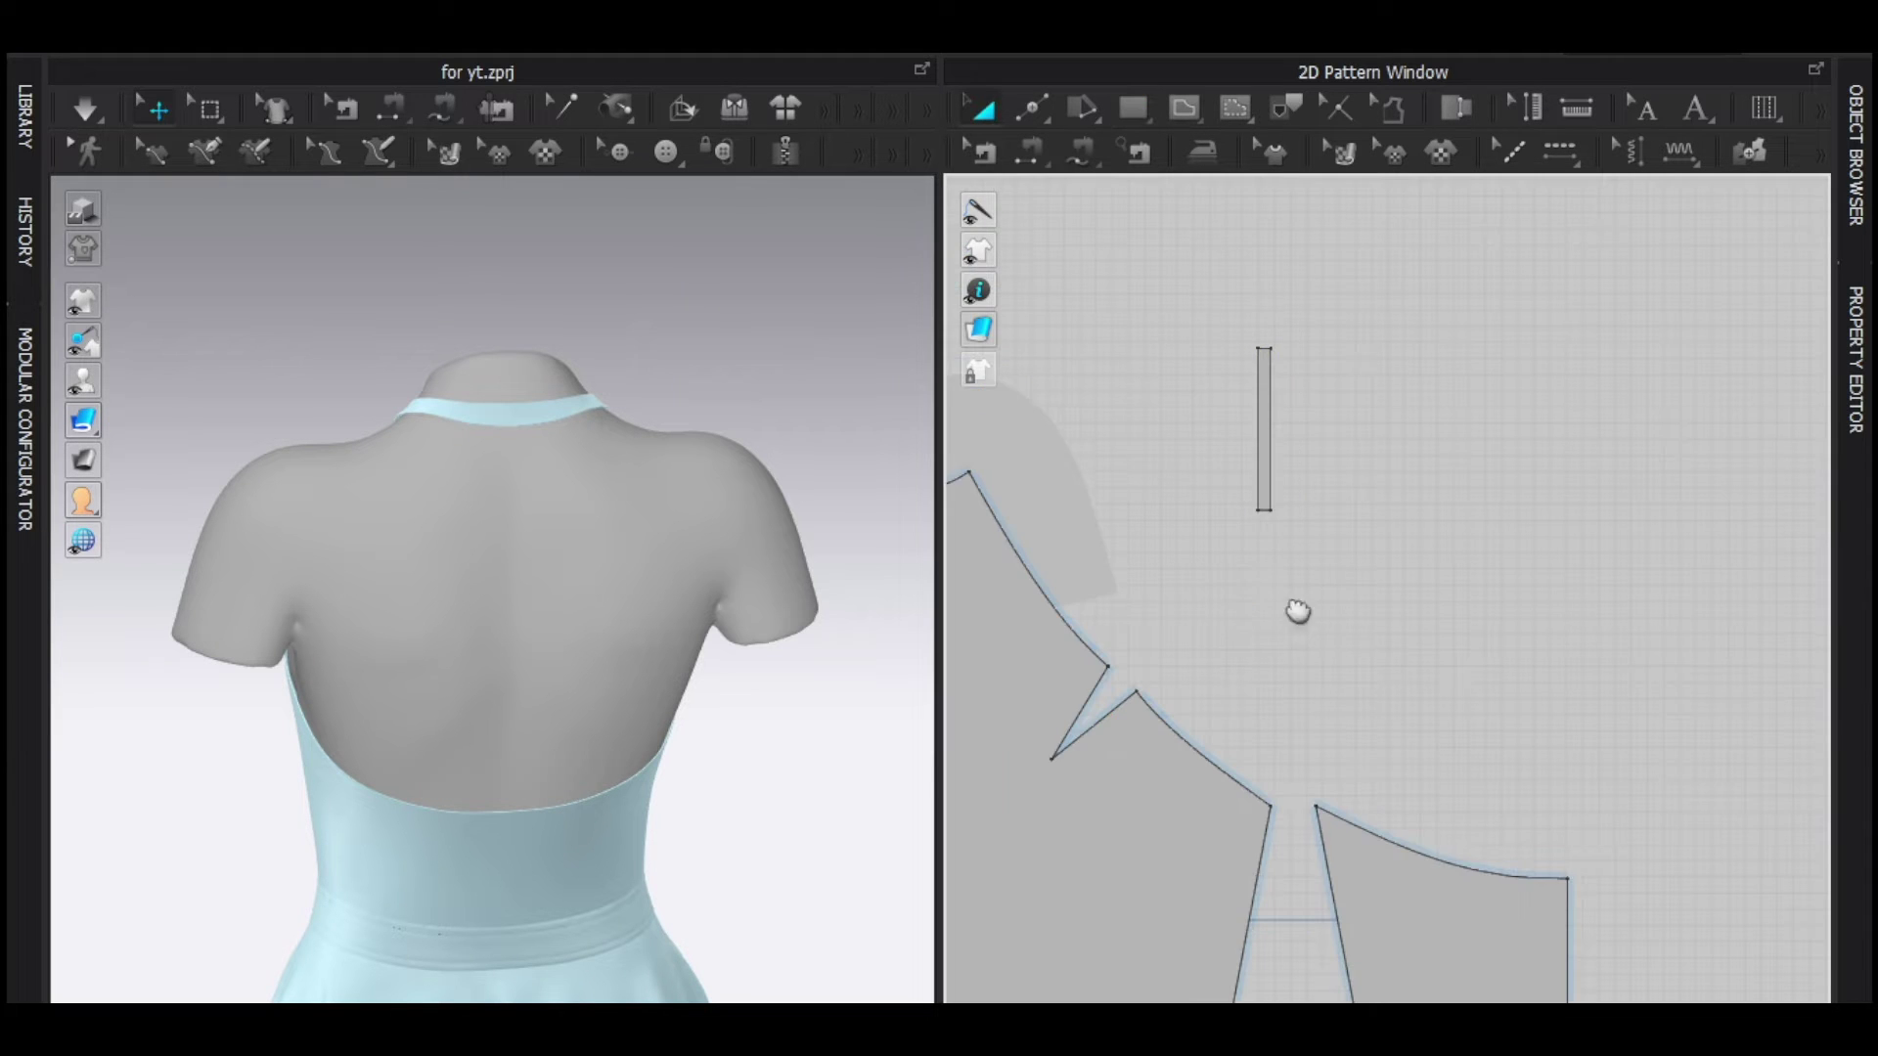
# Add a point on the right-hand back bodice pattern's upper curve, about 33 mm from the center-back corner.
pyautogui.moveTo(1299, 613); pyautogui.dragTo(1274, 488, button='middle')
pyautogui.scroll(-2, 454, 753)
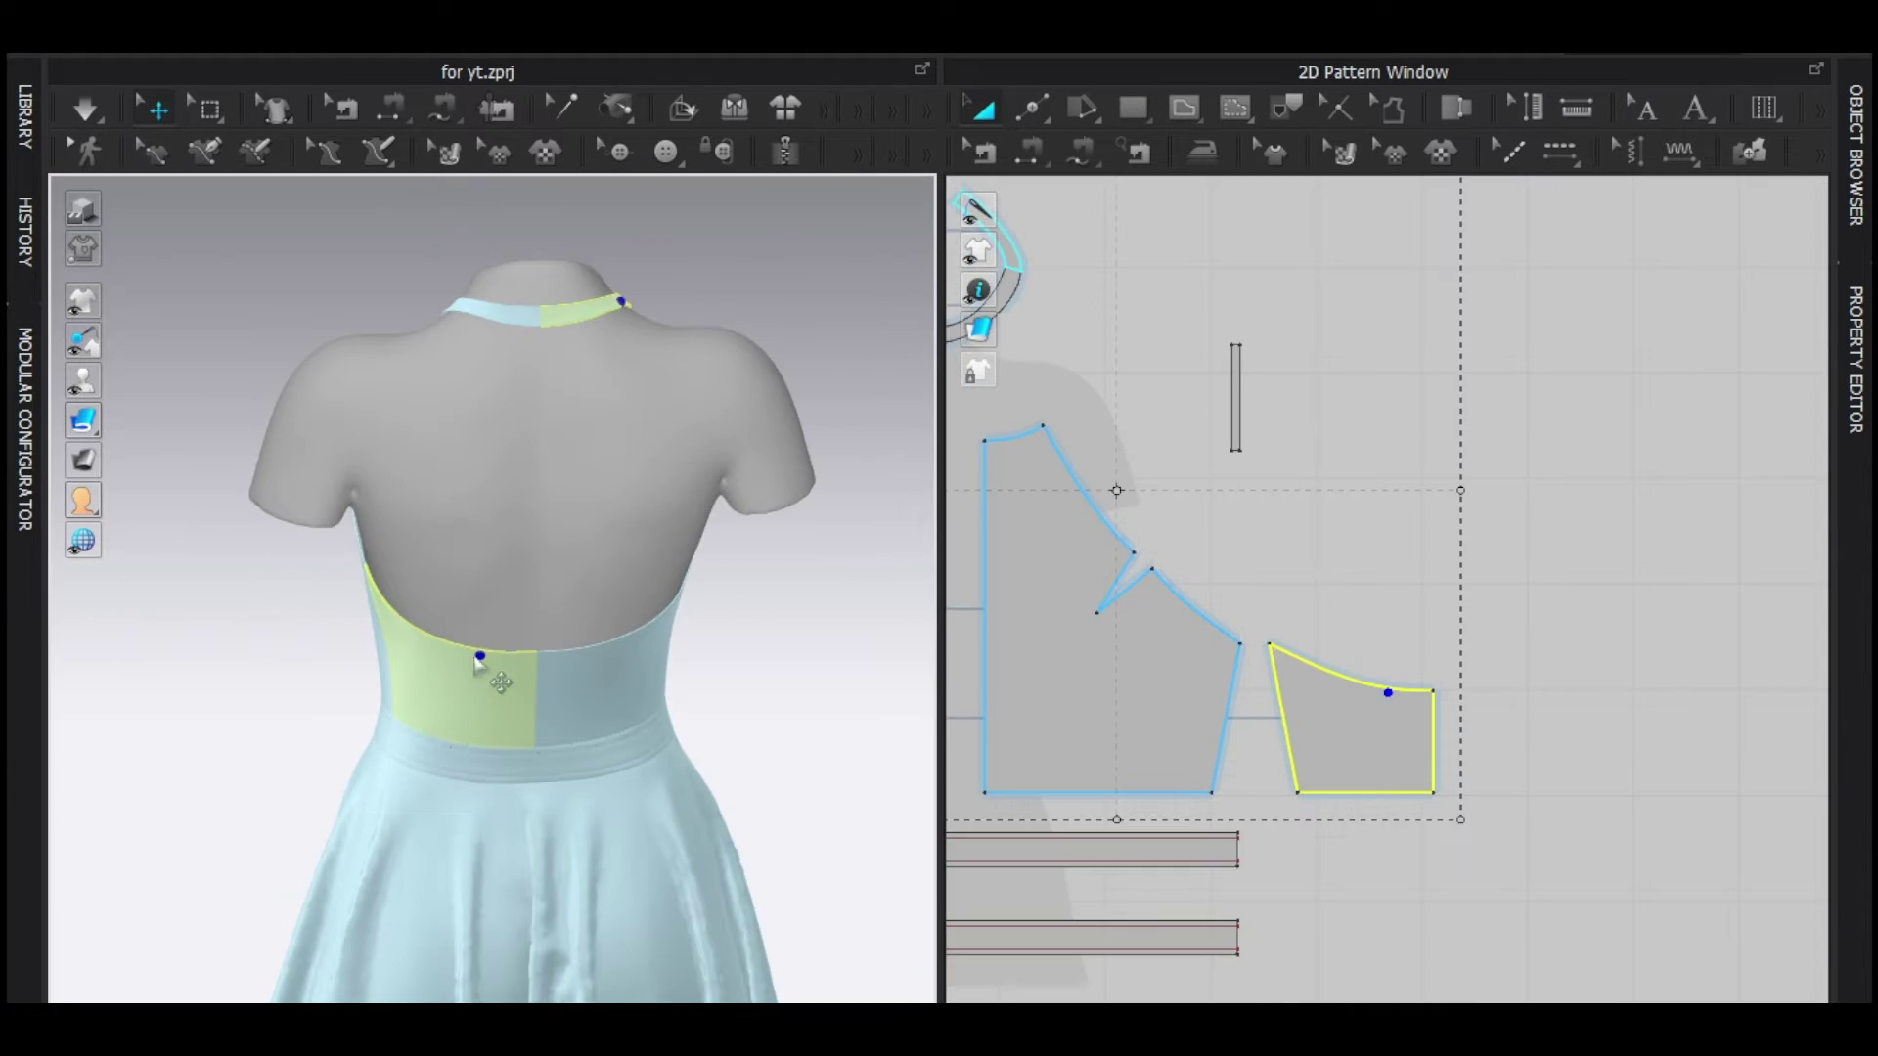
pyautogui.scroll(3, 1369, 675)
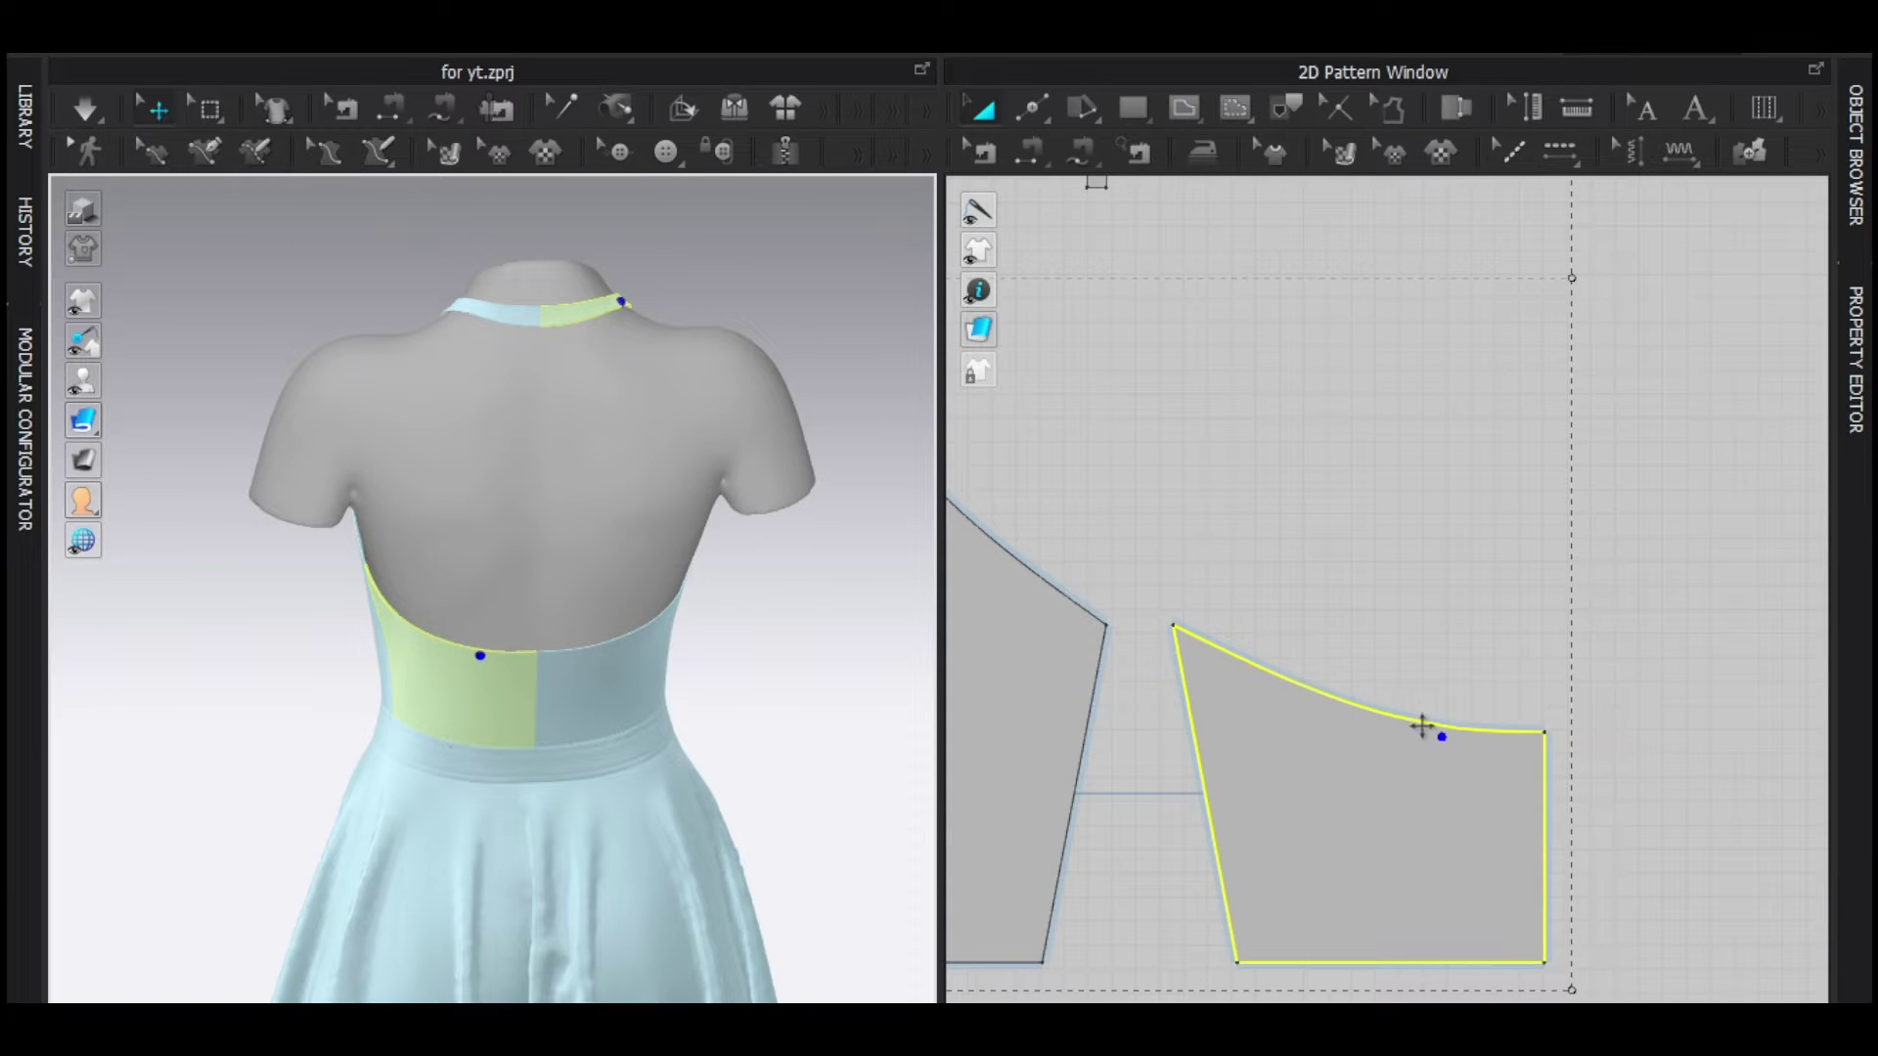
pyautogui.scroll(-3, 1341, 665)
pyautogui.moveTo(1194, 486); pyautogui.dragTo(1362, 713, button='middle')
pyautogui.scroll(3, 1002, 472)
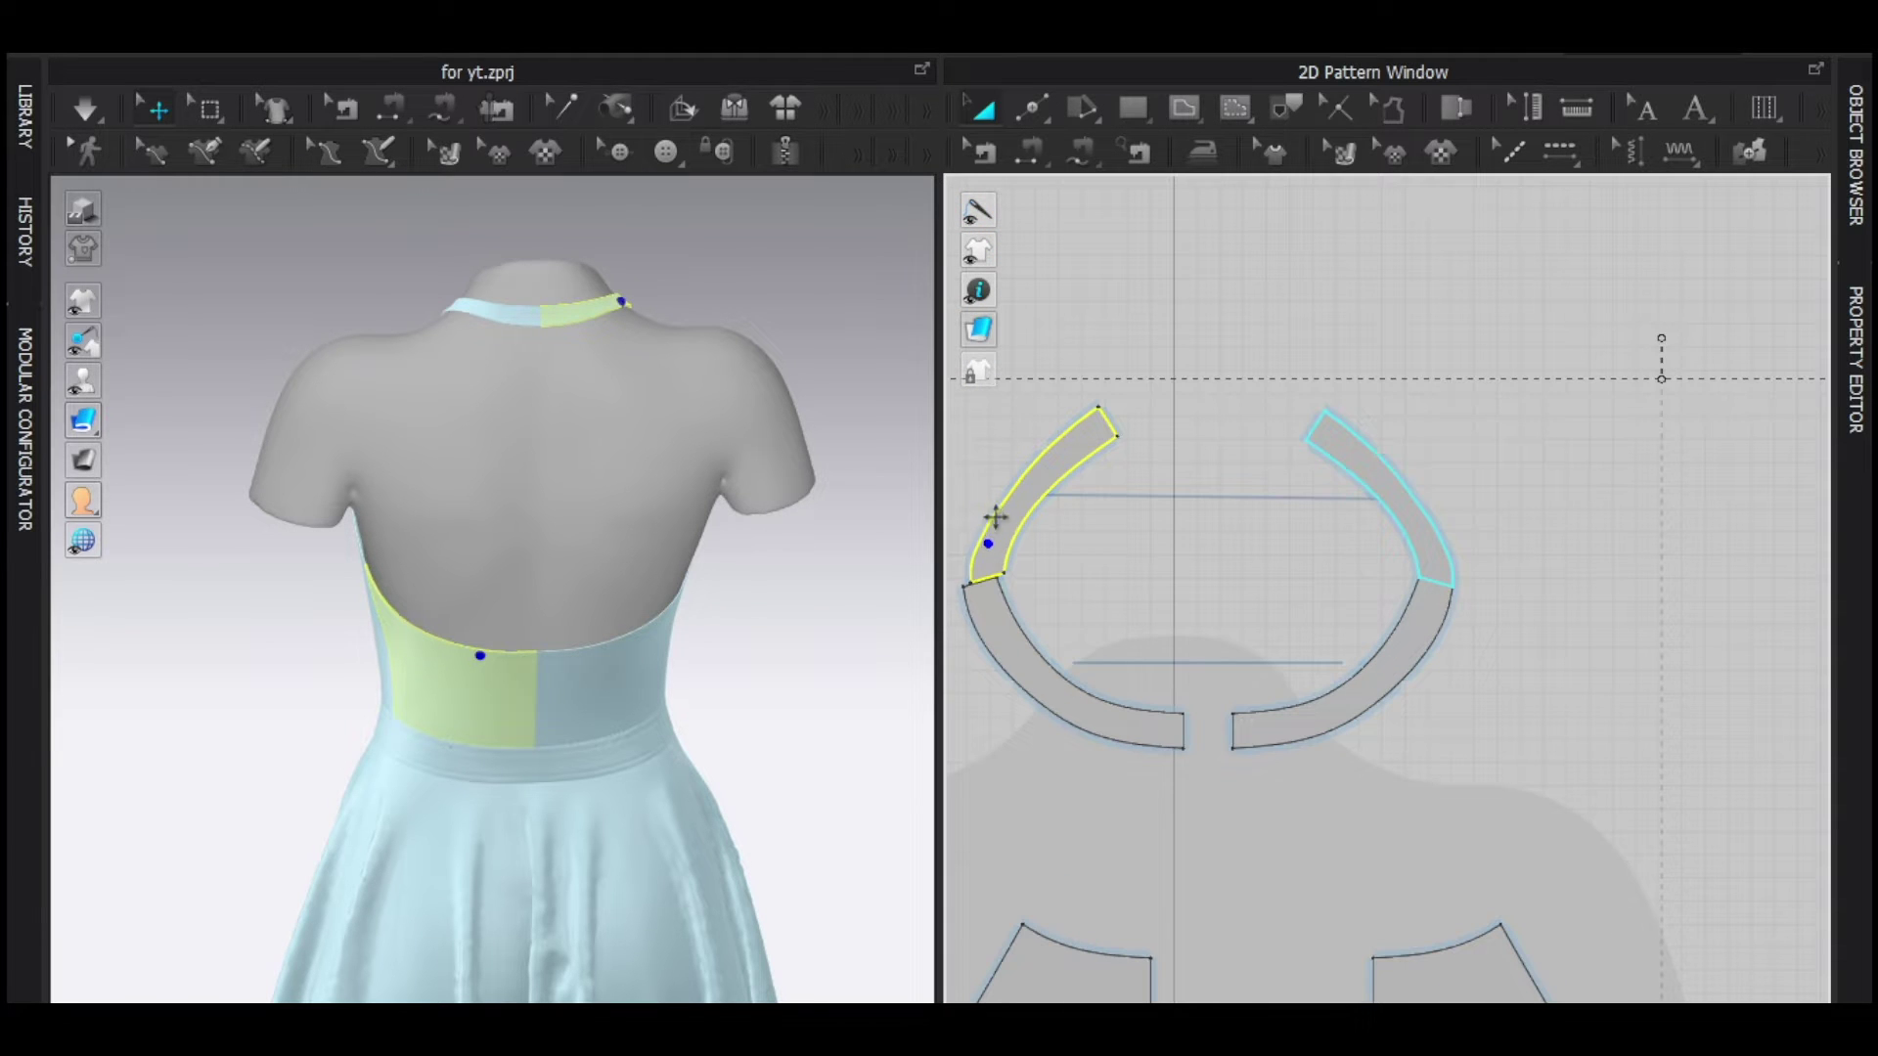
pyautogui.scroll(-2, 1482, 614)
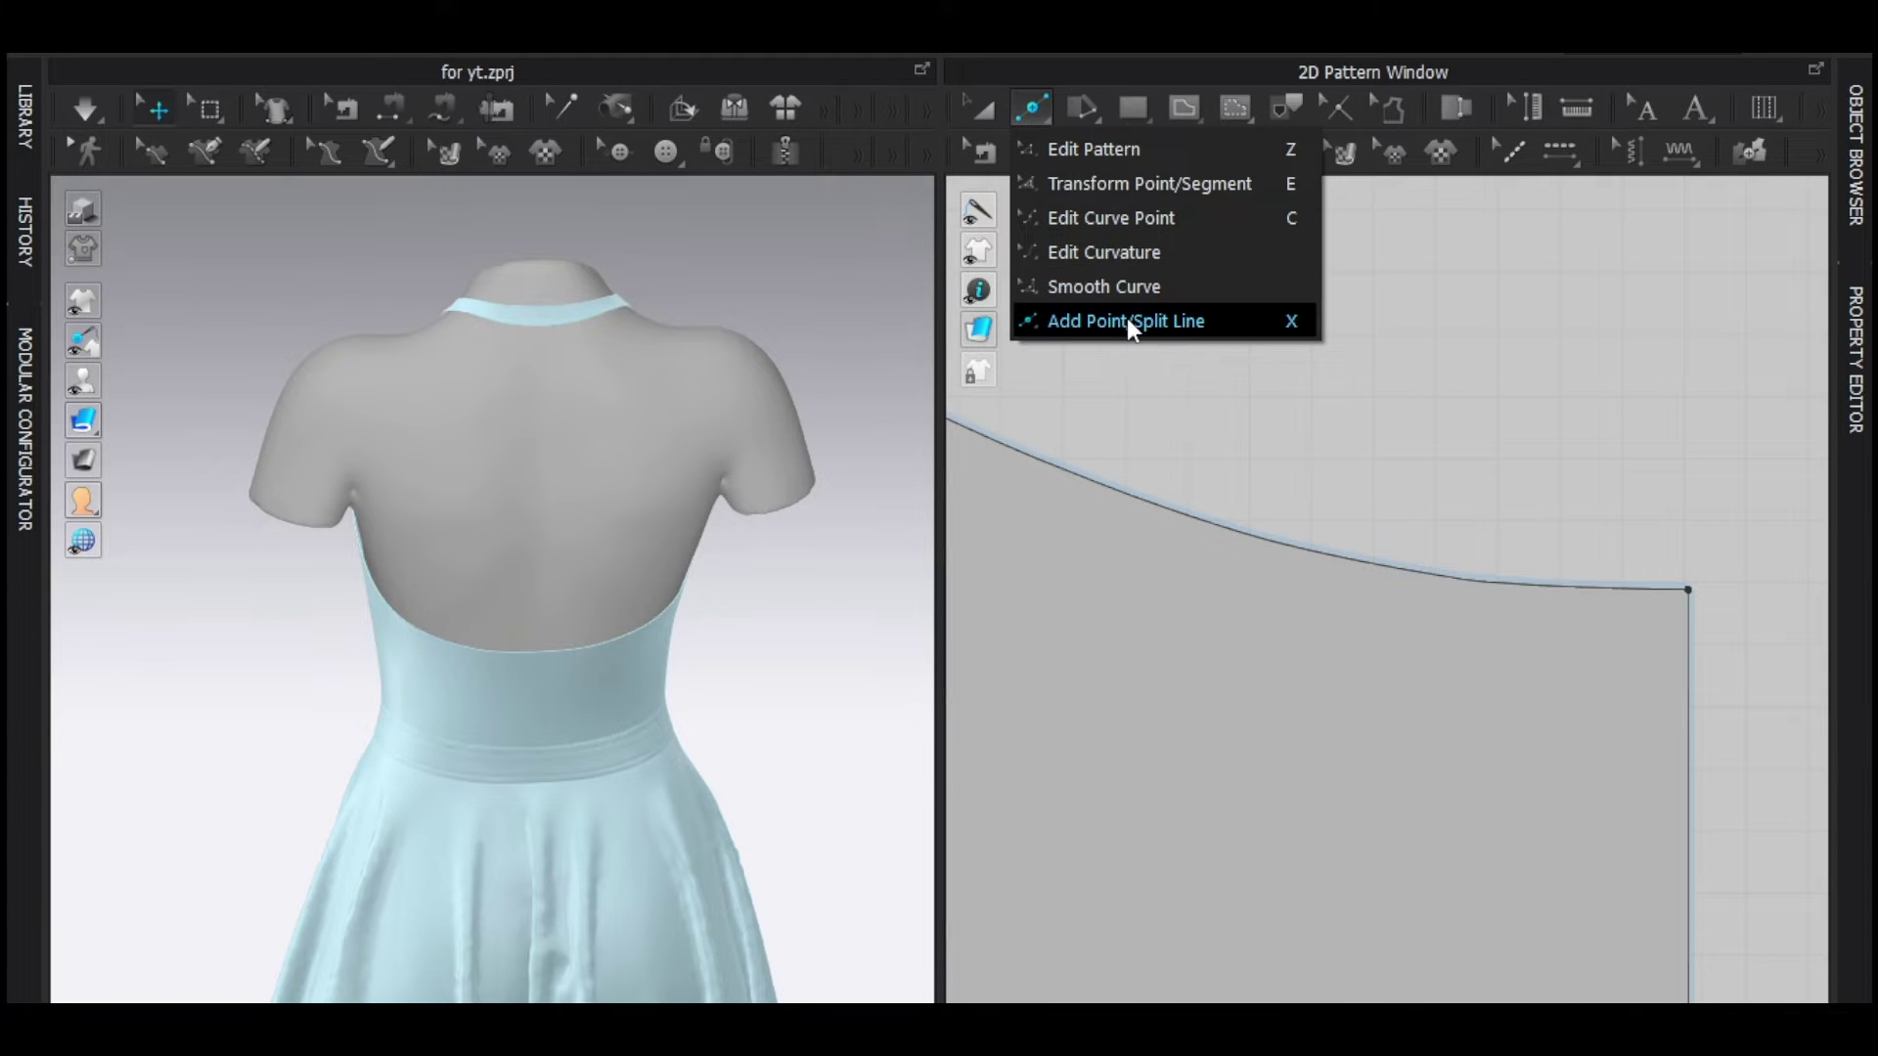
pyautogui.click(1127, 318)
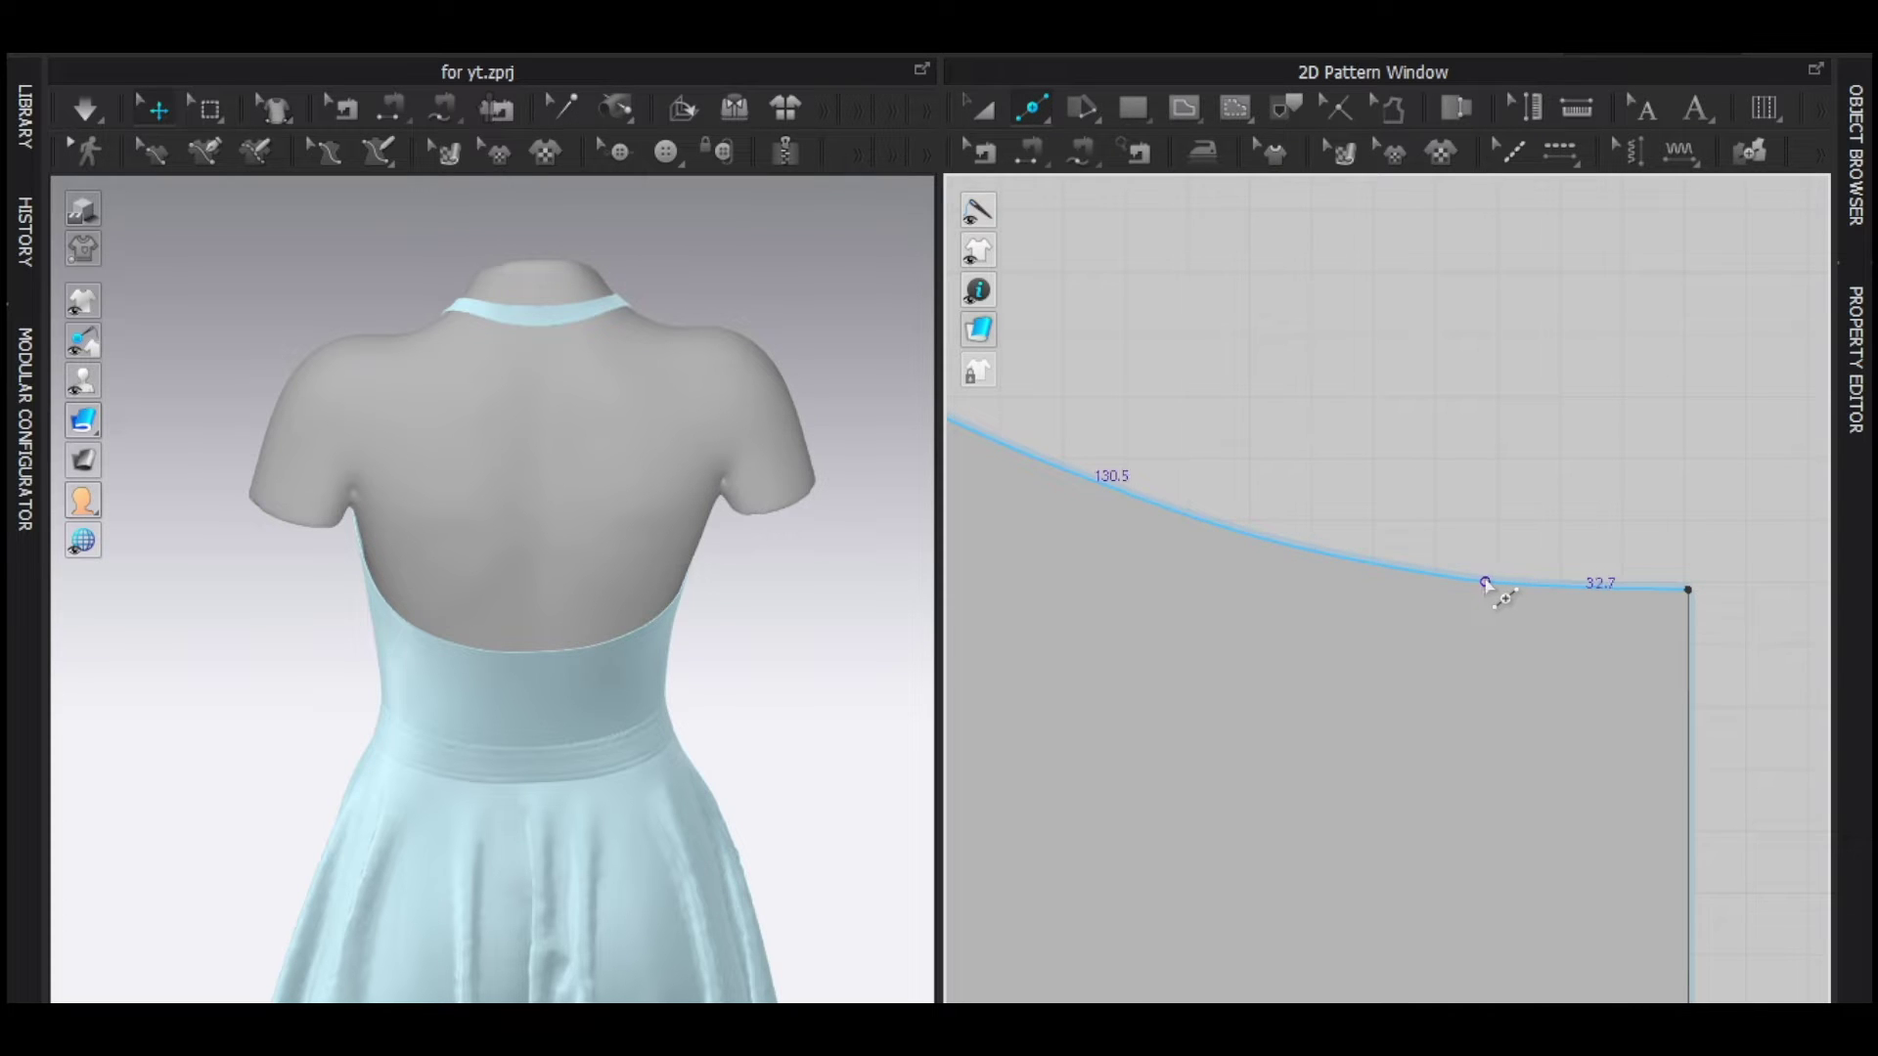
pyautogui.click(1409, 704)
# Measure the lower end of the strap pattern.
pyautogui.scroll(-5, 1389, 665)
pyautogui.press('v')
pyautogui.click(1095, 252)
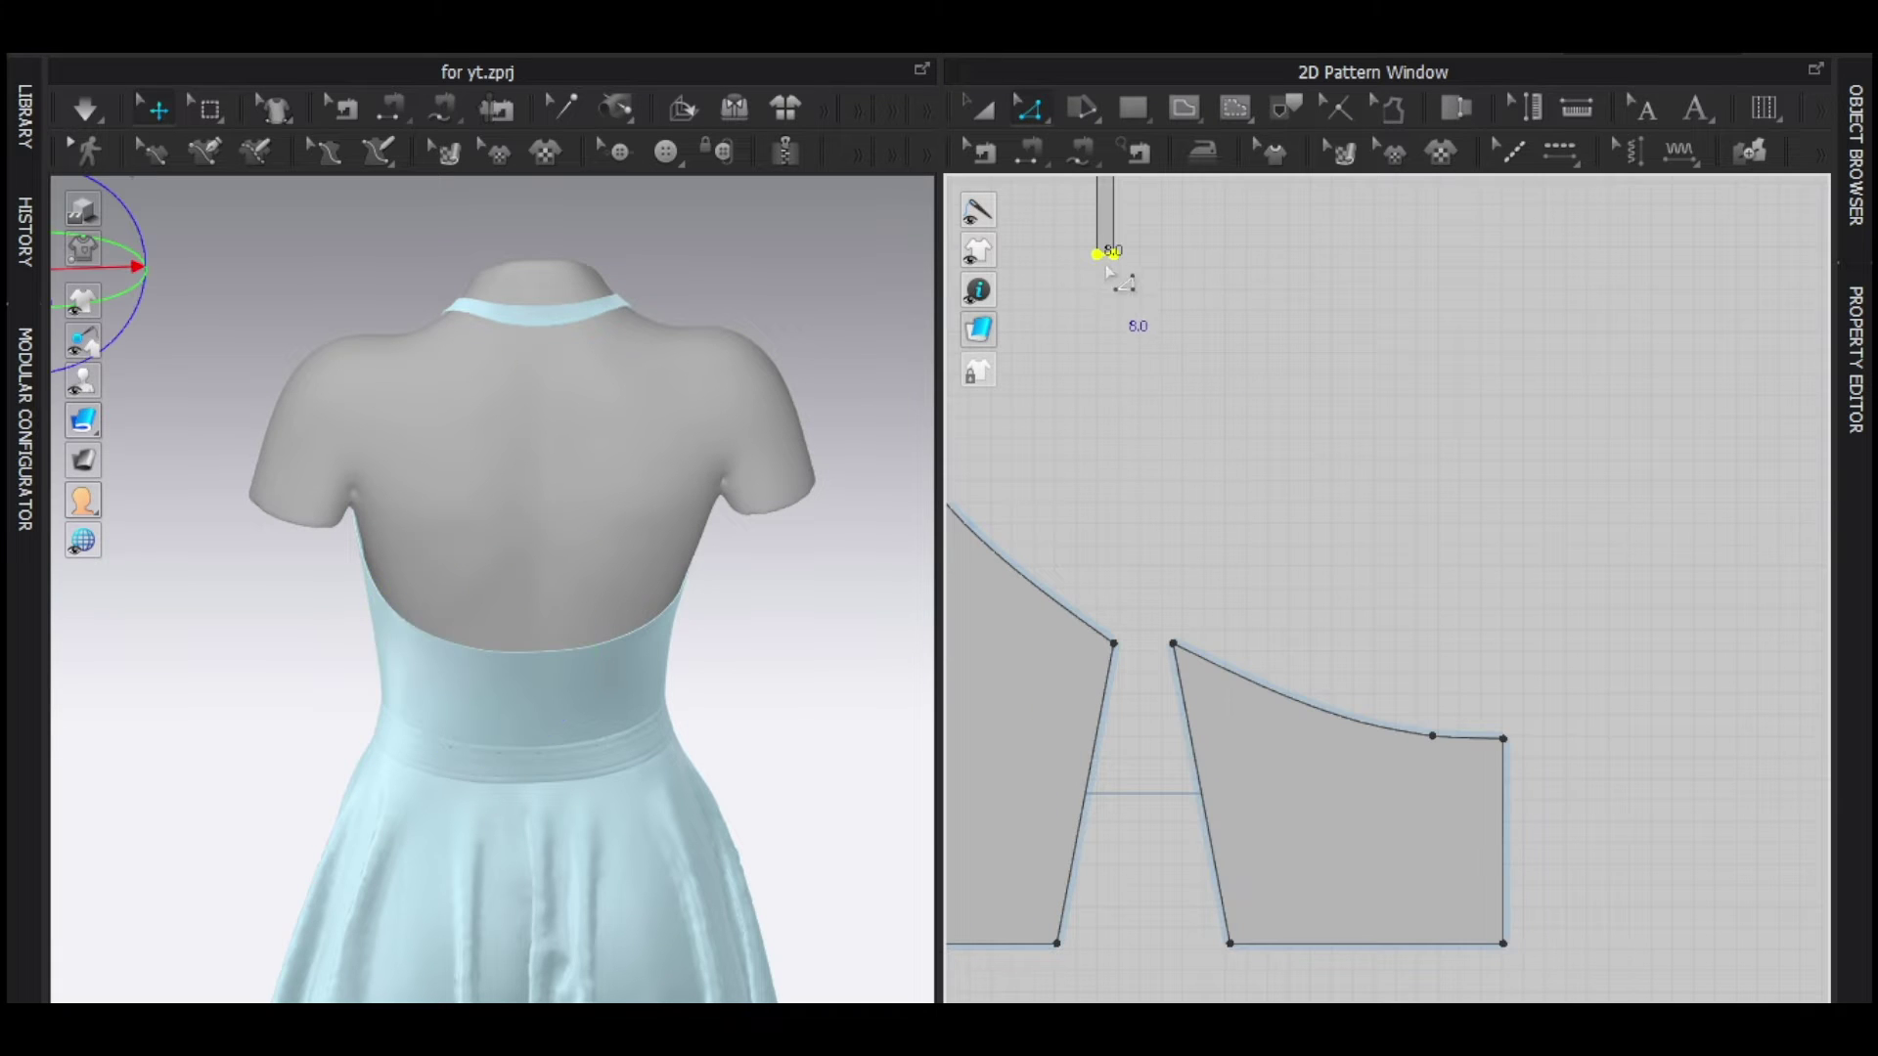
# Split the back bodice's upper curve again, 8 mm from the added point on the side away from center back.
pyautogui.scroll(5, 1418, 748)
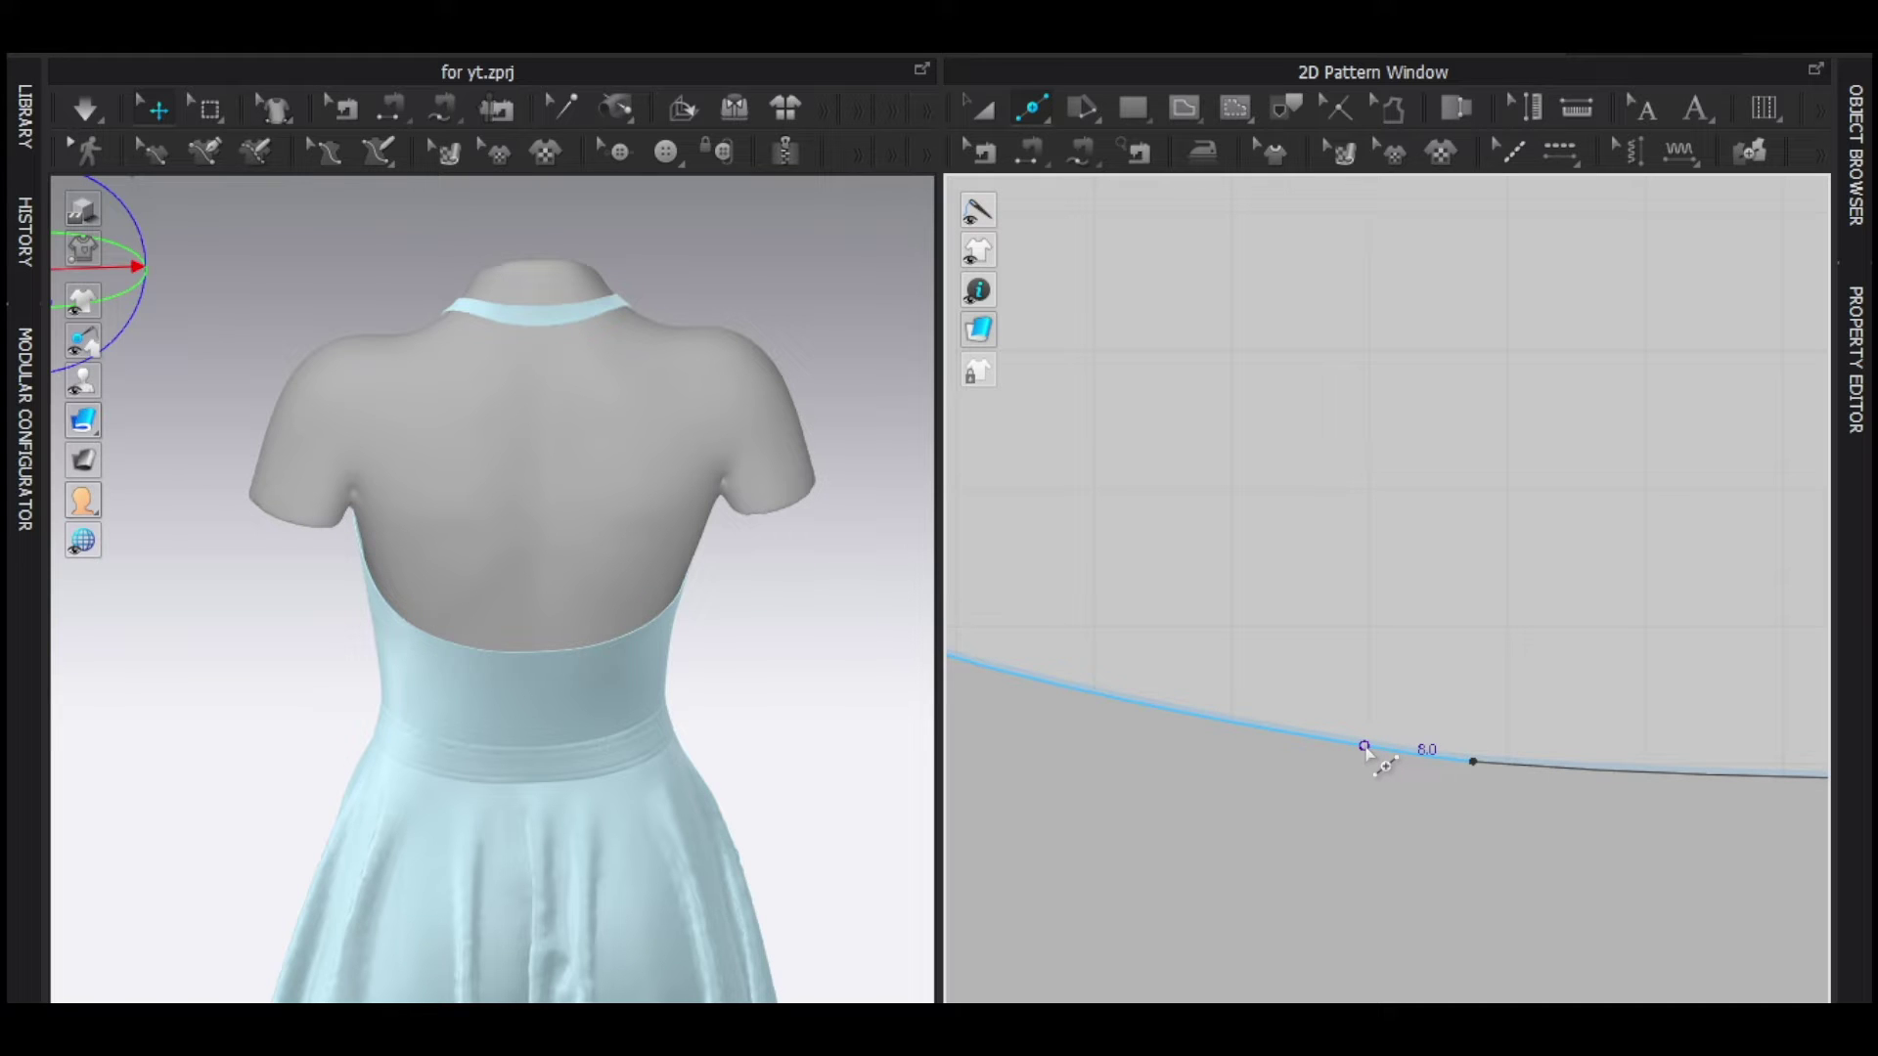
pyautogui.rightClick(1364, 745)
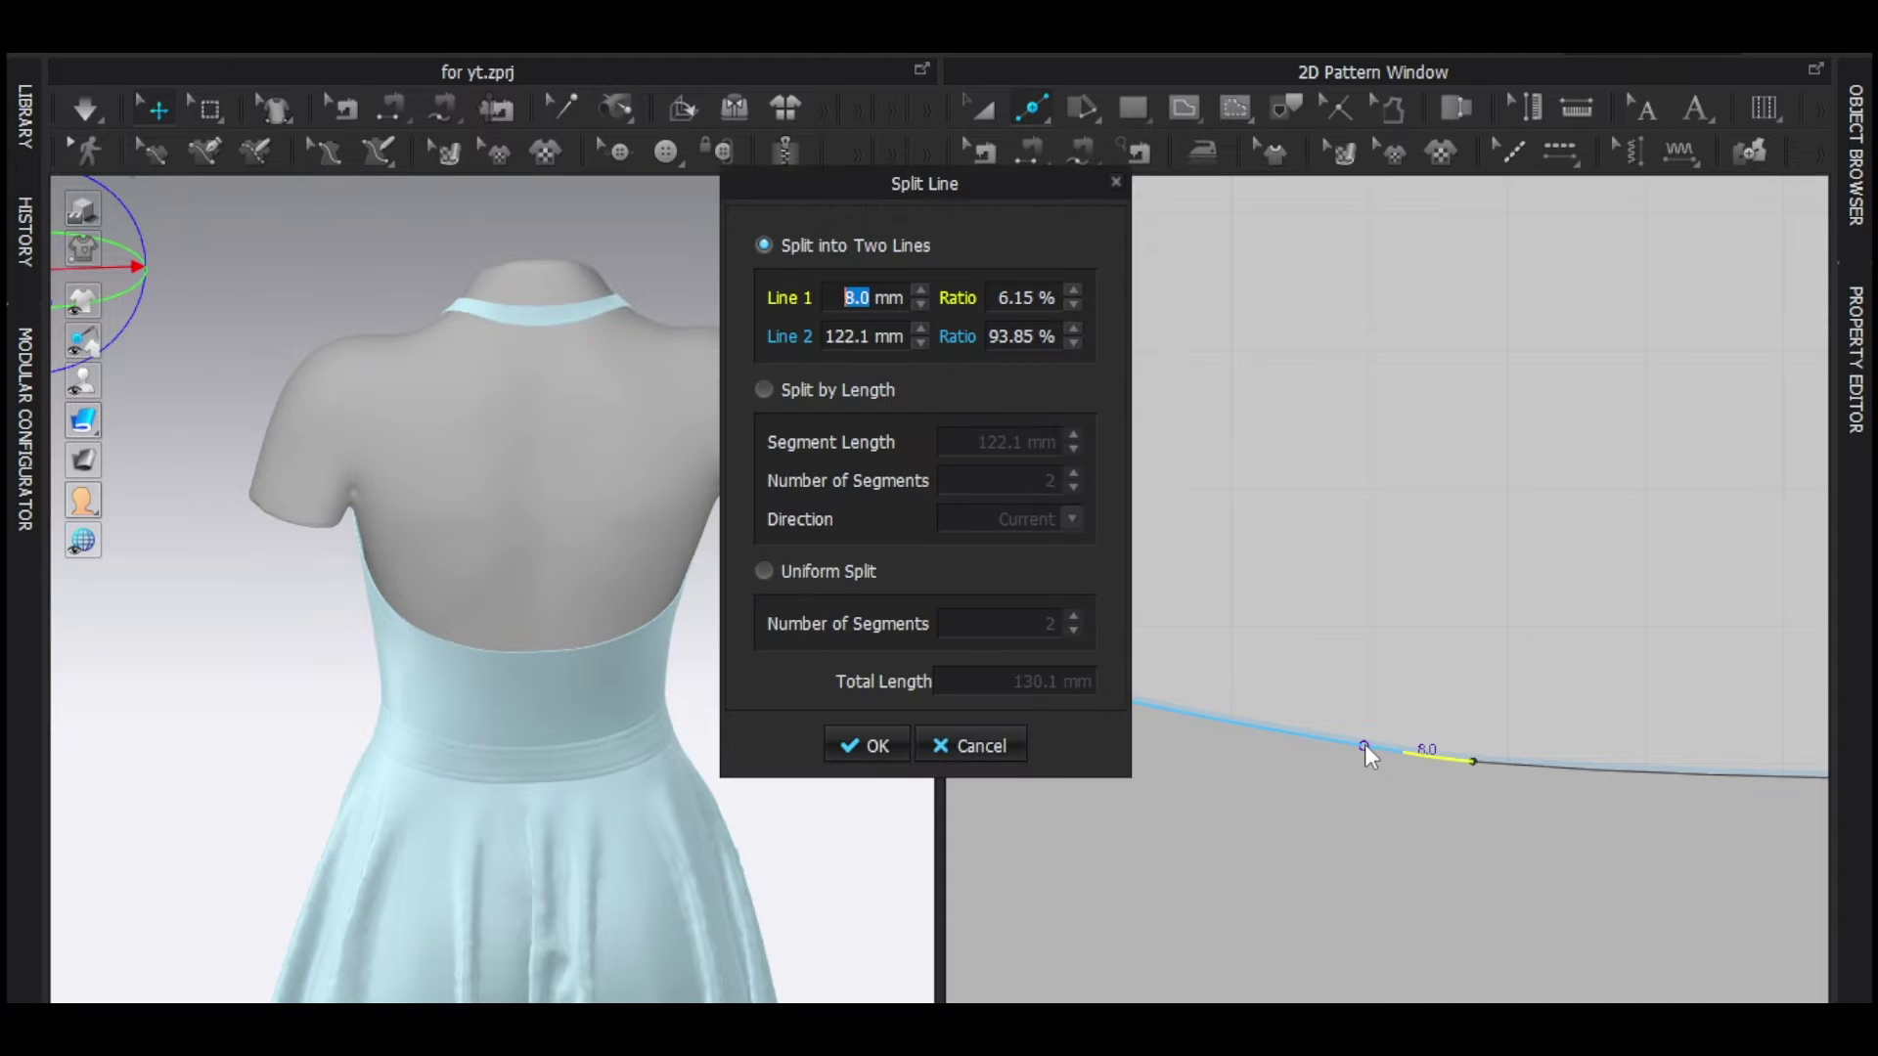
pyautogui.moveTo(941, 224); pyautogui.dragTo(862, 244)
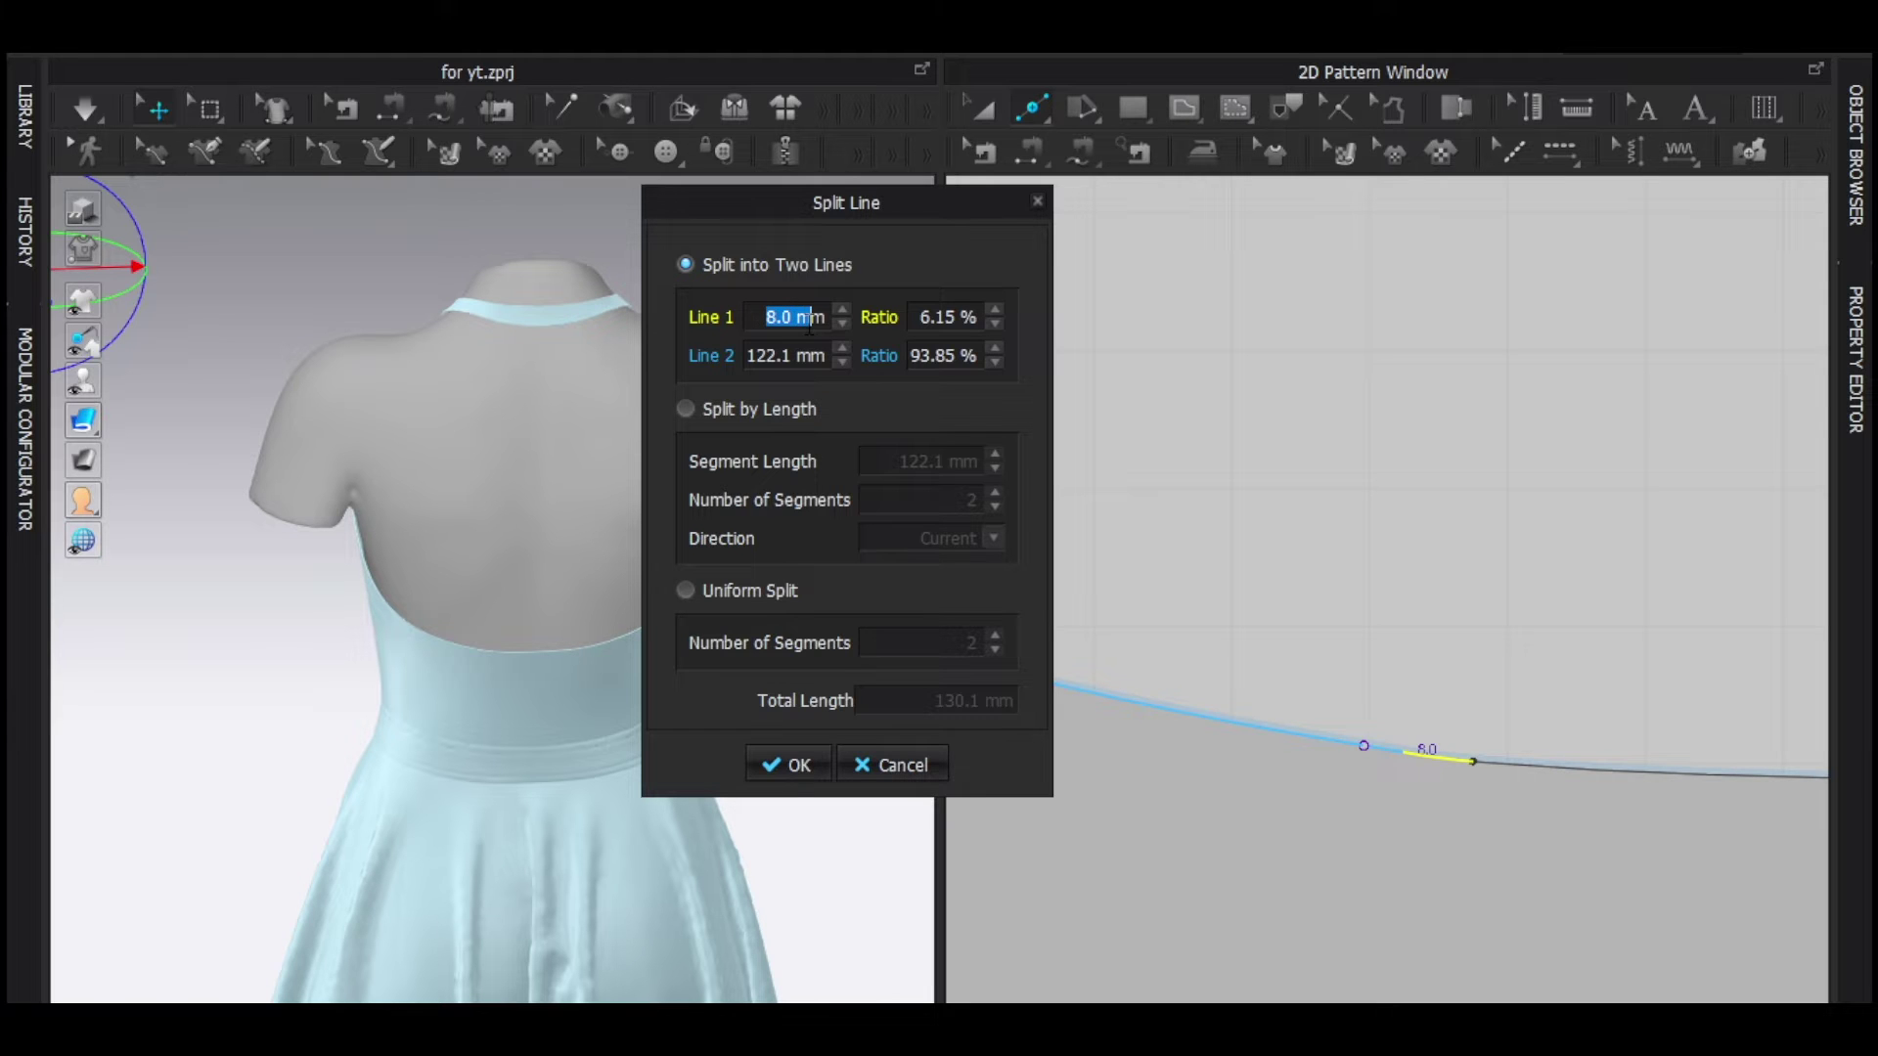
pyautogui.click(788, 765)
# Measure the new back bodice segment together with the strap's lower end to compare their lengths.
pyautogui.press('z')
pyautogui.click(1414, 759)
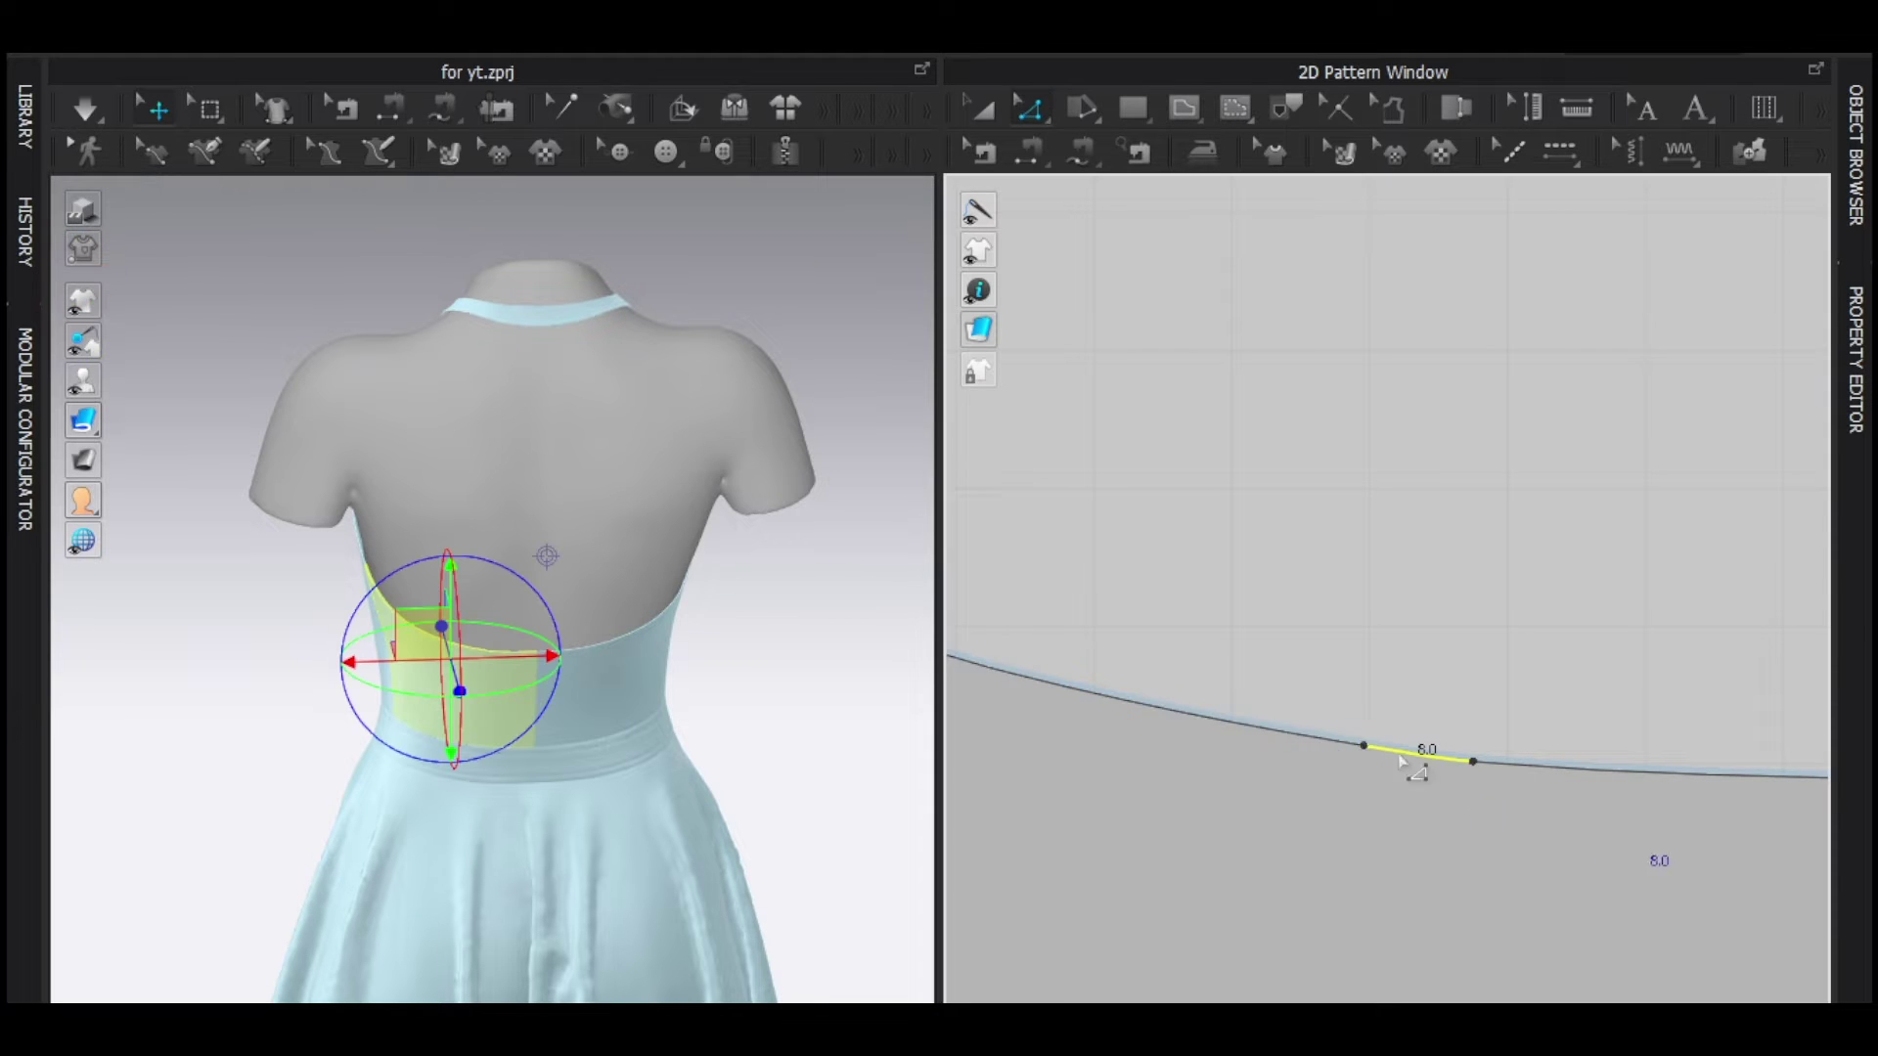
pyautogui.scroll(-3, 1417, 769)
pyautogui.scroll(-4, 1574, 841)
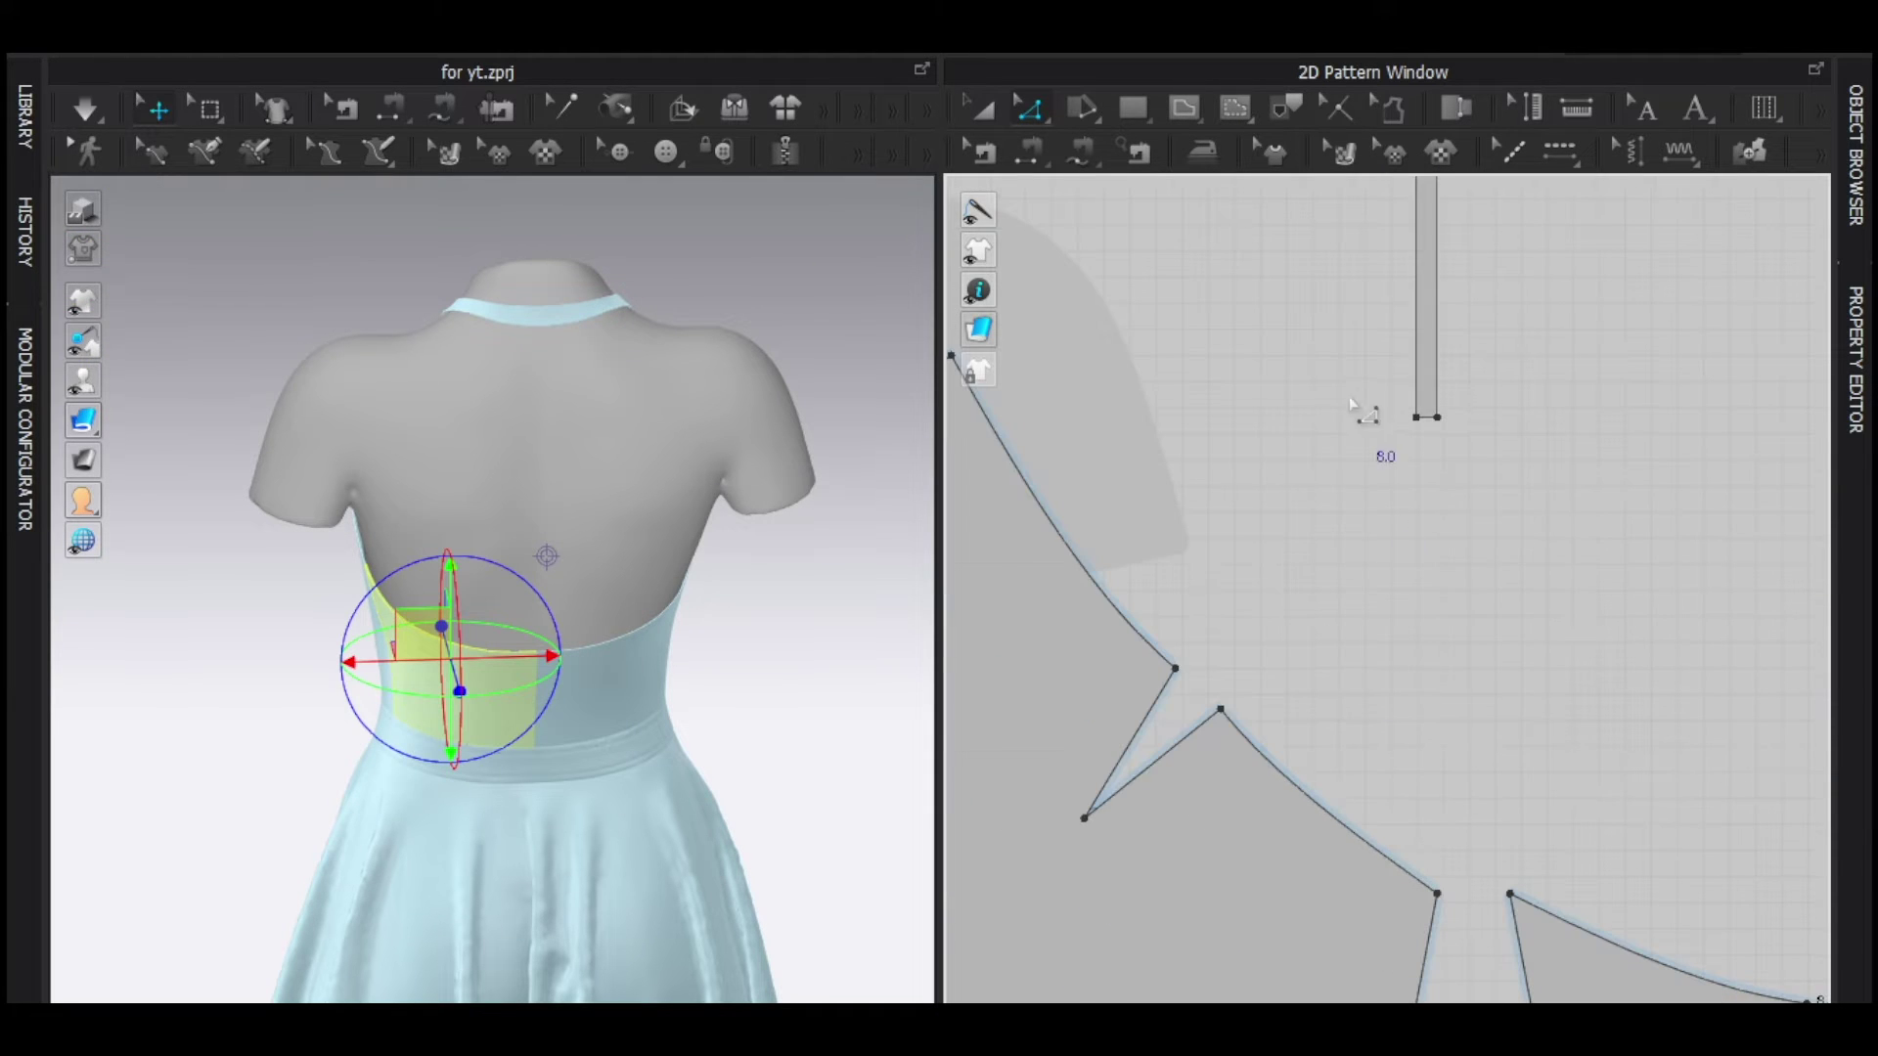
pyautogui.click(1417, 417)
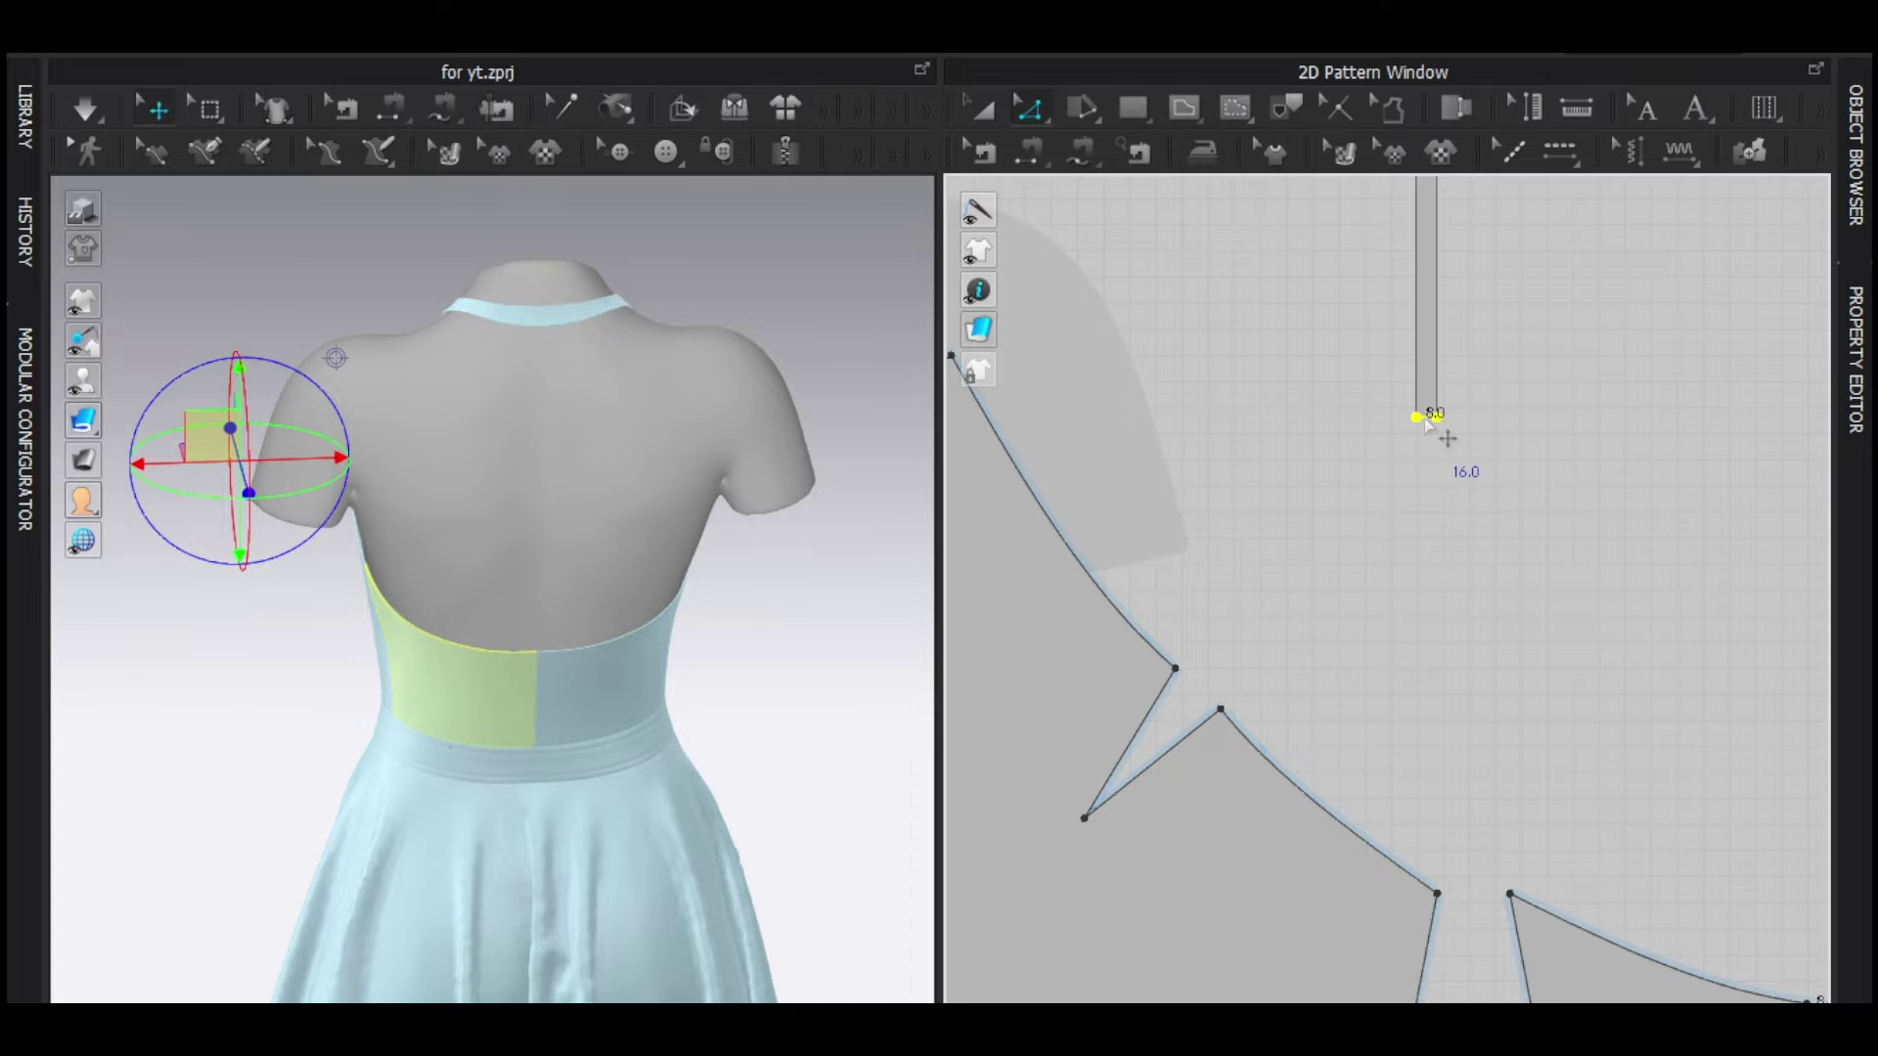
pyautogui.scroll(-5, 1425, 421)
# Select the back bodice half and the diagonally opposite back neckband half on the avatar to locate the matching neckband pattern.
pyautogui.press('a')
pyautogui.scroll(-1, 1209, 544)
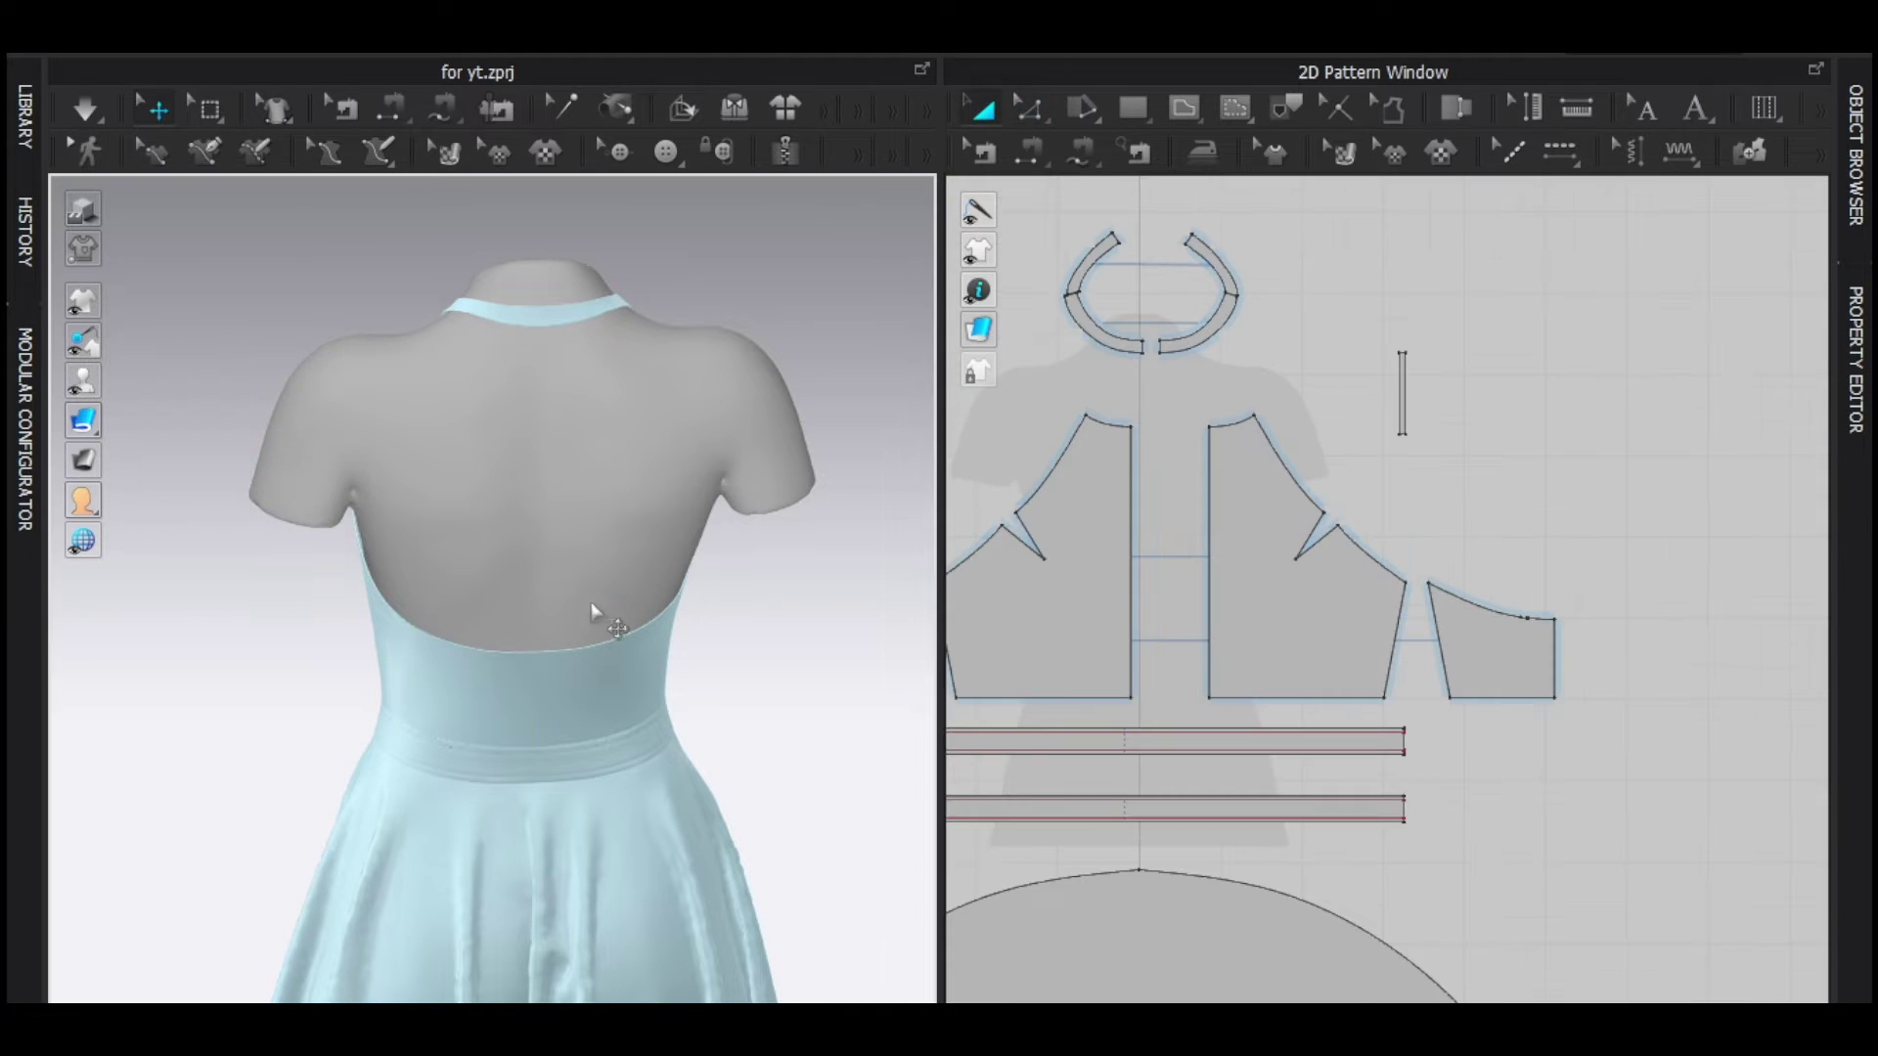
pyautogui.moveTo(492, 640); pyautogui.dragTo(564, 660, button='right')
pyautogui.scroll(2, 533, 670)
pyautogui.click(501, 670)
pyautogui.moveTo(569, 538); pyautogui.dragTo(559, 612, button='right')
pyautogui.keyDown('shift'); pyautogui.click(645, 505); pyautogui.keyUp('shift')
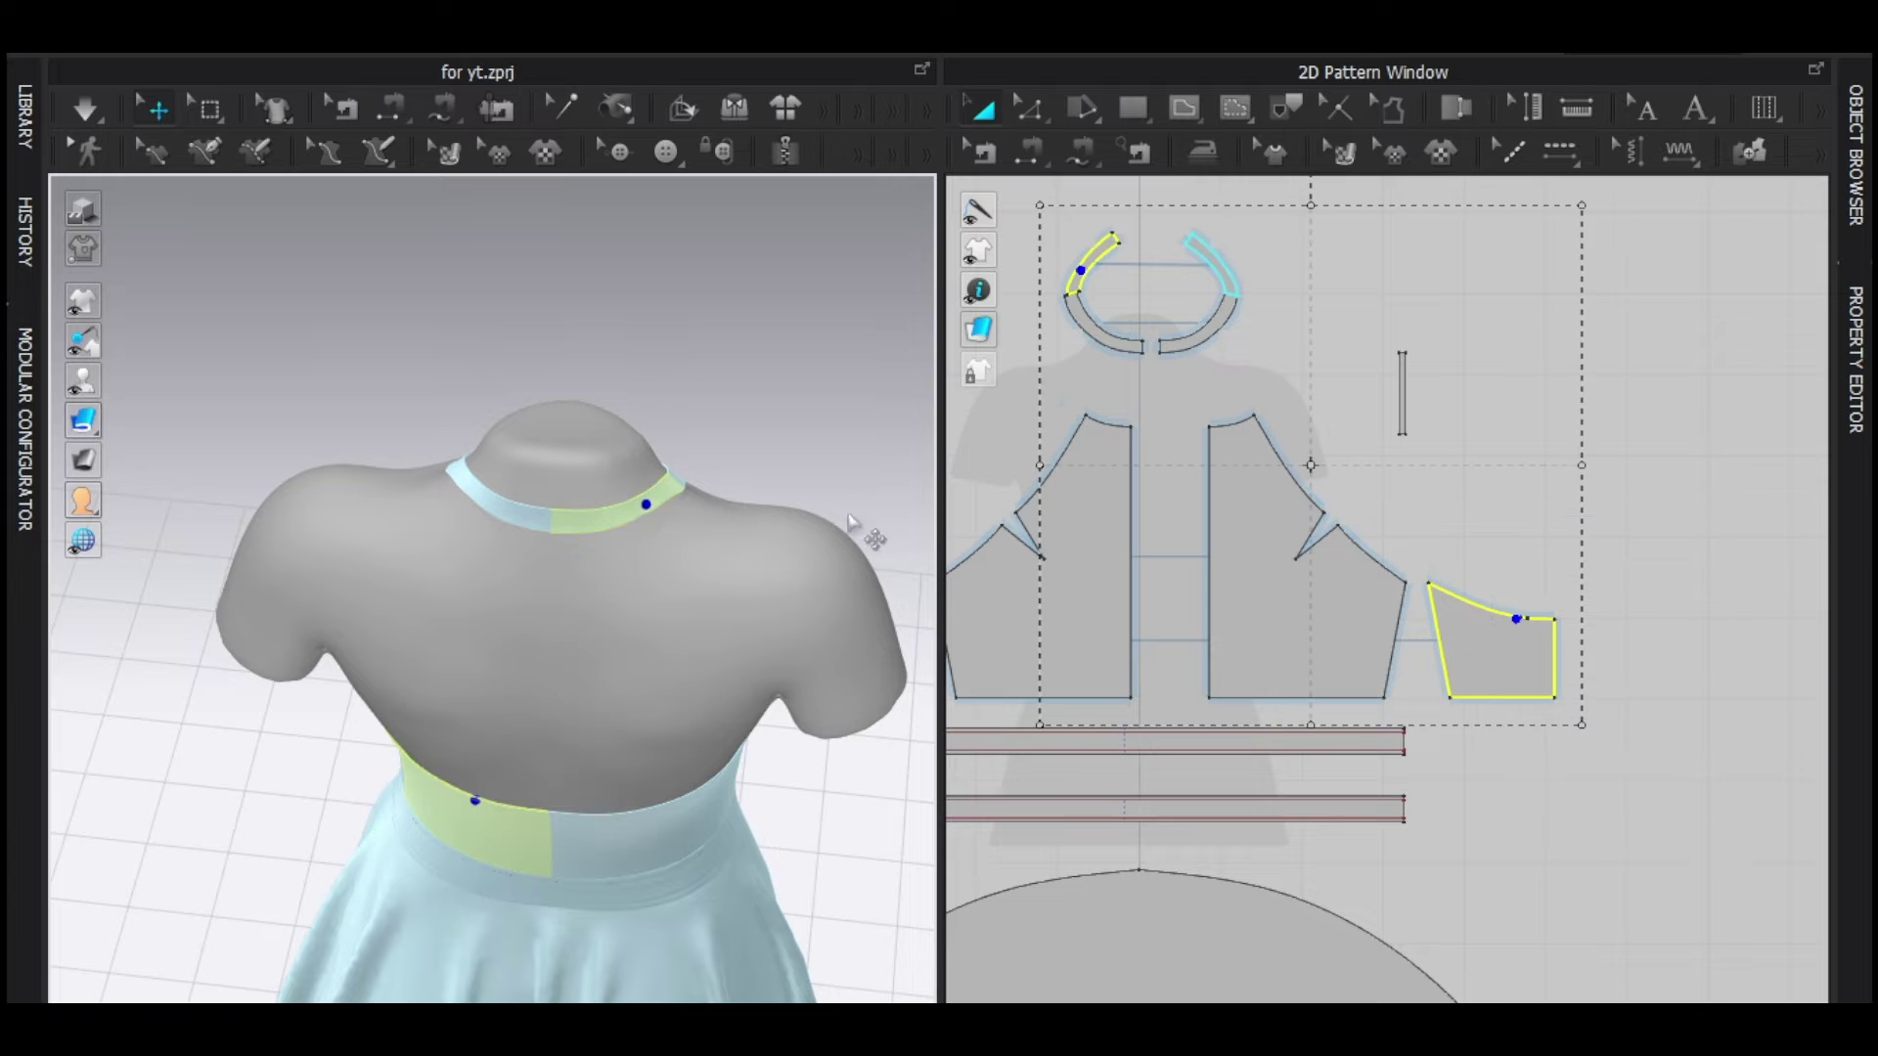
pyautogui.scroll(3, 1133, 417)
pyautogui.scroll(5, 1145, 489)
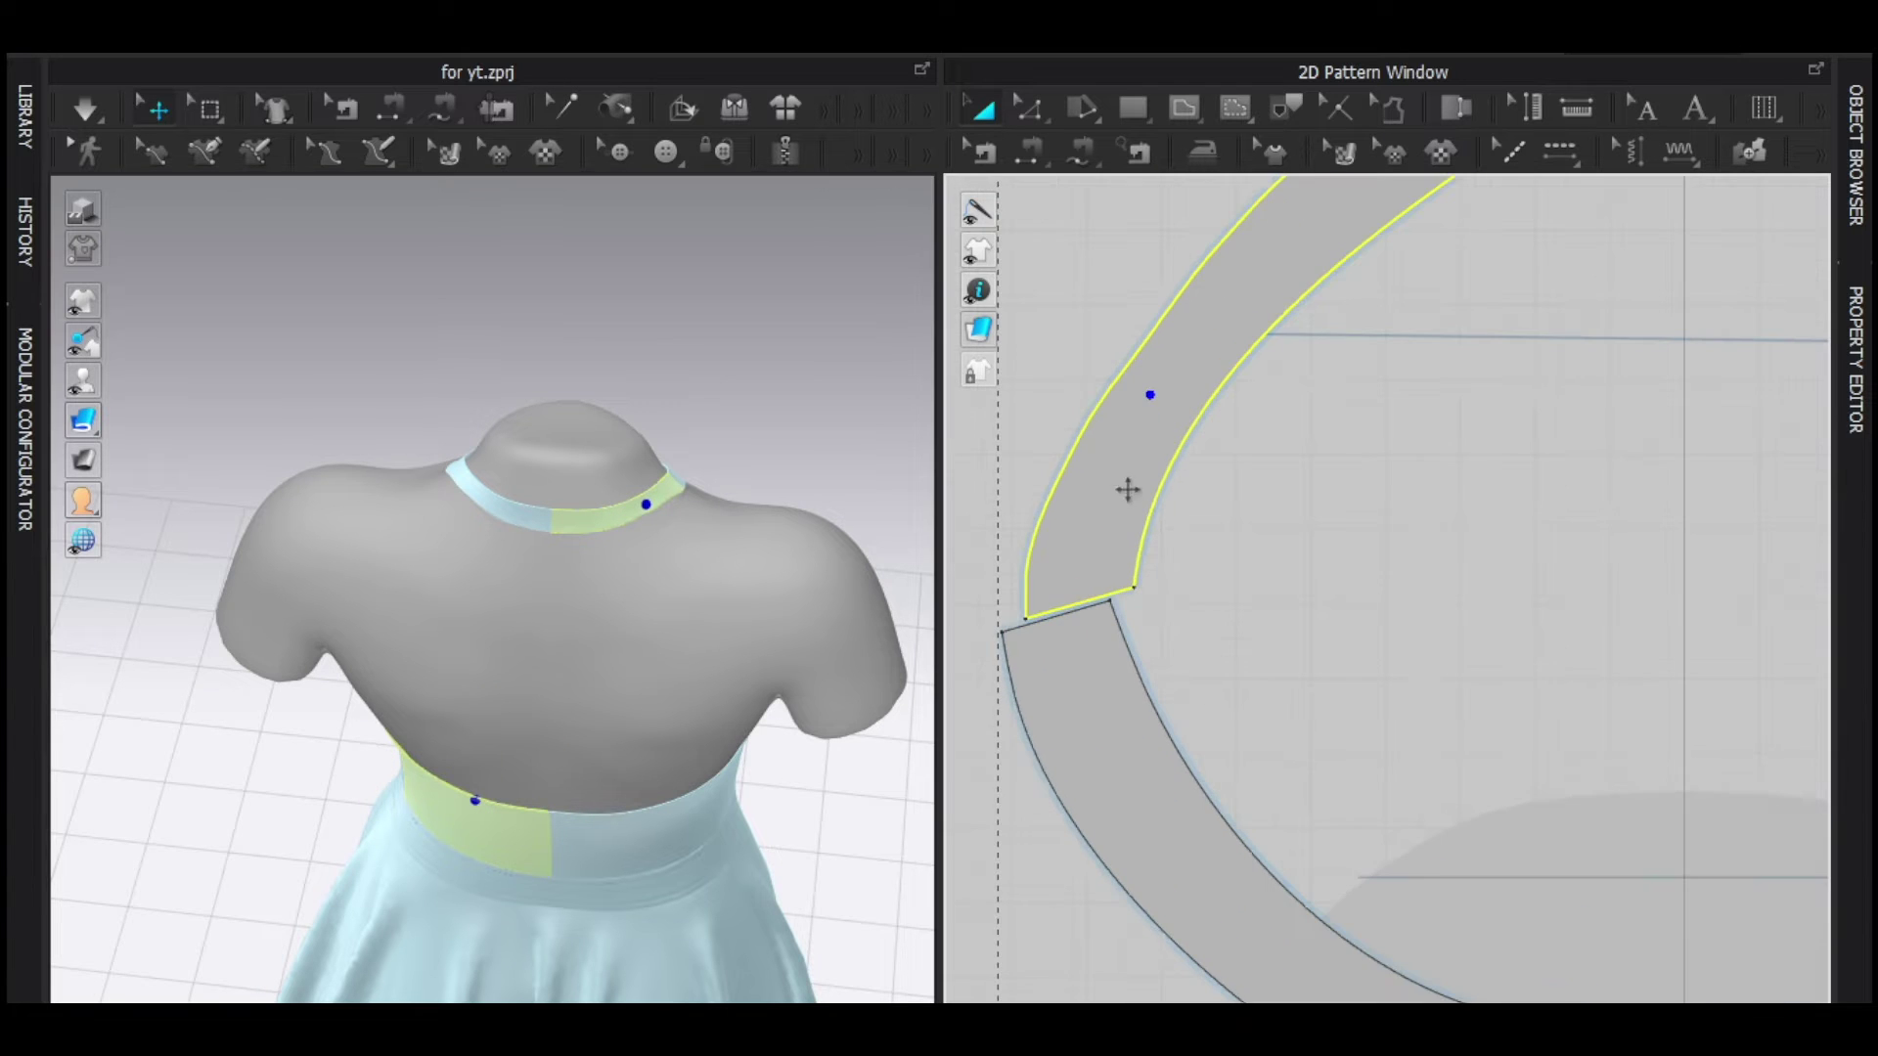
pyautogui.scroll(1, 1224, 486)
# Add a point on the outer edge of the left-hand back neckband pattern, about 20.3 mm from its lower end.
pyautogui.press('z')
pyautogui.press('z')
pyautogui.click(1110, 447)
pyautogui.press('x')
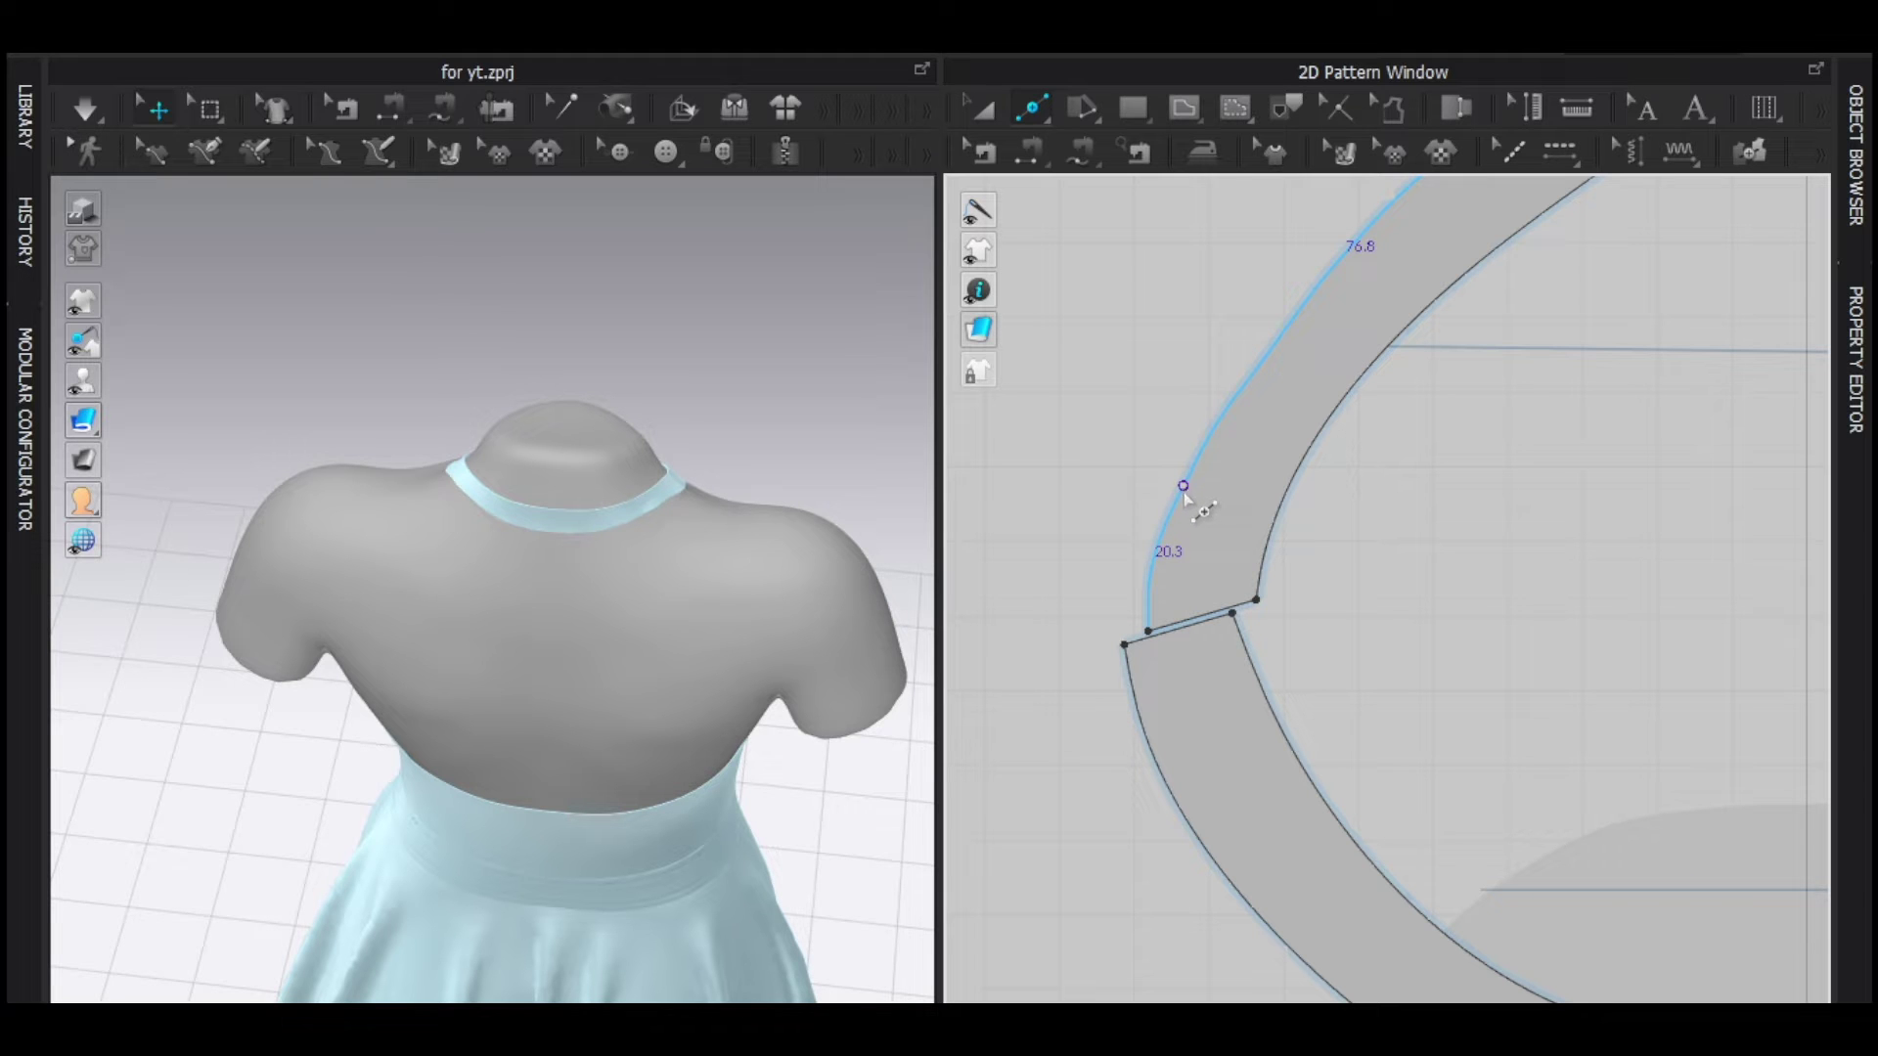
pyautogui.click(1184, 491)
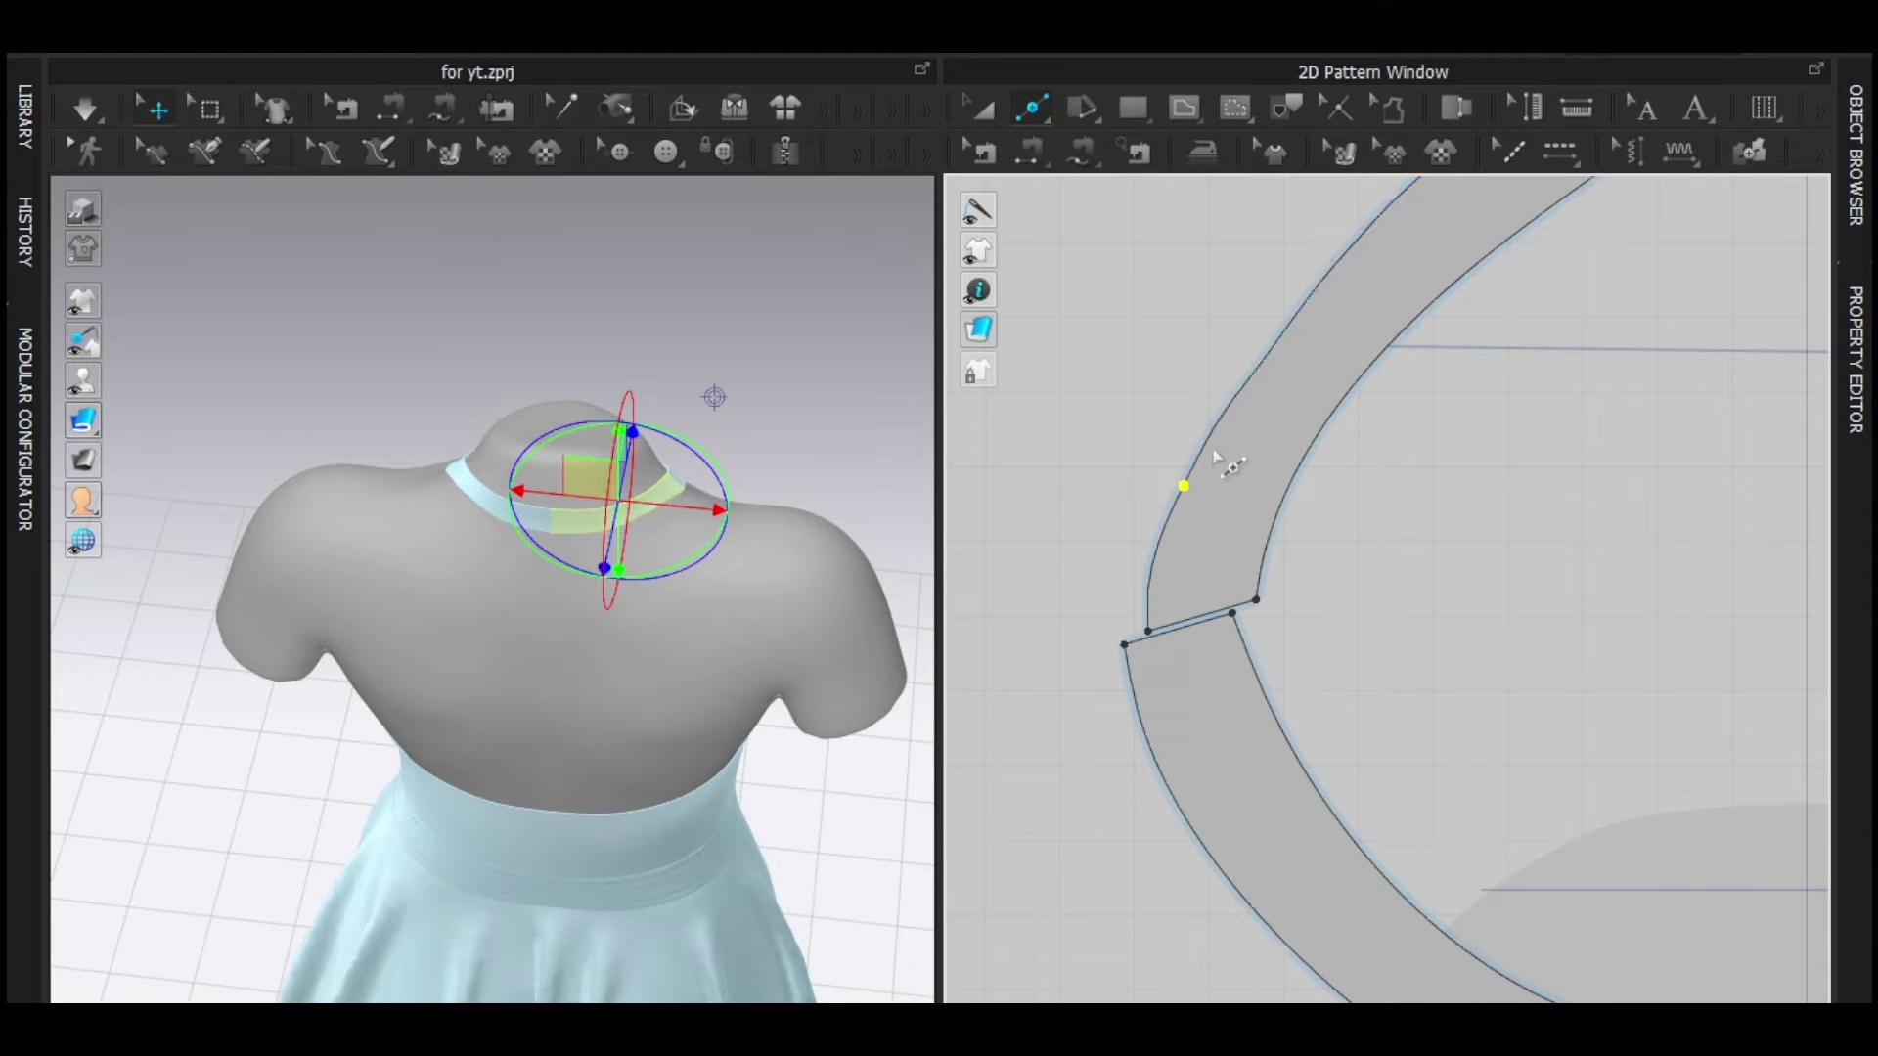
# Split the neckband's outer edge 8 mm beyond the added point.
pyautogui.rightClick(1212, 435)
pyautogui.write('8')
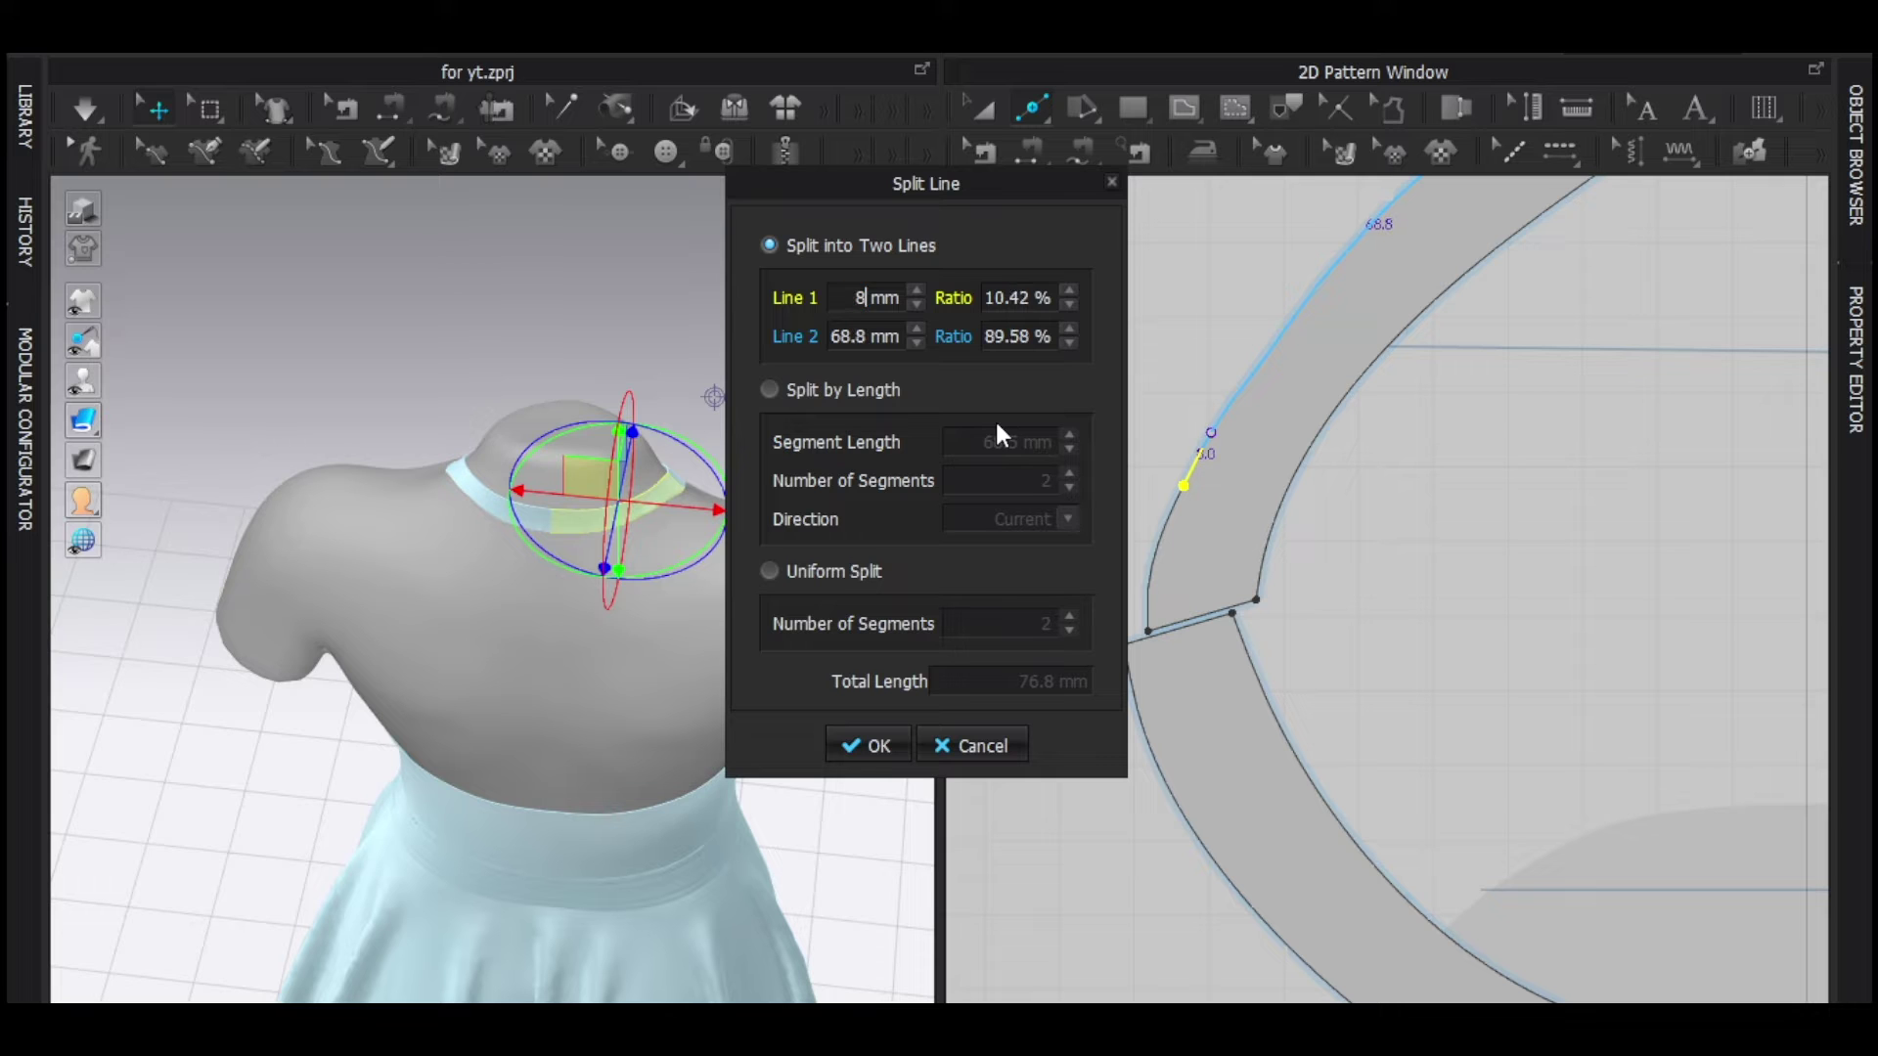
pyautogui.click(862, 748)
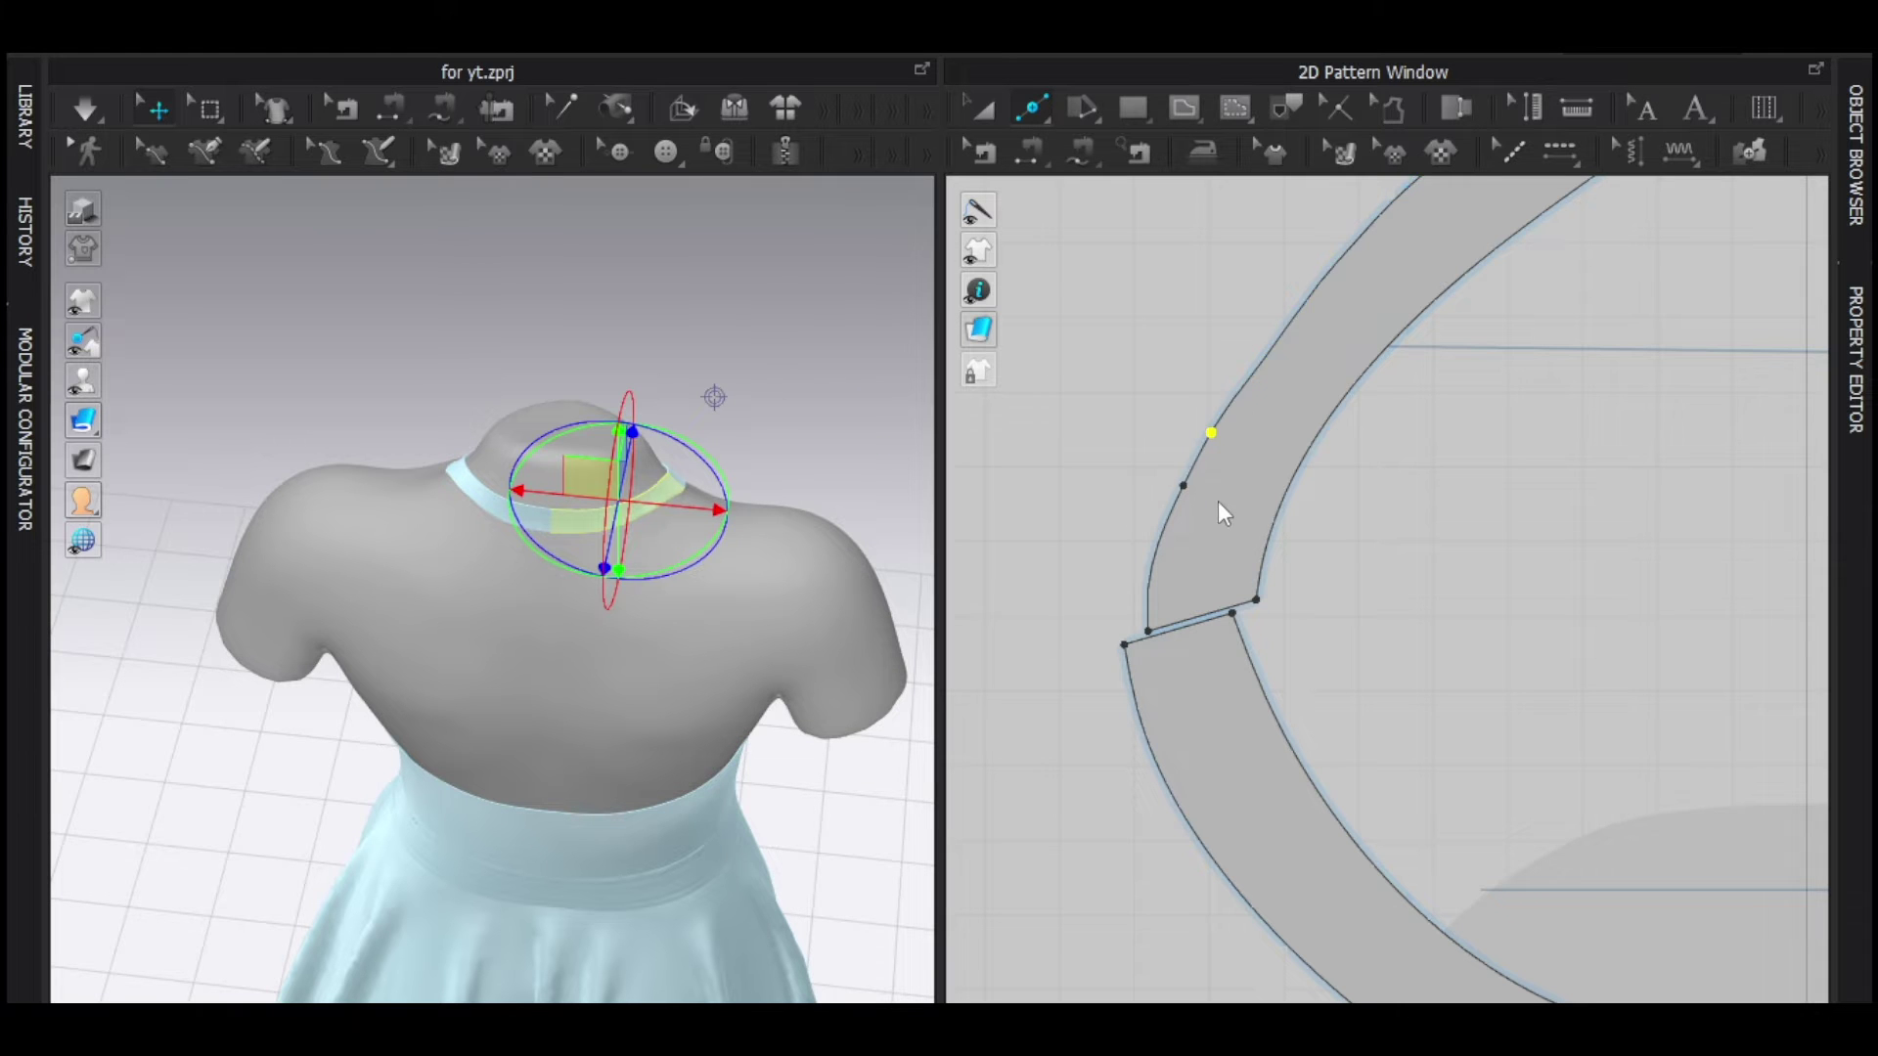
# Move the strap pattern closer to the neckband and bodice patterns.
pyautogui.press('z')
pyautogui.scroll(-6, 1218, 501)
pyautogui.scroll(3, 1534, 605)
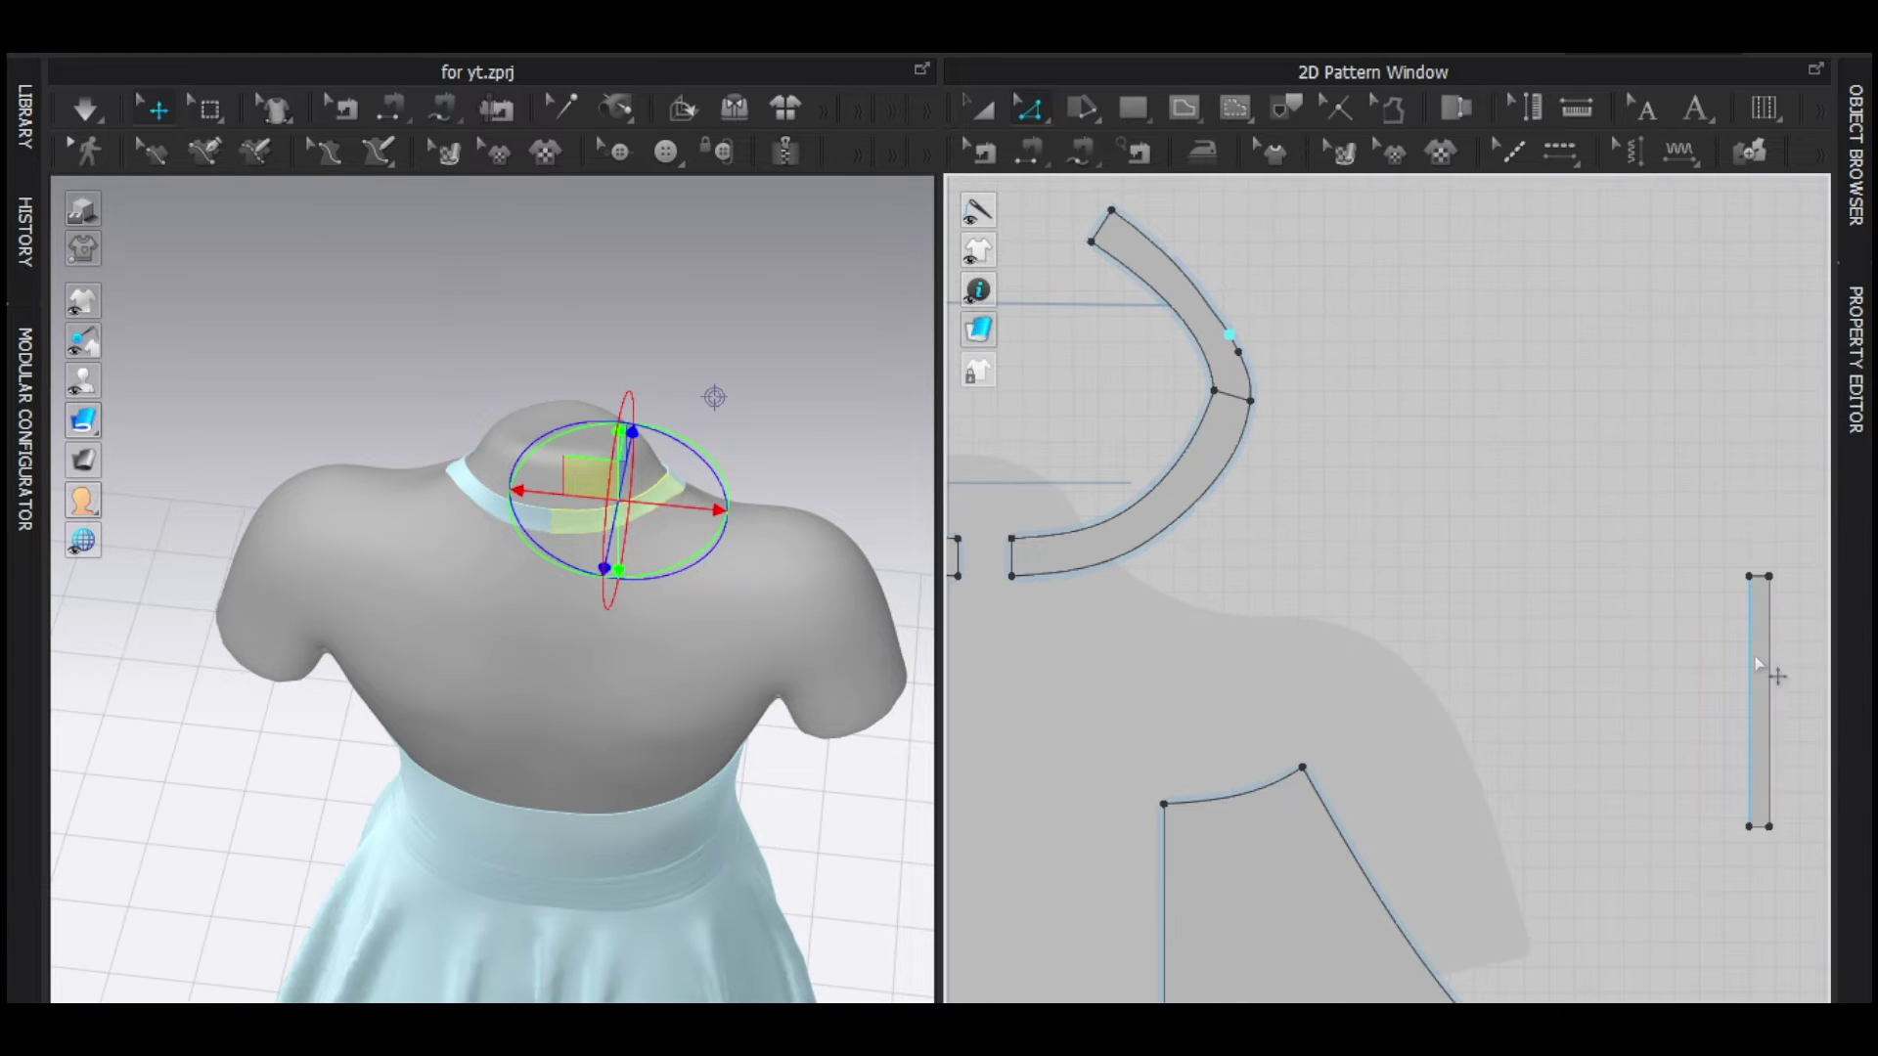
pyautogui.click(1758, 665)
pyautogui.press('a')
pyautogui.moveTo(1761, 655); pyautogui.dragTo(1672, 620)
pyautogui.click(1584, 585)
pyautogui.scroll(-3, 1565, 567)
pyautogui.scroll(2, 1598, 570)
# Sew the strap's upper end to the 8 mm segment on the left-hand back neckband pattern.
pyautogui.press('n')
pyautogui.click(1614, 543)
pyautogui.moveTo(1306, 565); pyautogui.dragTo(1624, 662, button='middle')
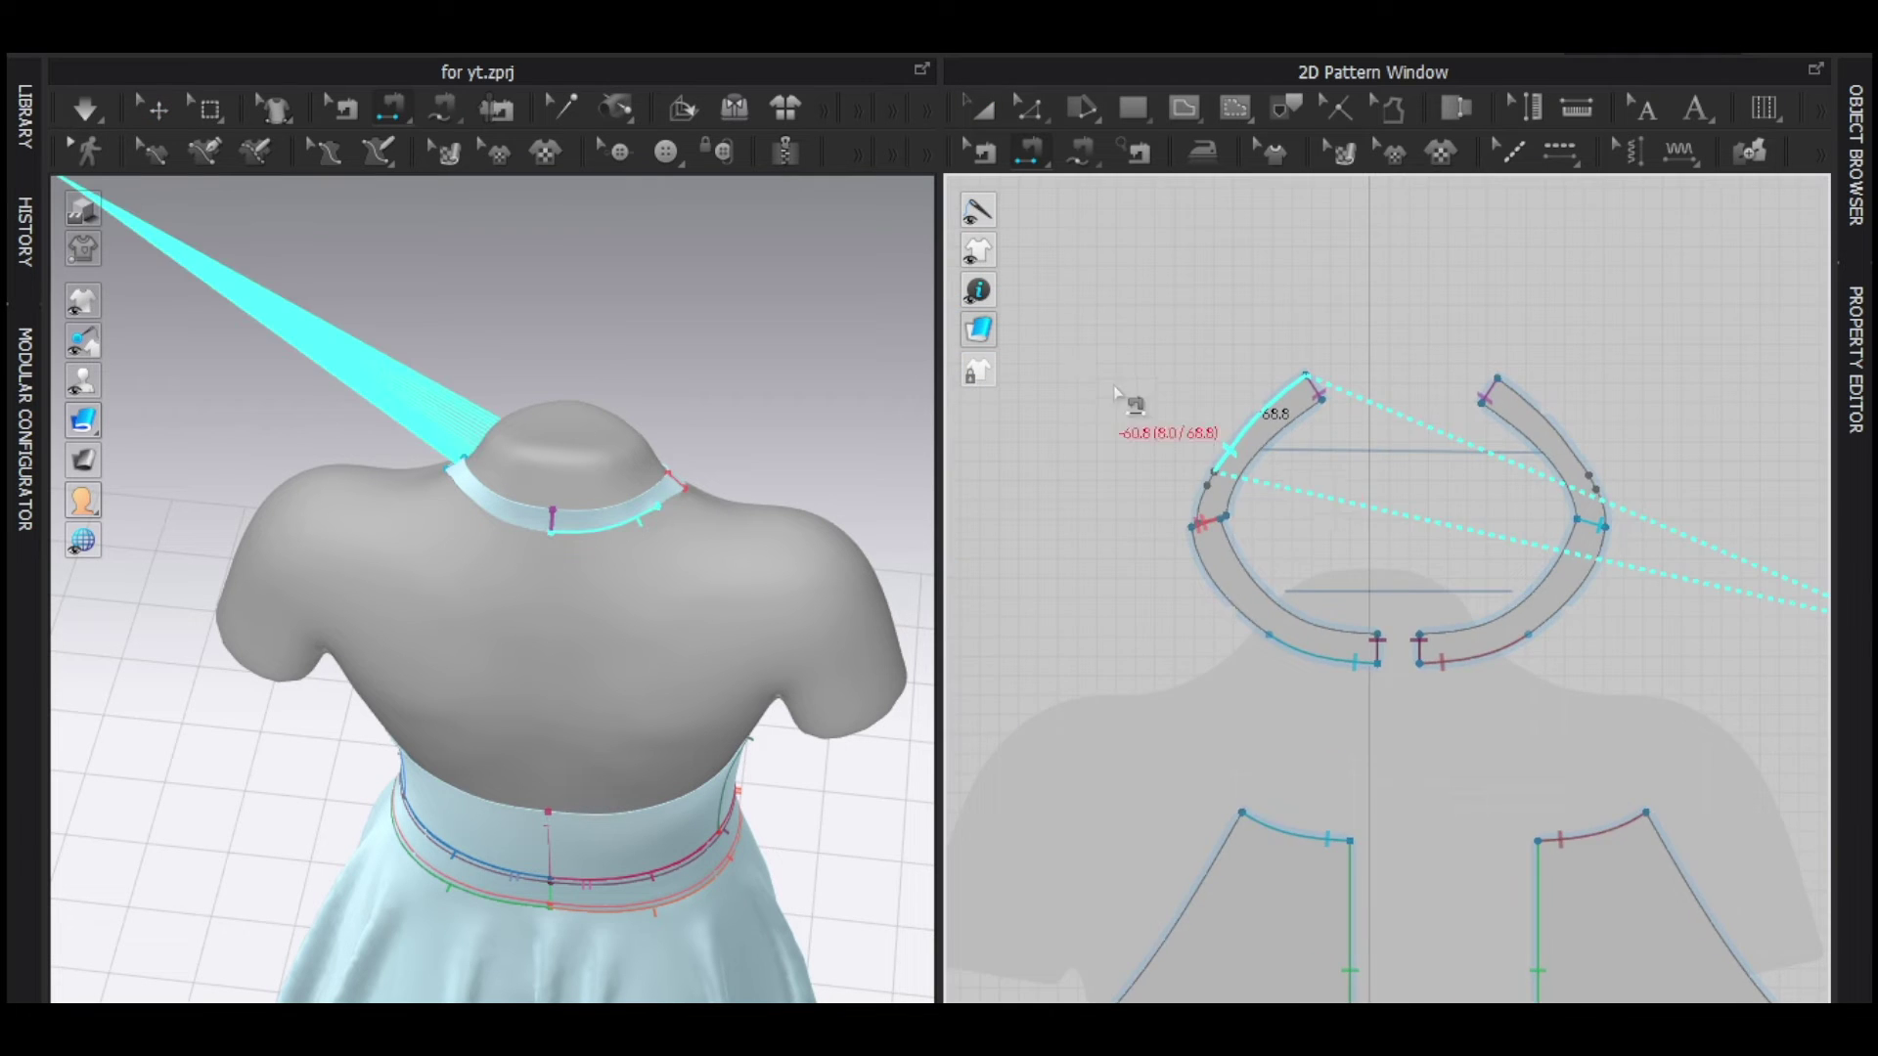
pyautogui.scroll(4, 1162, 399)
pyautogui.click(1266, 587)
# Sew the strap's lower end to the 8 mm segment on the back bodice's upper curve.
pyautogui.scroll(-7, 1271, 597)
pyautogui.moveTo(1532, 726); pyautogui.dragTo(1253, 445, button='middle')
pyautogui.scroll(4, 1336, 520)
pyautogui.click(1372, 444)
pyautogui.moveTo(1482, 660); pyautogui.dragTo(1351, 347, button='middle')
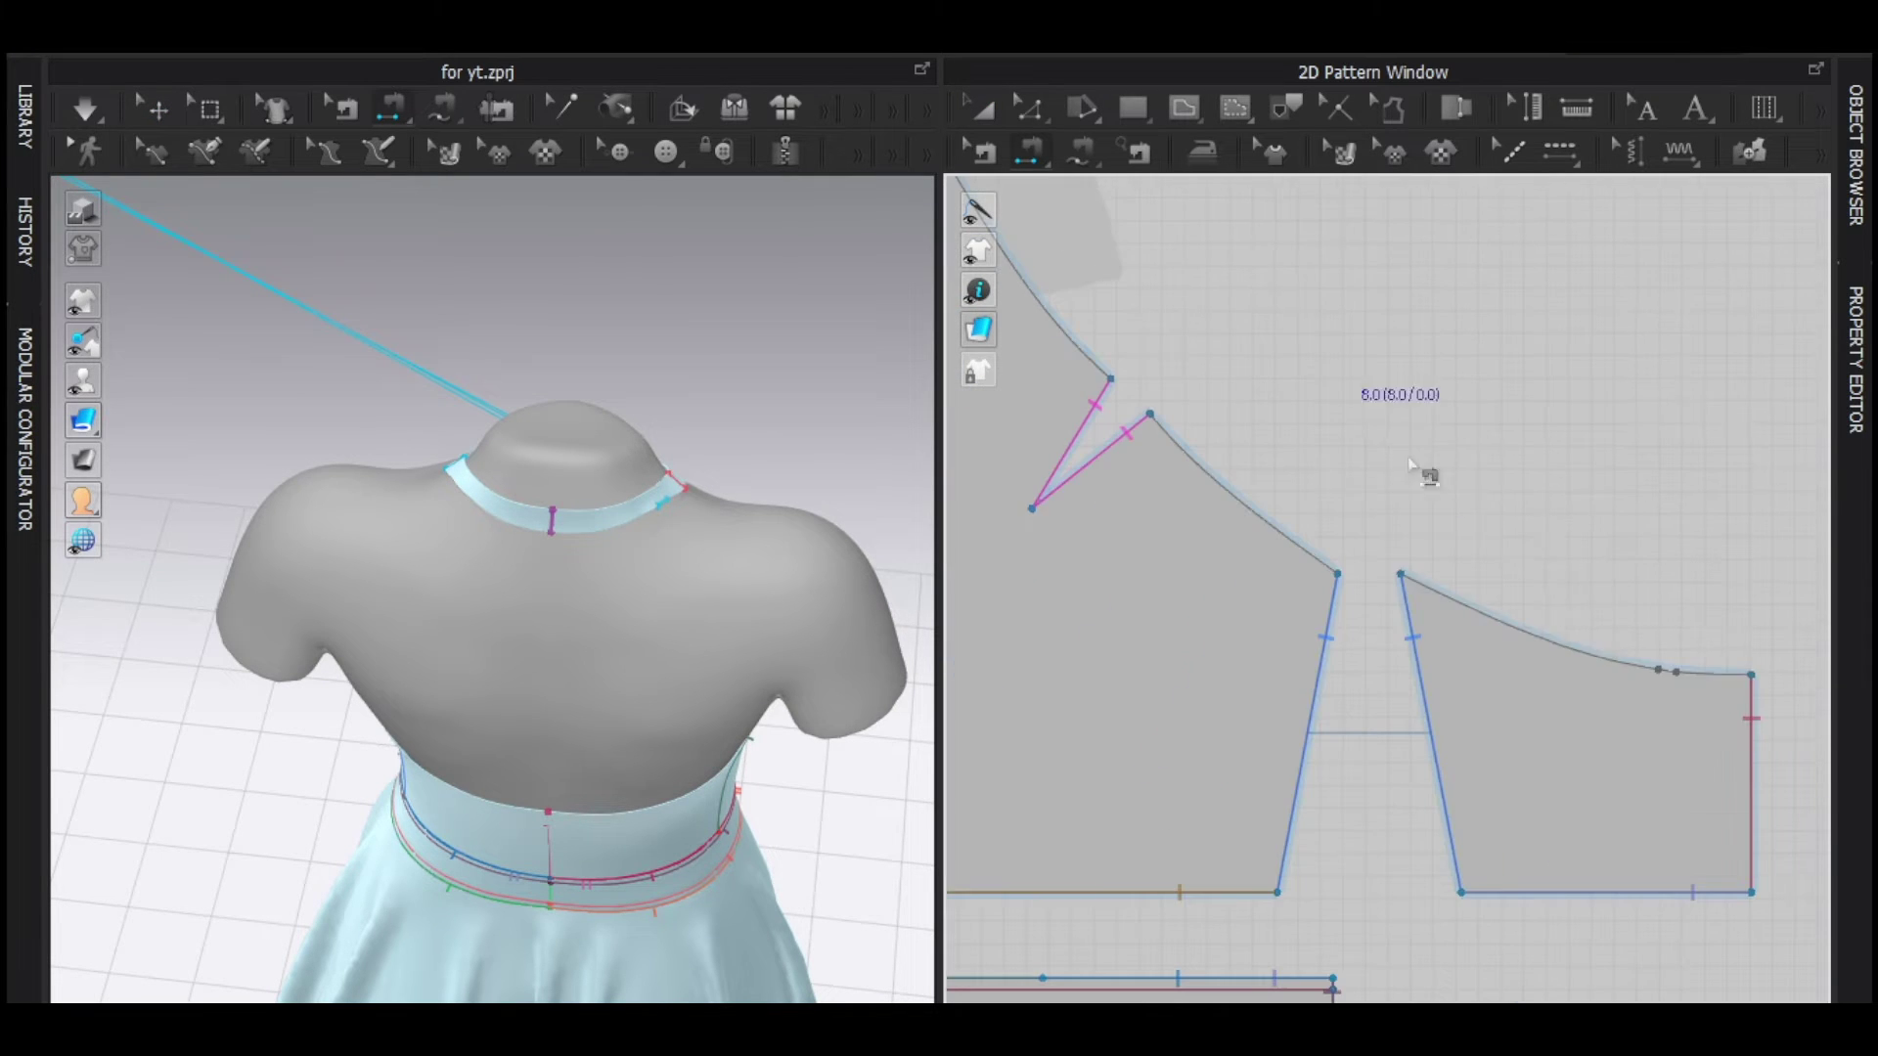
pyautogui.click(1674, 671)
pyautogui.press('a')
# Position the strap behind the avatar's upper back, between the neckband and the back bodice.
pyautogui.scroll(-4, 1428, 528)
pyautogui.scroll(-1, 401, 474)
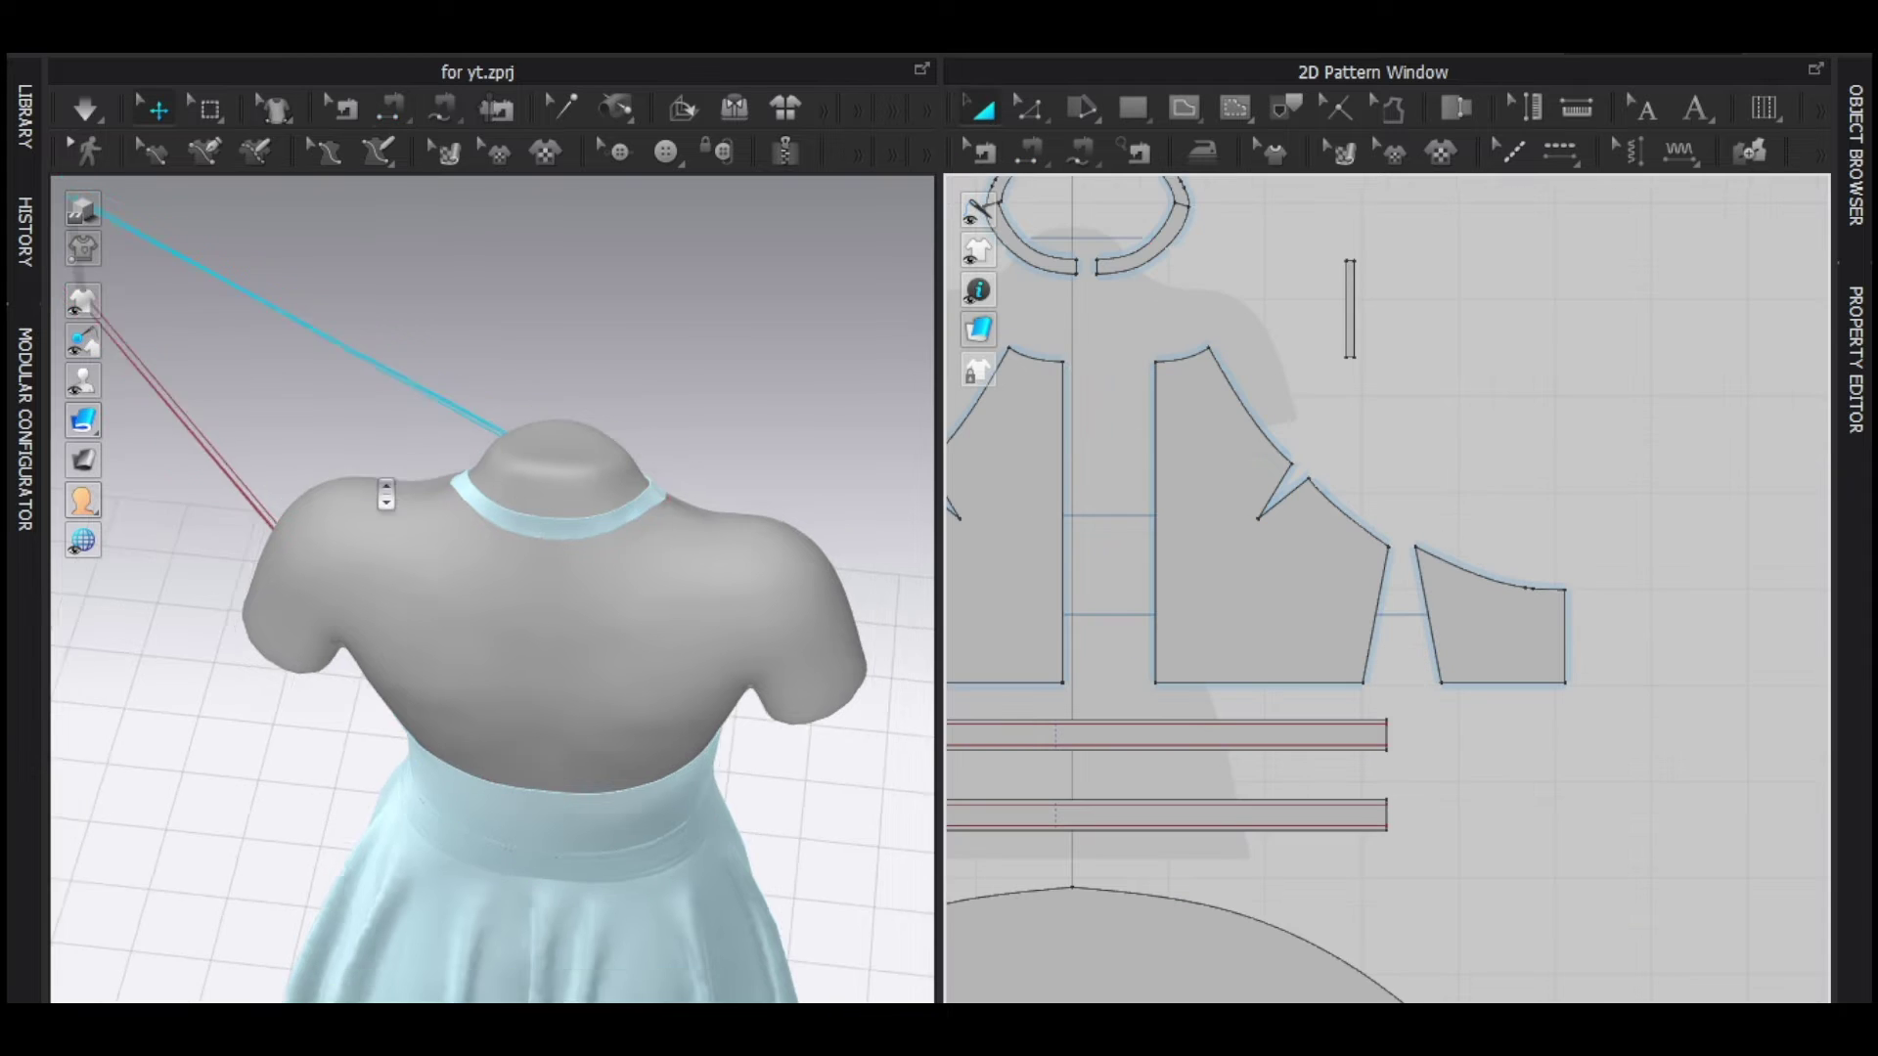
pyautogui.scroll(-2, 401, 475)
pyautogui.moveTo(401, 474); pyautogui.dragTo(465, 444, button='right')
pyautogui.scroll(-2, 440, 452)
pyautogui.click(313, 448)
pyautogui.moveTo(342, 456); pyautogui.dragTo(565, 460)
pyautogui.scroll(5, 616, 489)
pyautogui.scroll(-5, 460, 478)
pyautogui.moveTo(496, 552); pyautogui.dragTo(710, 616)
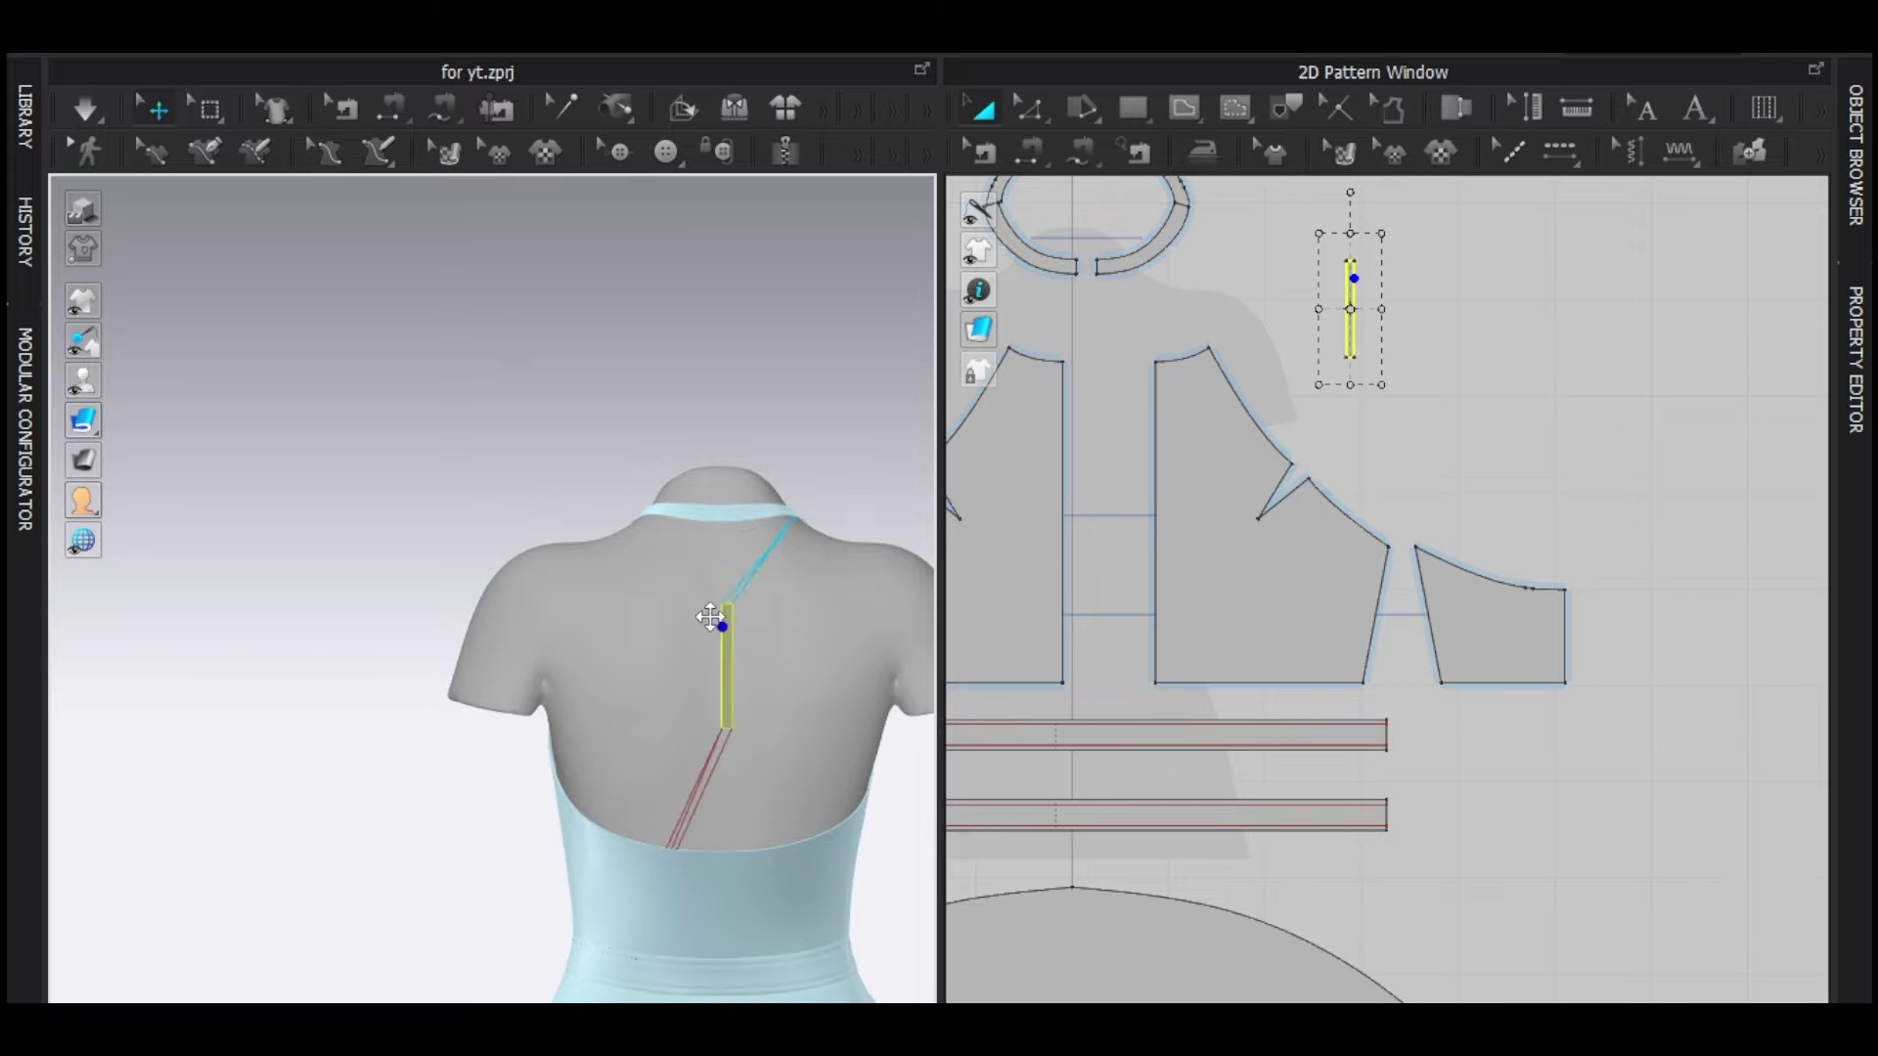
# Reverse the sewing direction between the strap's upper end and the back neckband to untwist the seam.
pyautogui.scroll(3, 411, 470)
pyautogui.scroll(3, 520, 519)
pyautogui.scroll(-3, 599, 507)
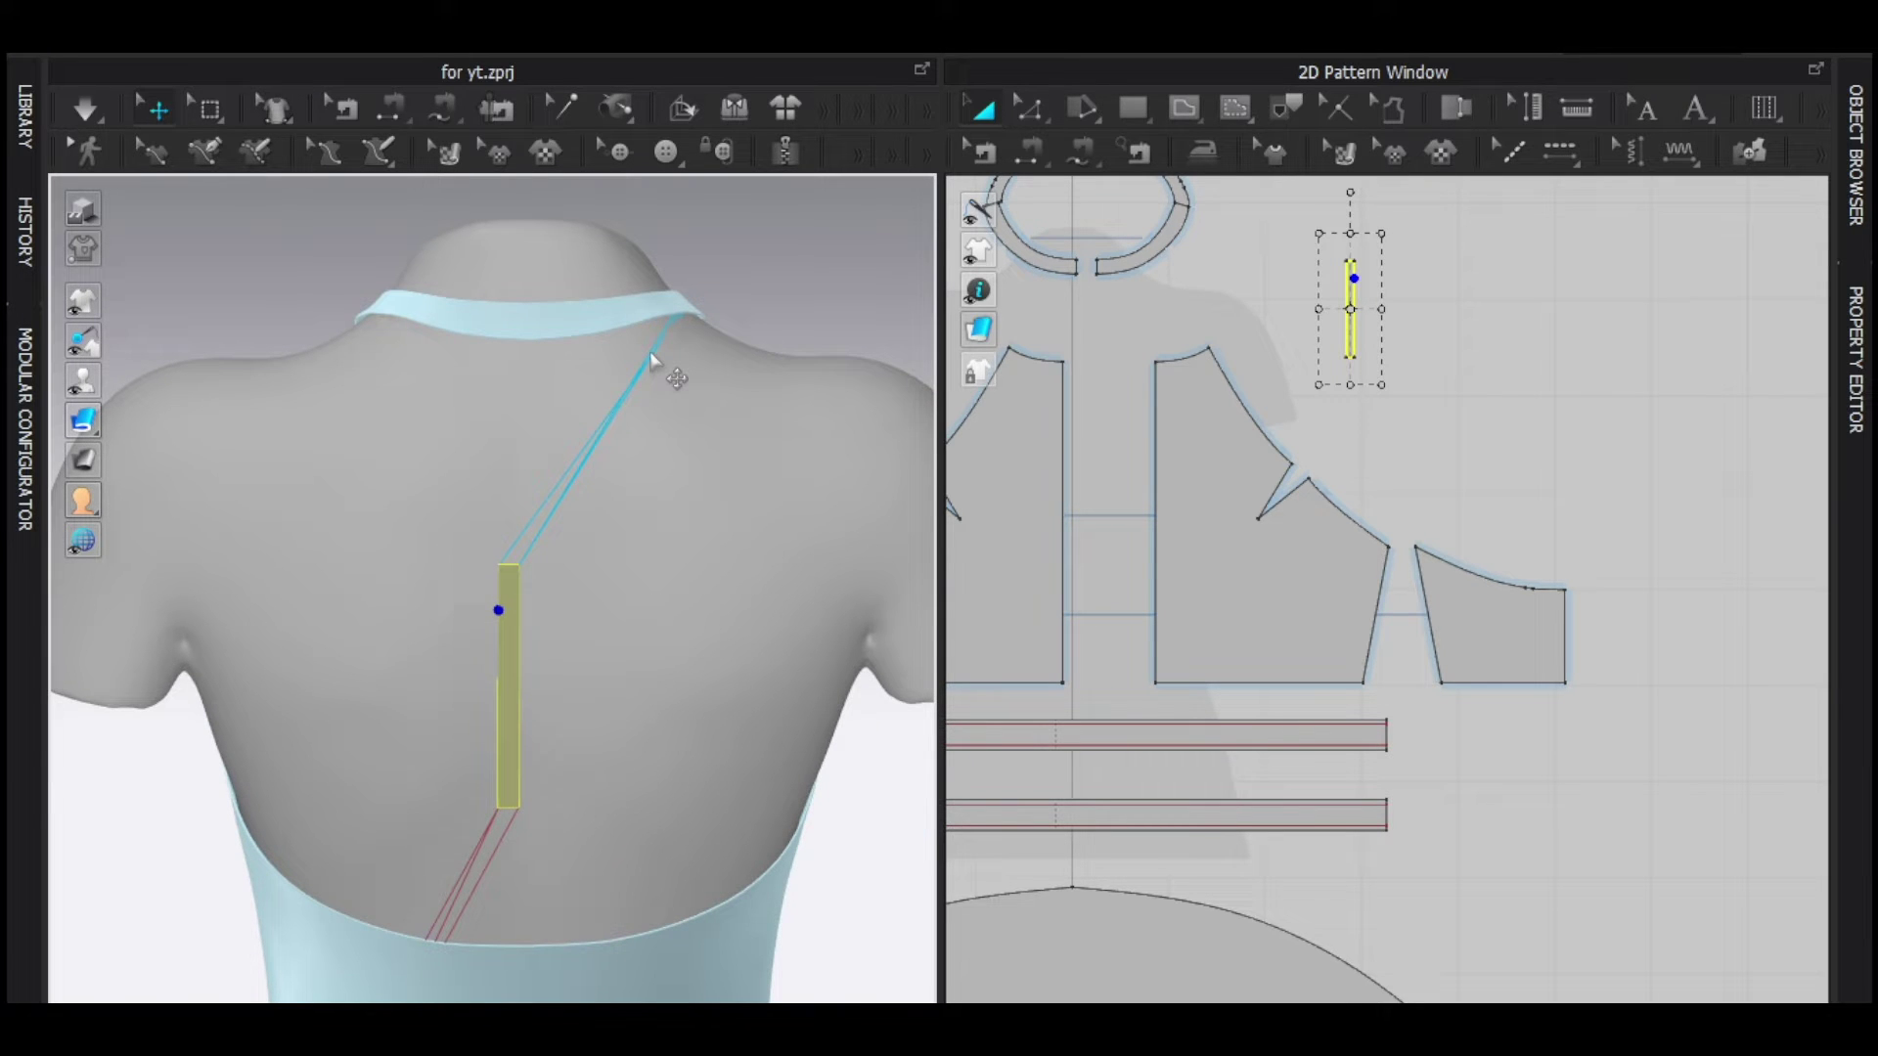
pyautogui.moveTo(593, 405); pyautogui.dragTo(511, 562, button='right')
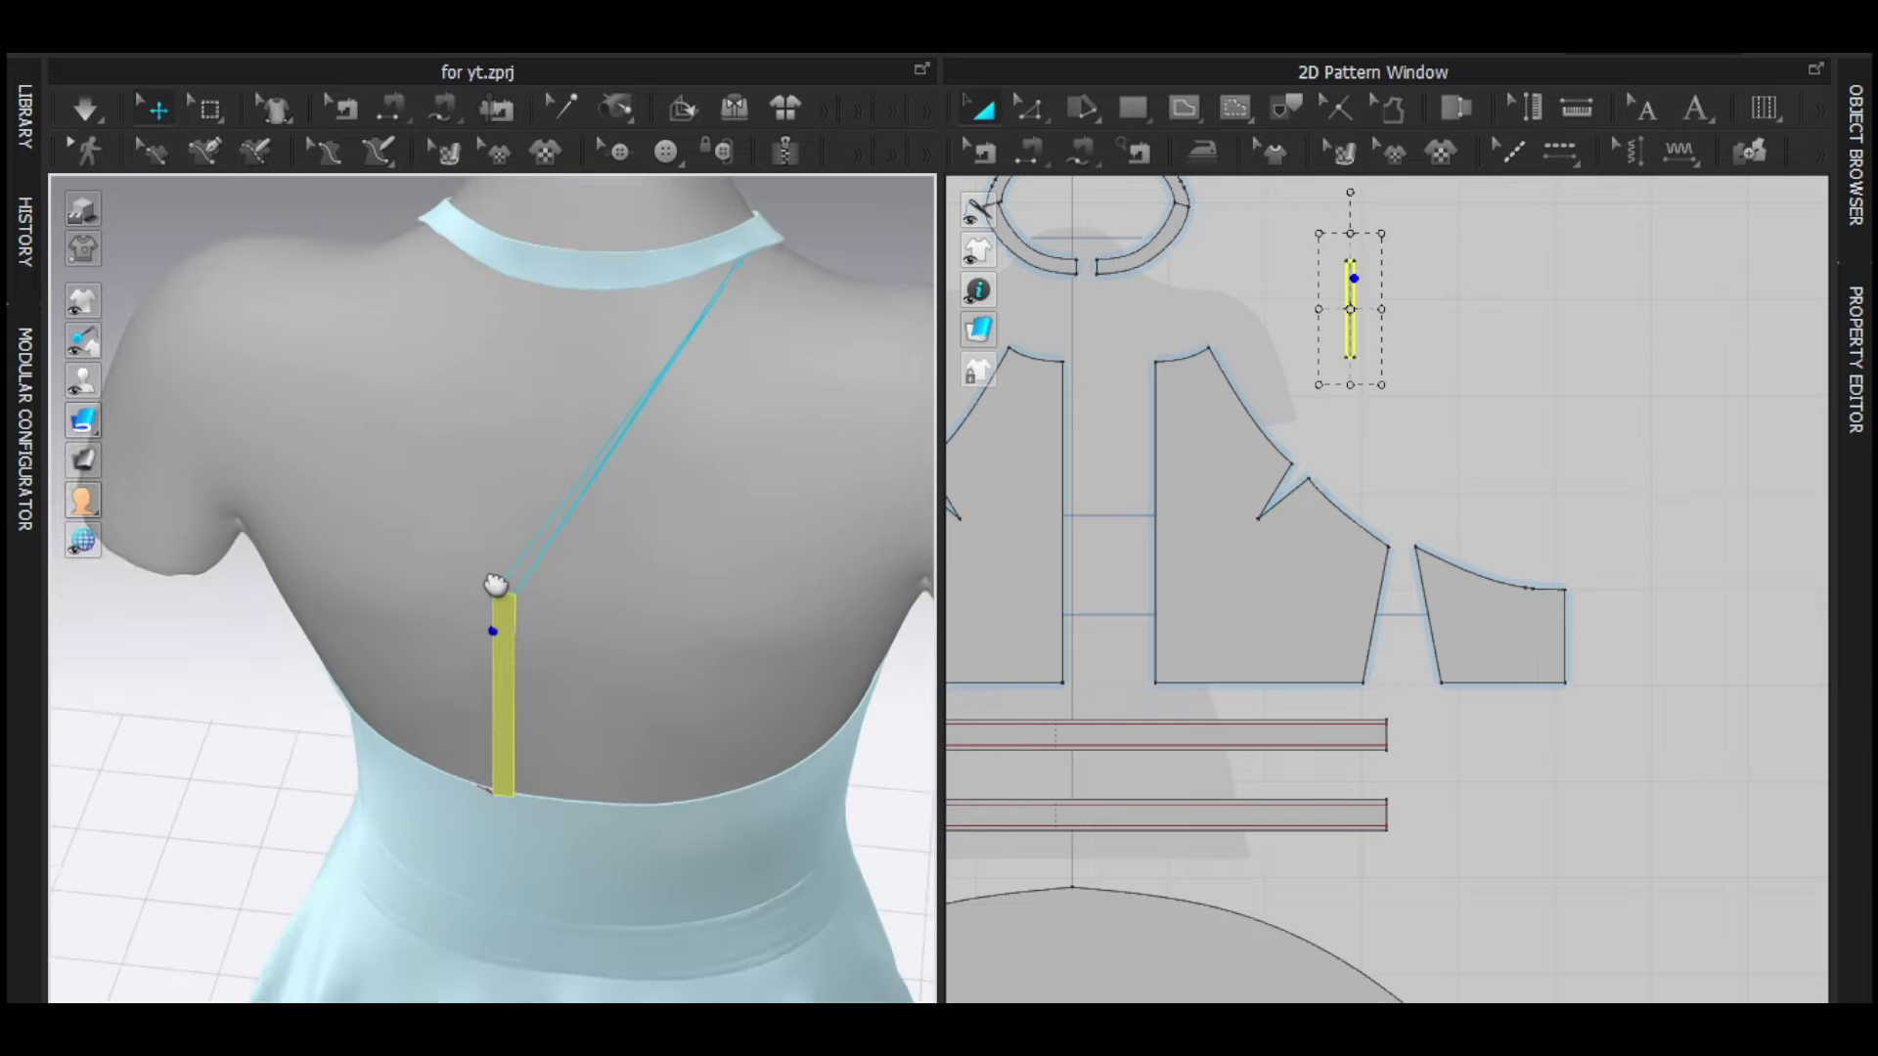
pyautogui.moveTo(616, 405); pyautogui.dragTo(536, 514, button='middle')
pyautogui.scroll(3, 1359, 277)
pyautogui.scroll(5, 1366, 490)
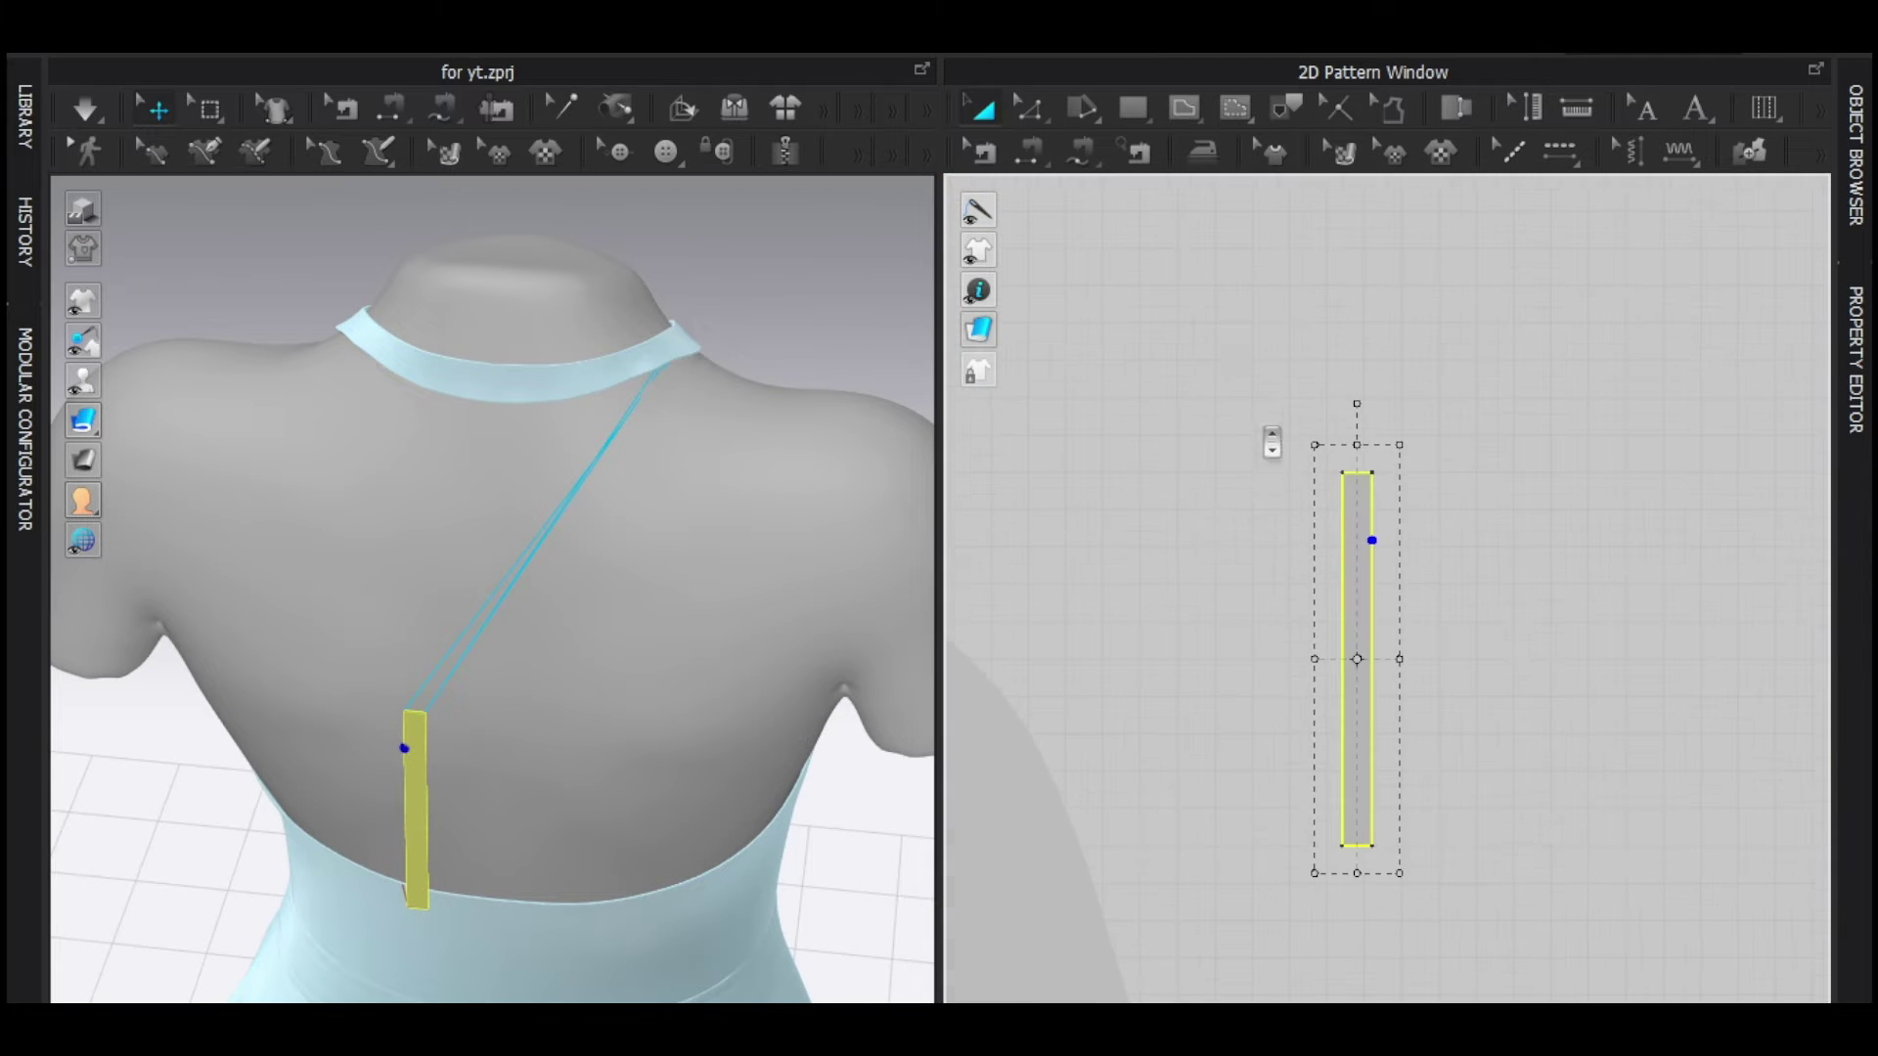
pyautogui.click(1201, 328)
pyautogui.click(980, 152)
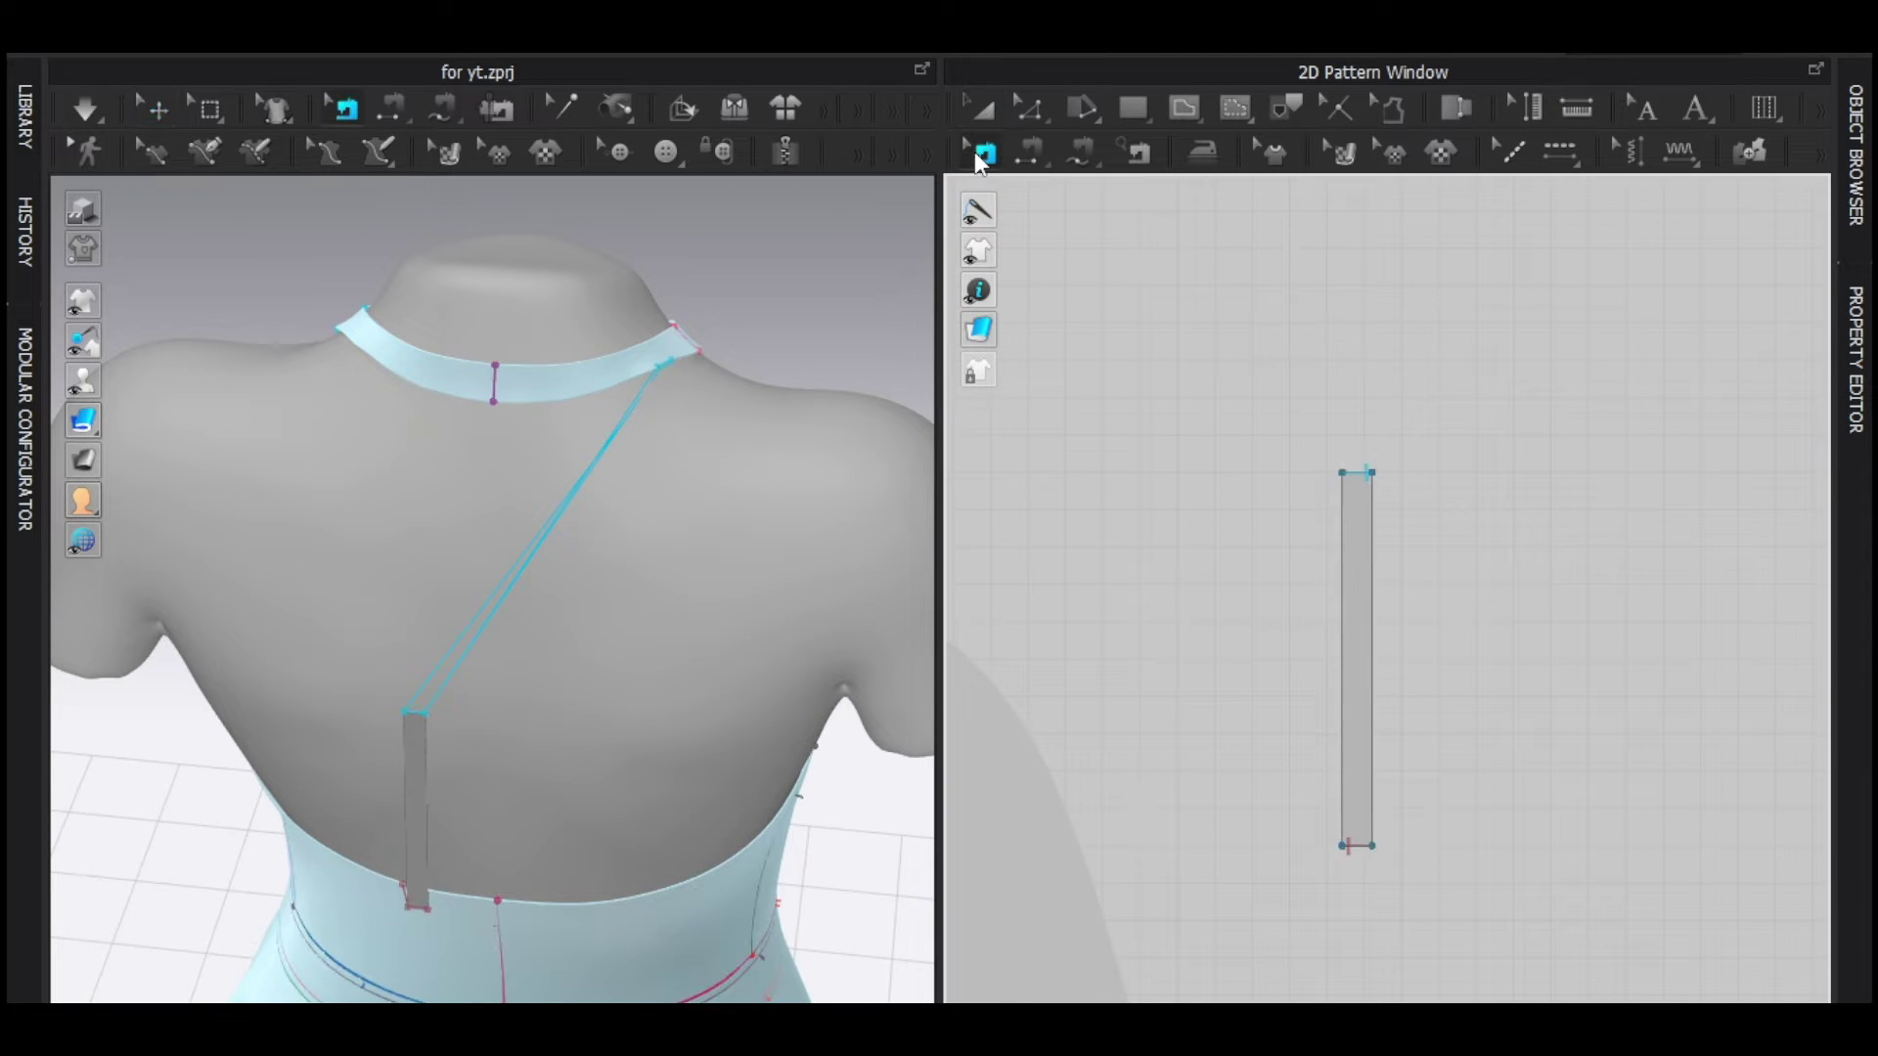
pyautogui.scroll(3, 1388, 480)
pyautogui.rightClick(1332, 462)
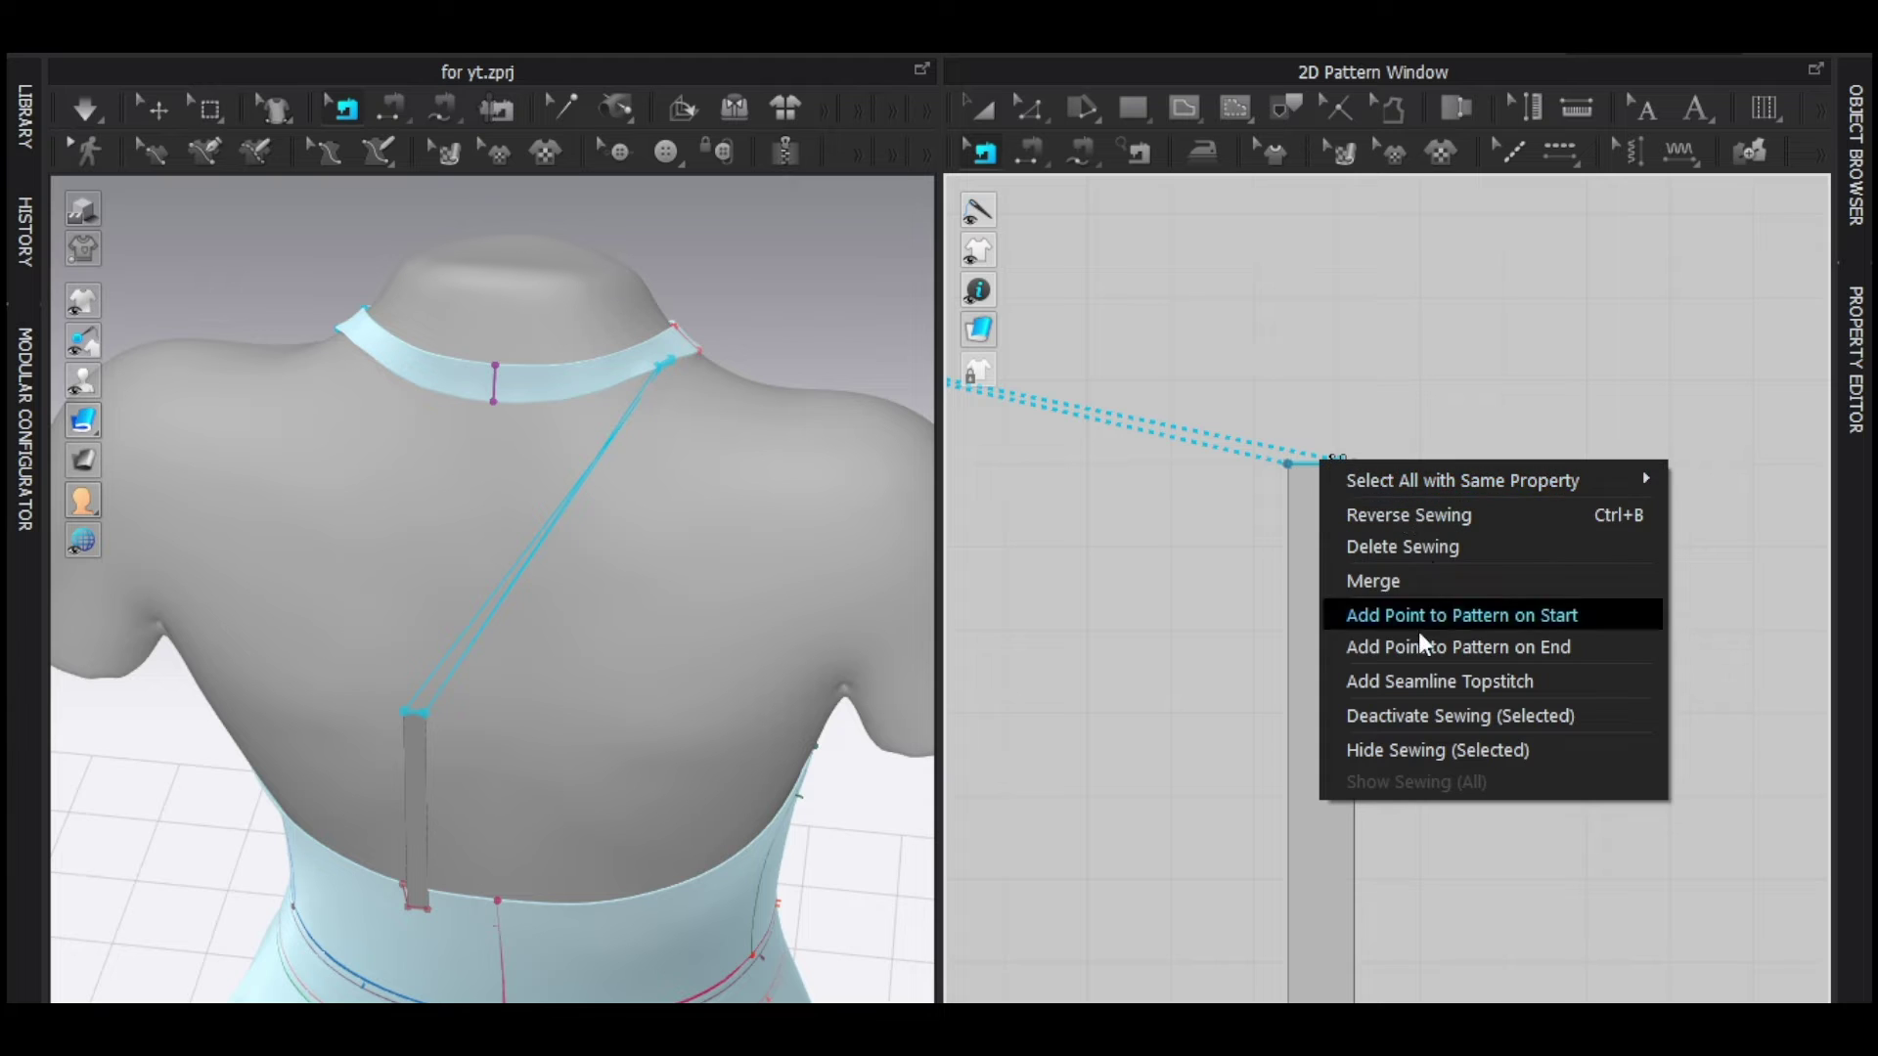
pyautogui.click(1391, 519)
pyautogui.press('q')
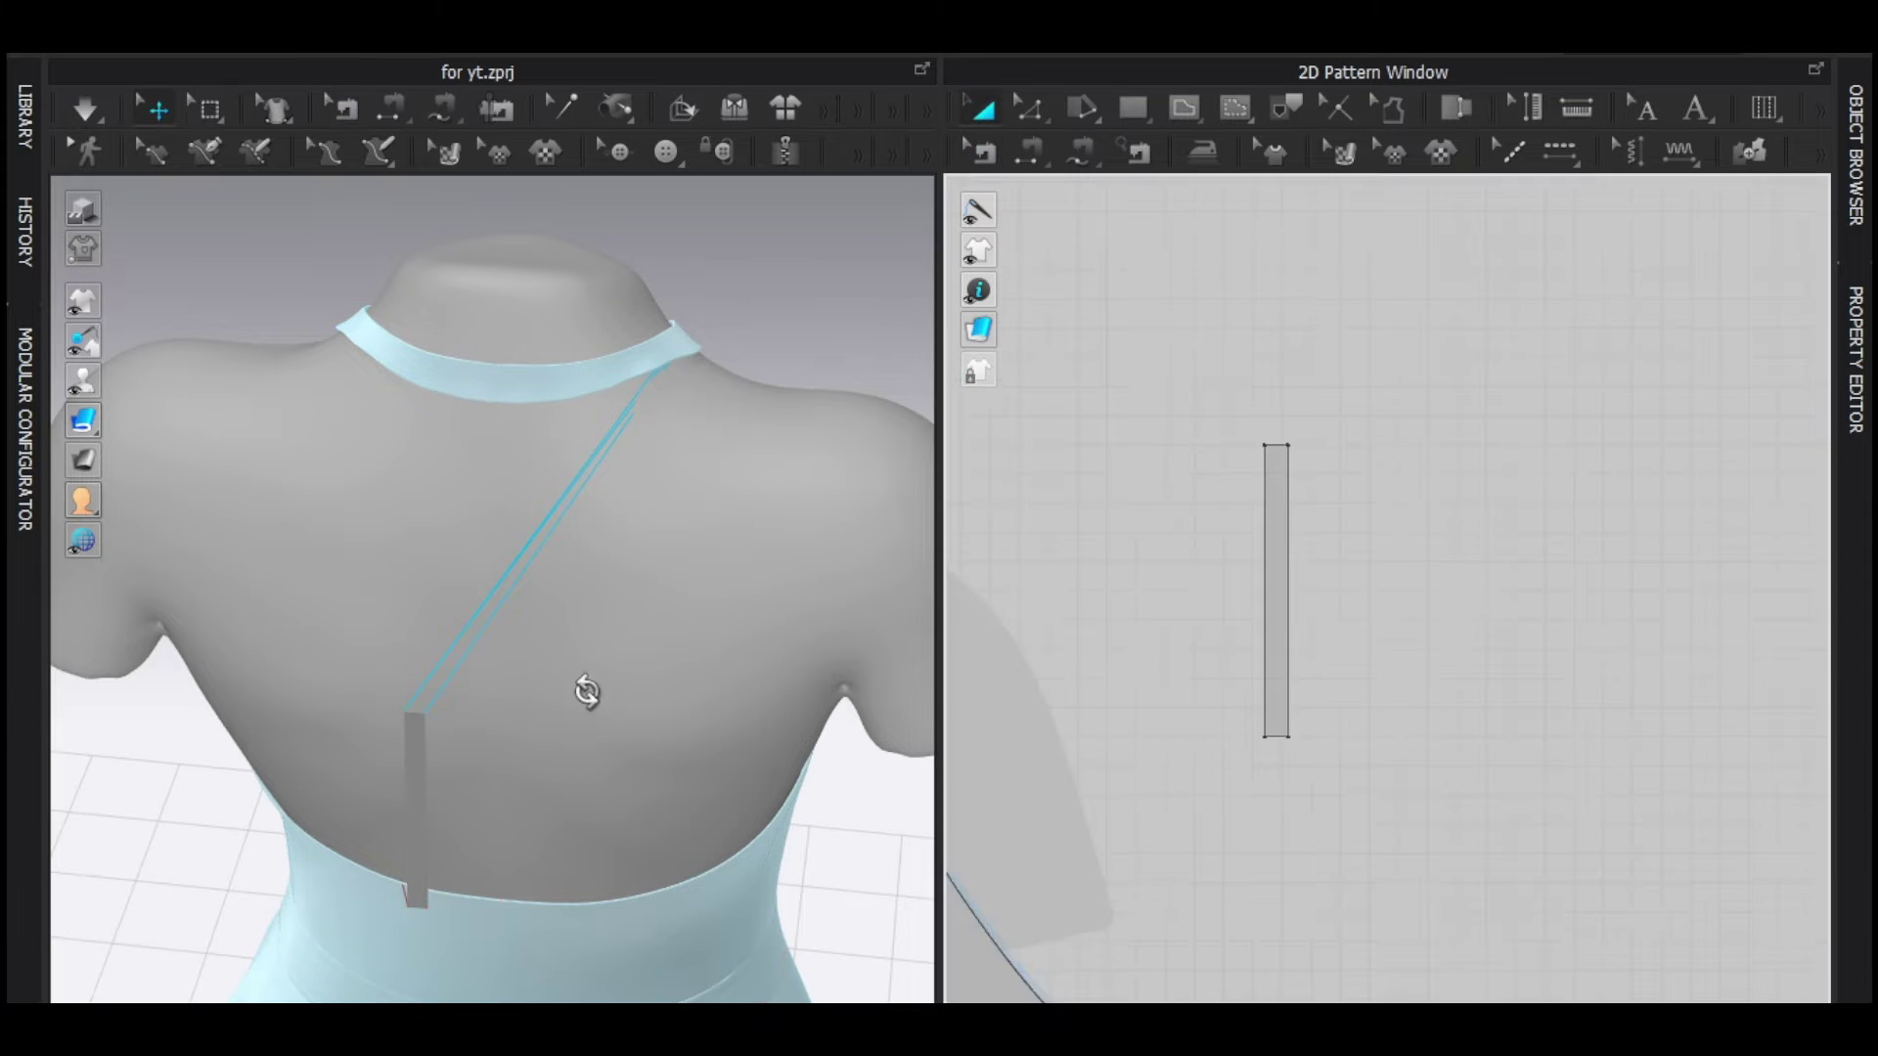
pyautogui.moveTo(586, 692); pyautogui.dragTo(544, 541, button='right')
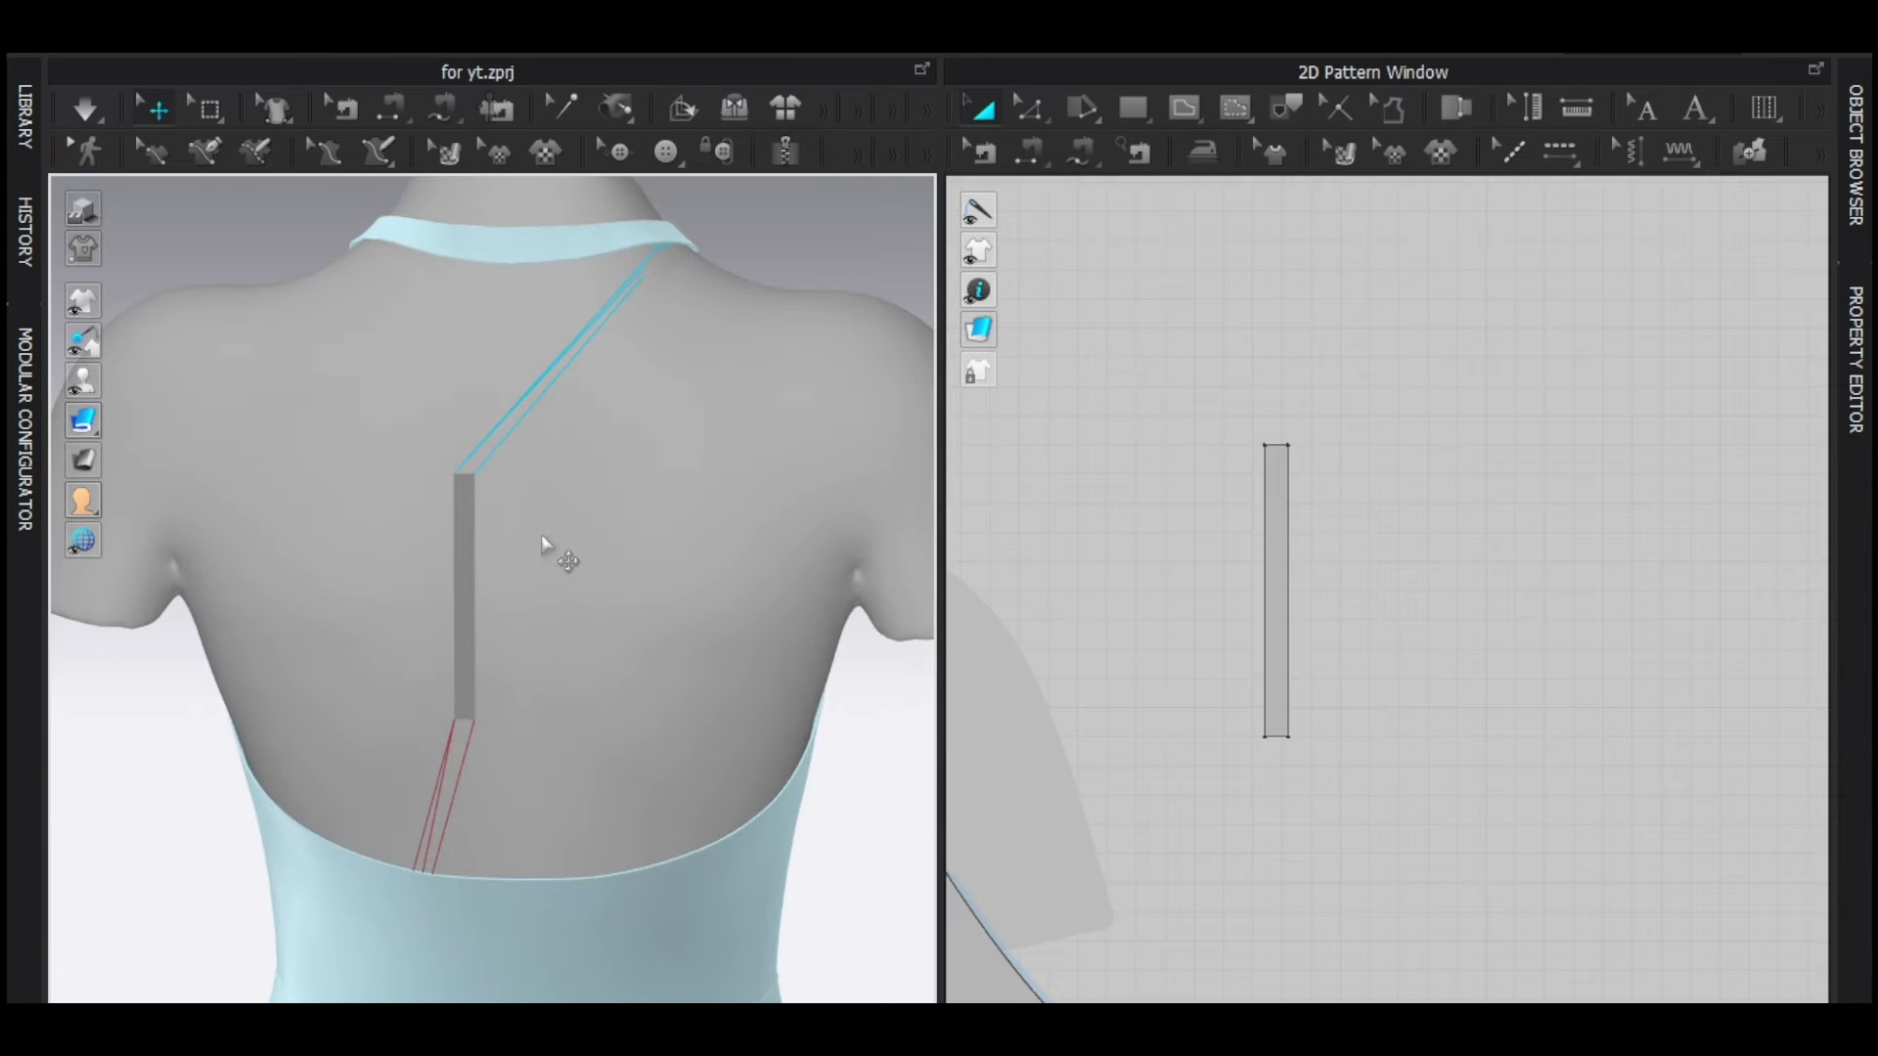
# Lengthen the strap pattern at both ends, keeping its width and centre, so it nearly spans the open back.
pyautogui.click(1271, 624)
pyautogui.moveTo(1283, 417); pyautogui.dragTo(1331, 348)
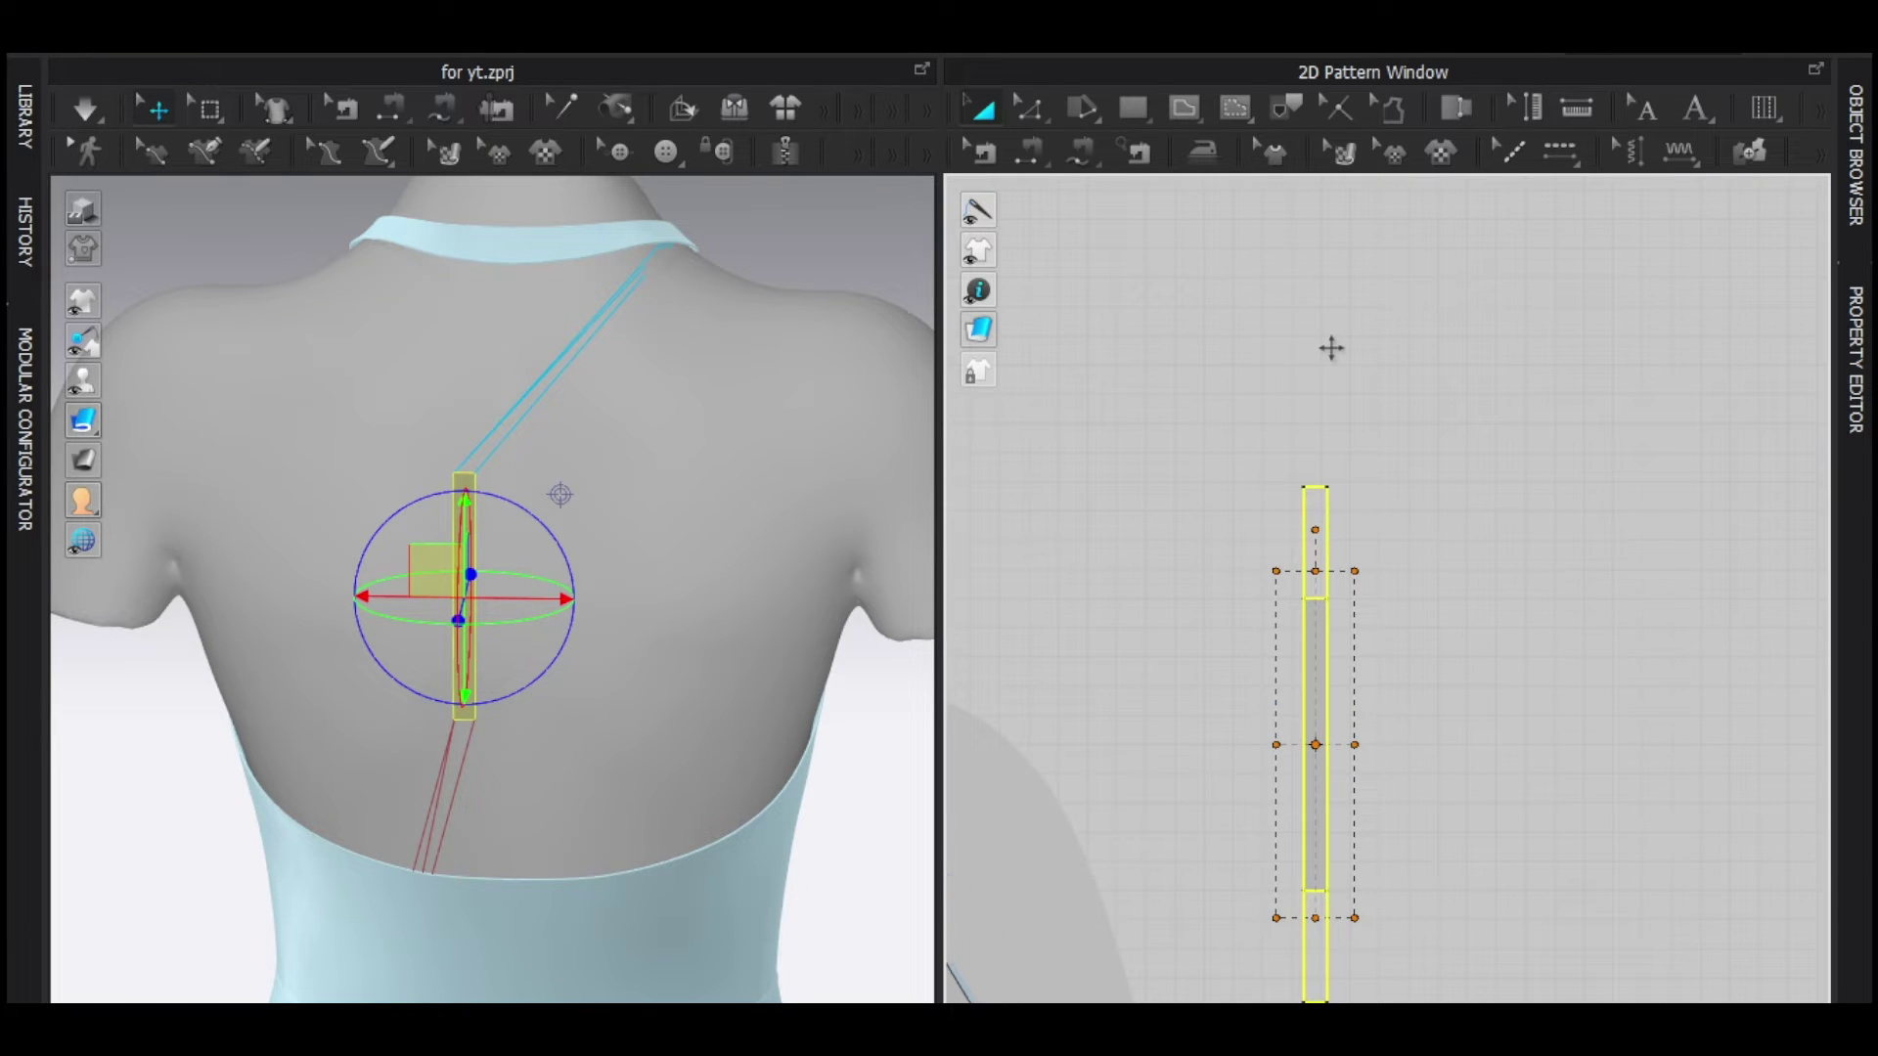
pyautogui.moveTo(1318, 438); pyautogui.dragTo(1318, 395)
pyautogui.scroll(-2, 673, 547)
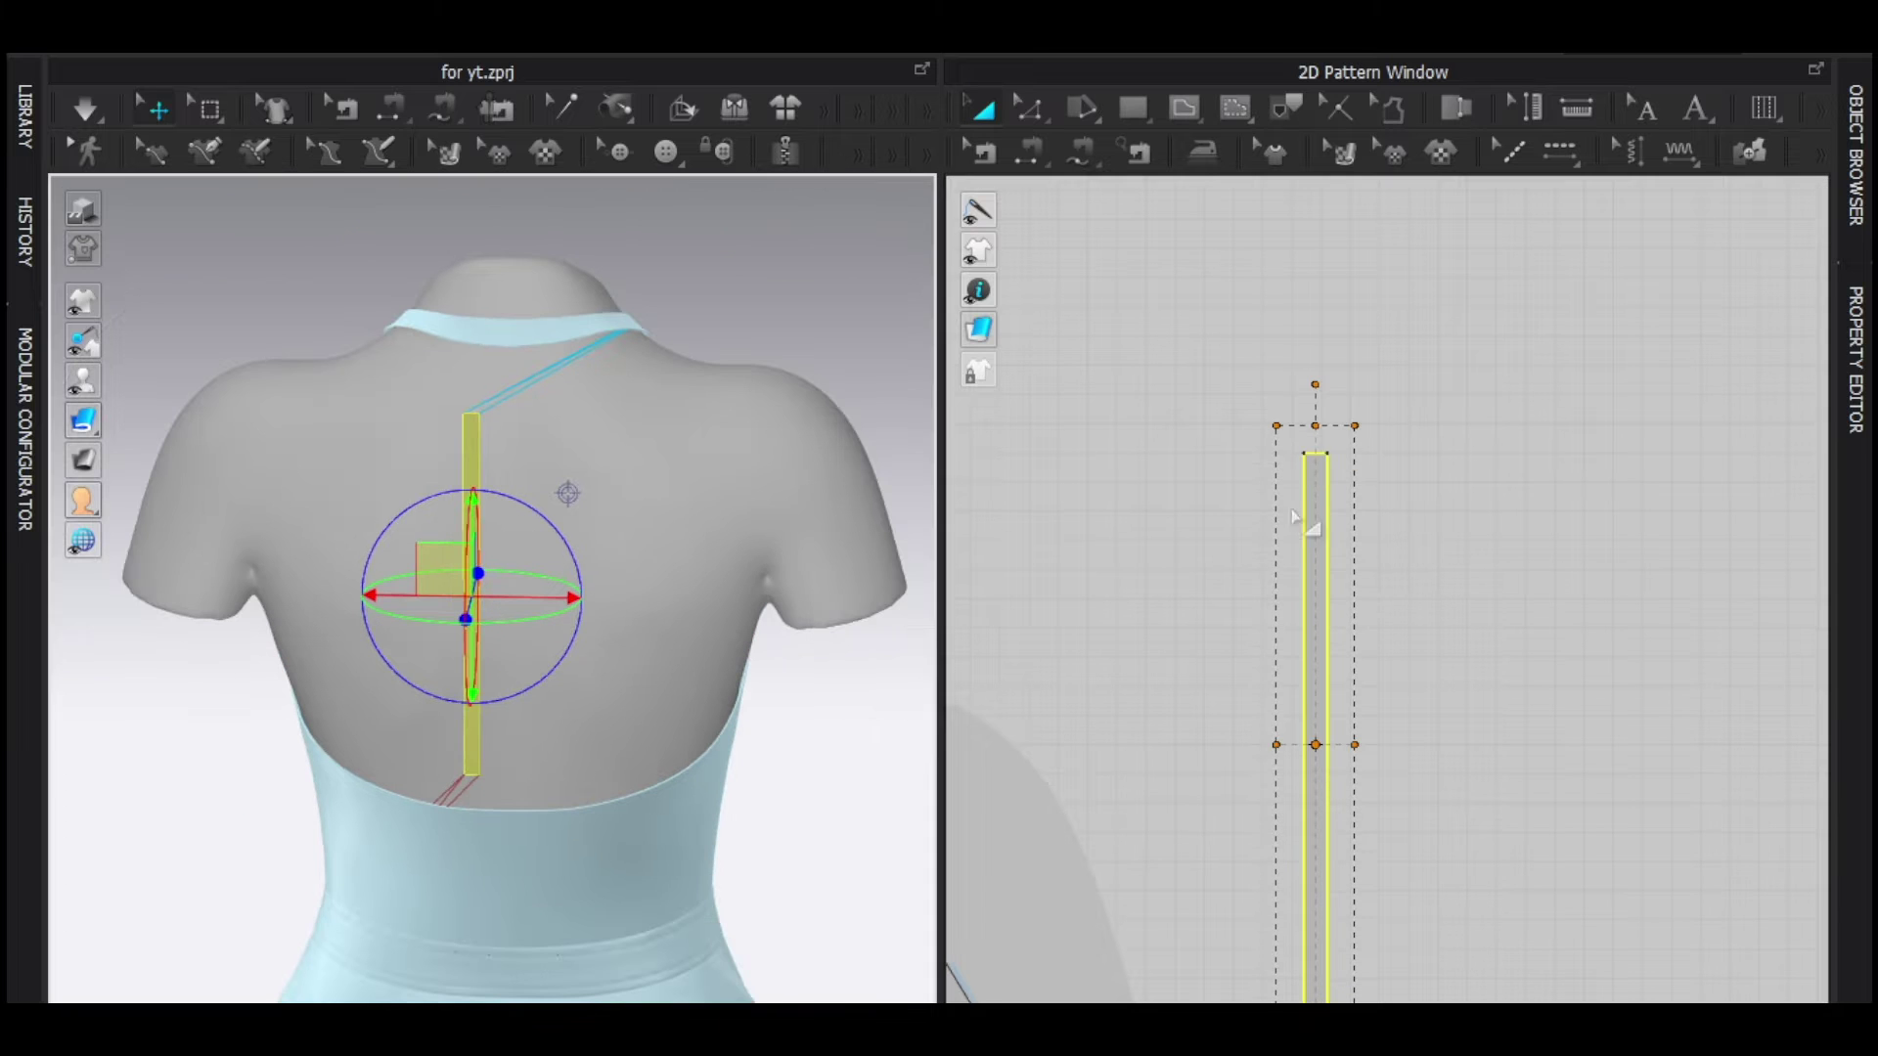
pyautogui.click(567, 504)
pyautogui.scroll(3, 568, 503)
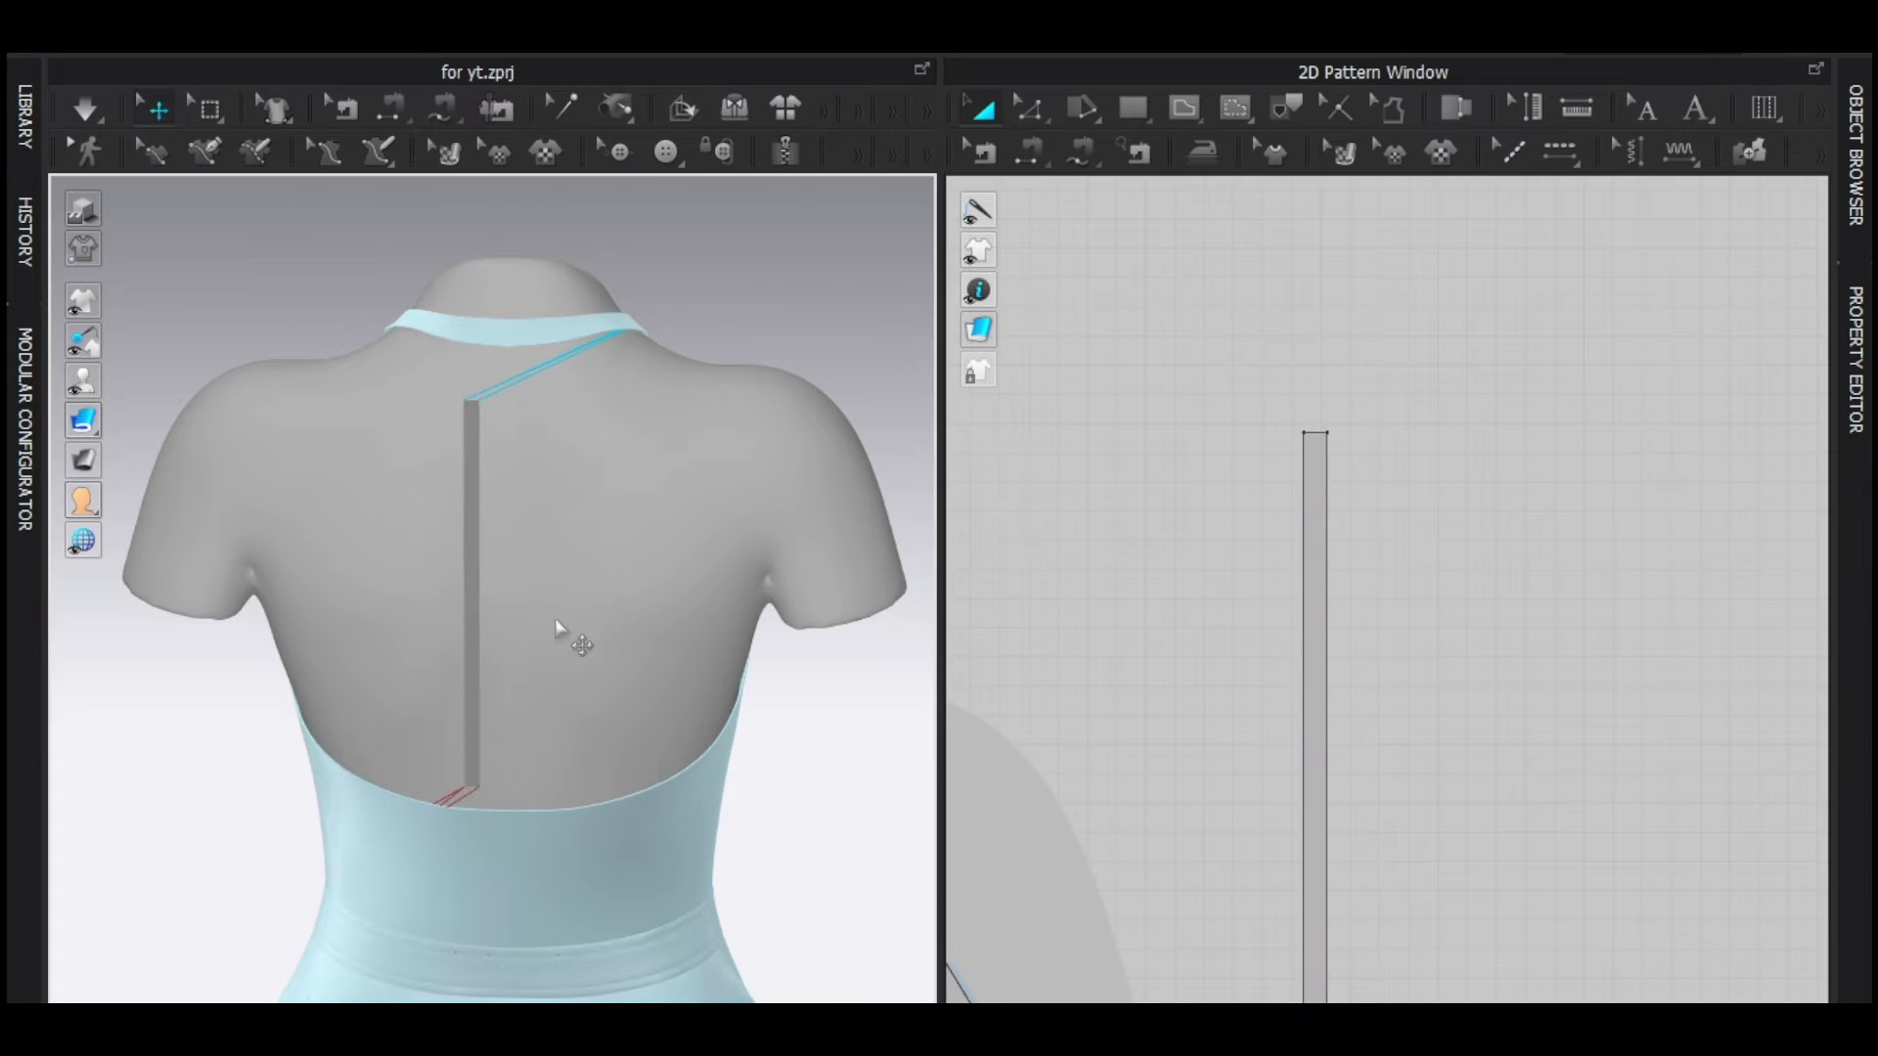
# Simulate the garment so the strap closes diagonally between the neckband and the back bodice, and stop the simulation.
pyautogui.scroll(-2, 658, 532)
pyautogui.press('space')
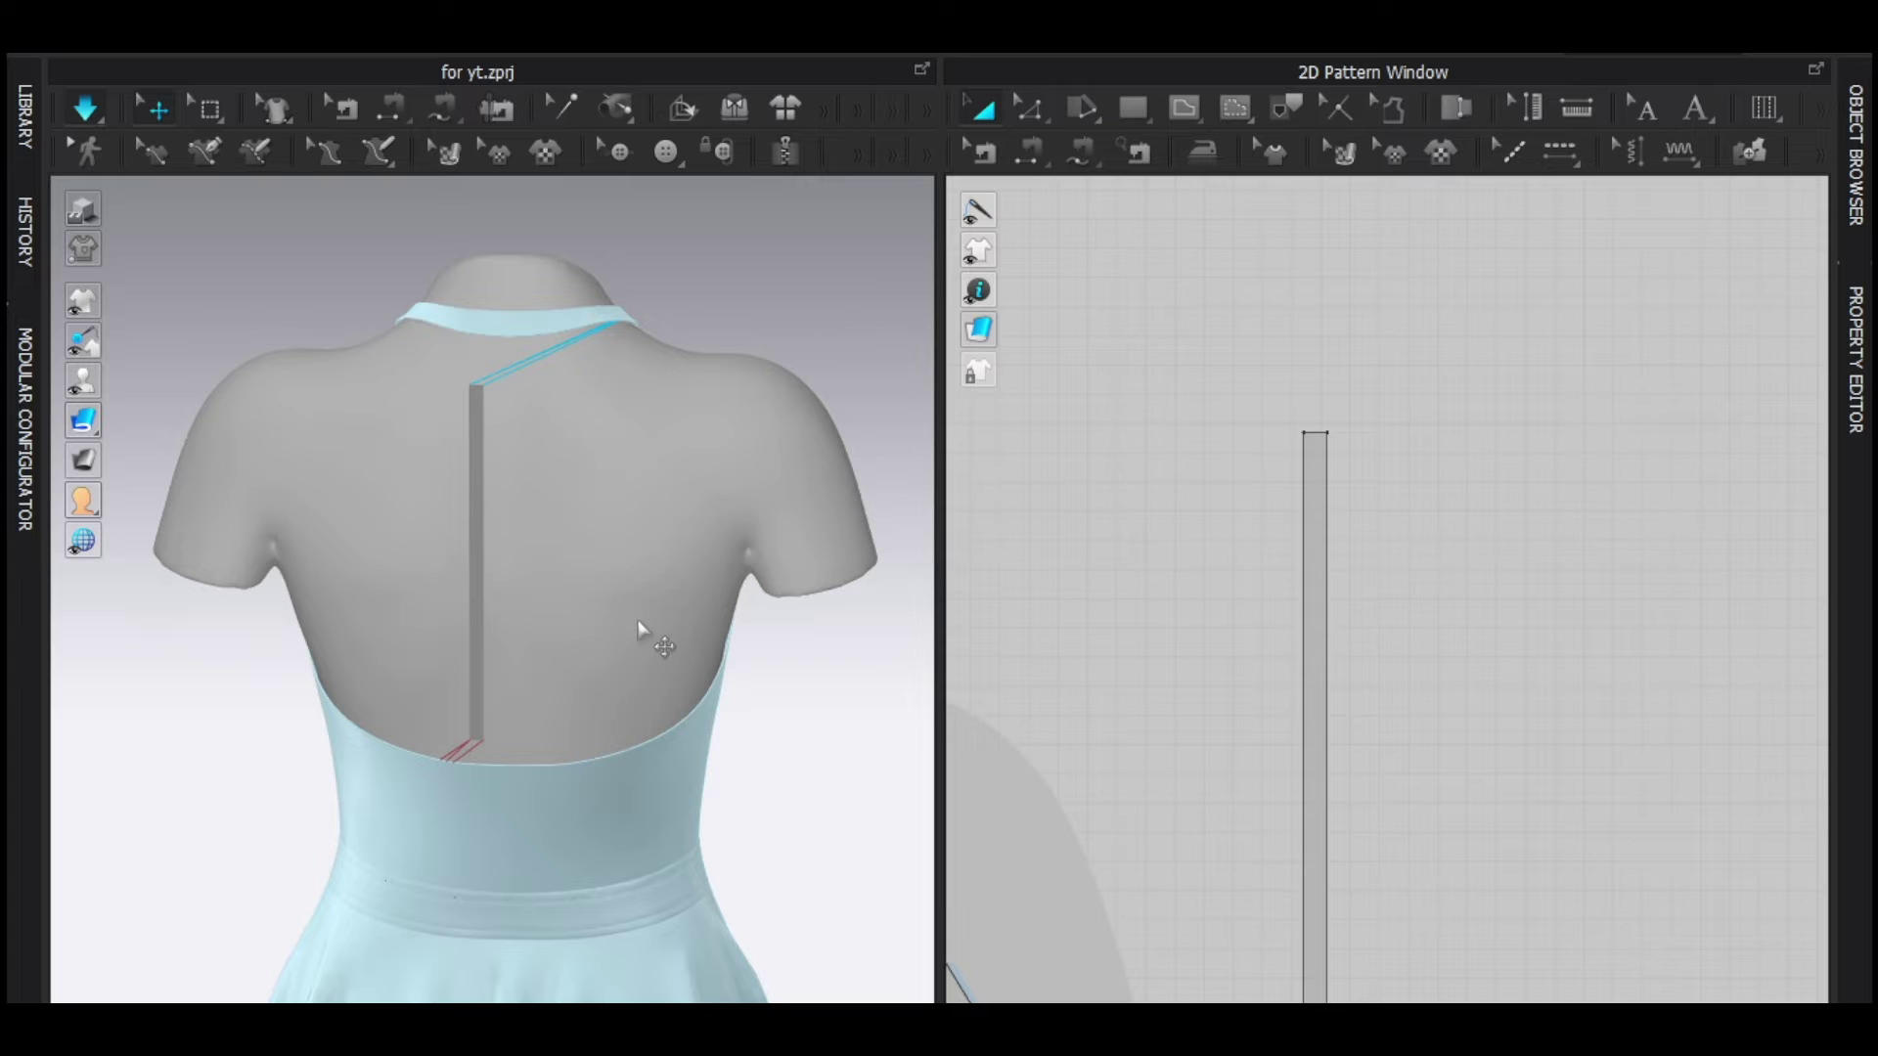
pyautogui.press('space')
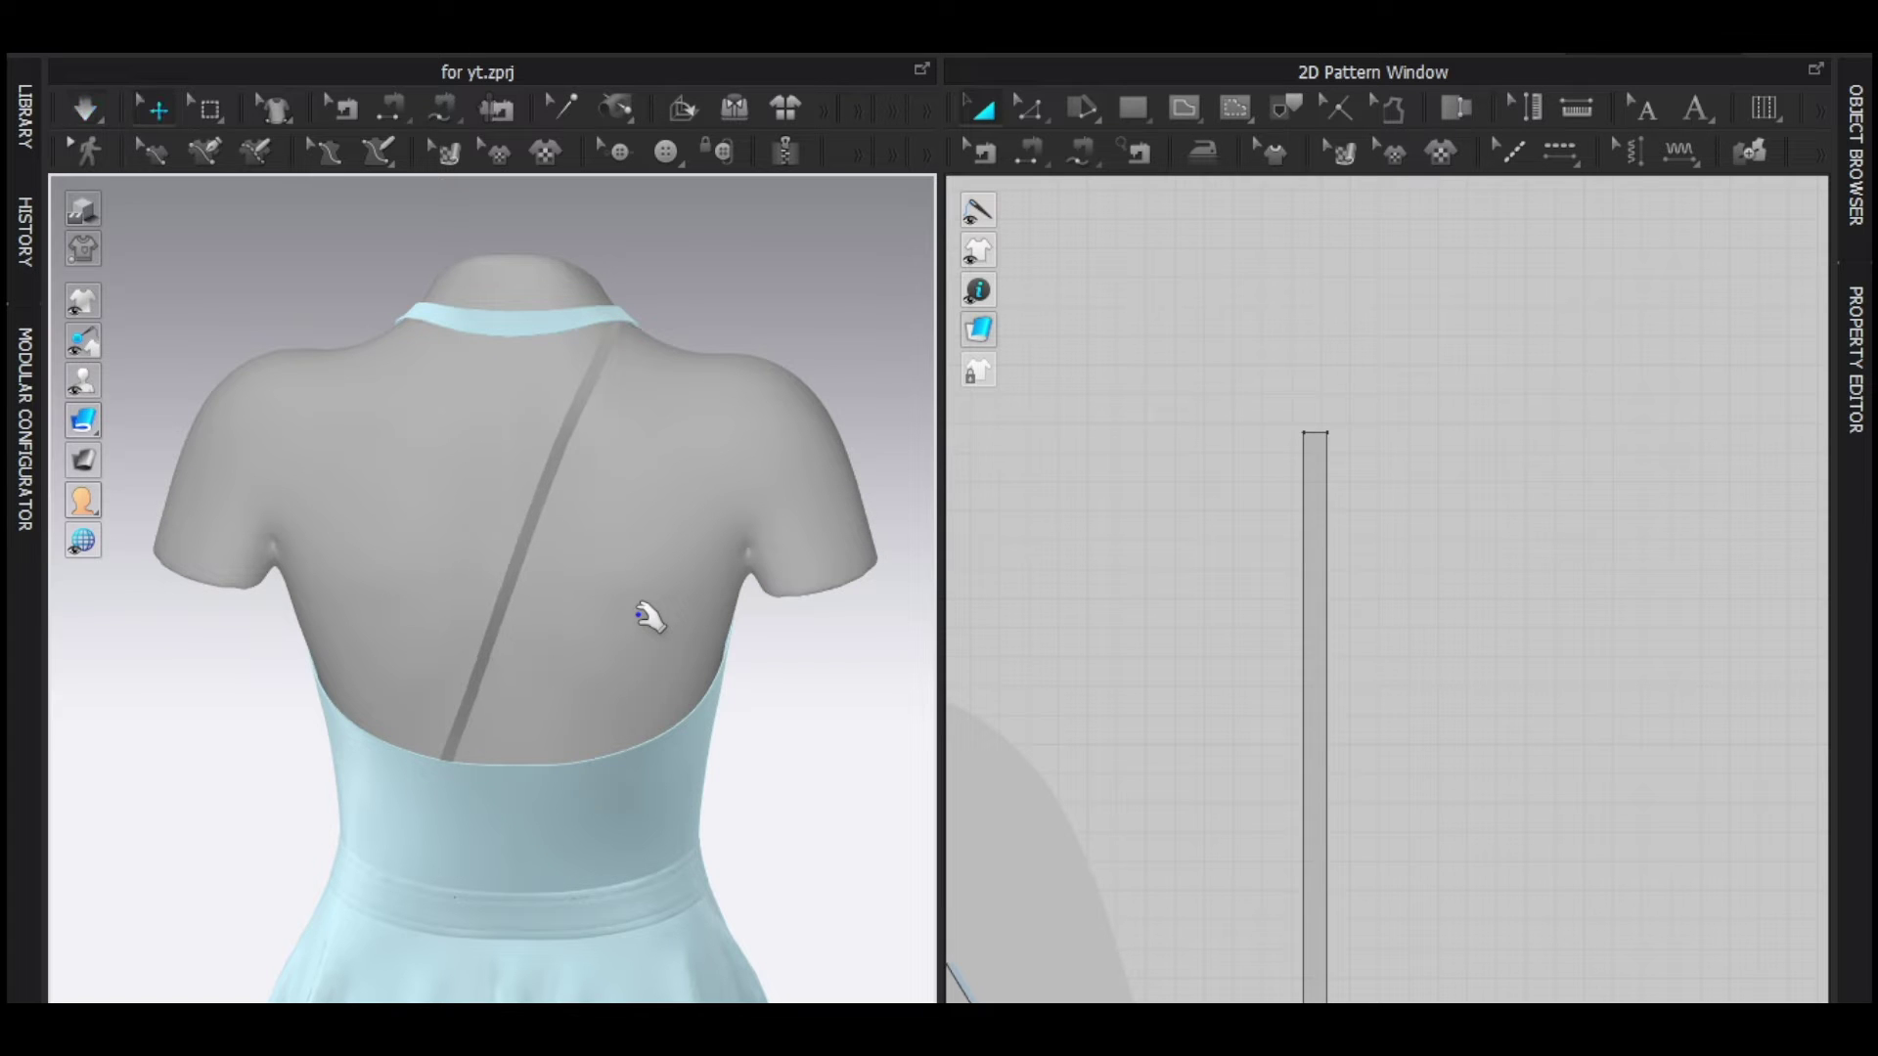
pyautogui.scroll(-2, 1418, 719)
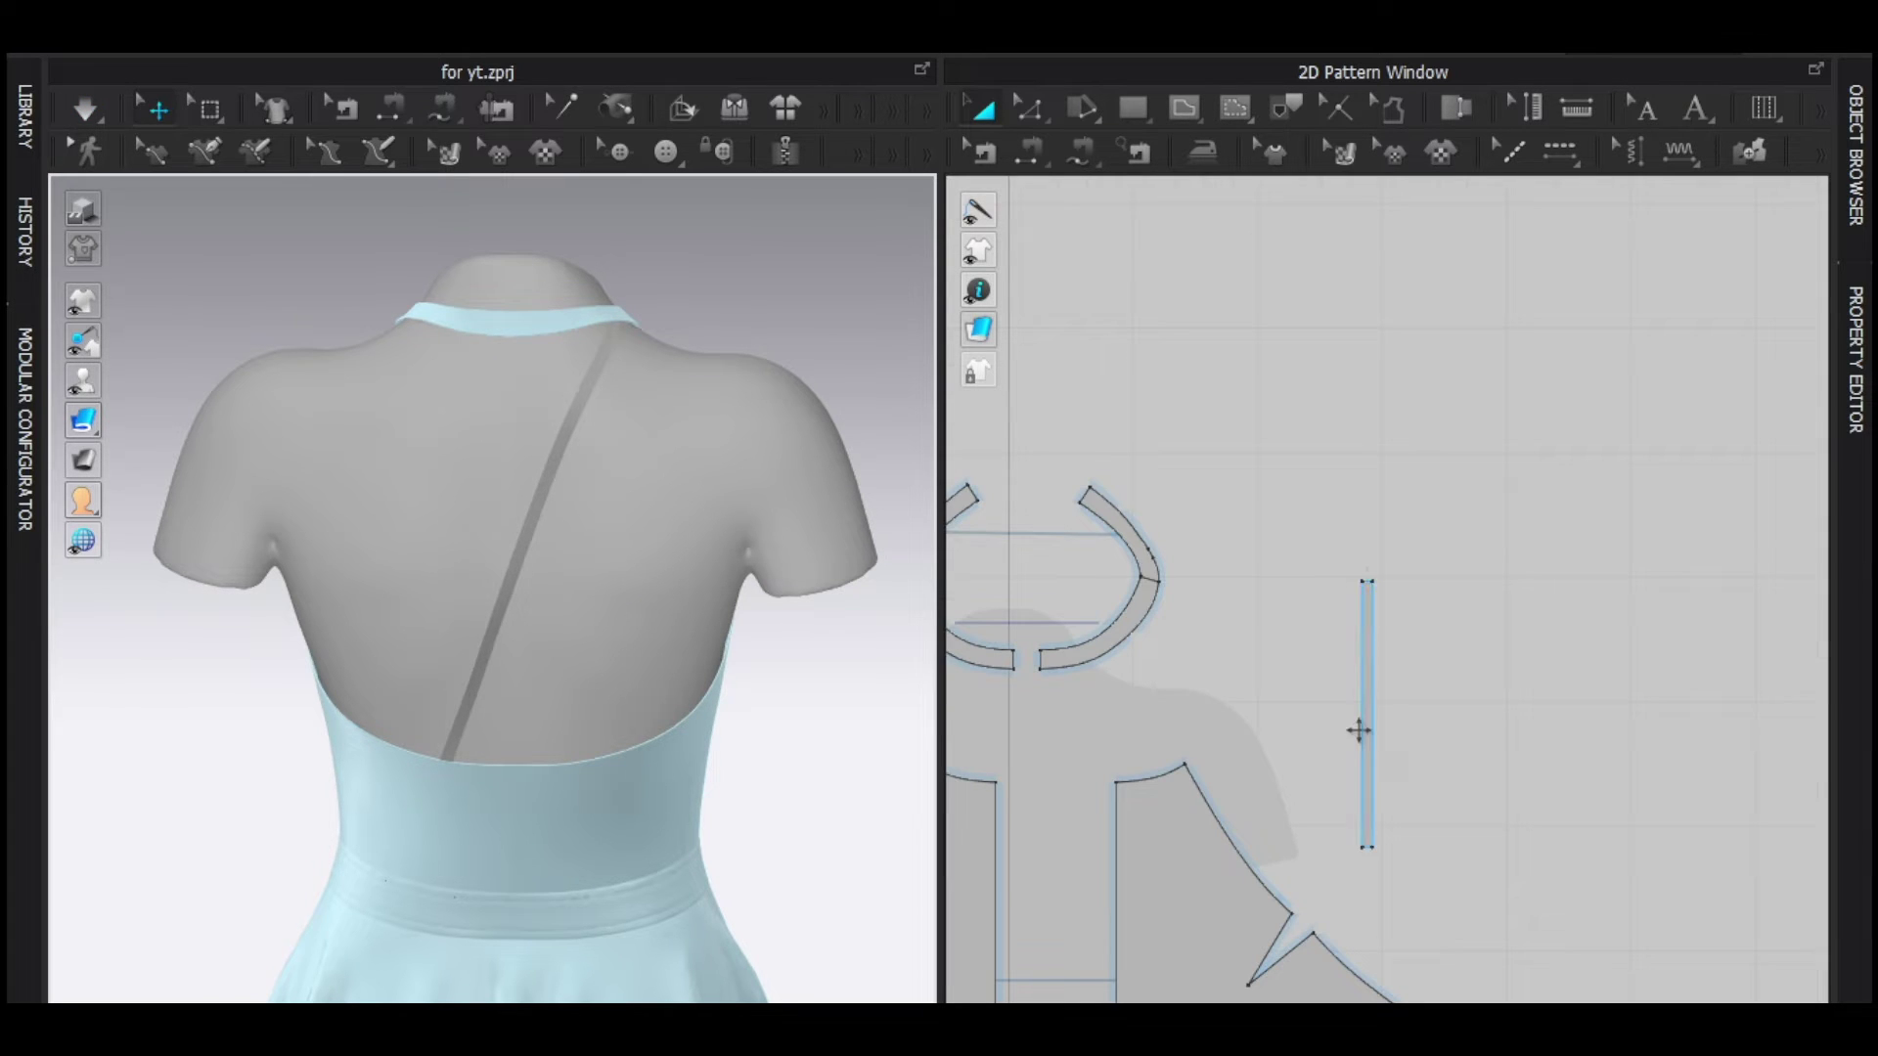
# Lengthen the strap pattern slightly more at both ends and run the simulation again.
pyautogui.click(1365, 729)
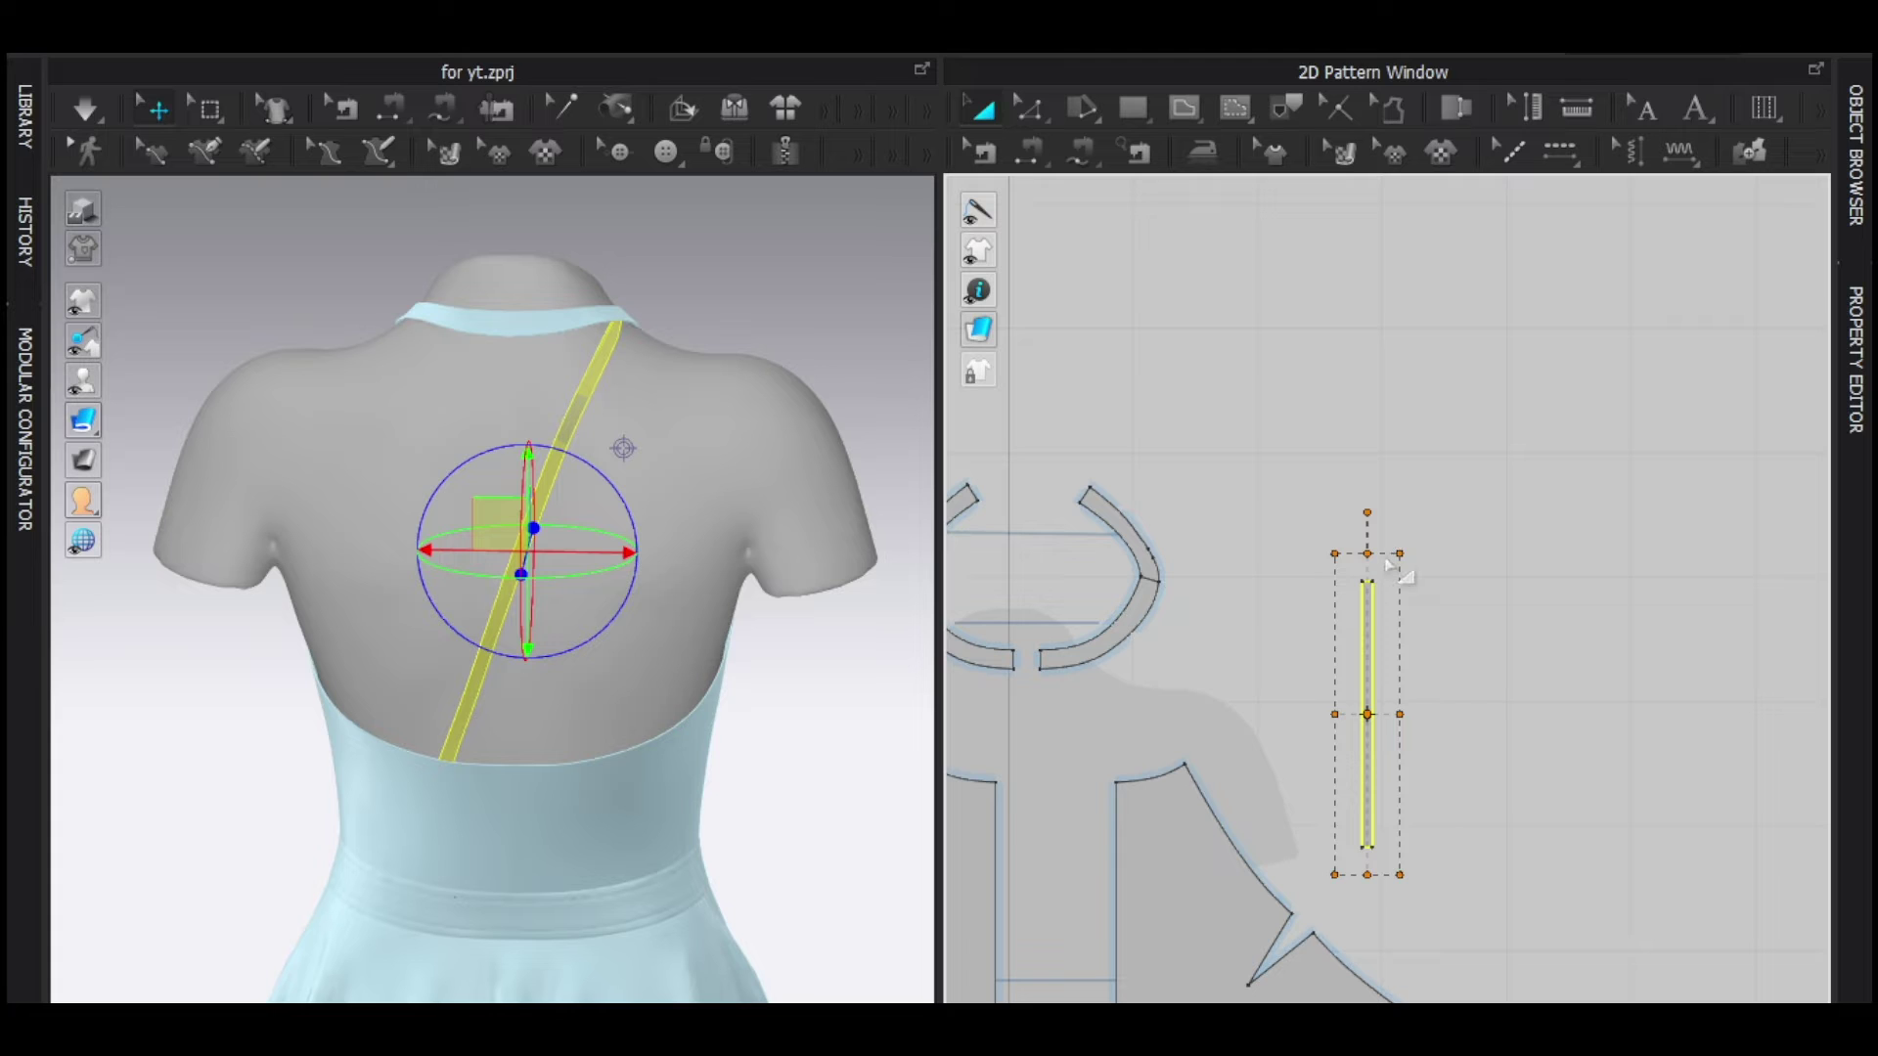
pyautogui.moveTo(1368, 526); pyautogui.dragTo(1368, 498)
pyautogui.press('space')
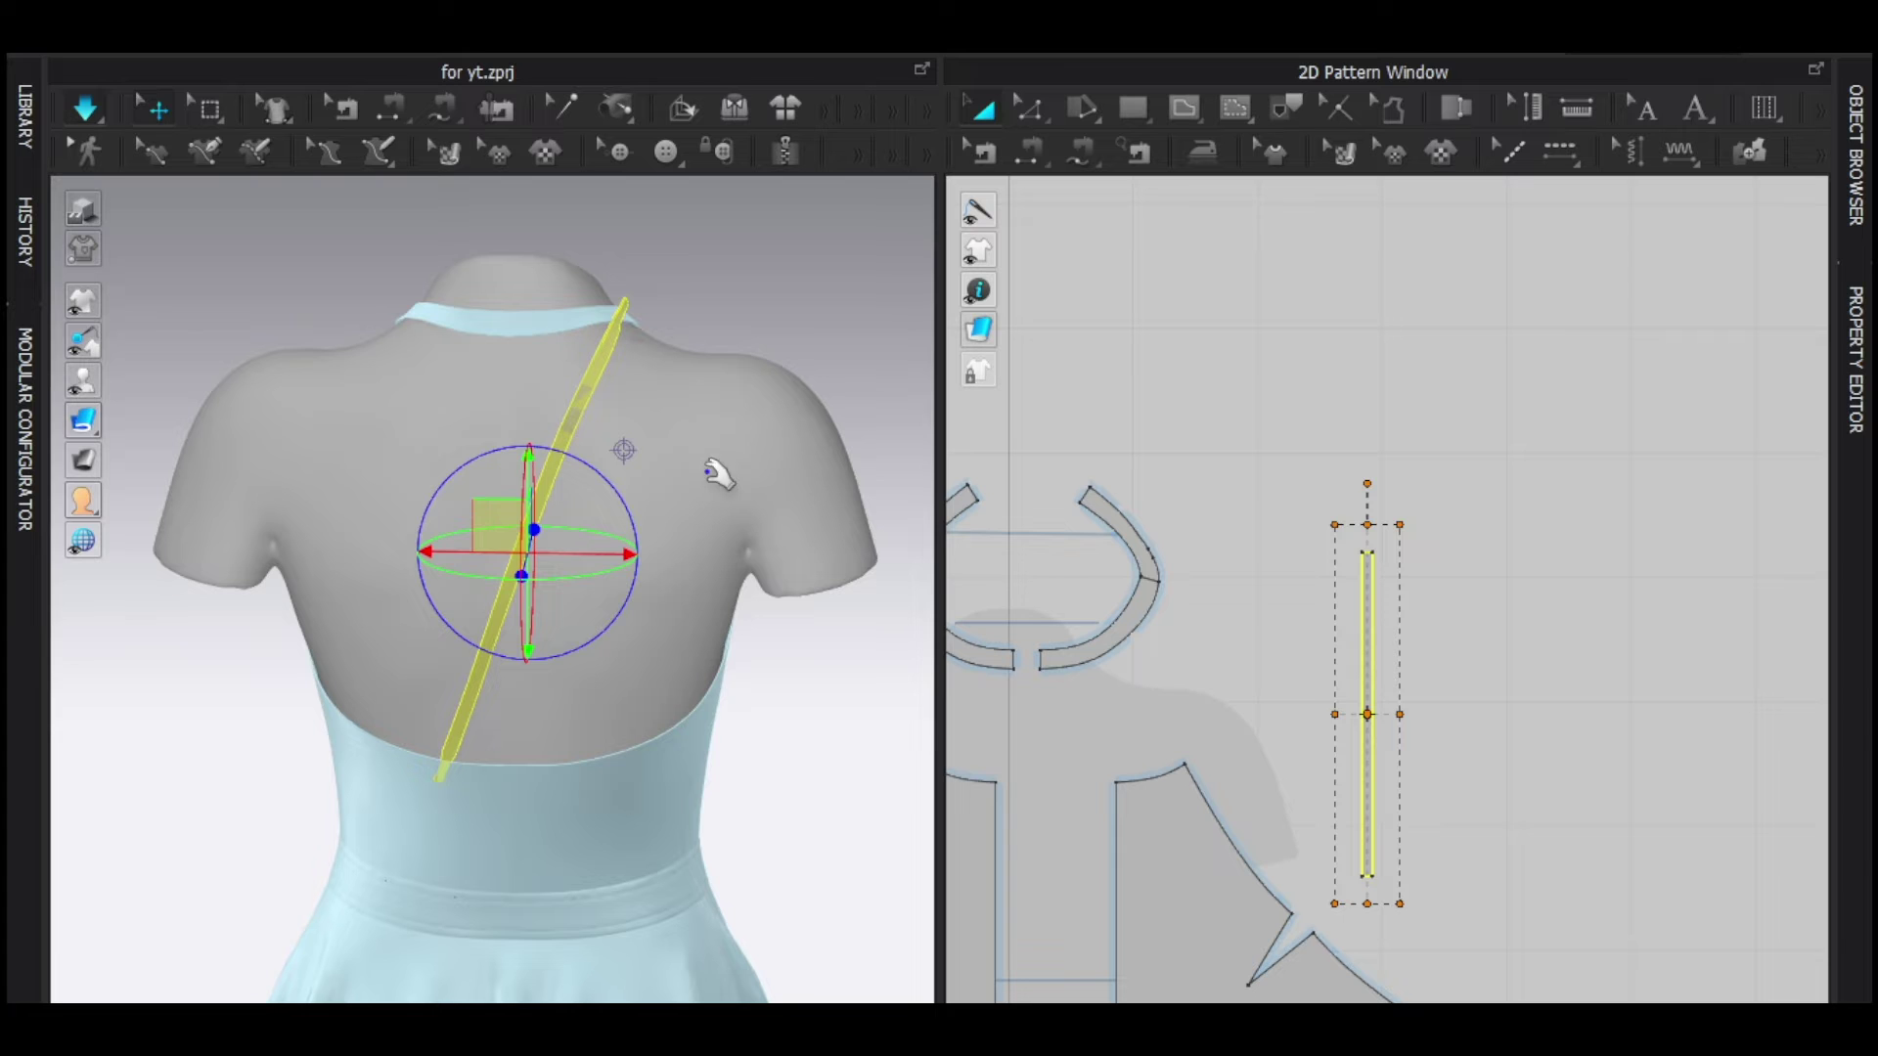
pyautogui.press('space')
# Examine where the strap meets the back bodice and the neckband to identify the pattern pieces it joins.
pyautogui.click(761, 444)
pyautogui.moveTo(761, 444); pyautogui.dragTo(587, 533, button='right')
pyautogui.scroll(-3, 431, 700)
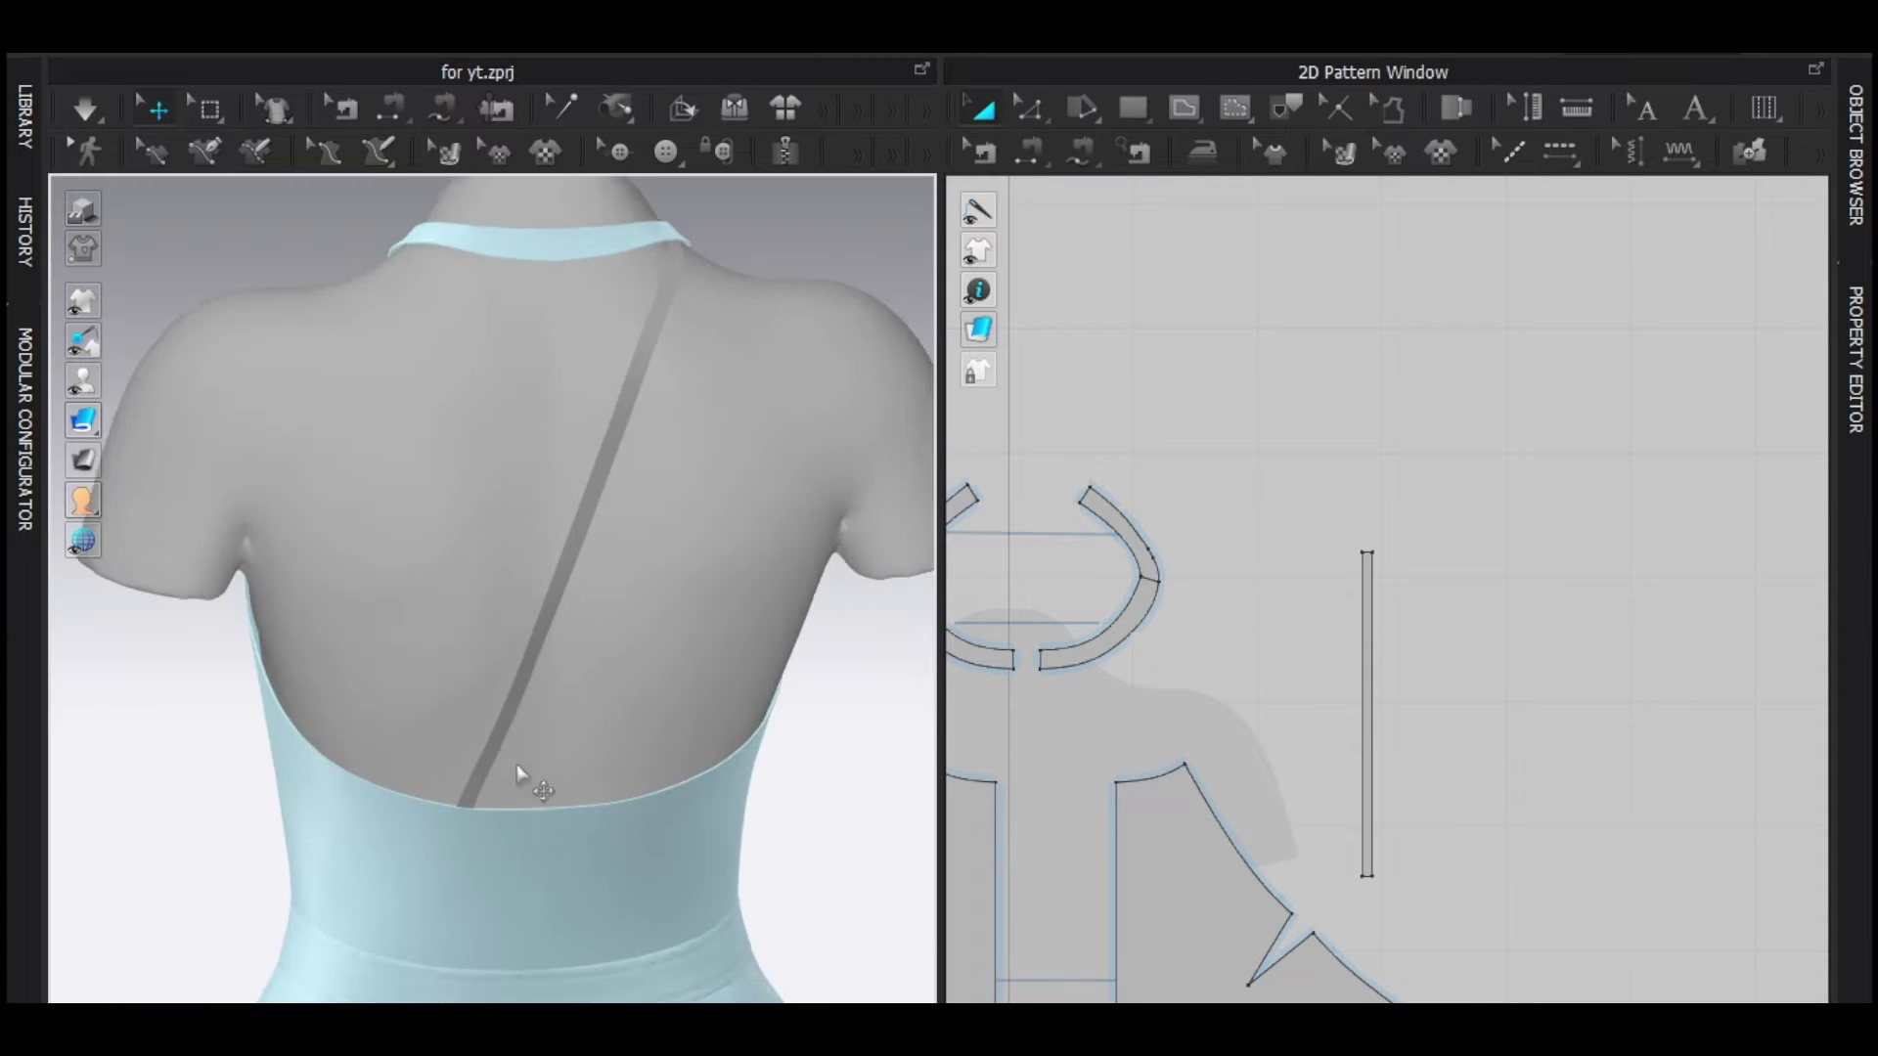
pyautogui.moveTo(503, 754); pyautogui.dragTo(537, 820, button='right')
pyautogui.moveTo(537, 821); pyautogui.dragTo(555, 725, button='middle')
pyautogui.click(469, 719)
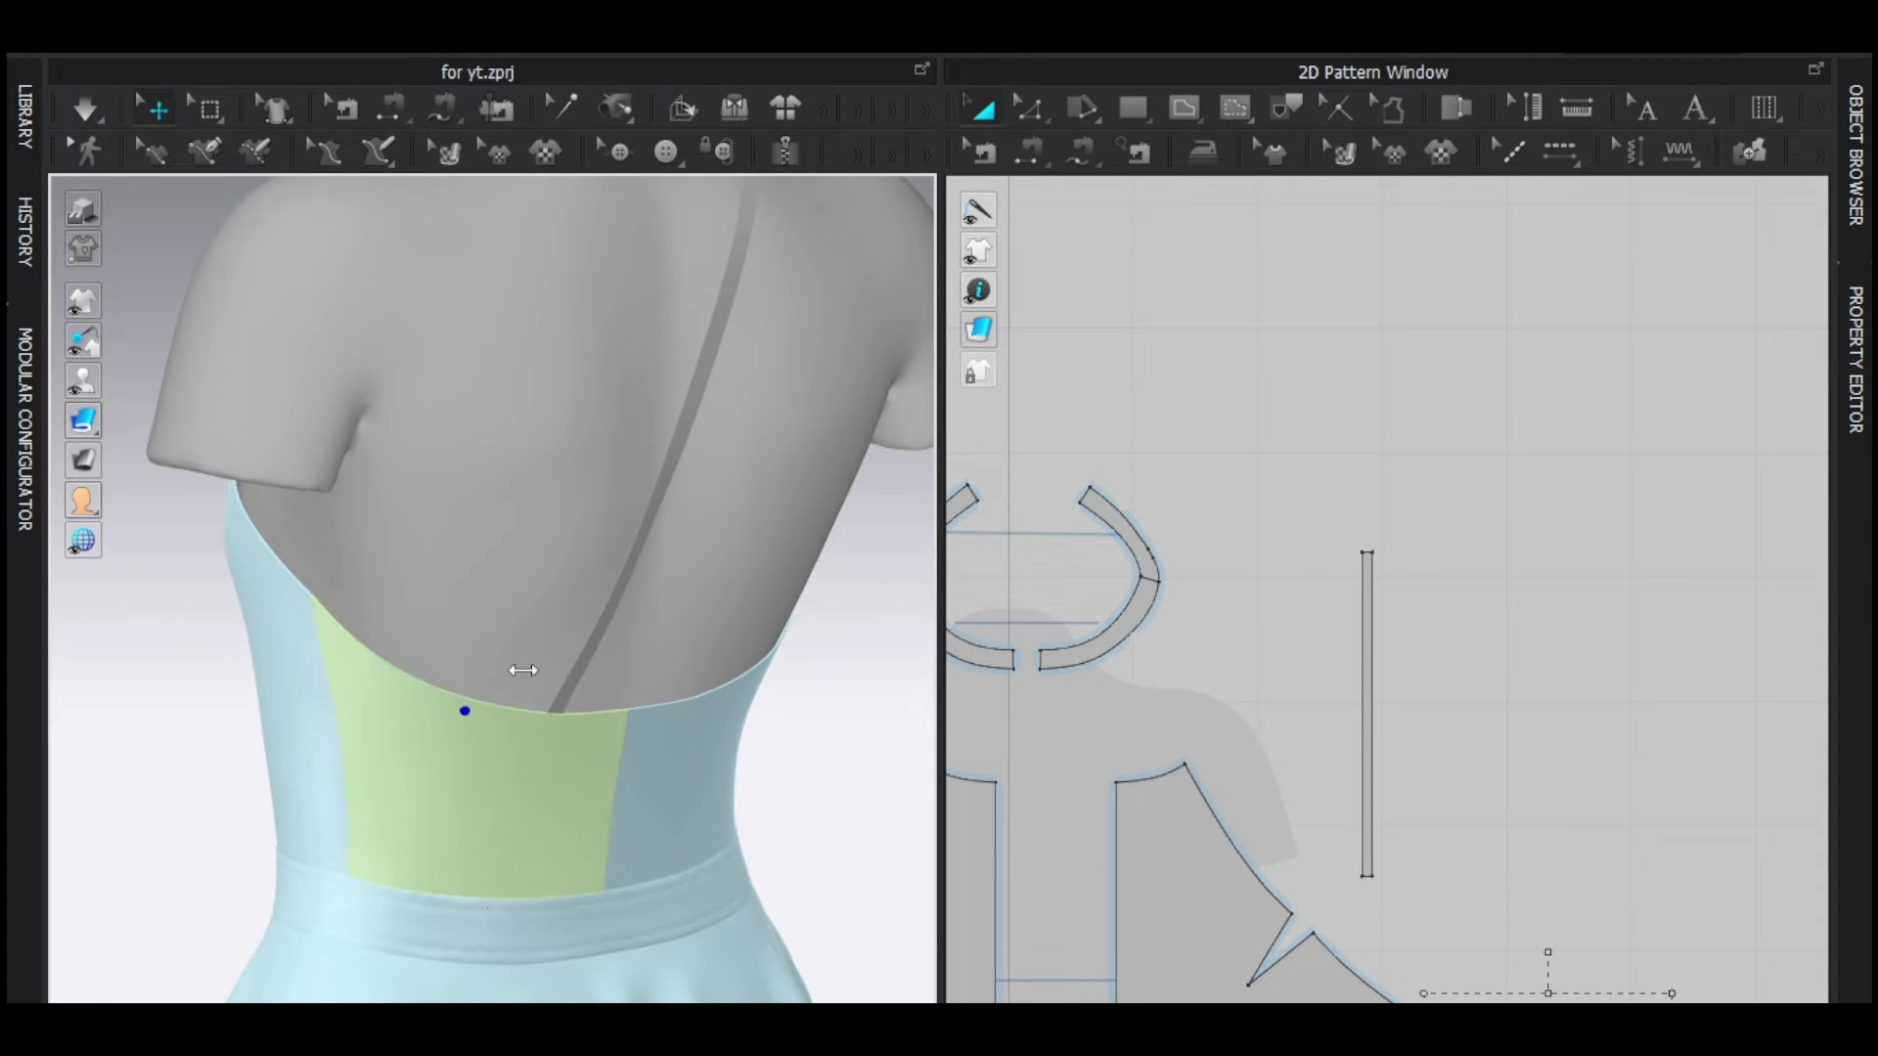
pyautogui.moveTo(724, 323); pyautogui.dragTo(696, 662, button='middle')
pyautogui.moveTo(695, 662); pyautogui.dragTo(620, 685, button='right')
pyautogui.click(702, 645)
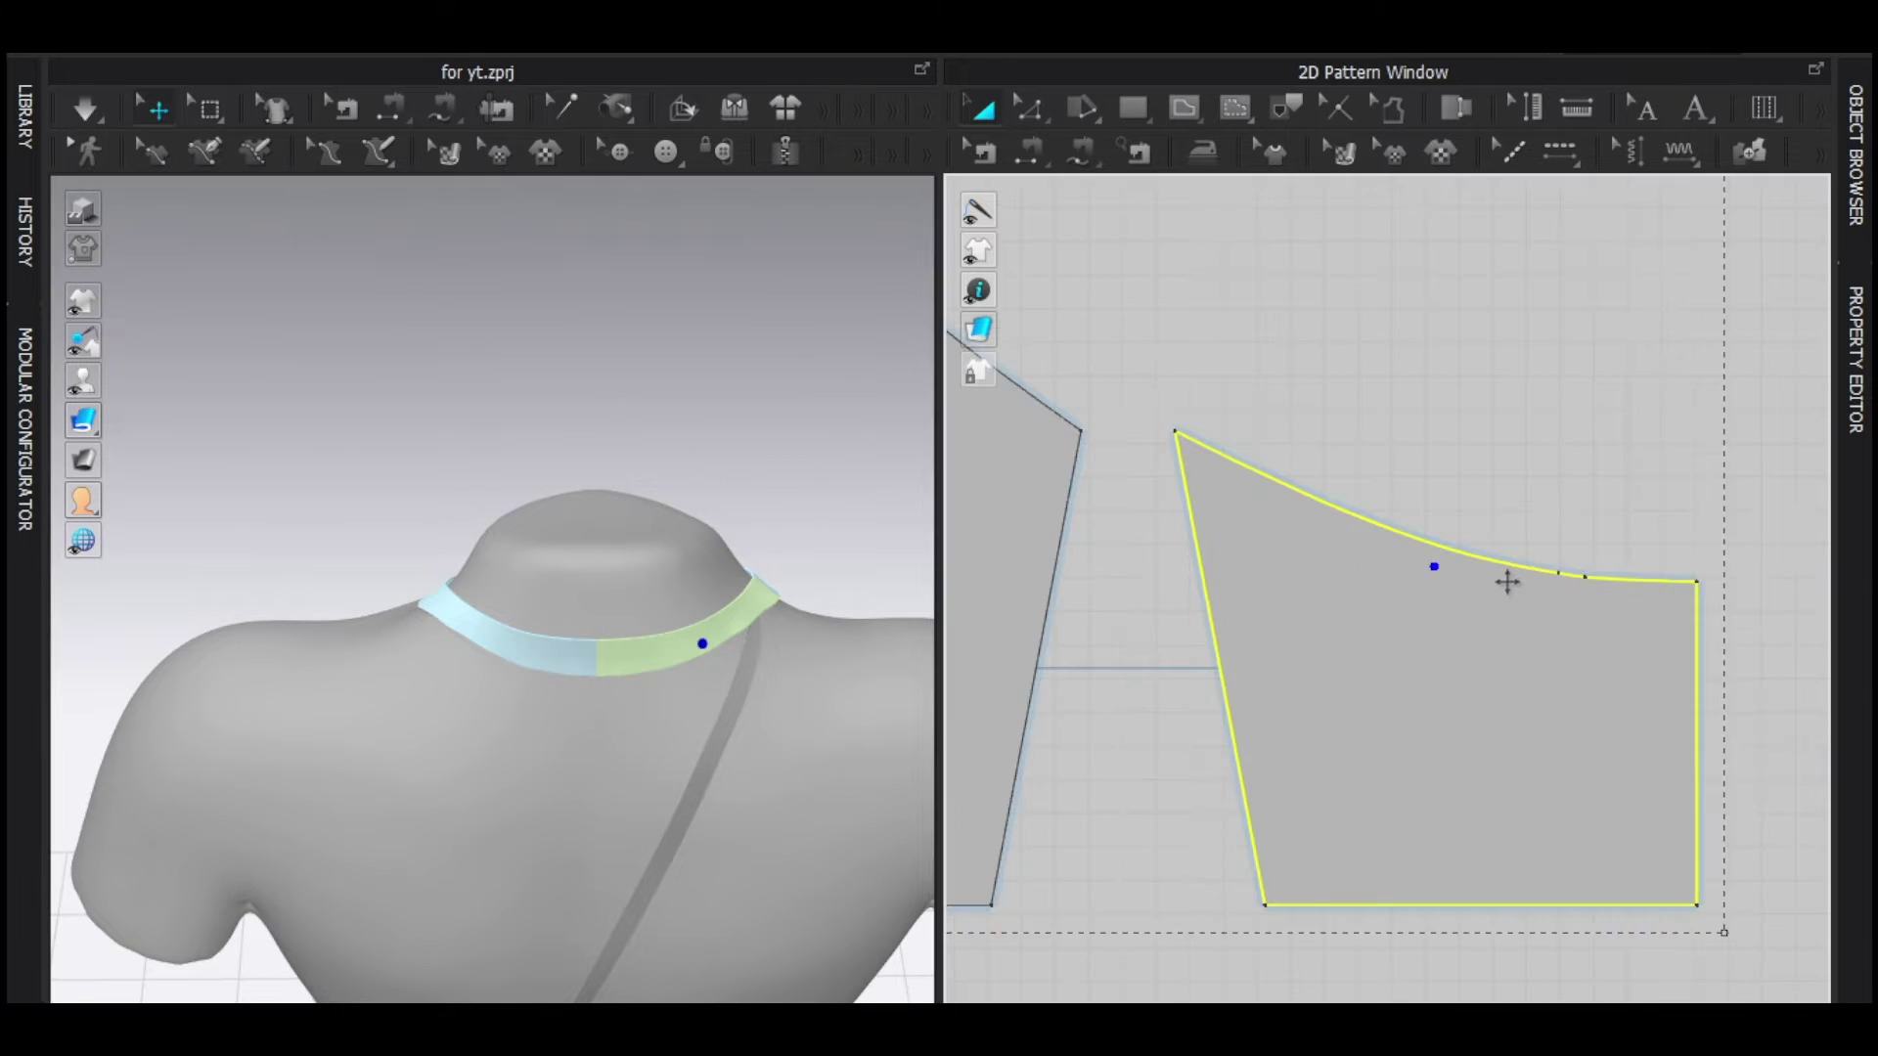
# Split the back bodice's upper curve 25 mm from the existing 8 mm strap segment, toward the side seam.
pyautogui.press('z')
pyautogui.scroll(-2, 1478, 613)
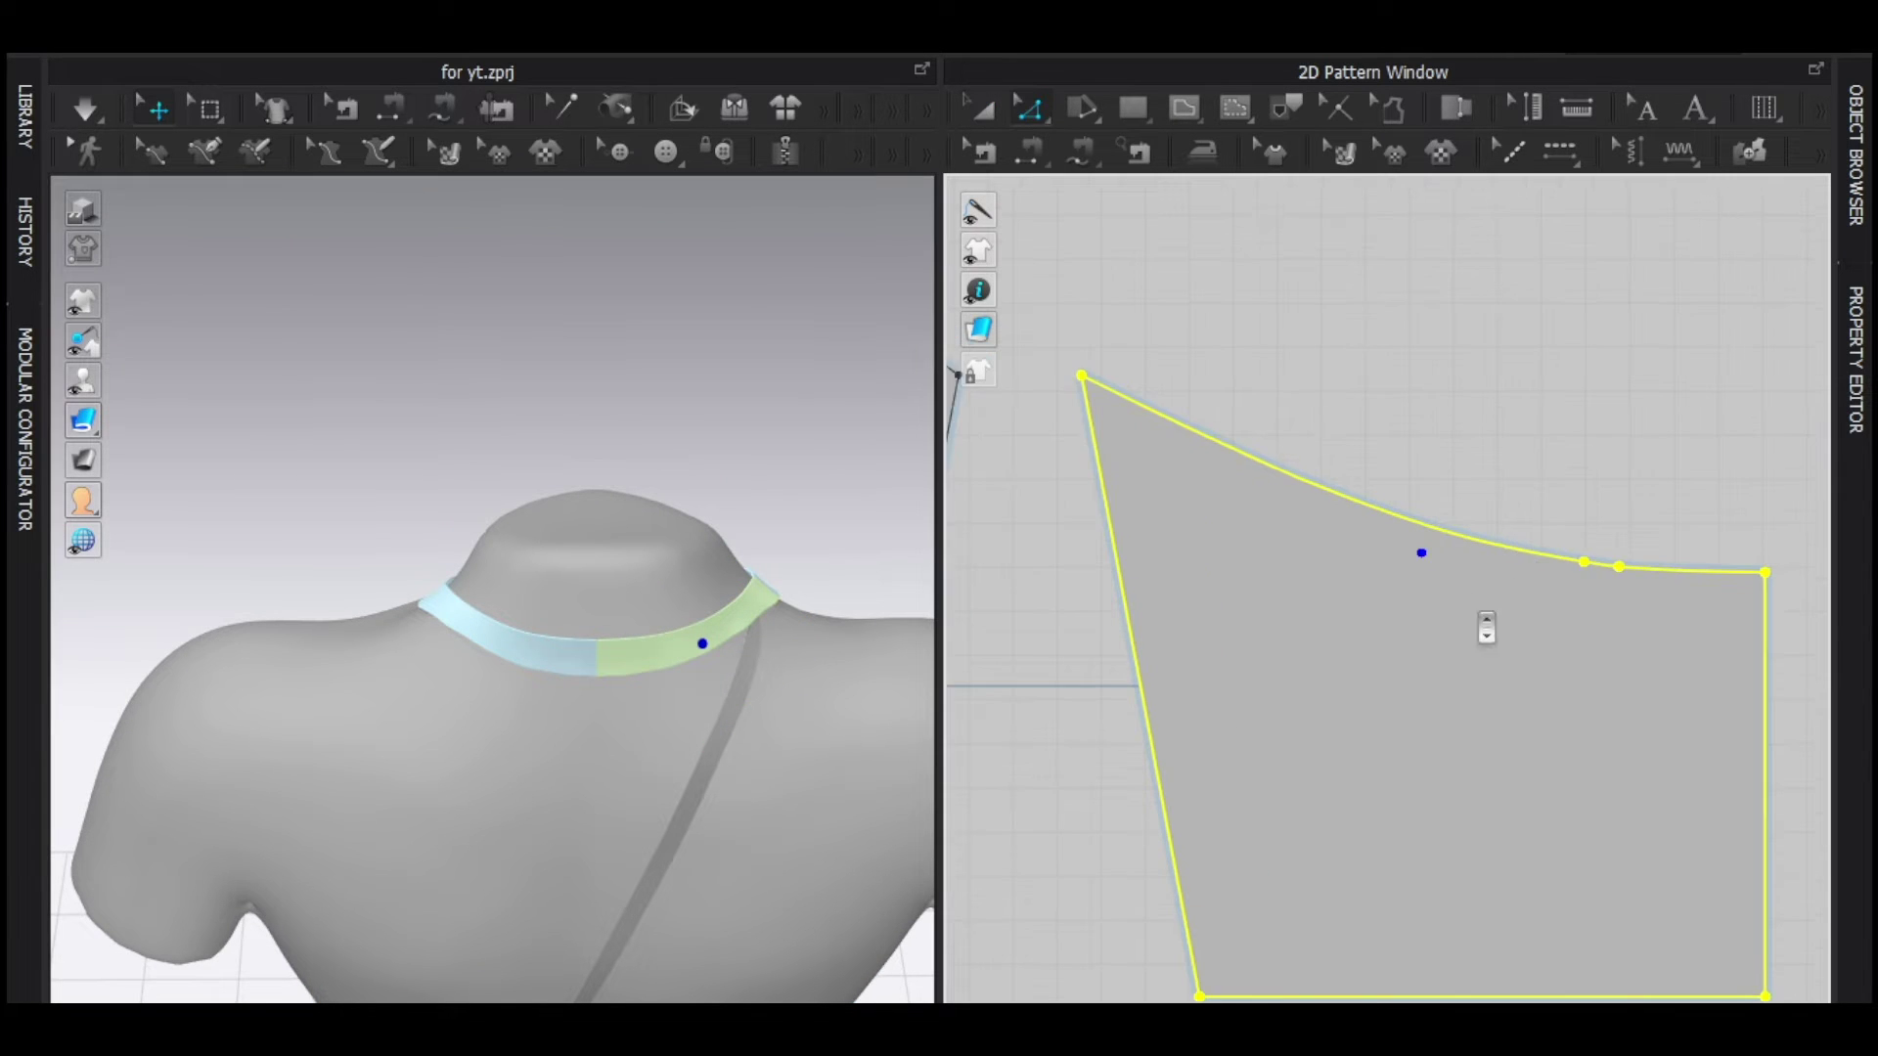
pyautogui.click(1519, 488)
pyautogui.press('x')
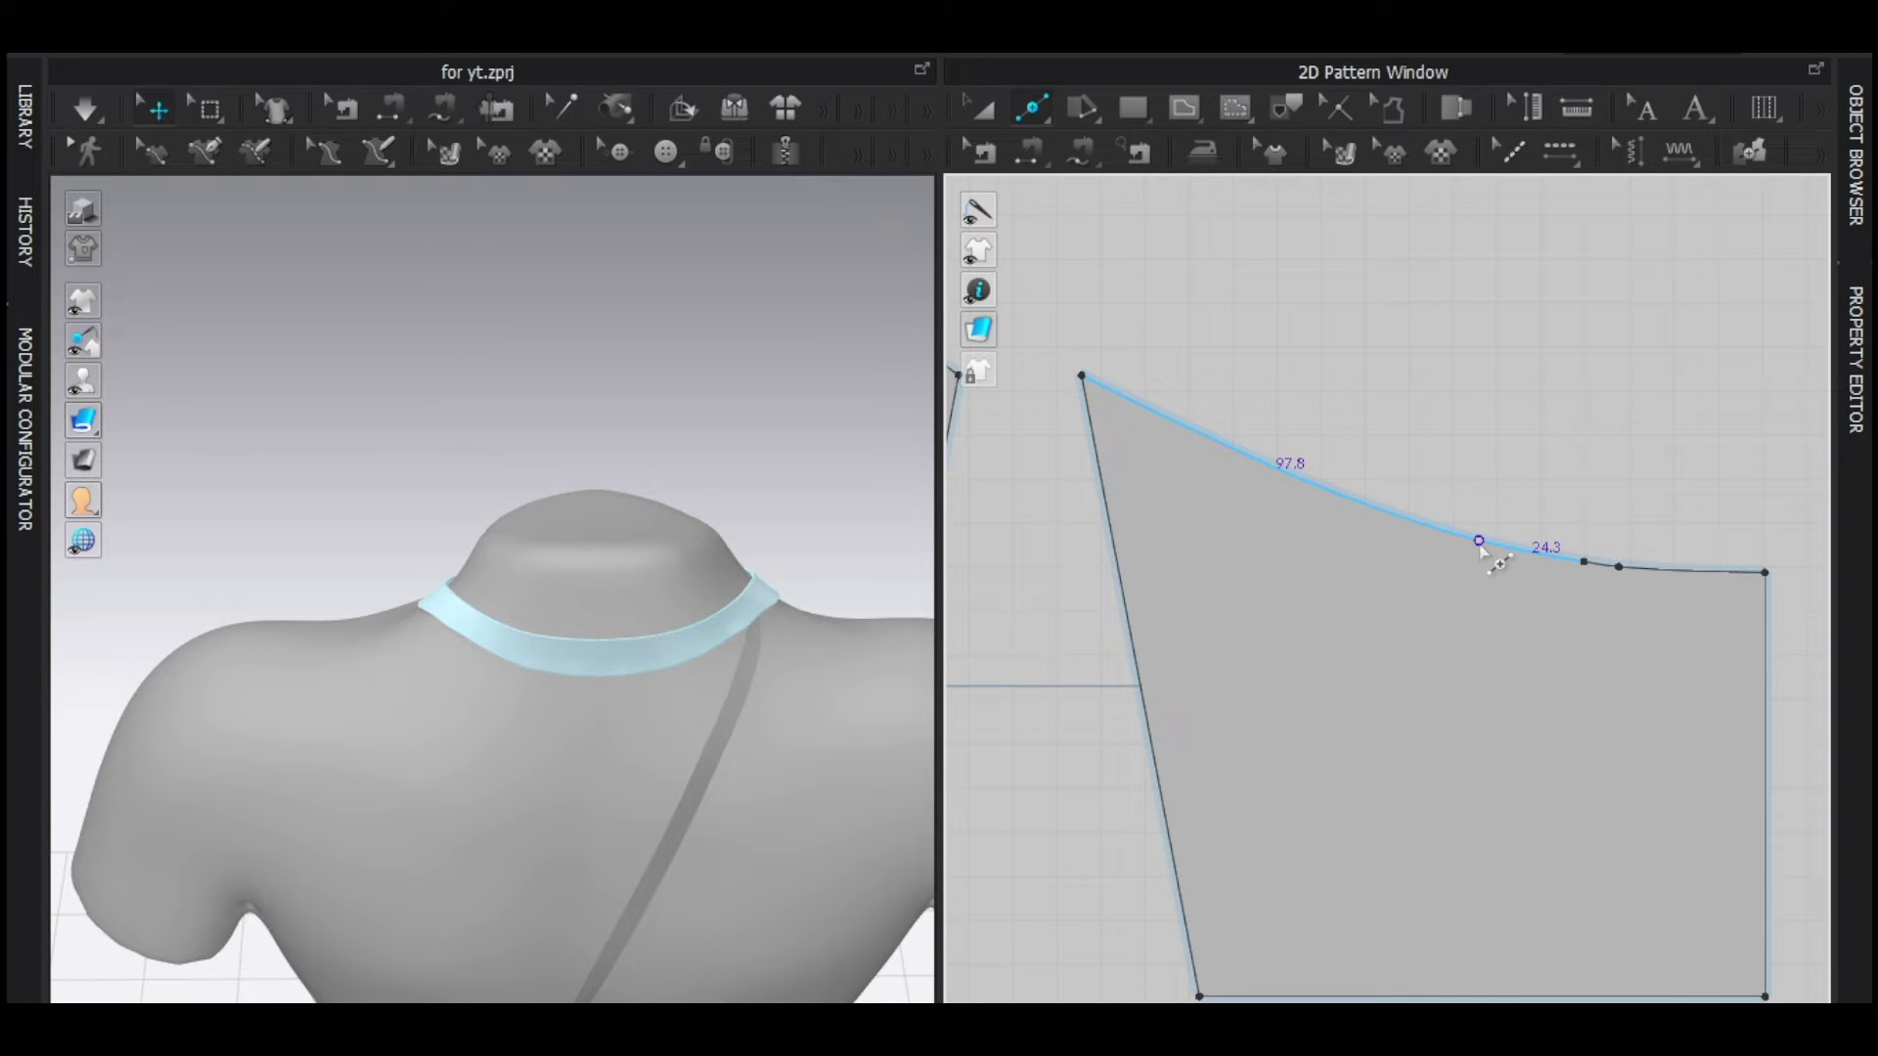
pyautogui.rightClick(1479, 542)
pyautogui.write('25')
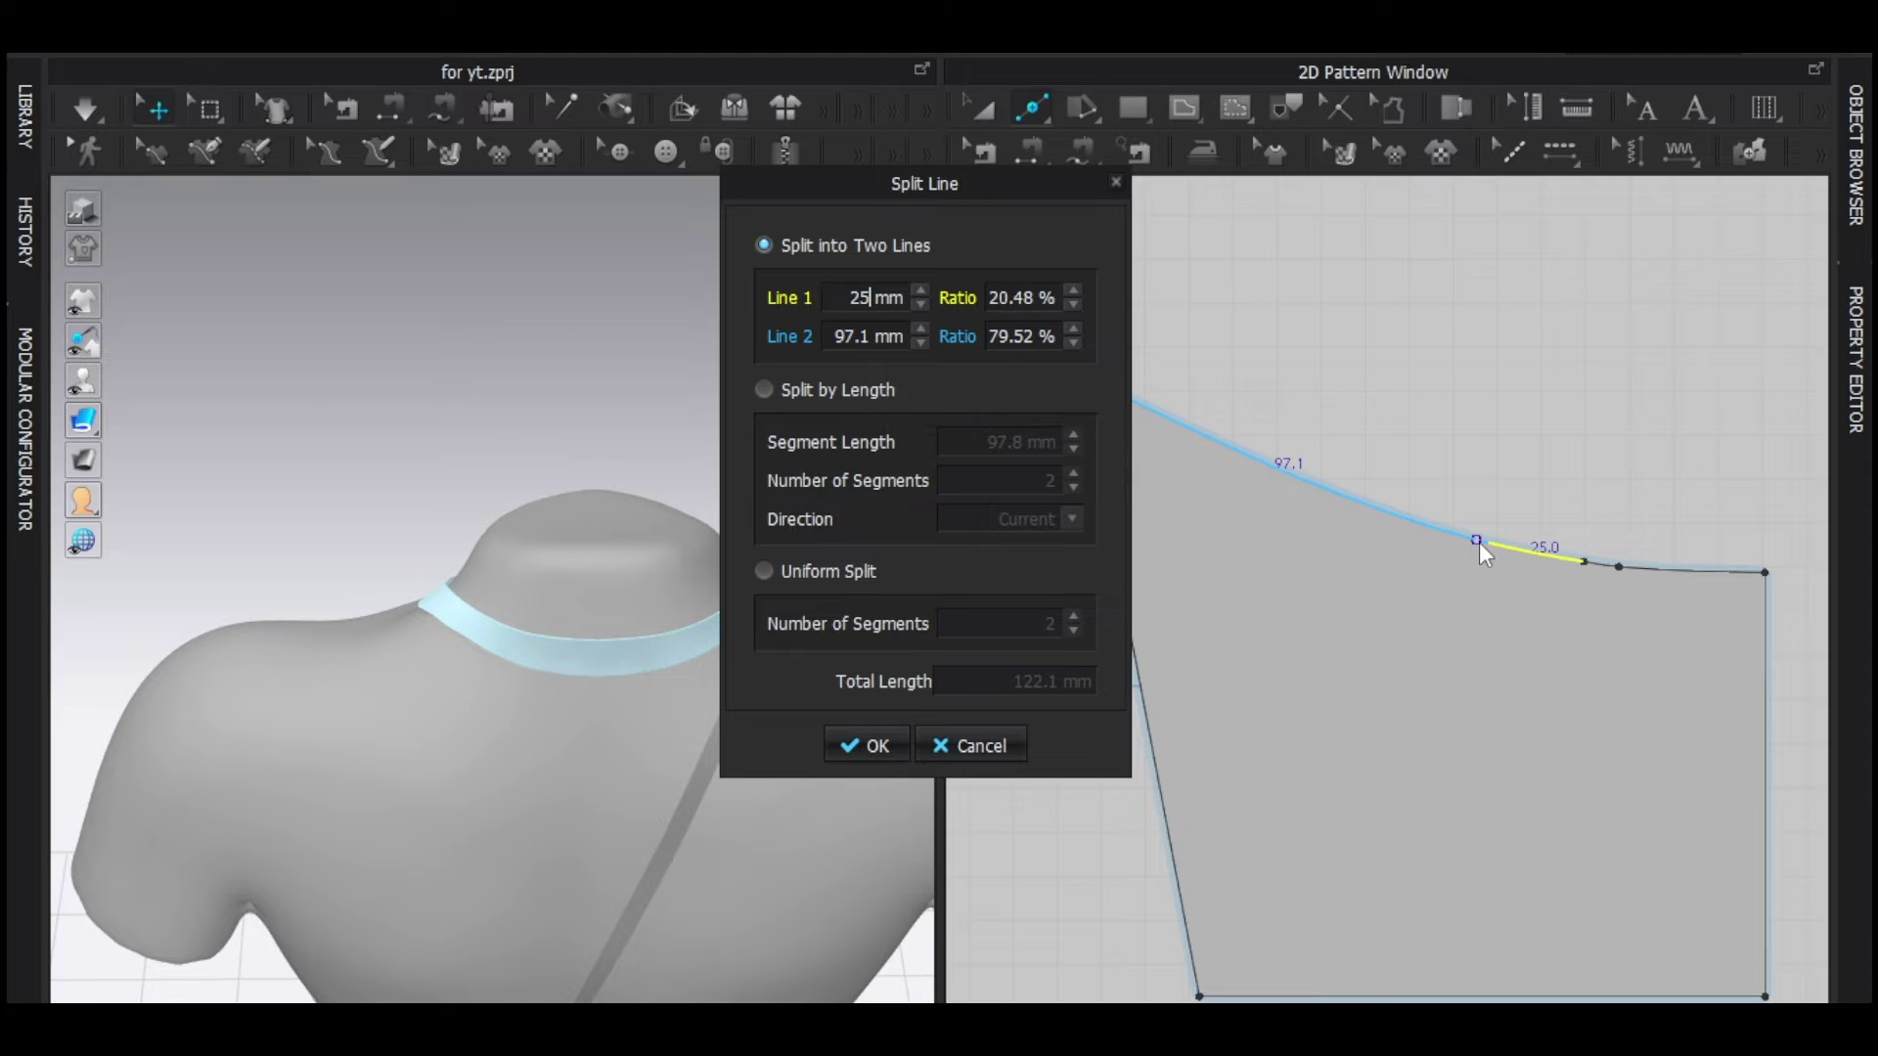
pyautogui.click(870, 747)
pyautogui.scroll(3, 1533, 556)
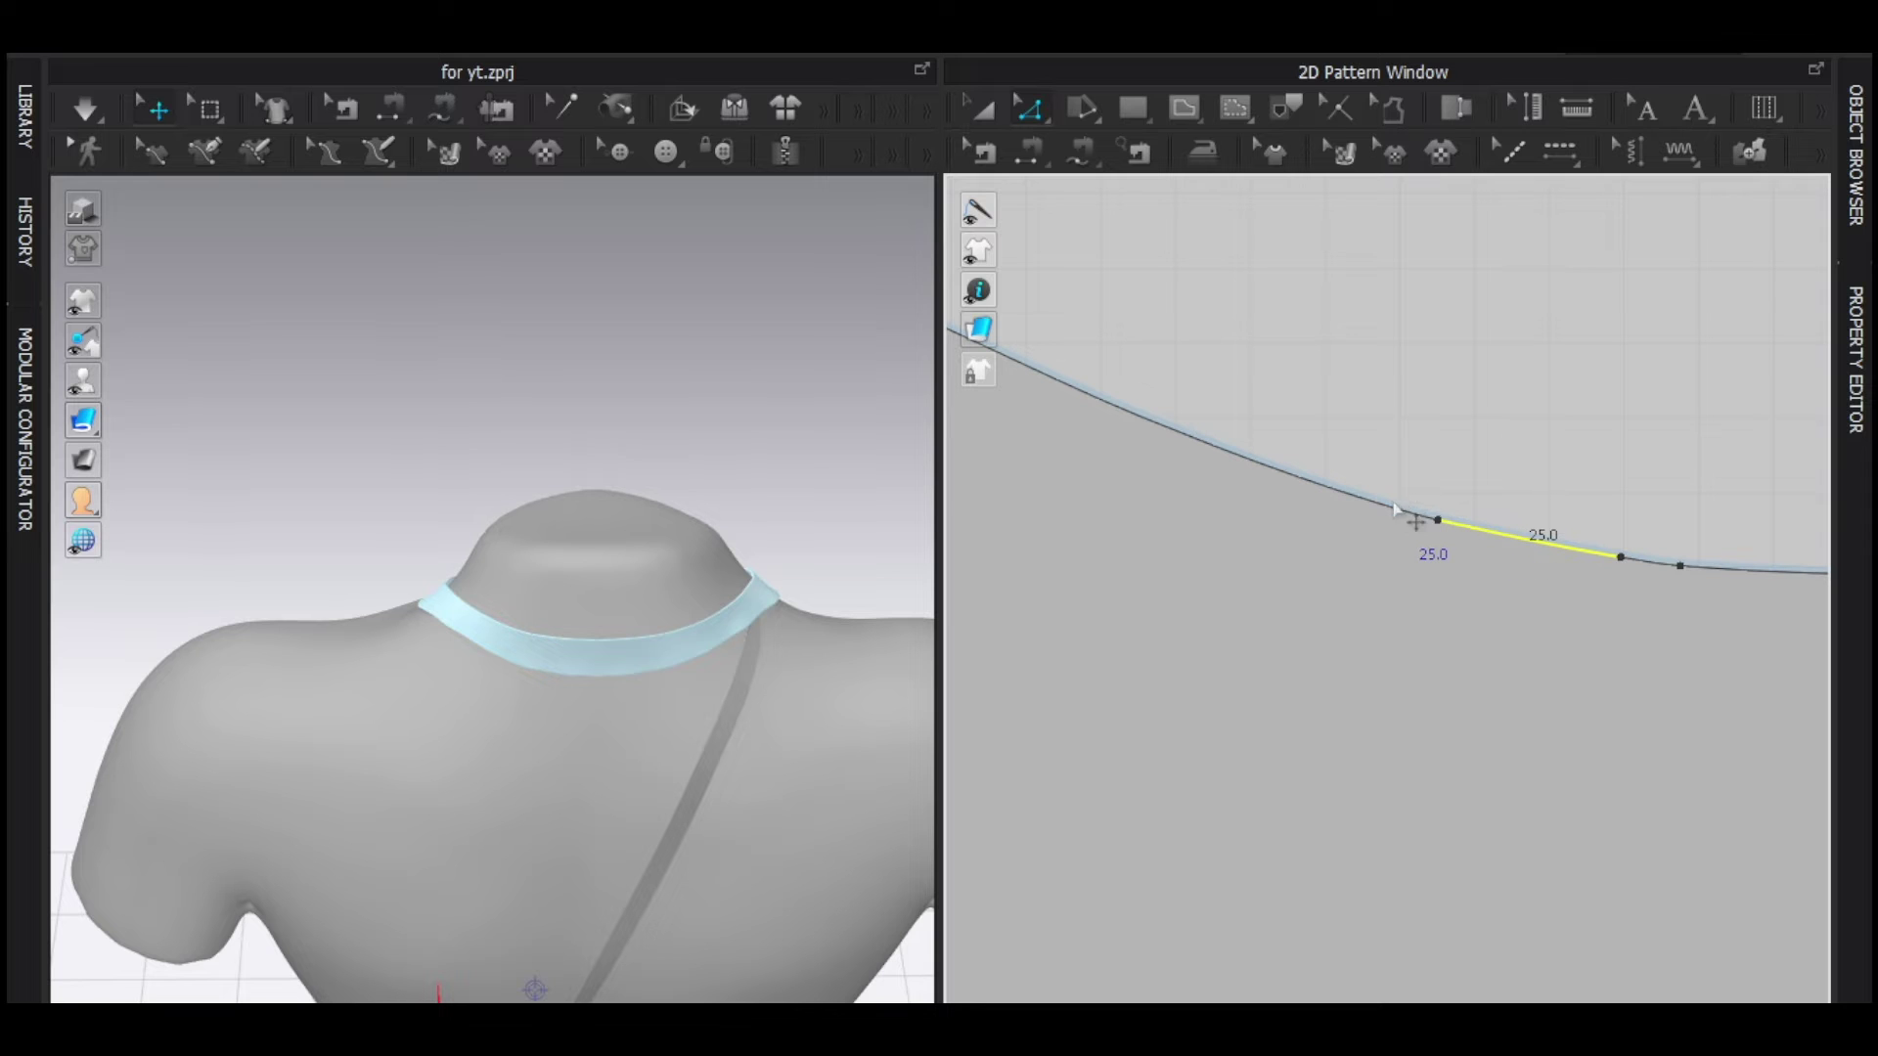
# Split an 8 mm segment off the bodice's upper curve, just beyond the 25 mm spacing, for a second strap.
pyautogui.press('x')
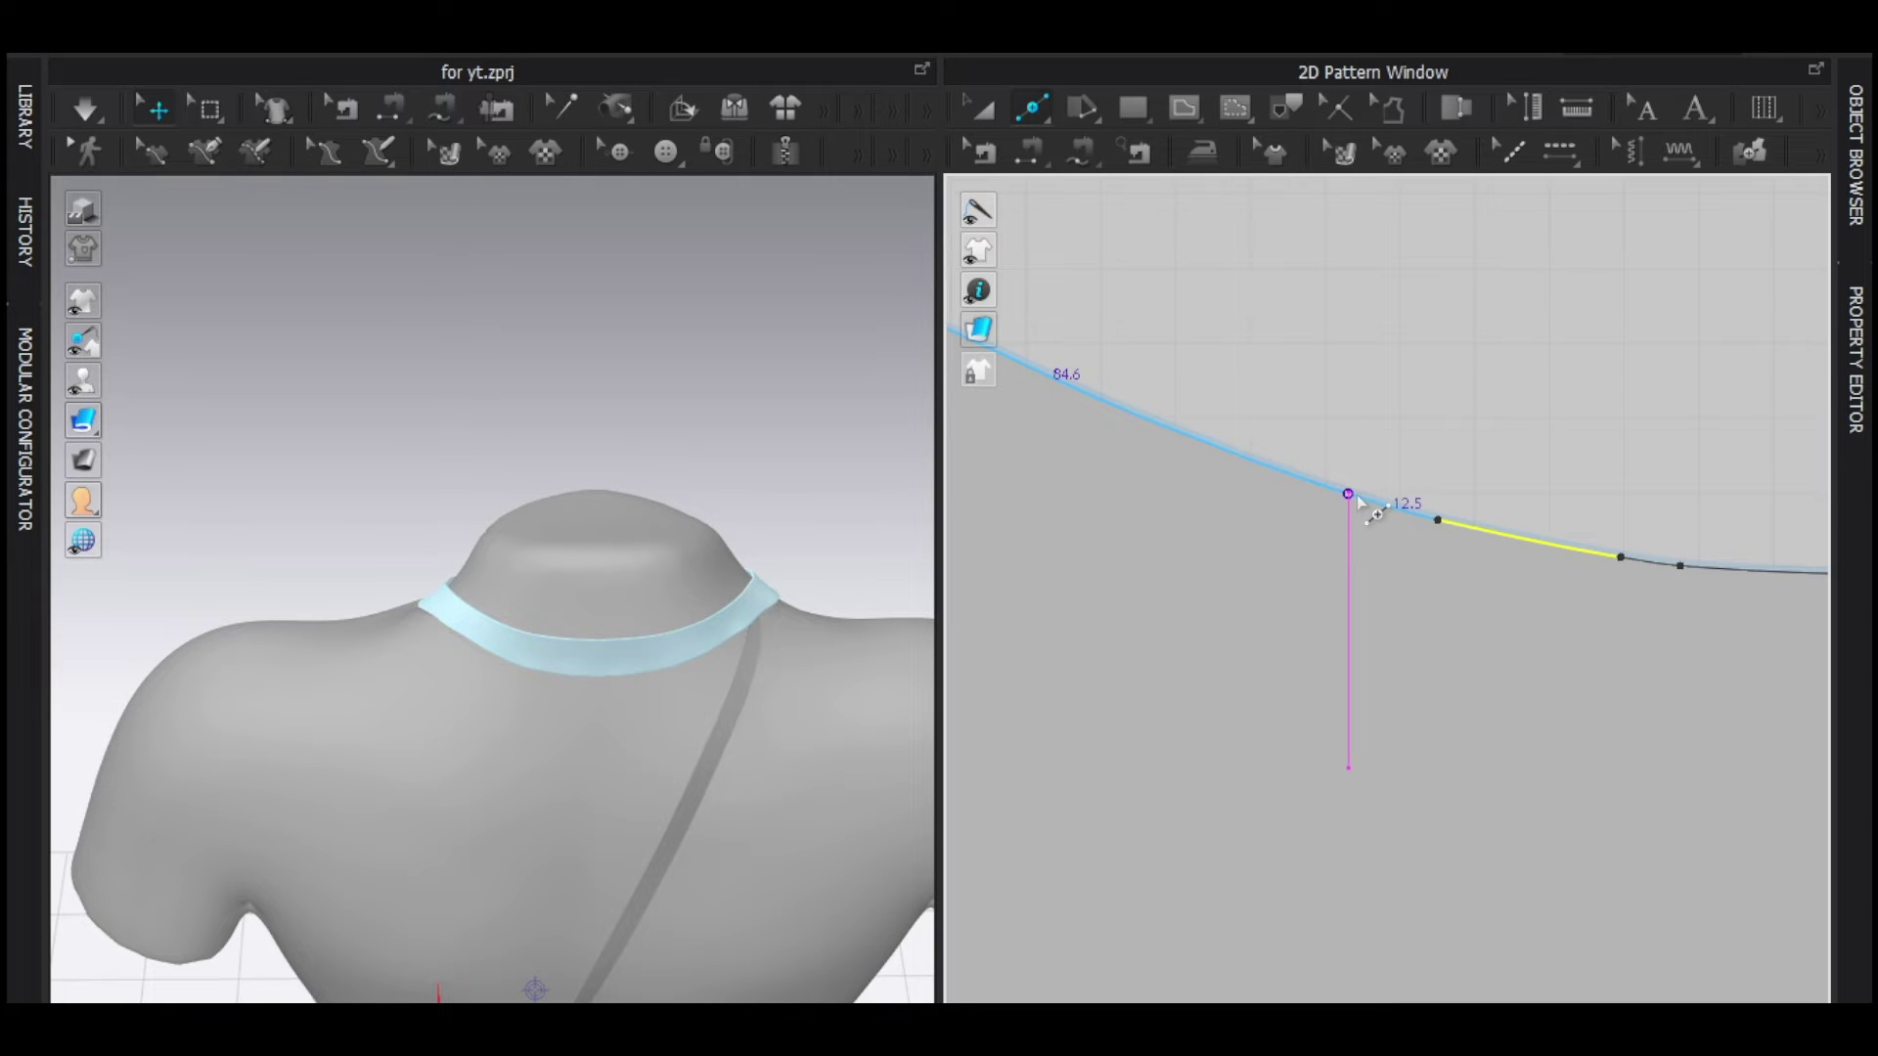
pyautogui.rightClick(1351, 496)
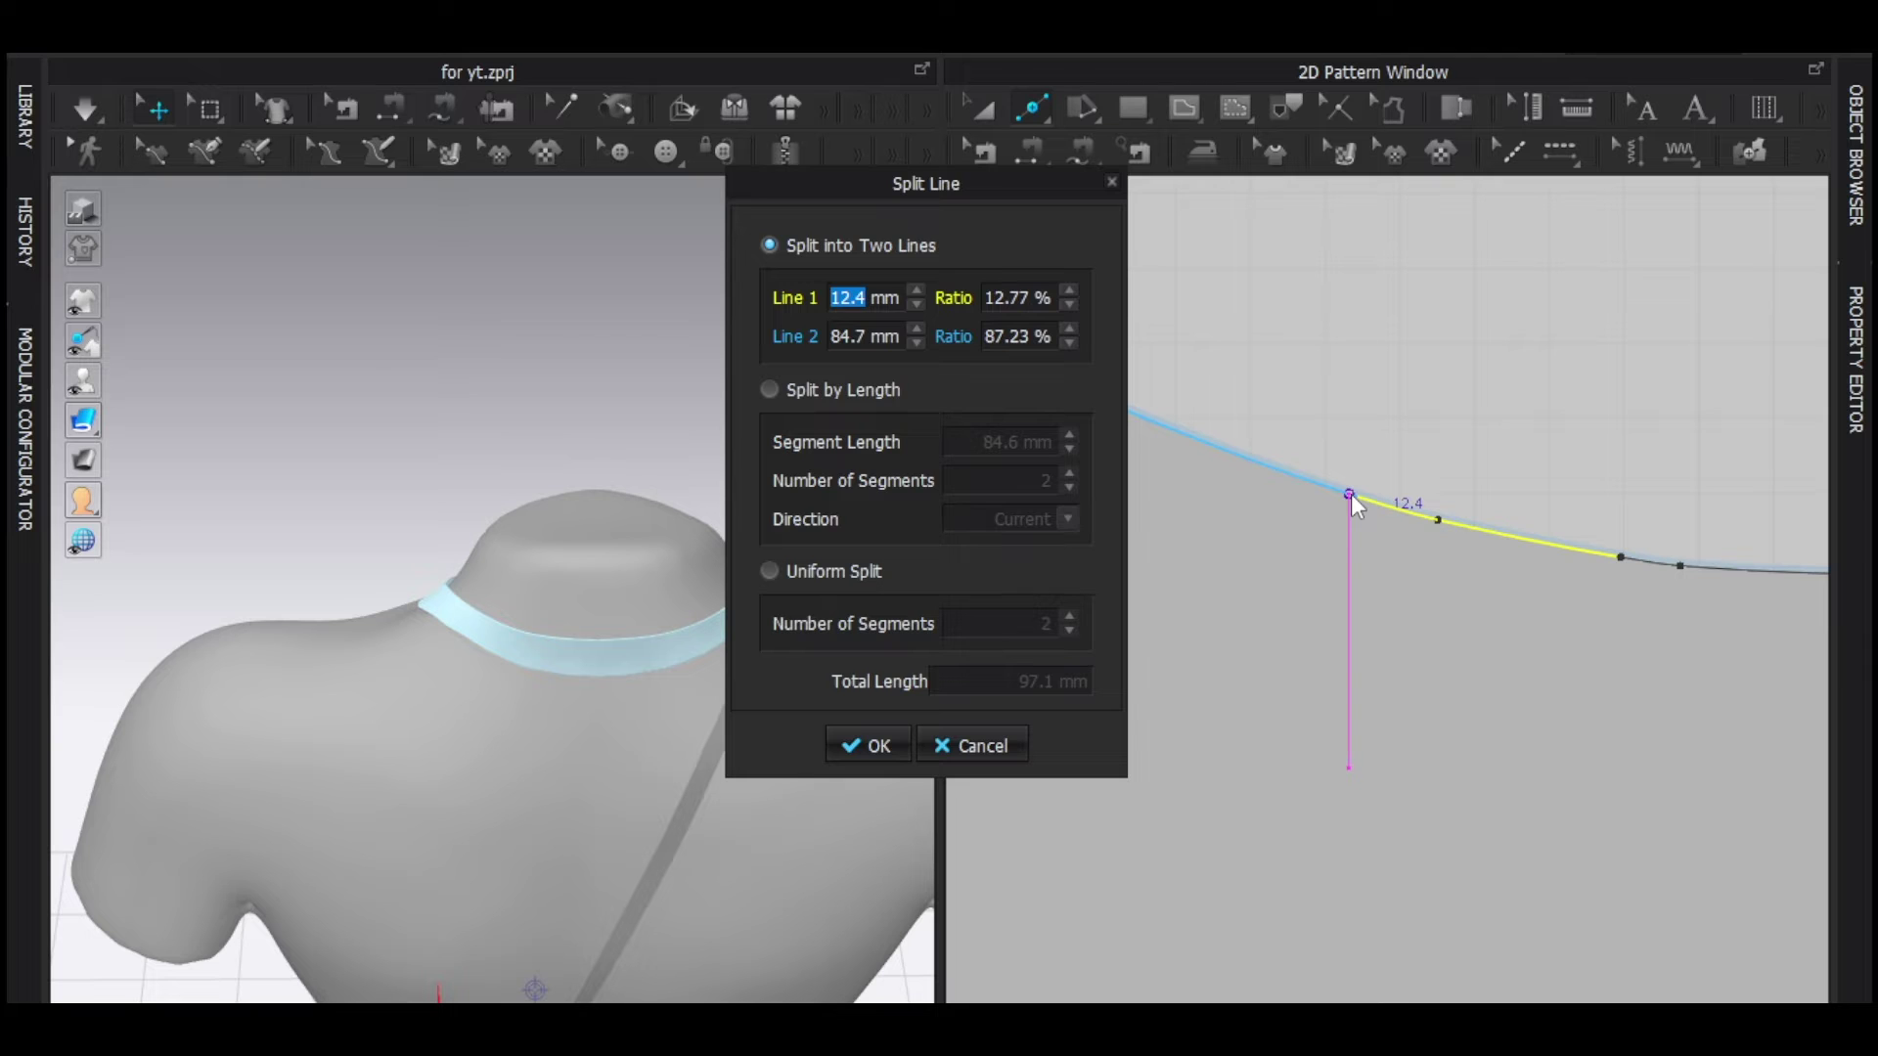
pyautogui.press('Escape')
pyautogui.press('x')
pyautogui.rightClick(1344, 507)
pyautogui.write('8')
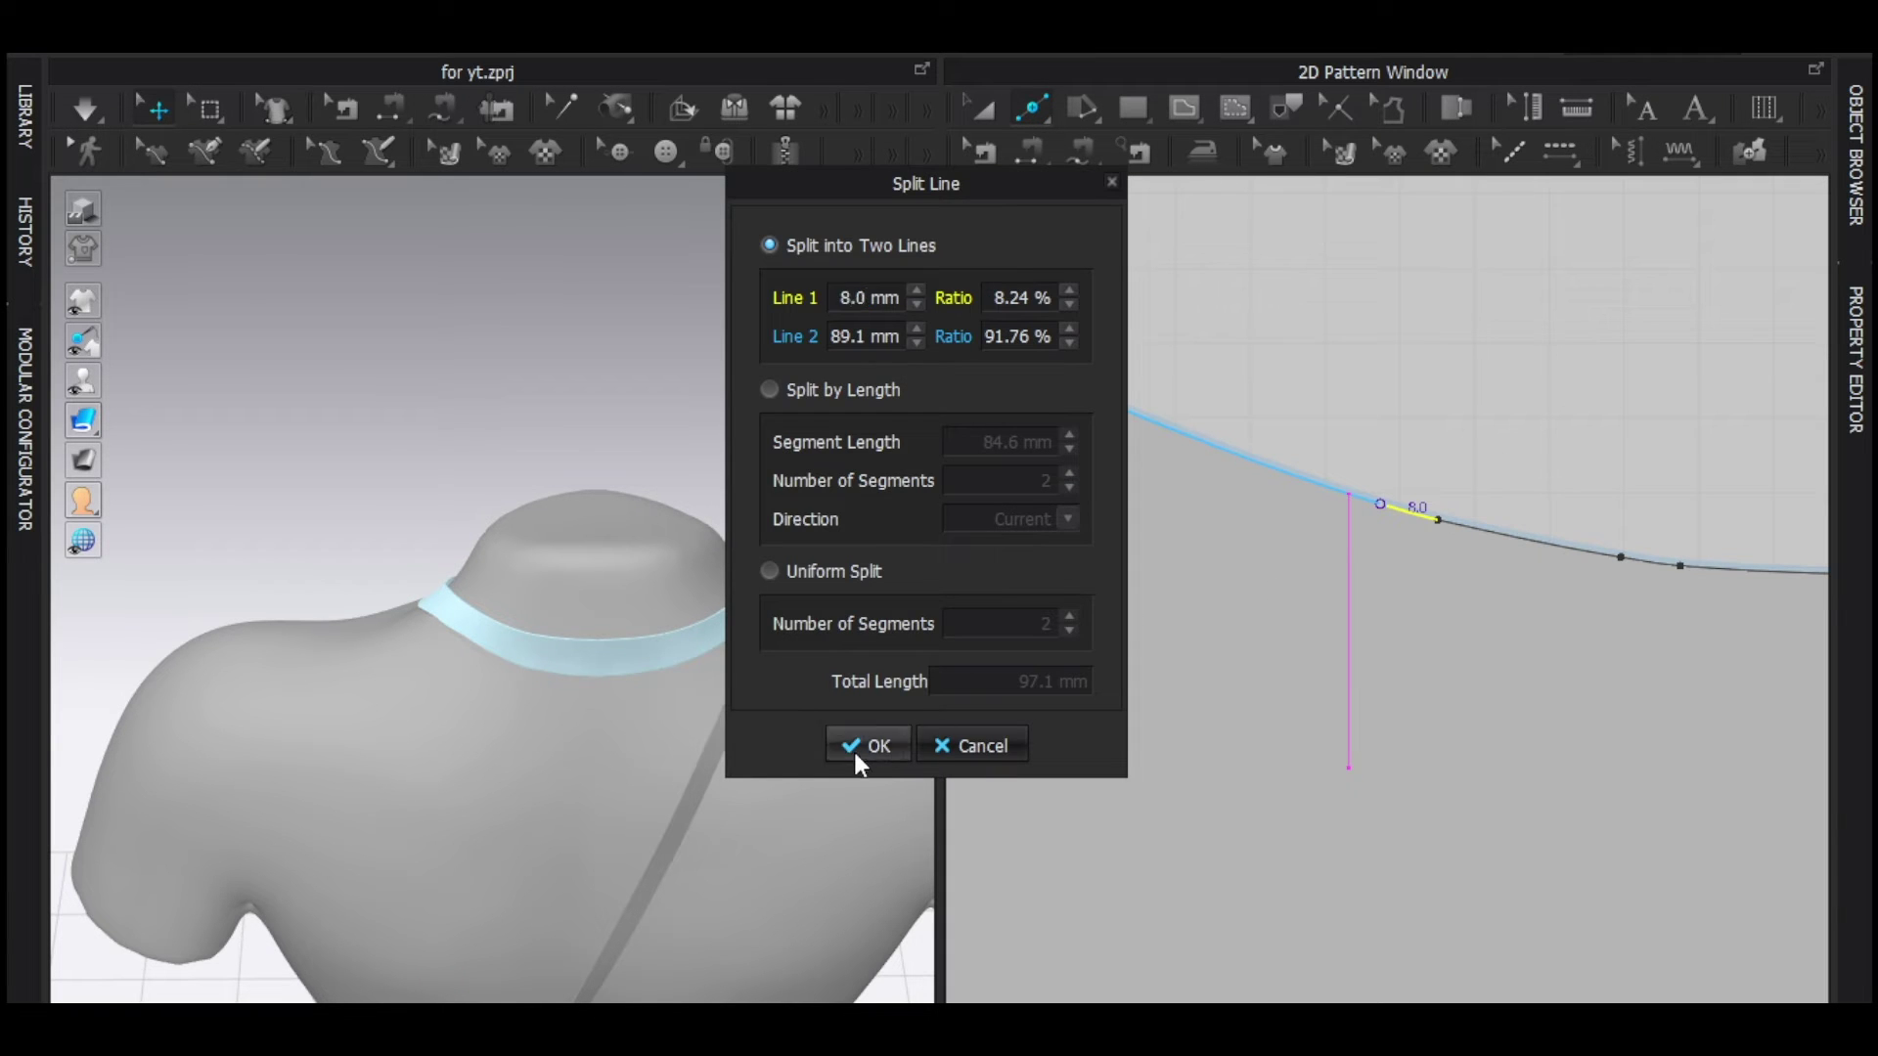
pyautogui.click(853, 748)
# Check the length of the spacing between the two strap segments on the back bodice's upper curve.
pyautogui.scroll(-5, 1117, 297)
pyautogui.scroll(3, 1117, 298)
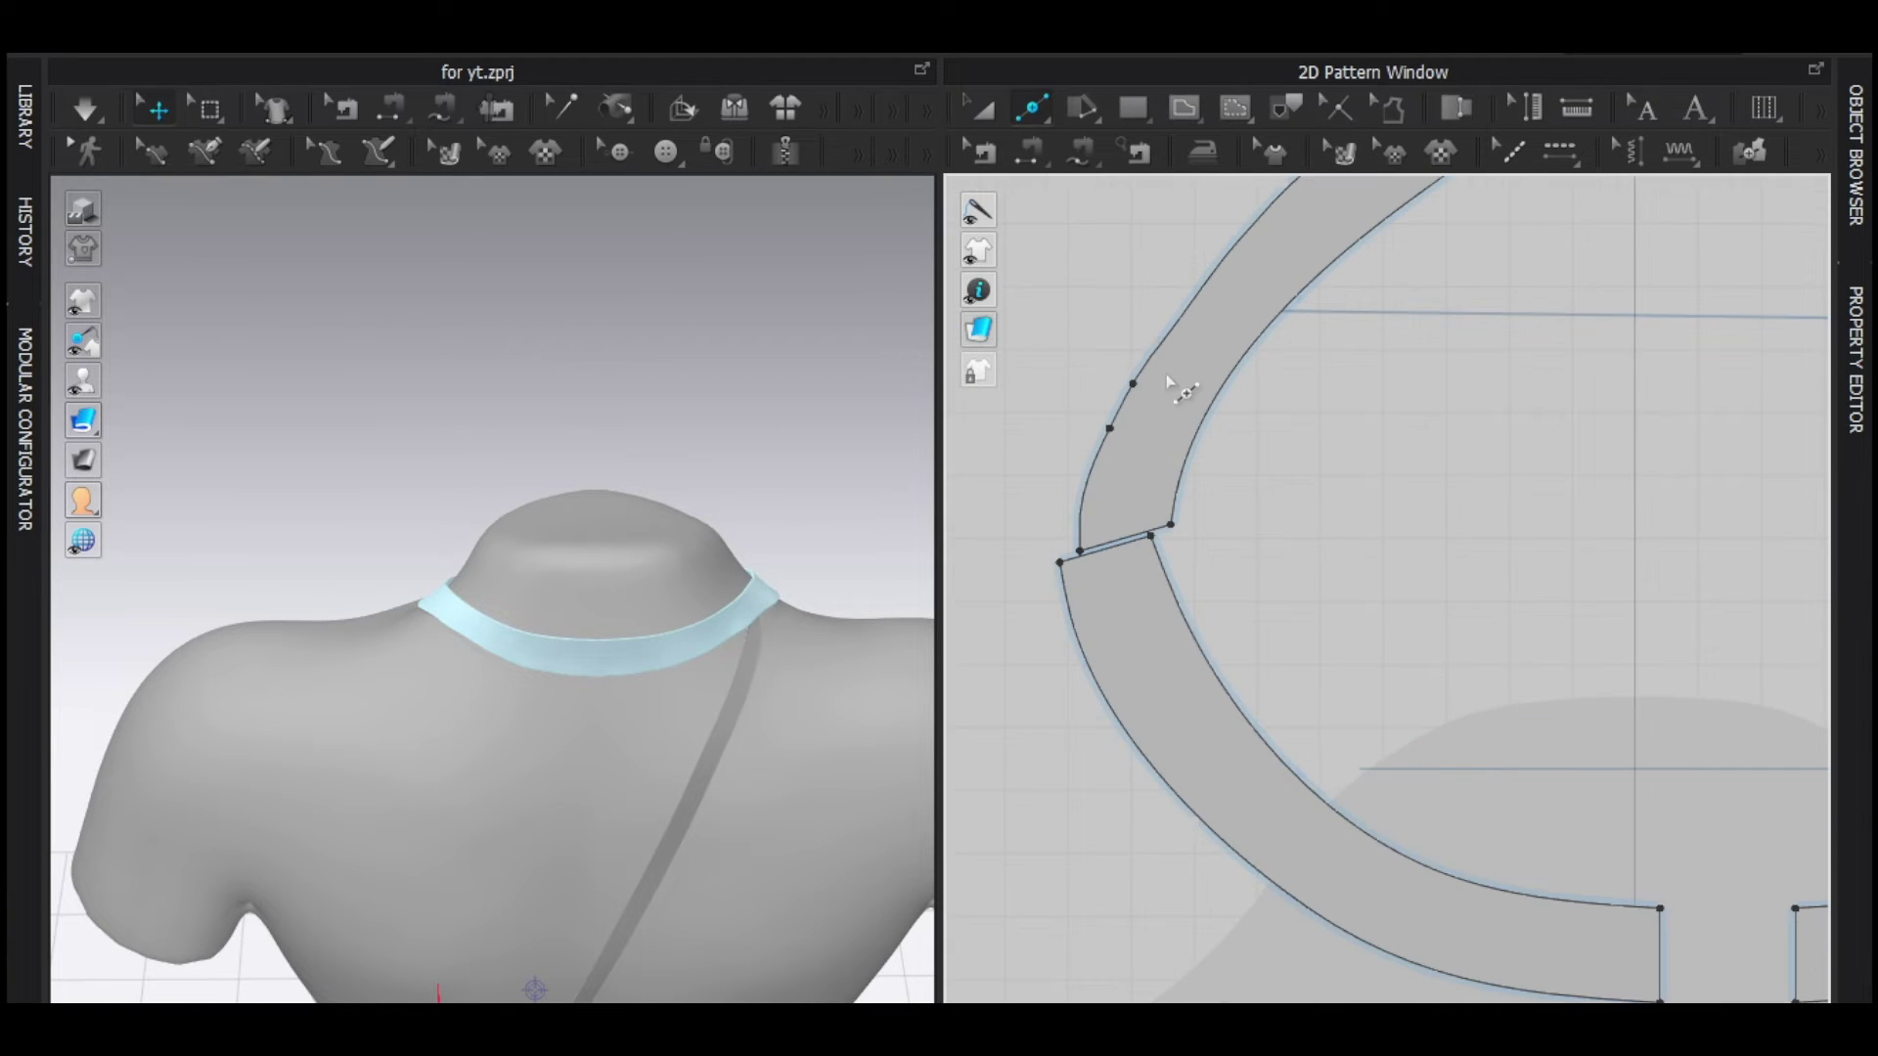
pyautogui.scroll(-7, 1222, 483)
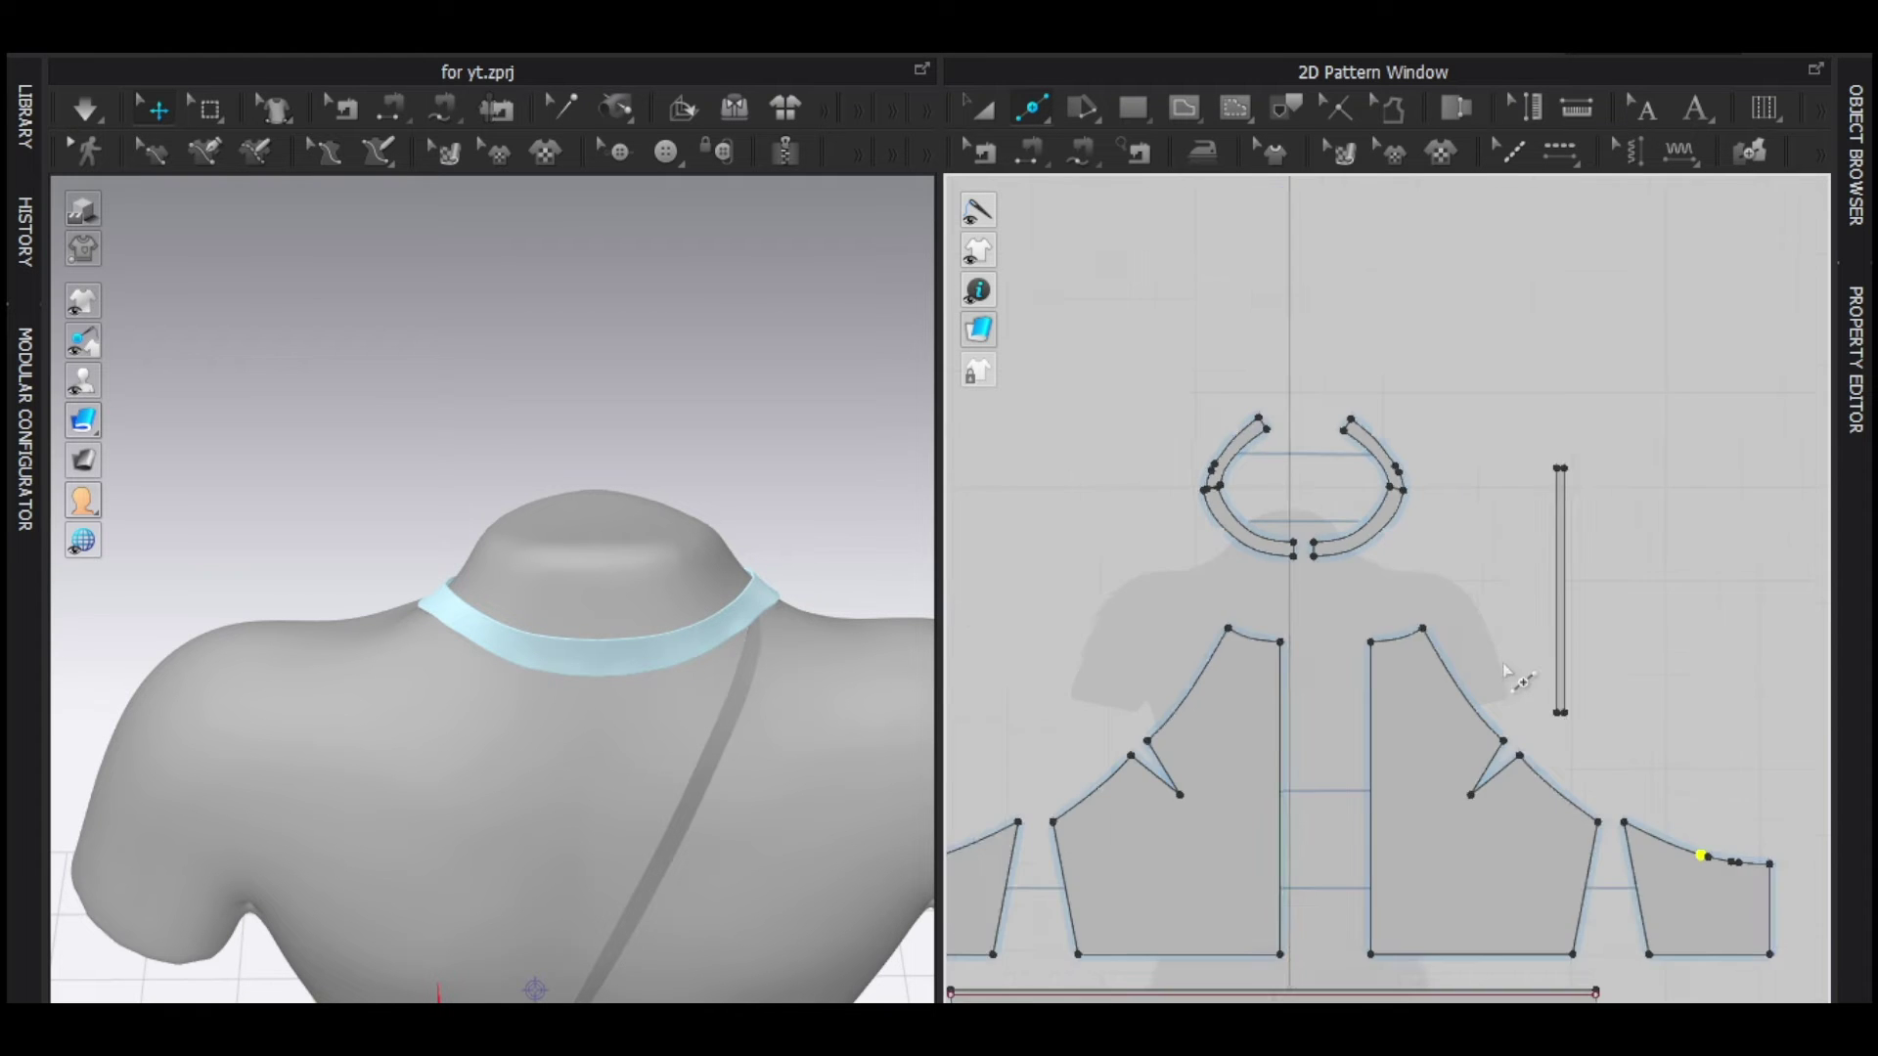
pyautogui.moveTo(1693, 895); pyautogui.dragTo(1538, 784, button='middle')
pyautogui.scroll(6, 1538, 784)
pyautogui.press('z')
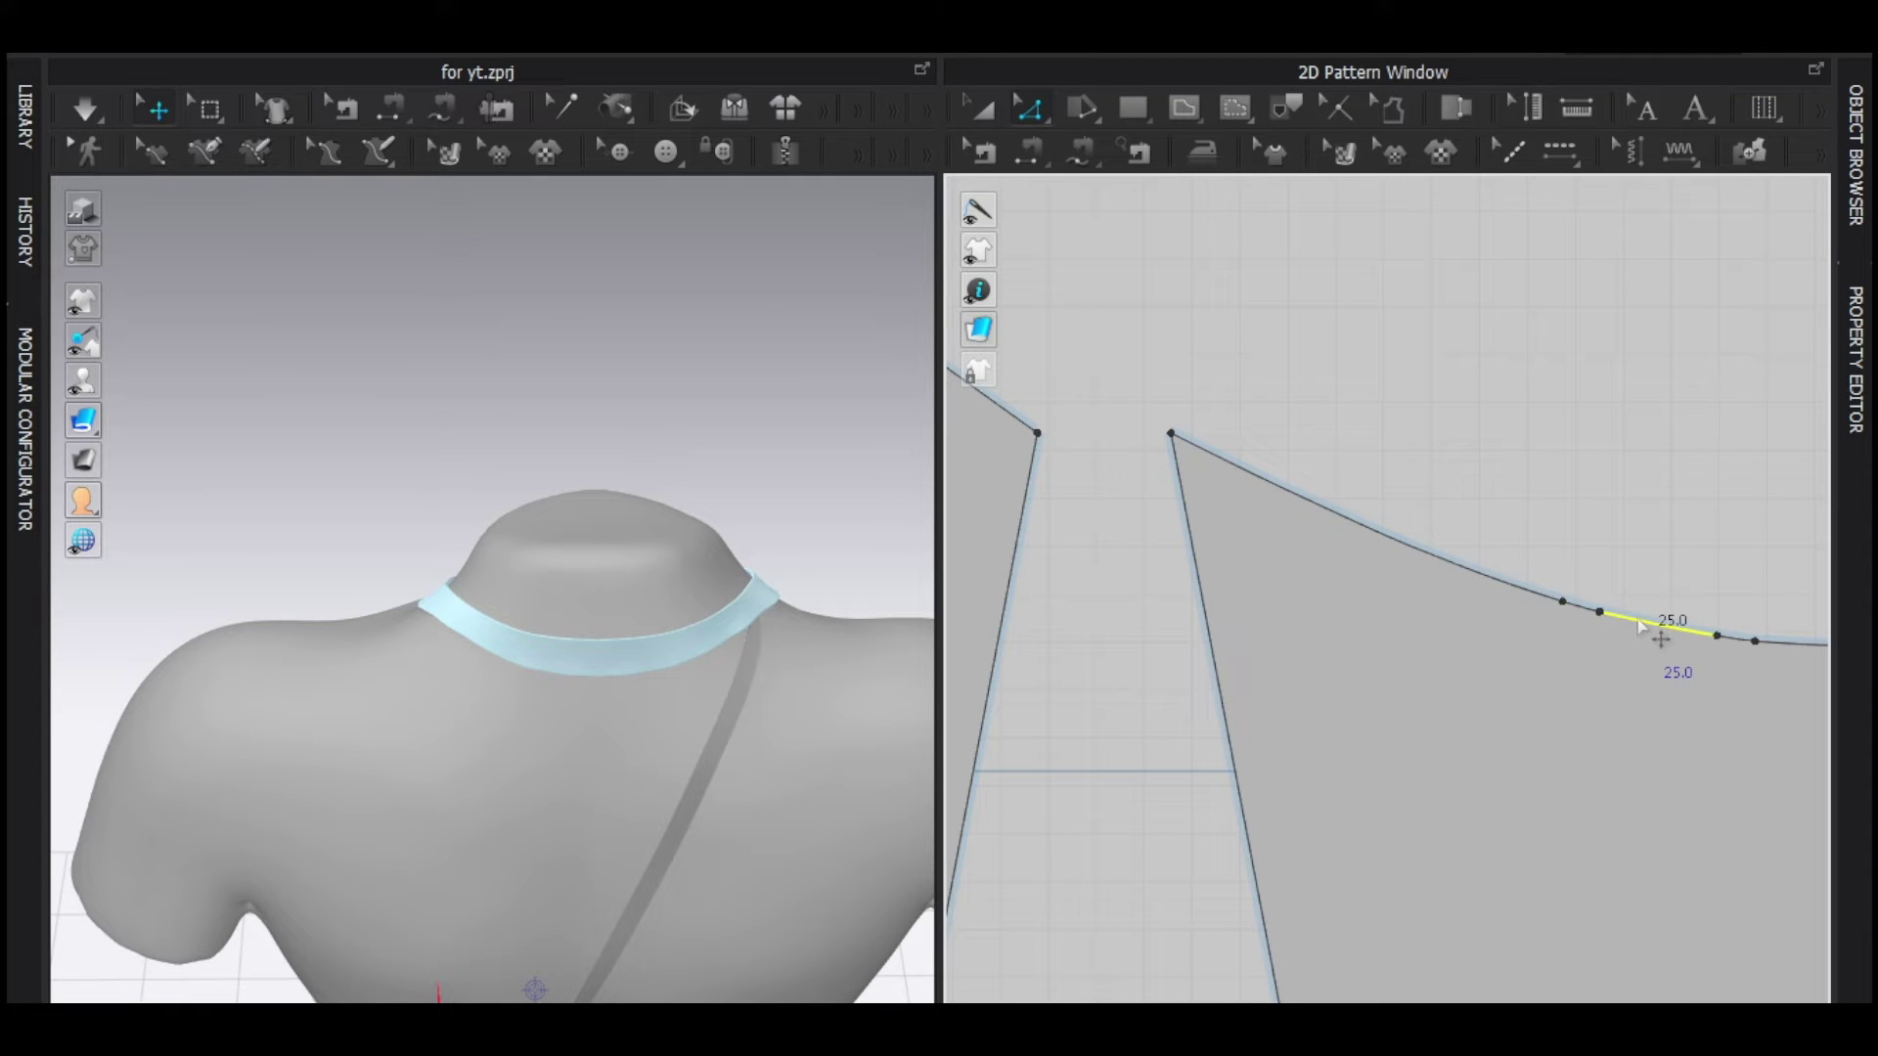
pyautogui.scroll(-5, 1640, 626)
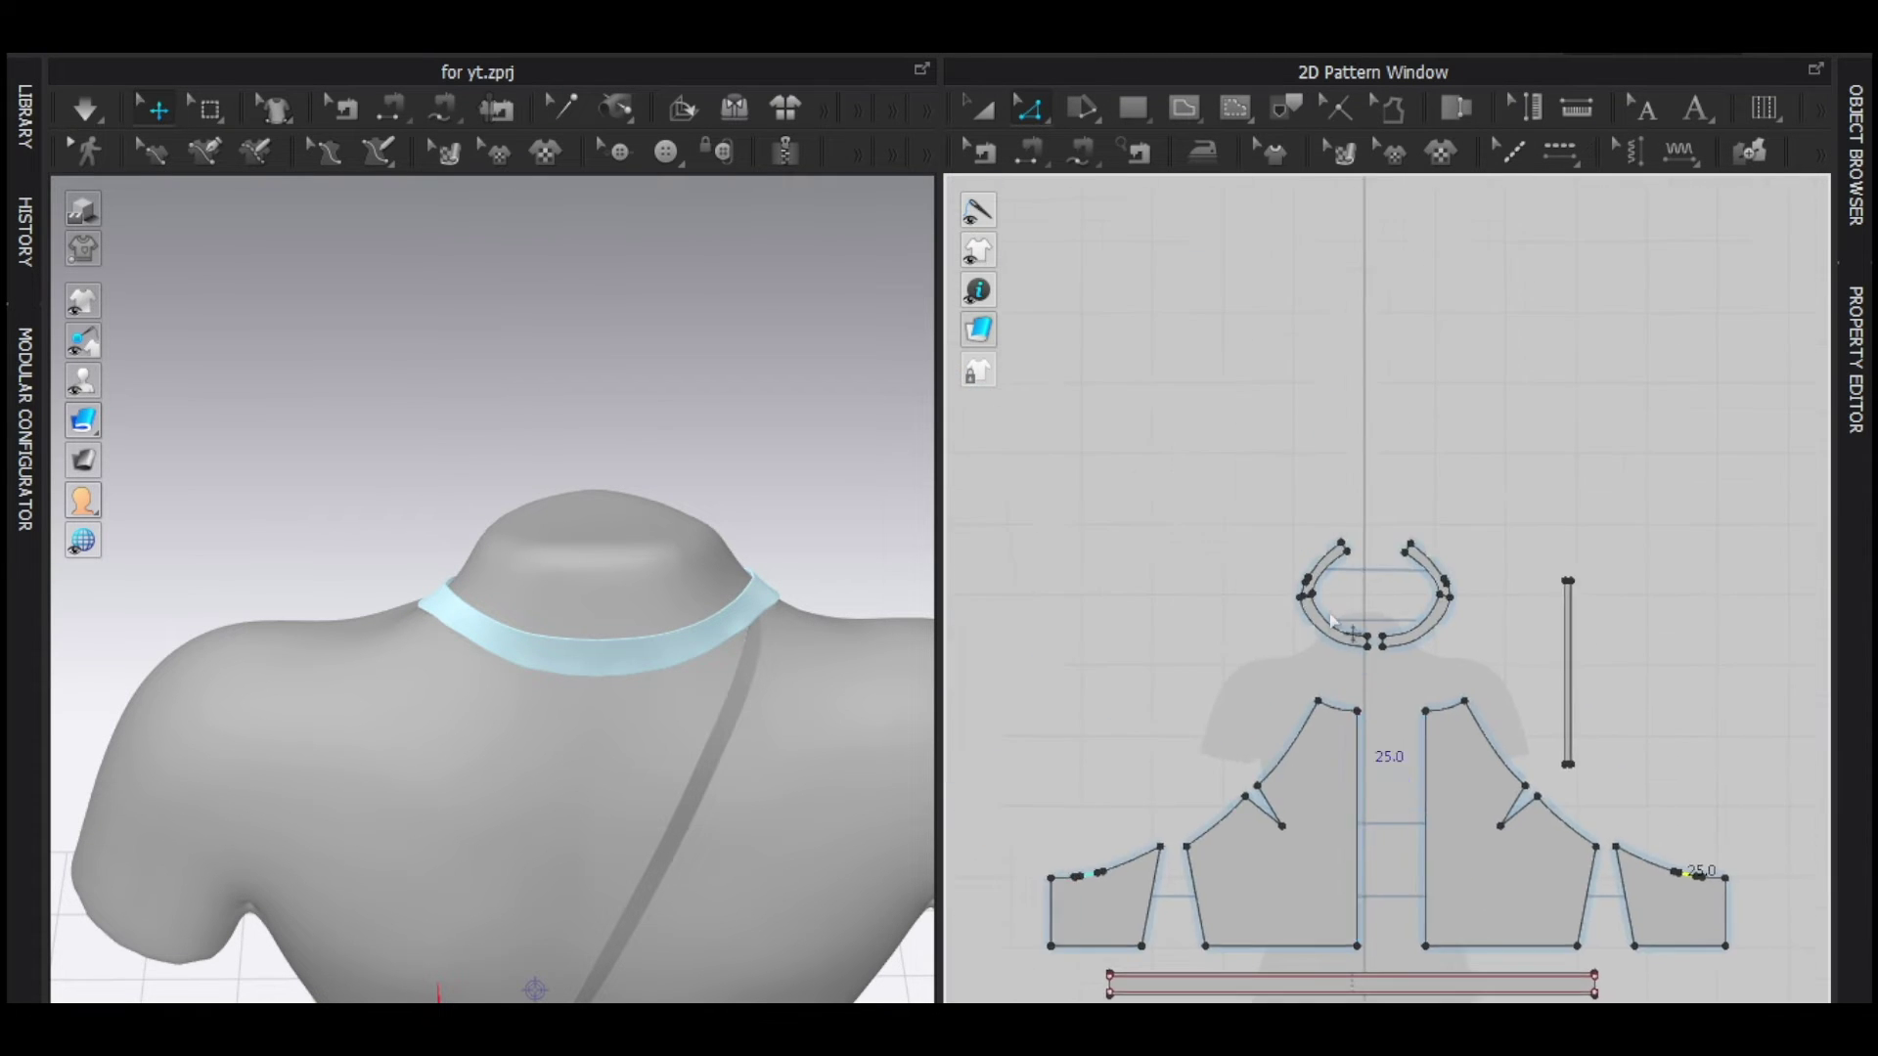
# Split the back neckband's outer curve 13 mm from the existing 8 mm strap segment, toward the center back.
pyautogui.scroll(8, 1339, 649)
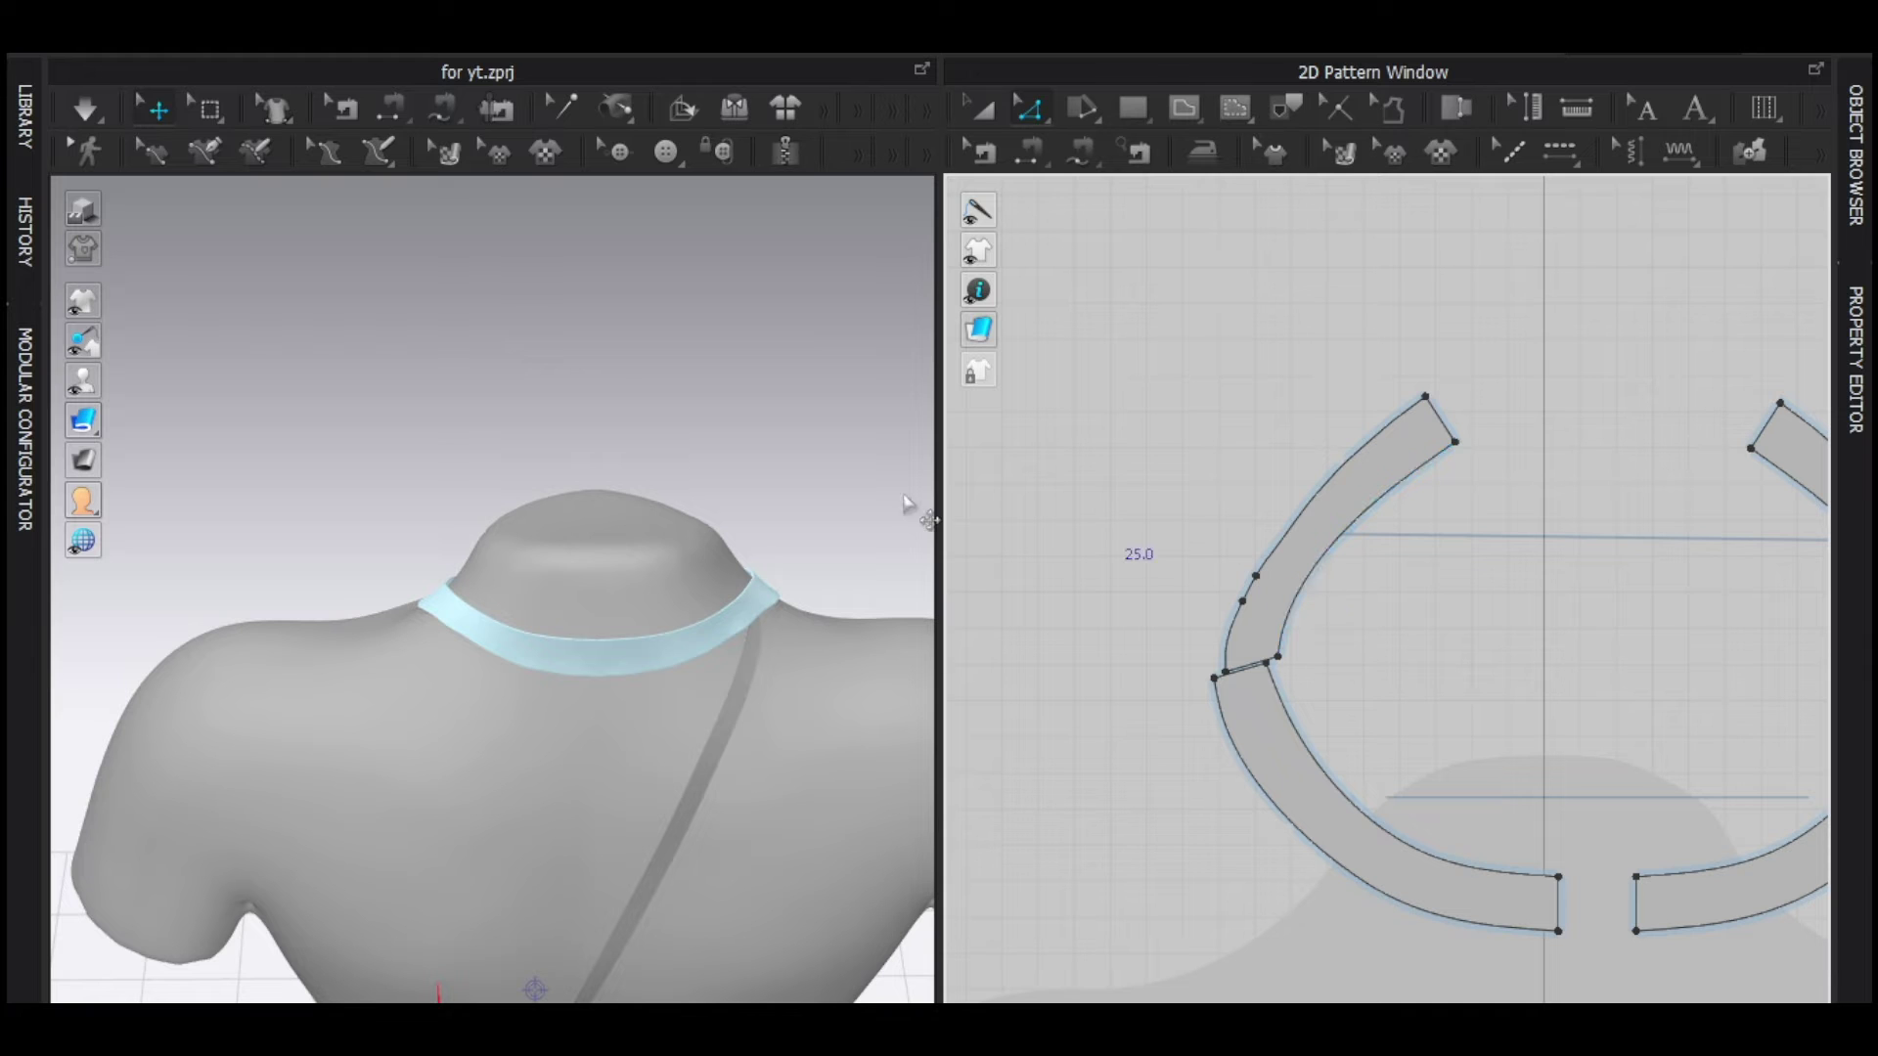
pyautogui.scroll(2, 675, 631)
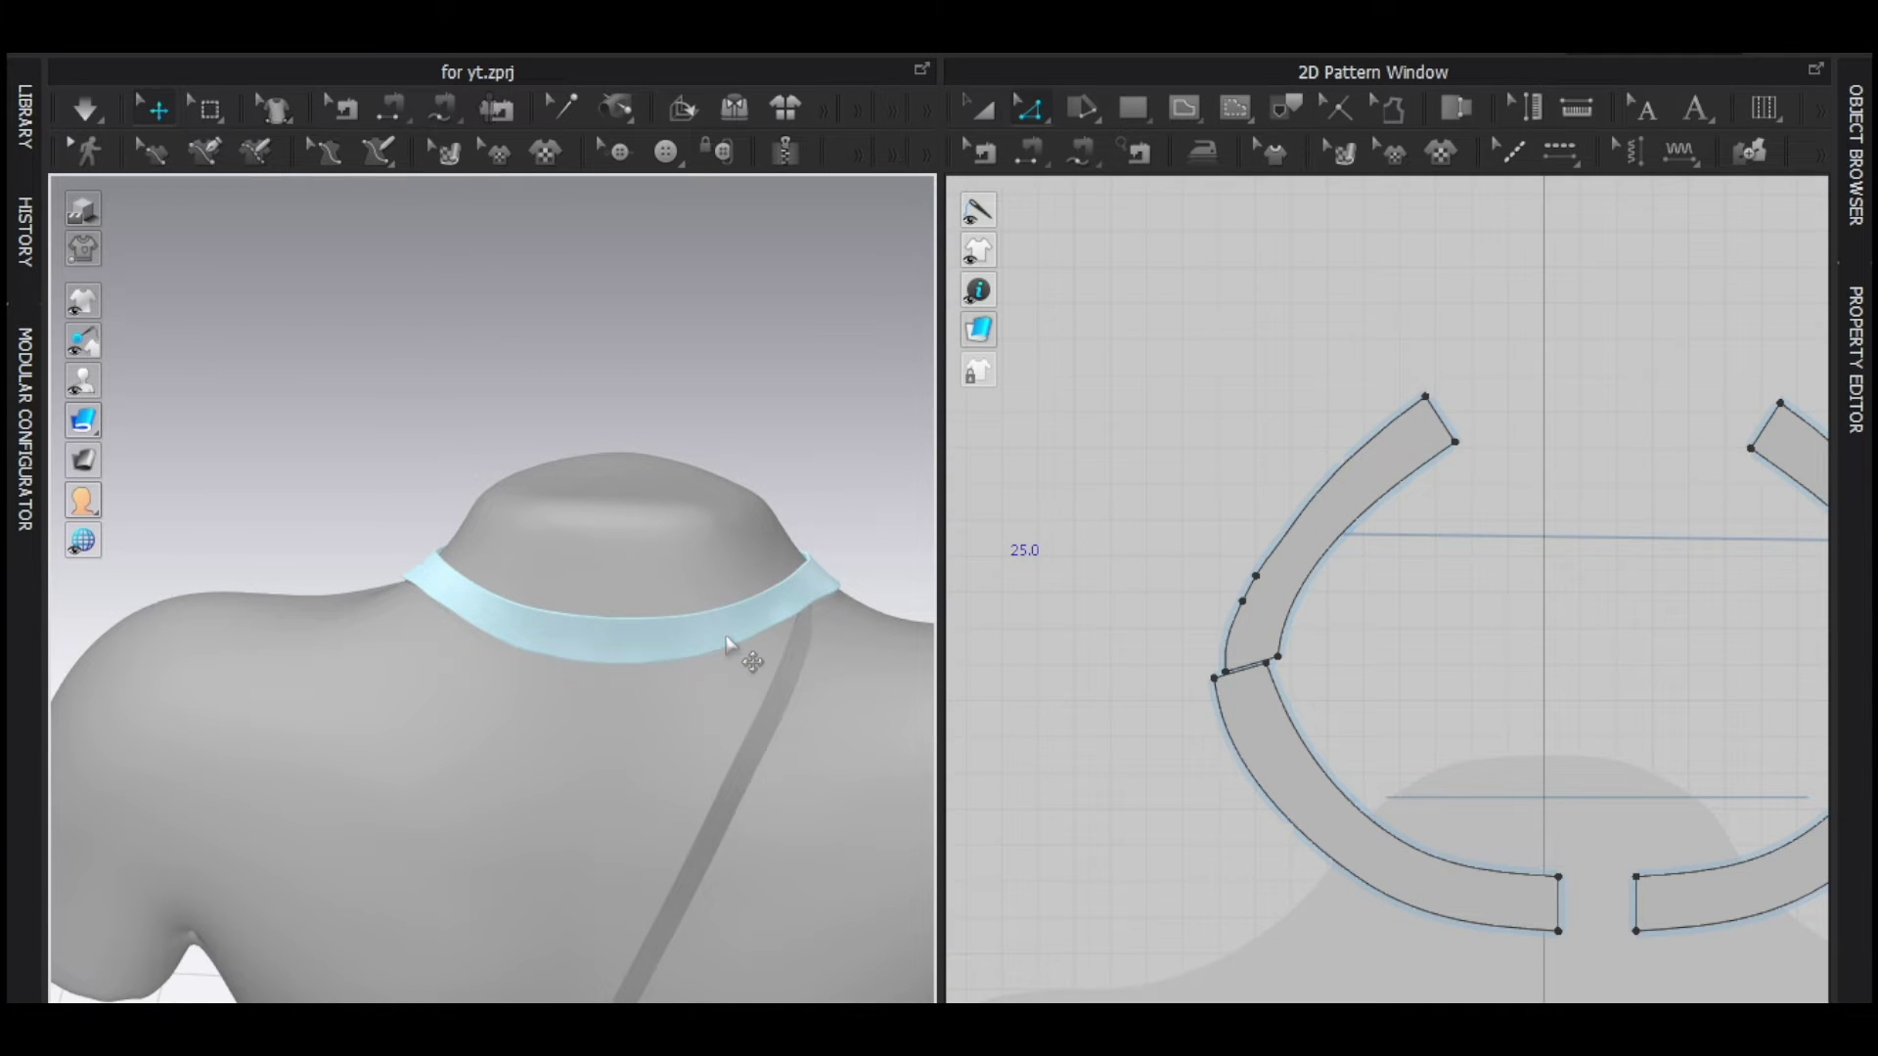
pyautogui.click(729, 645)
pyautogui.scroll(2, 1261, 545)
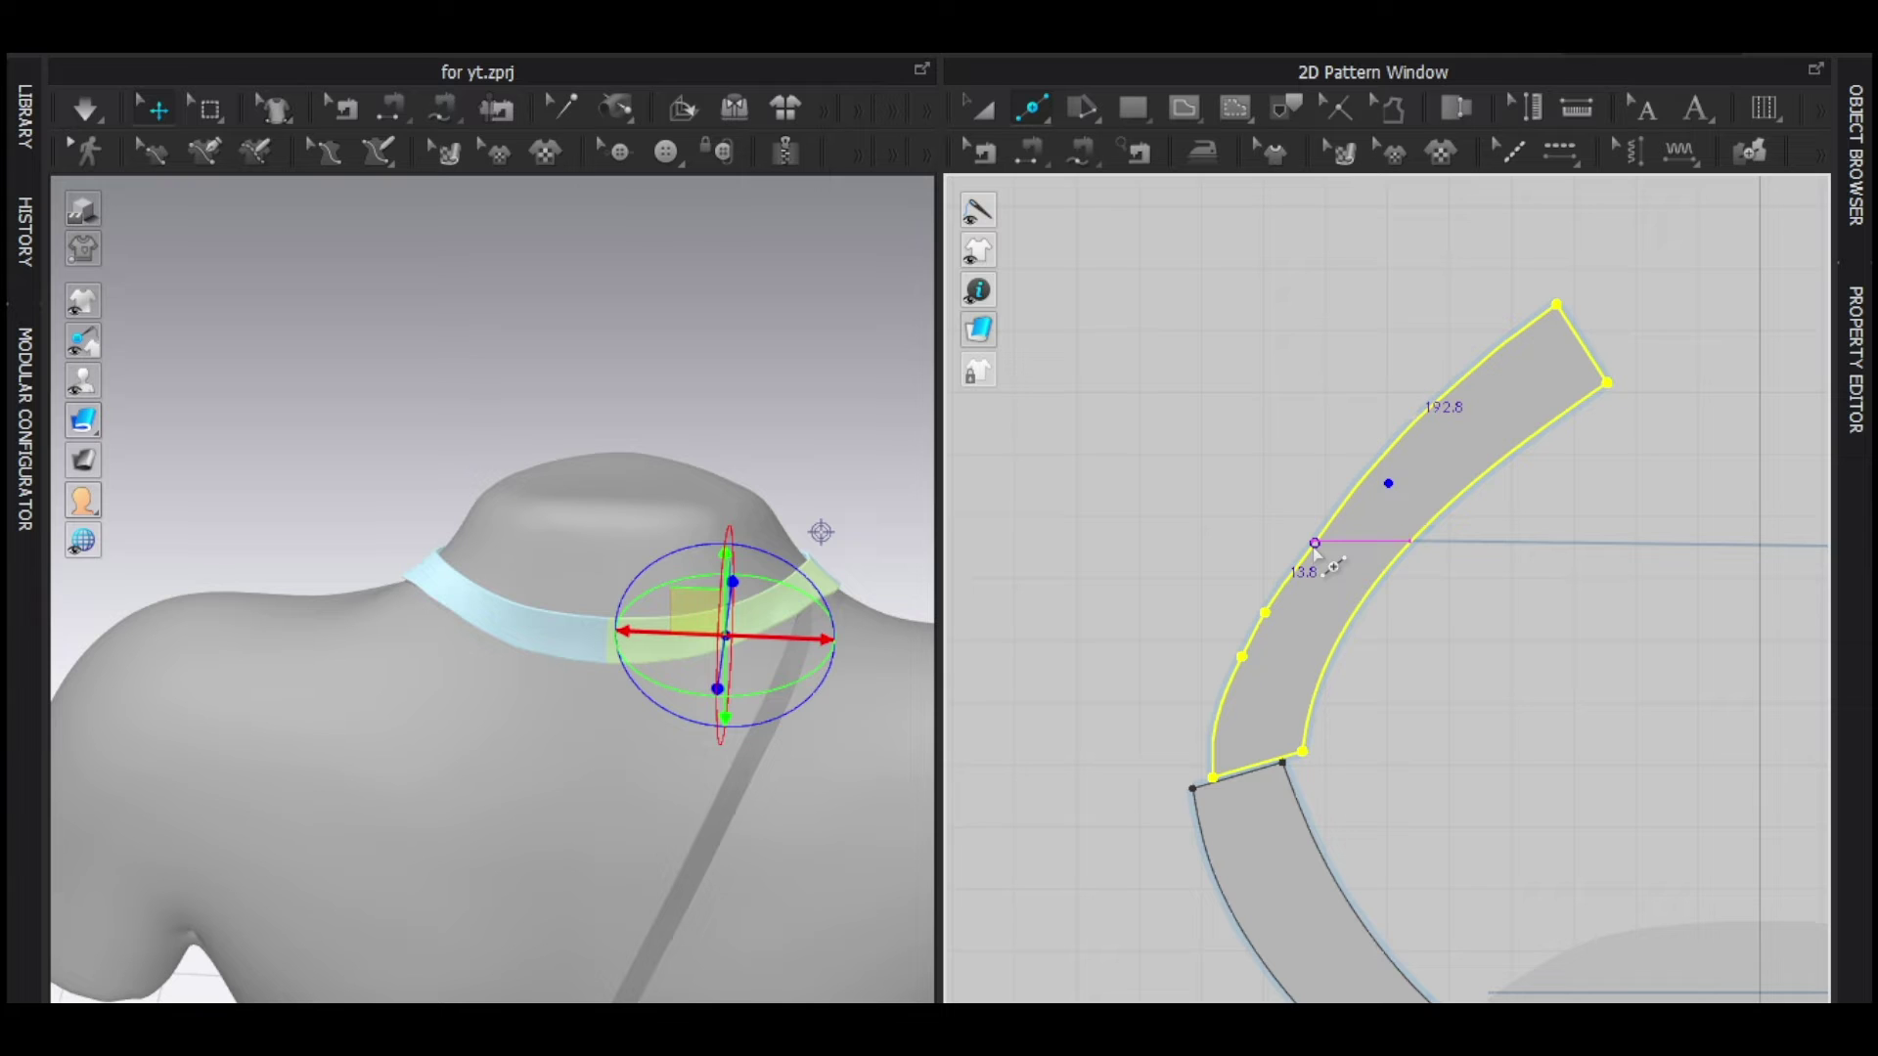
pyautogui.click(1207, 502)
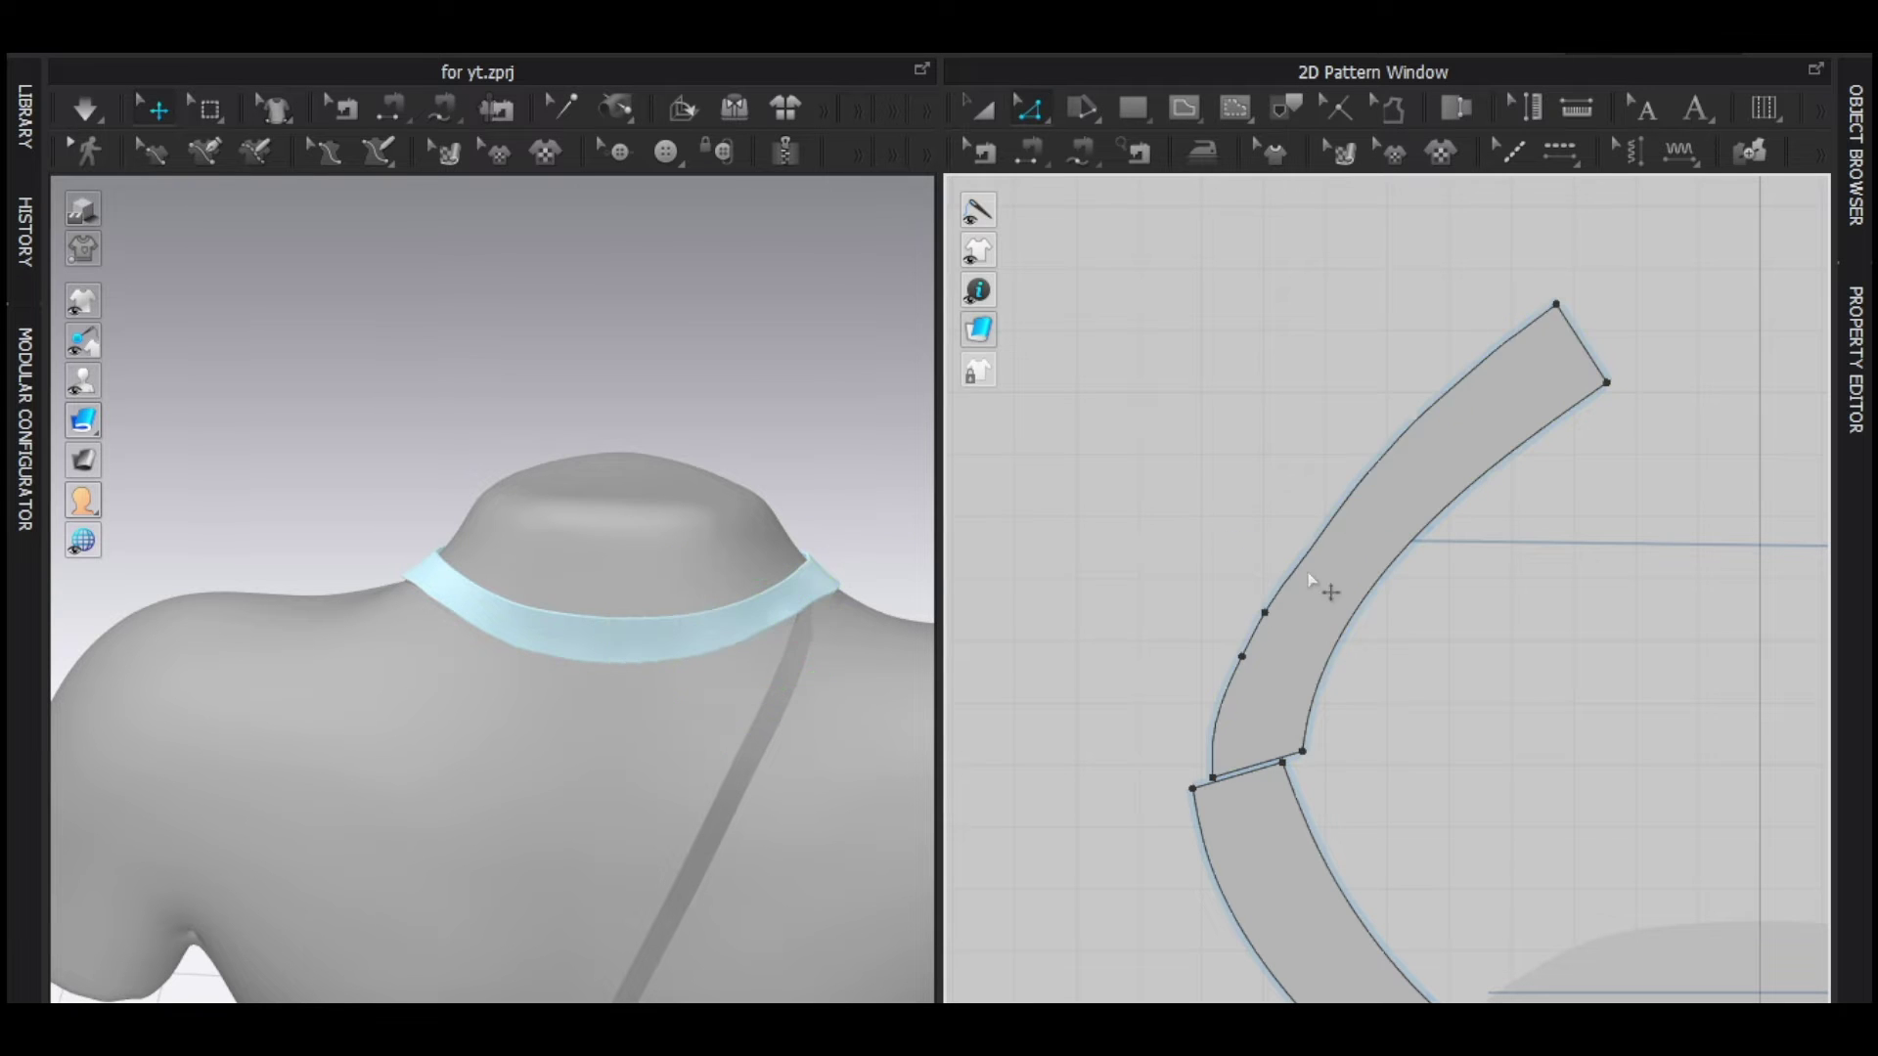
pyautogui.rightClick(1307, 555)
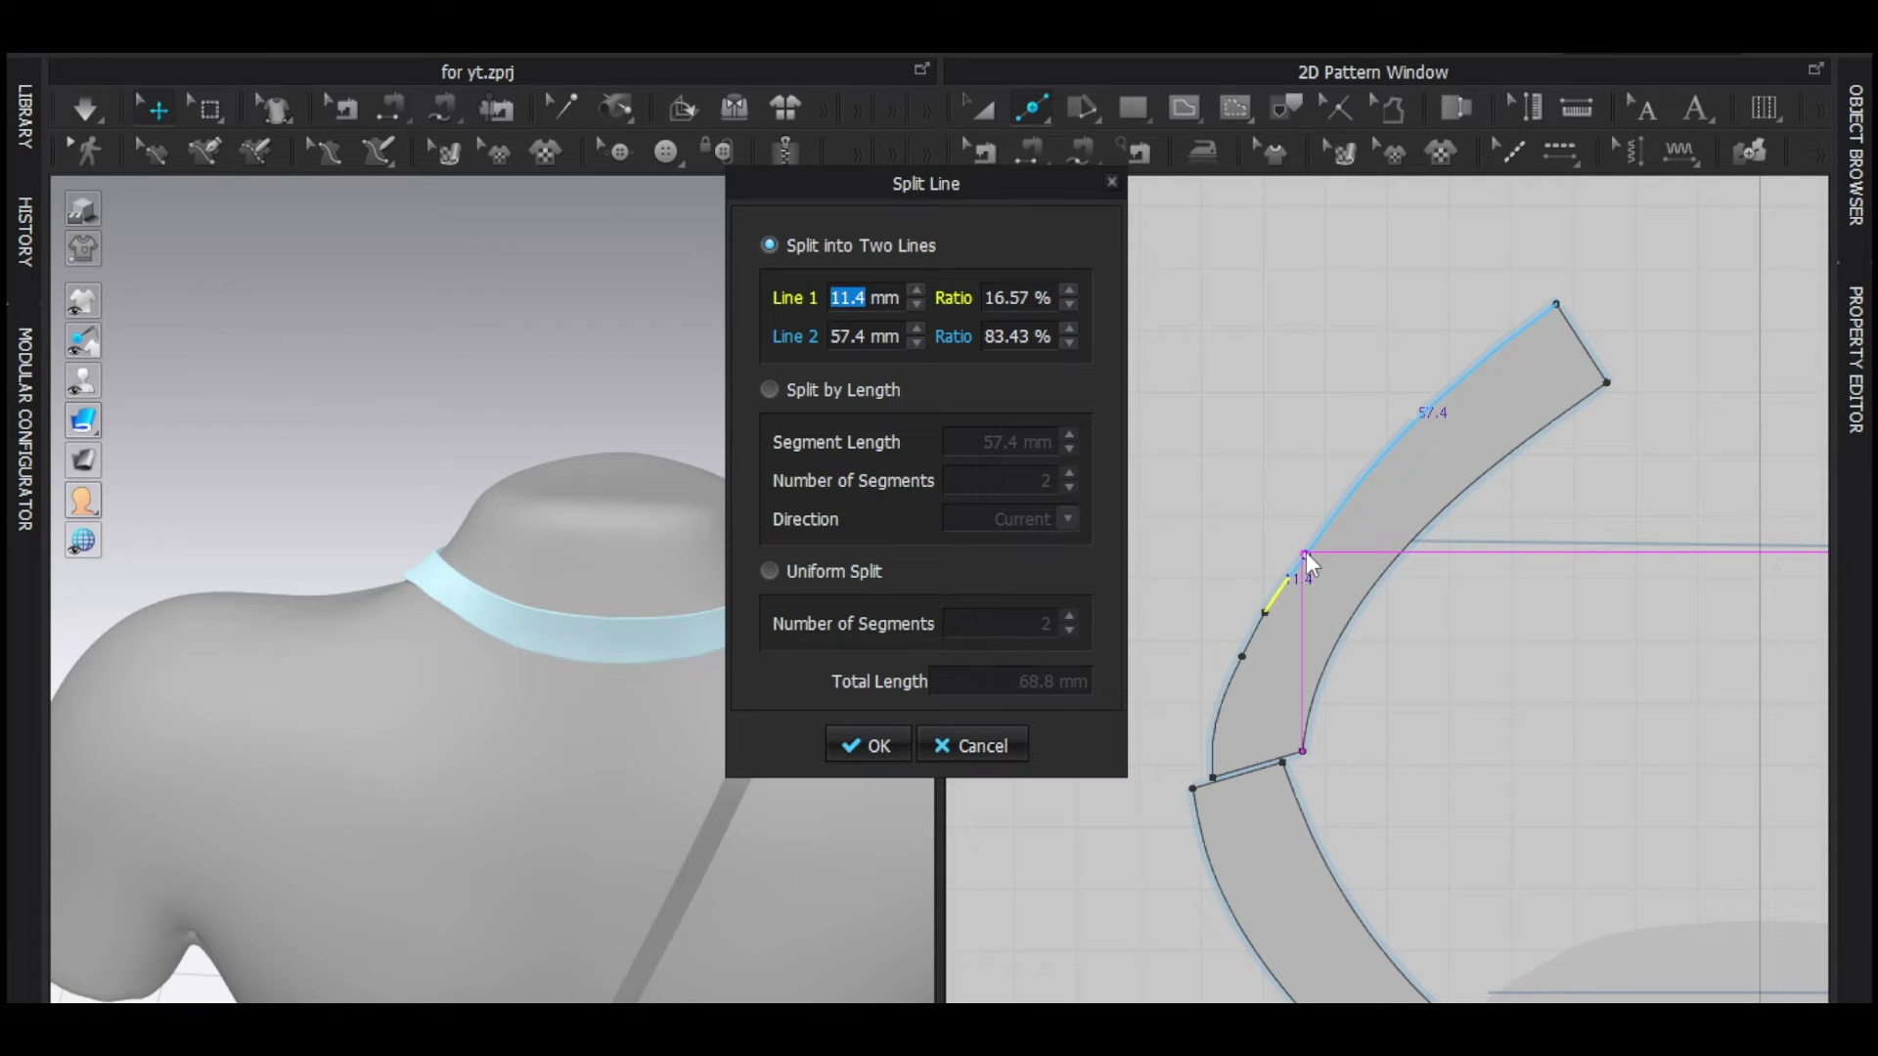
pyautogui.write('15')
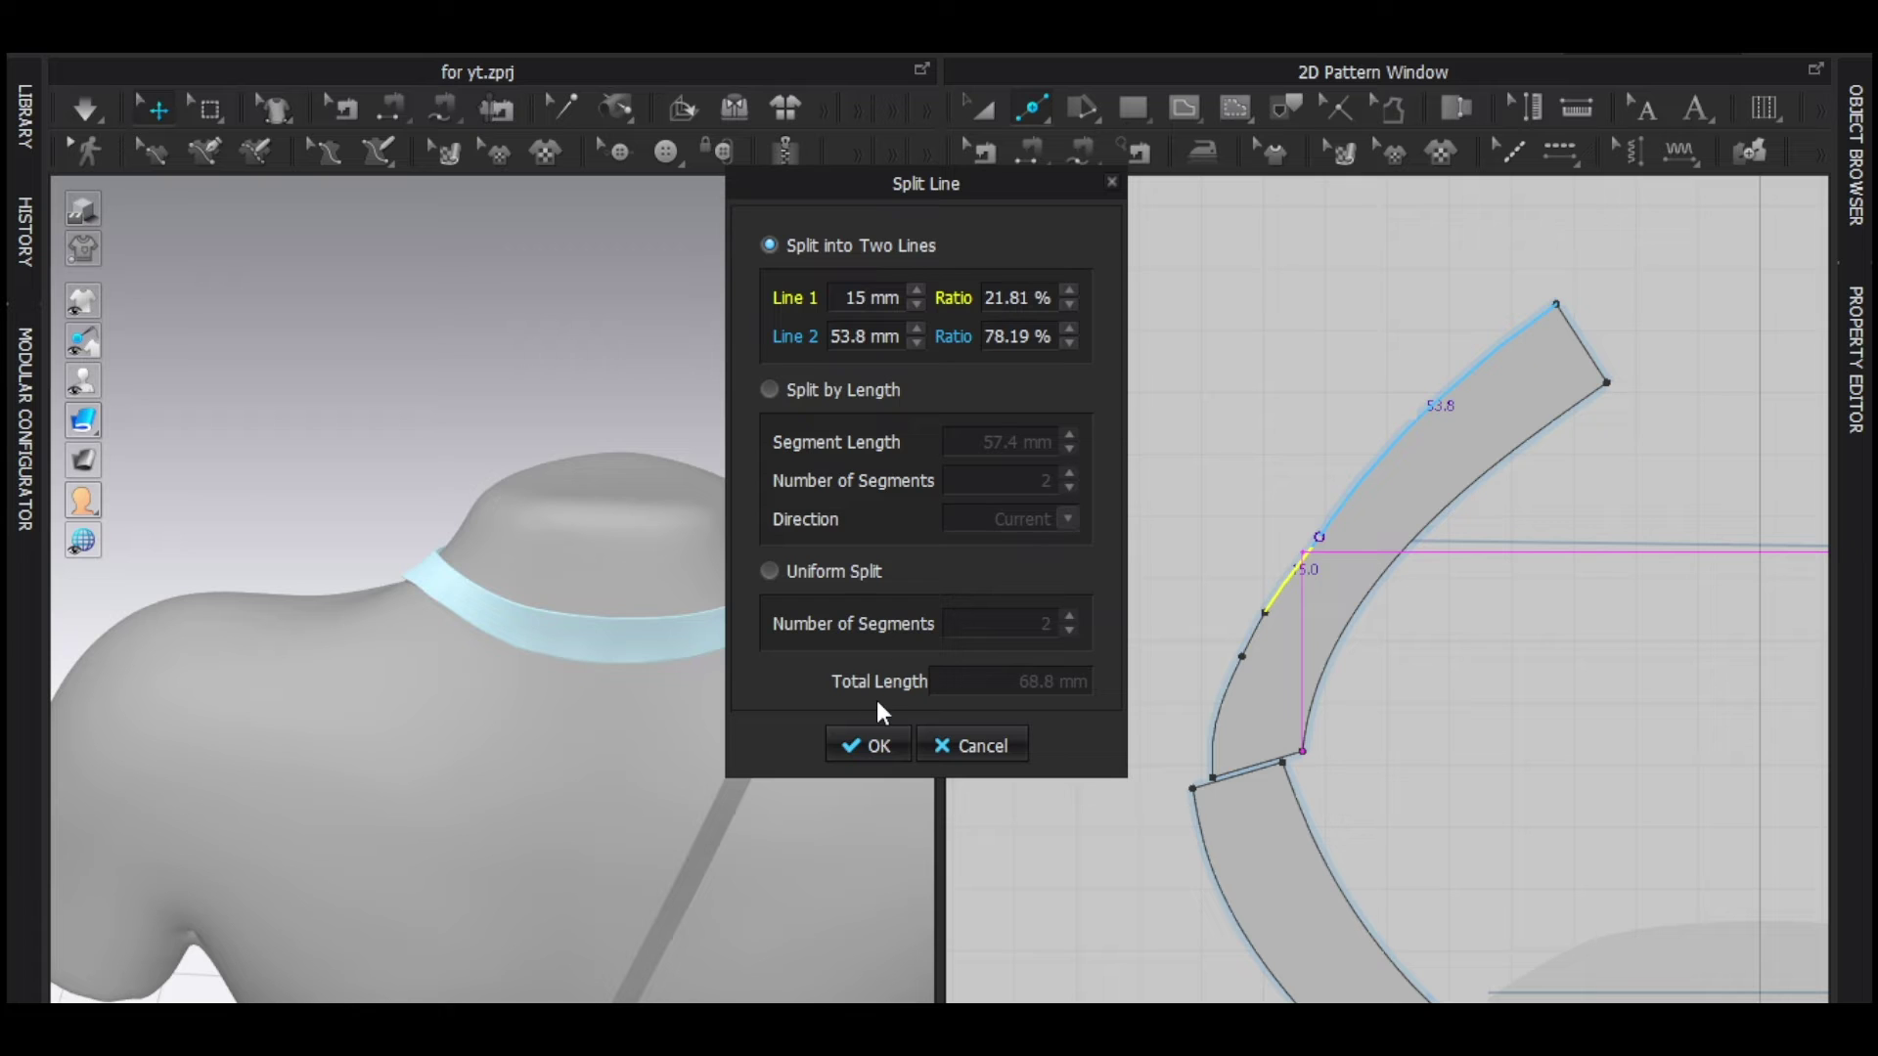
pyautogui.write('12')
pyautogui.press('BackSpace')
pyautogui.write('3')
pyautogui.click(862, 743)
# Split an 8 mm segment off the neckband's outer curve, just beyond the 13 mm spacing, for the second strap.
pyautogui.scroll(2, 1317, 519)
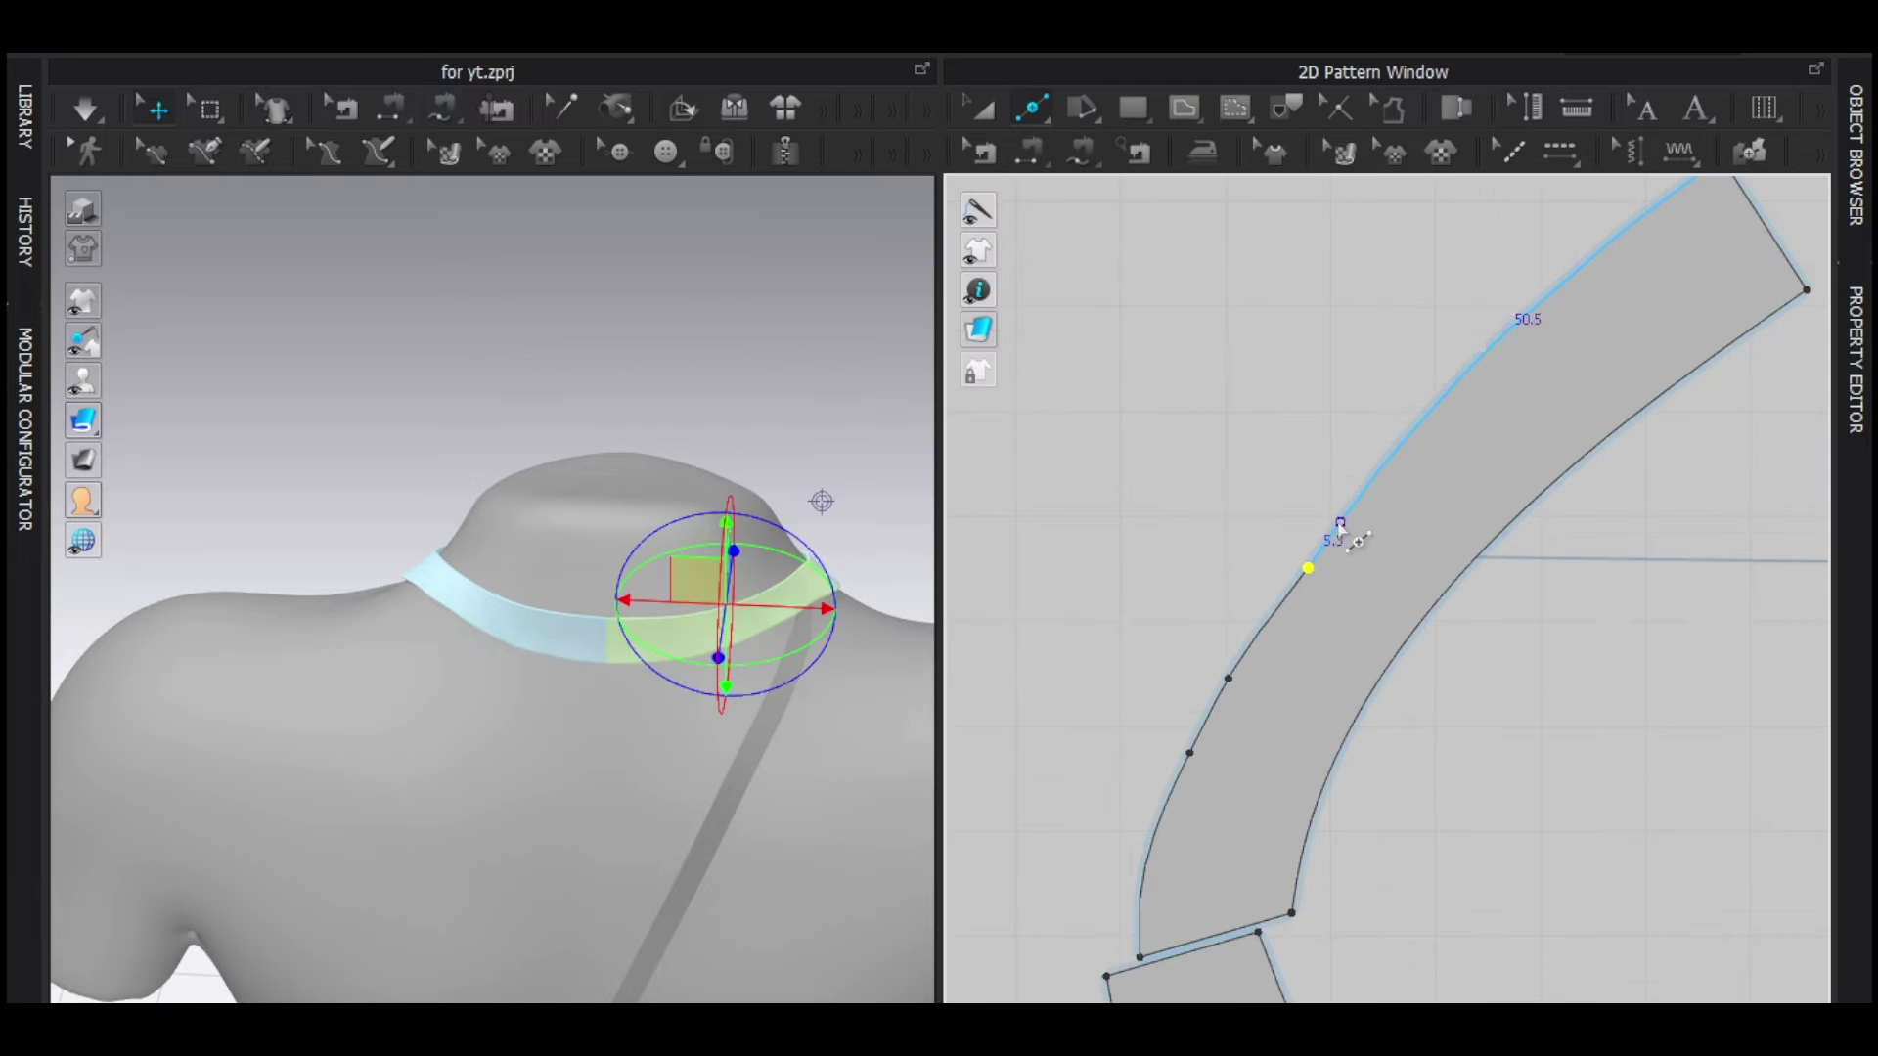
pyautogui.press('z')
pyautogui.press('x')
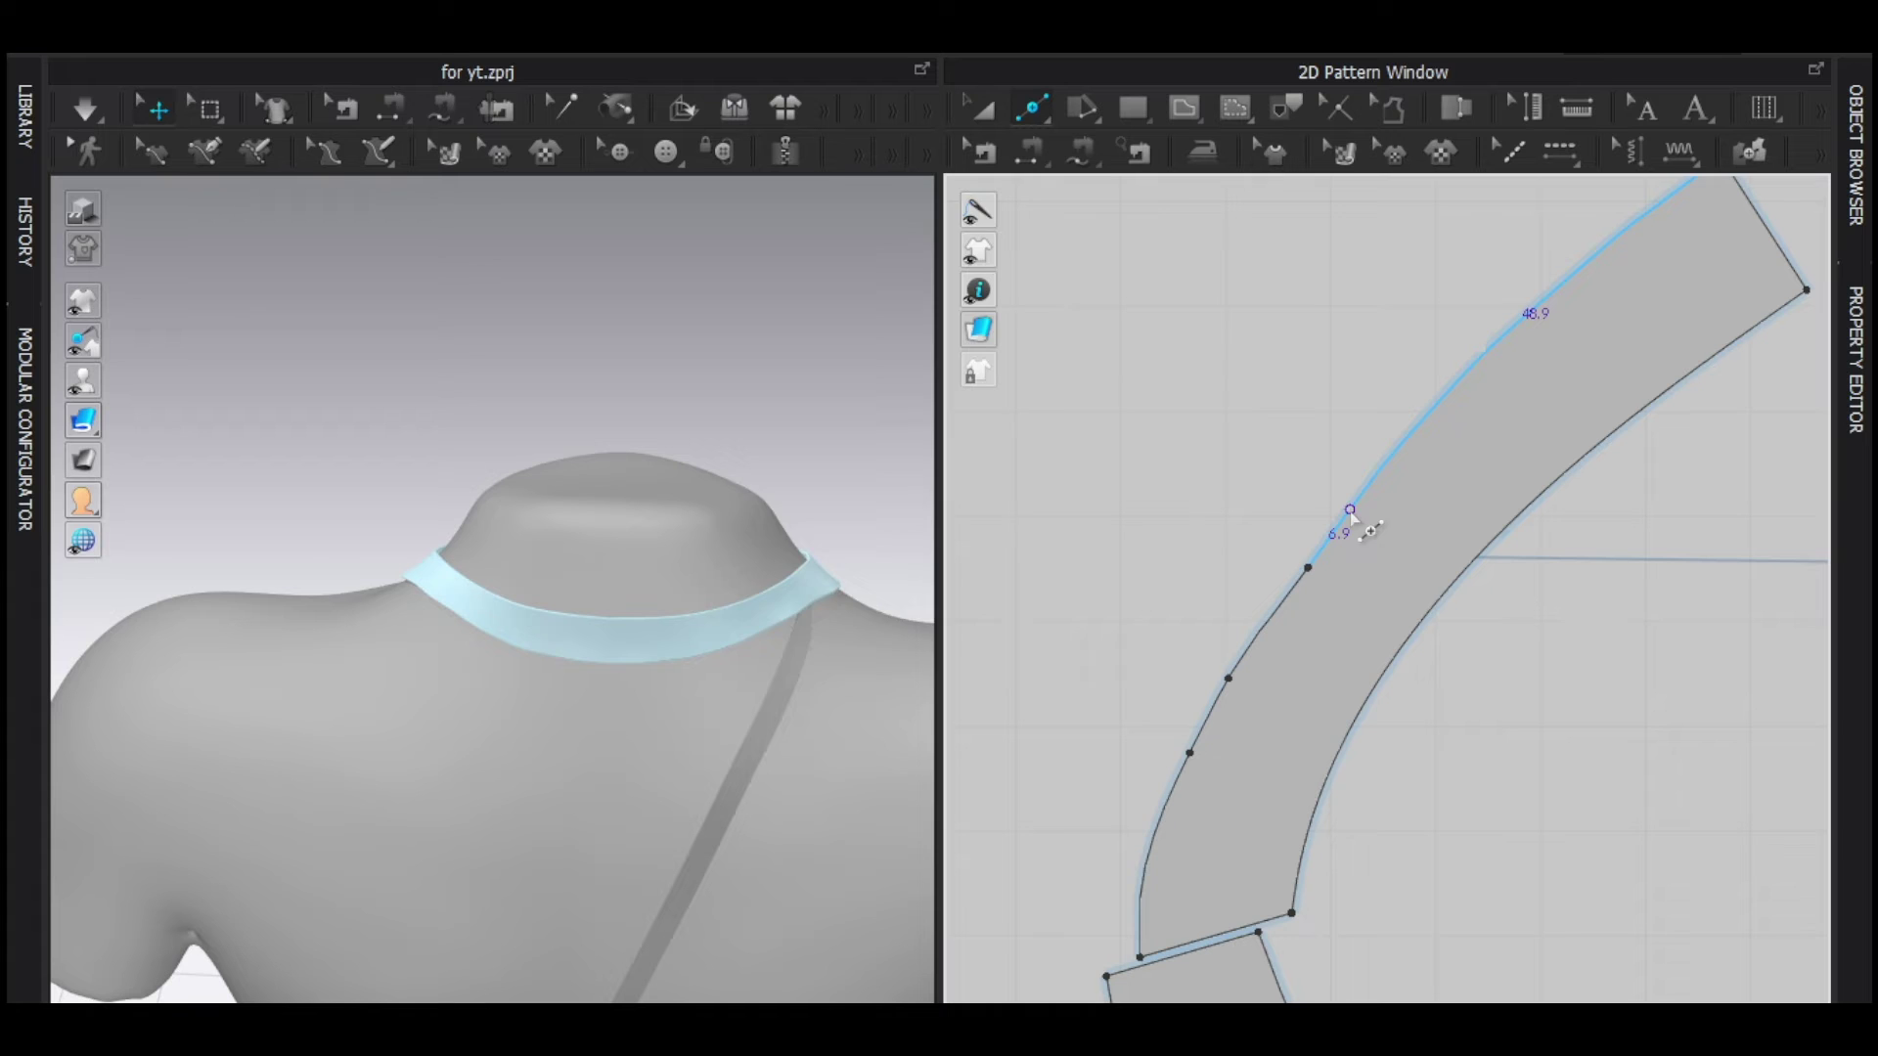
pyautogui.rightClick(1350, 509)
pyautogui.write('8')
pyautogui.click(882, 744)
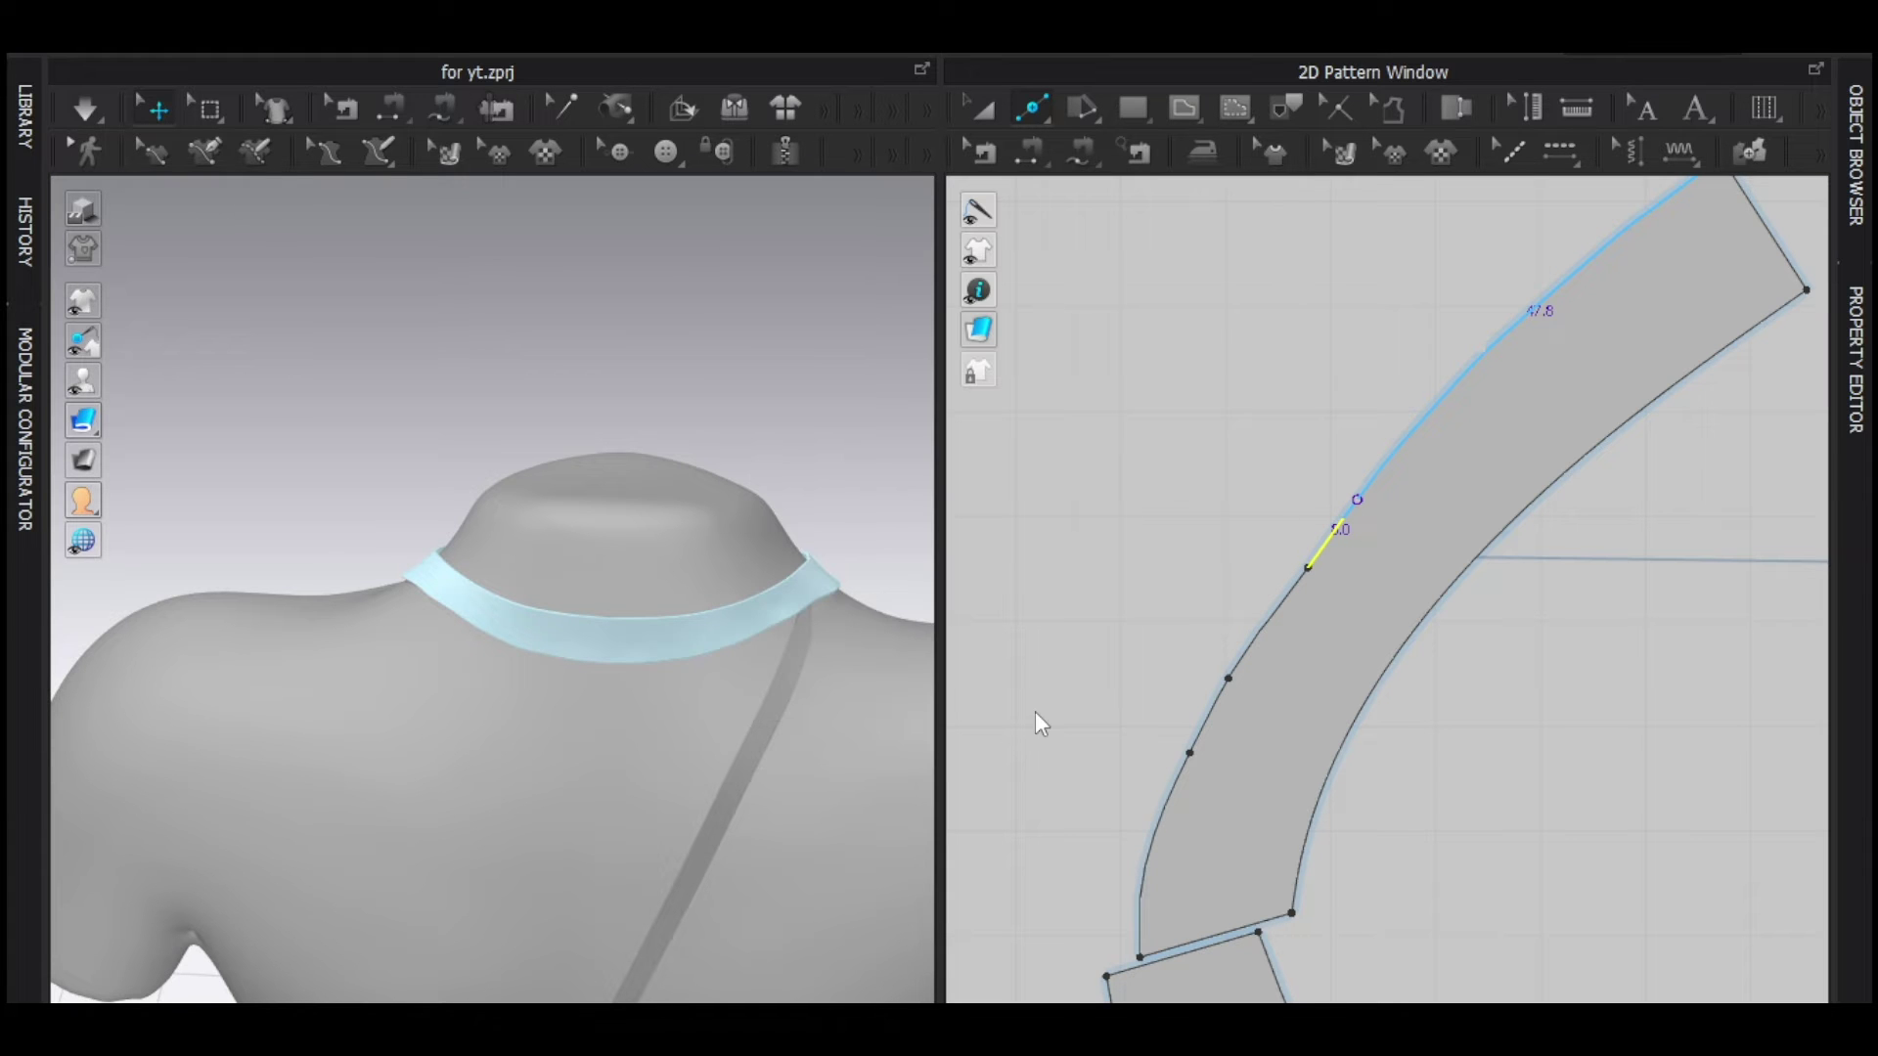
# Copy the existing strap pattern piece and try to paste a duplicate beside it.
pyautogui.scroll(-5, 1134, 689)
pyautogui.scroll(4, 1476, 671)
pyautogui.press('a')
pyautogui.click(1577, 694)
pyautogui.scroll(-3, 1384, 608)
pyautogui.hotkey('ctrl', 'c')
pyautogui.hotkey('ctrl', 'v')
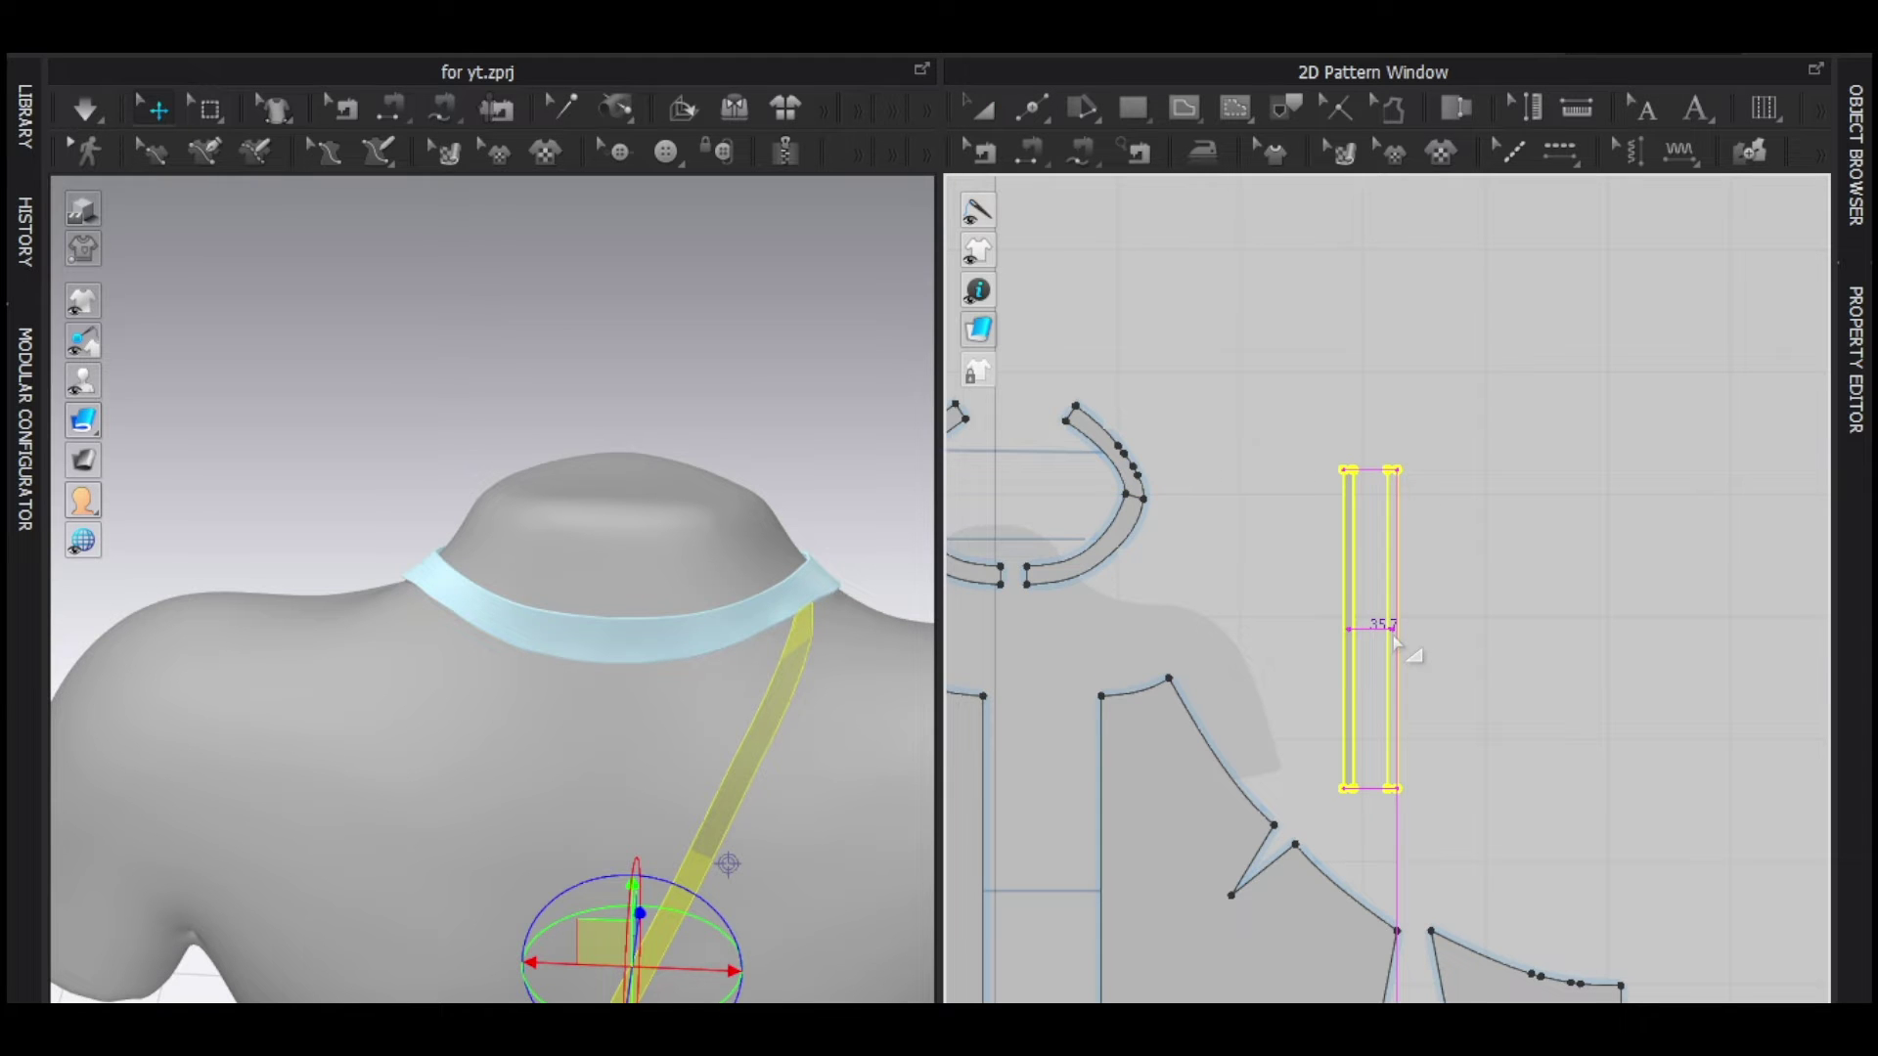
pyautogui.press('Escape')
# Flip the normal of the diagonal back strap, temporarily changing the garment's surface display to see its faces.
pyautogui.moveTo(211, 479); pyautogui.dragTo(254, 403, button='middle')
pyautogui.moveTo(83, 422)
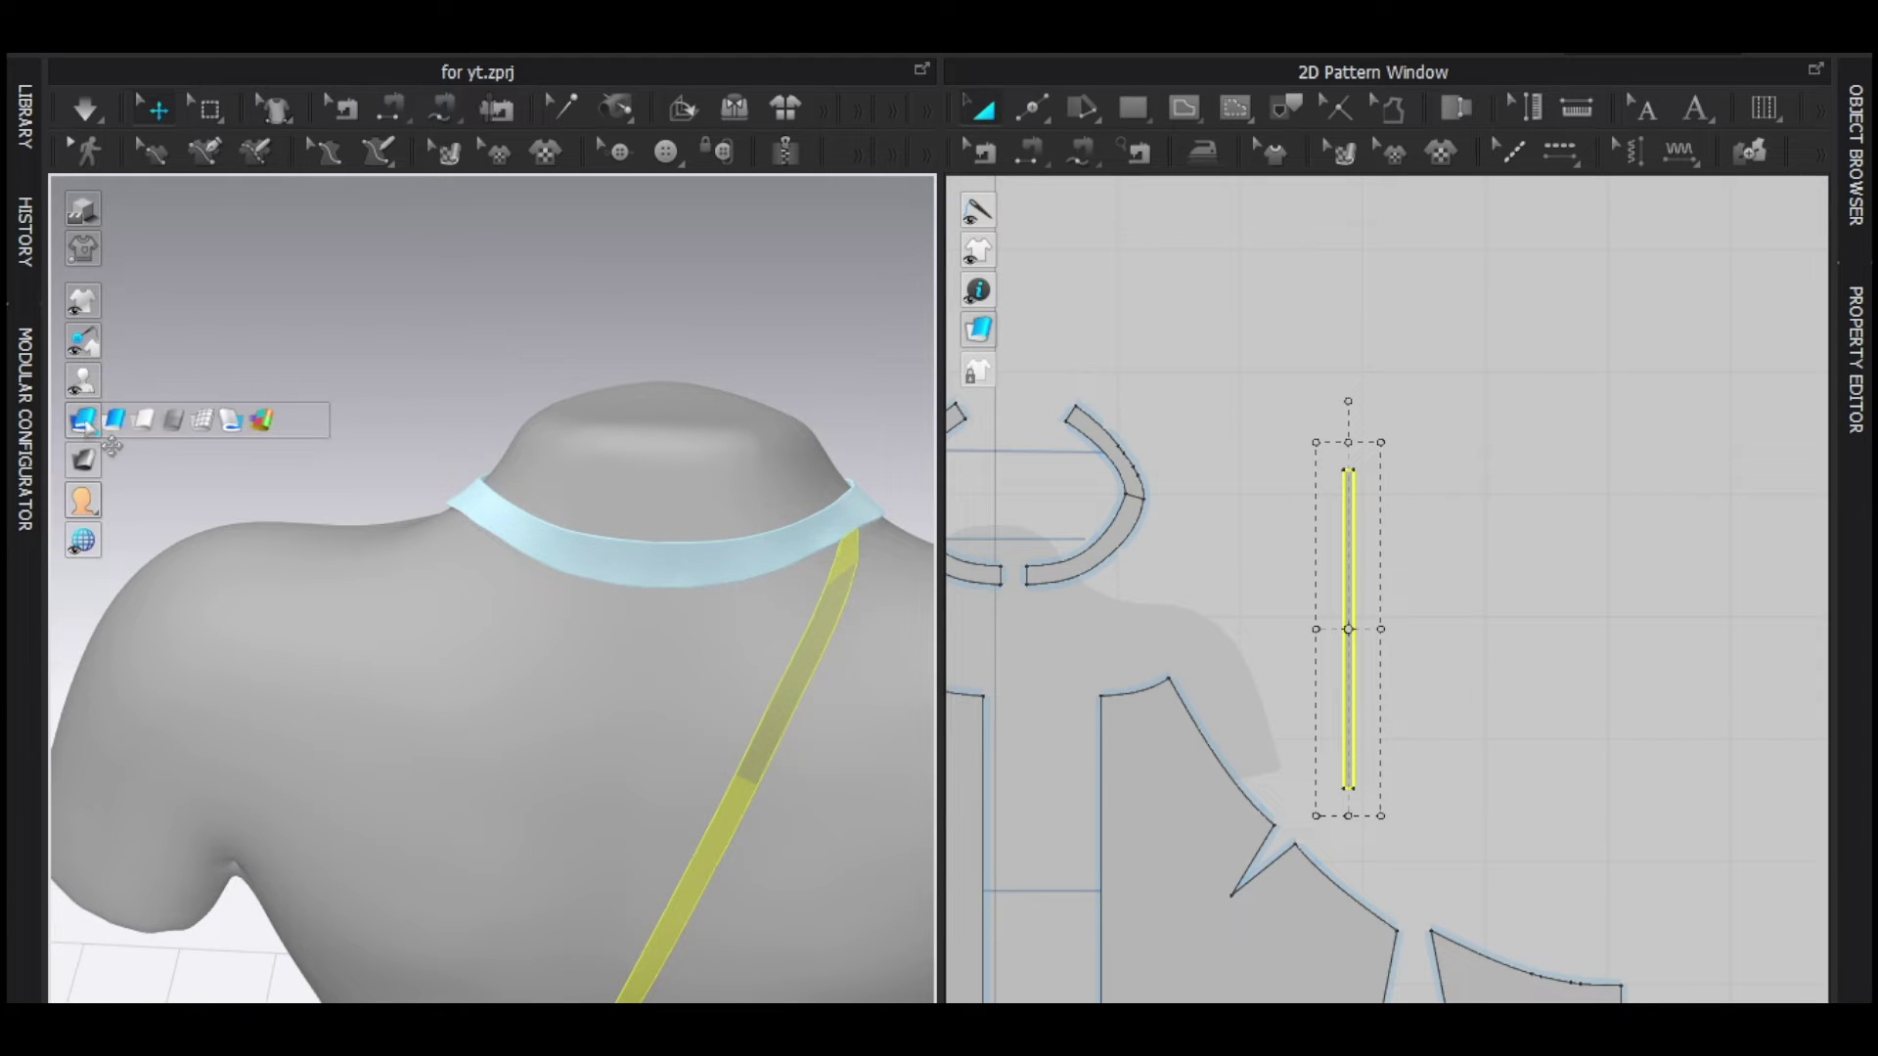
pyautogui.click(124, 420)
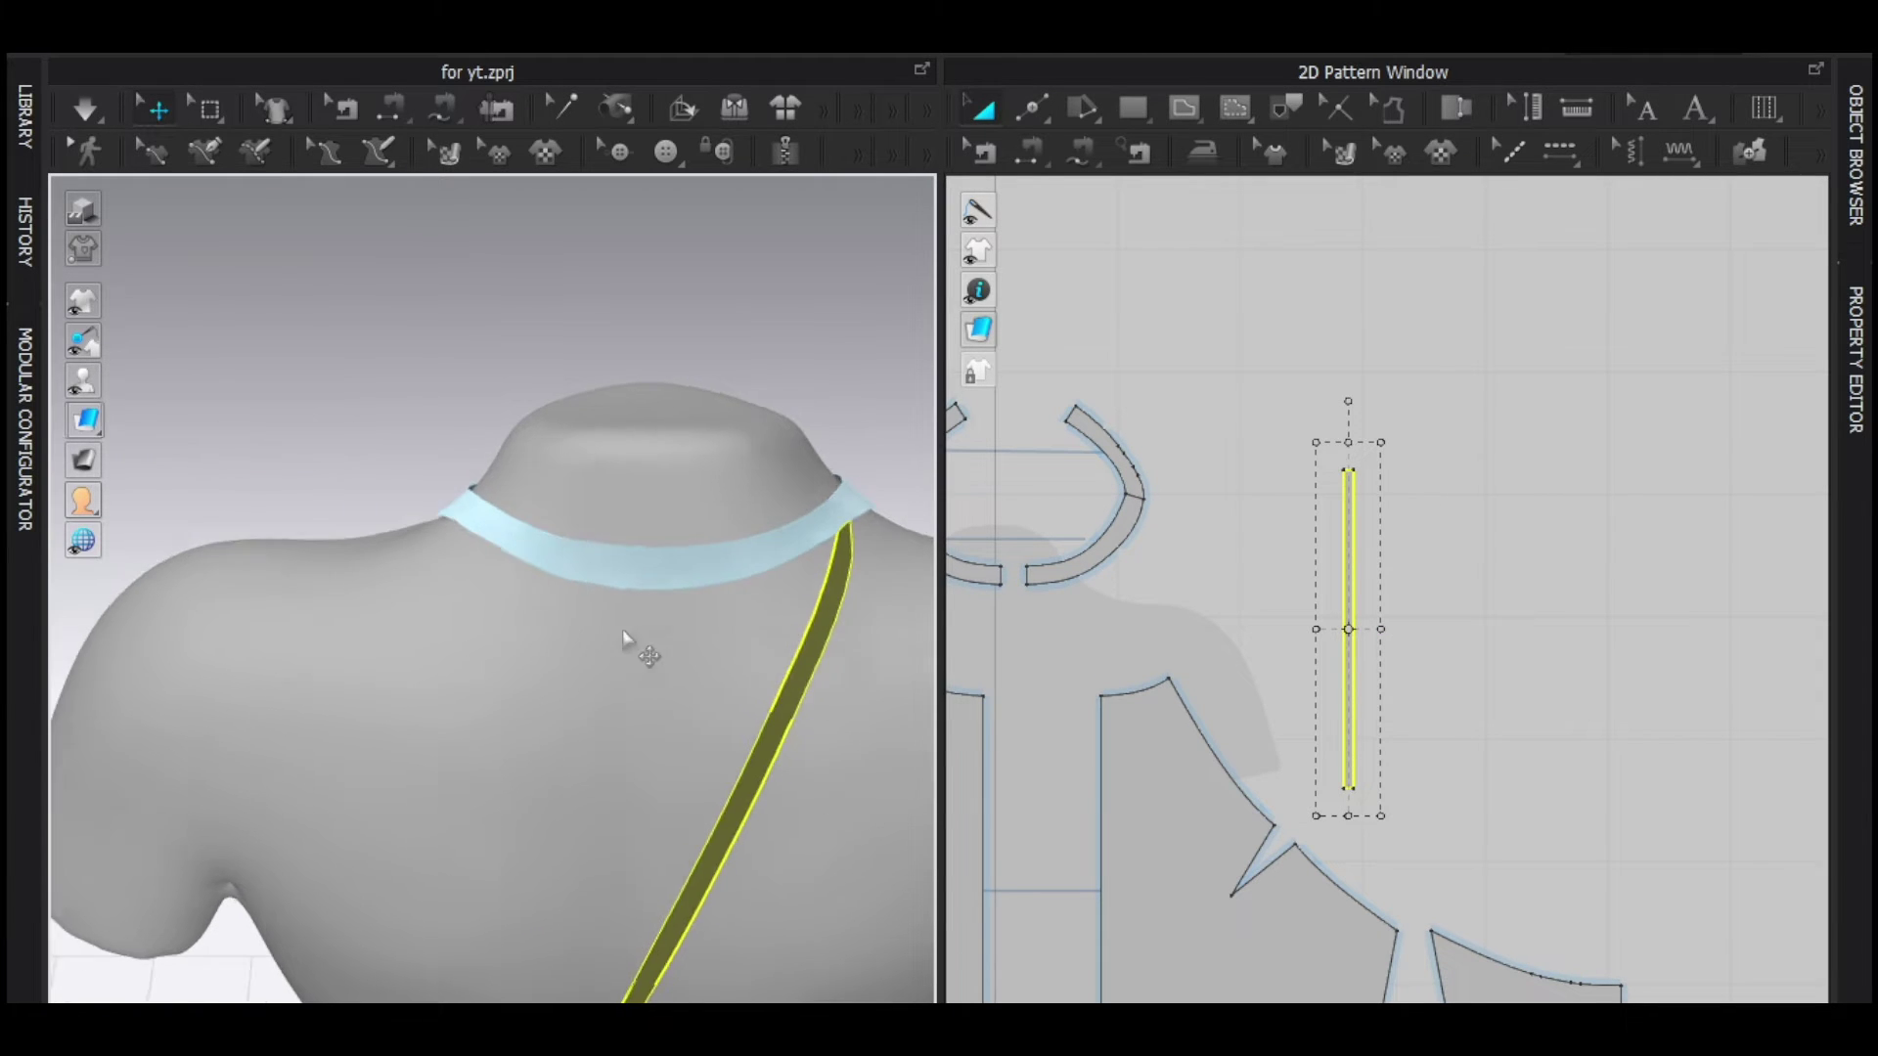
pyautogui.moveTo(583, 612); pyautogui.dragTo(682, 448, button='right')
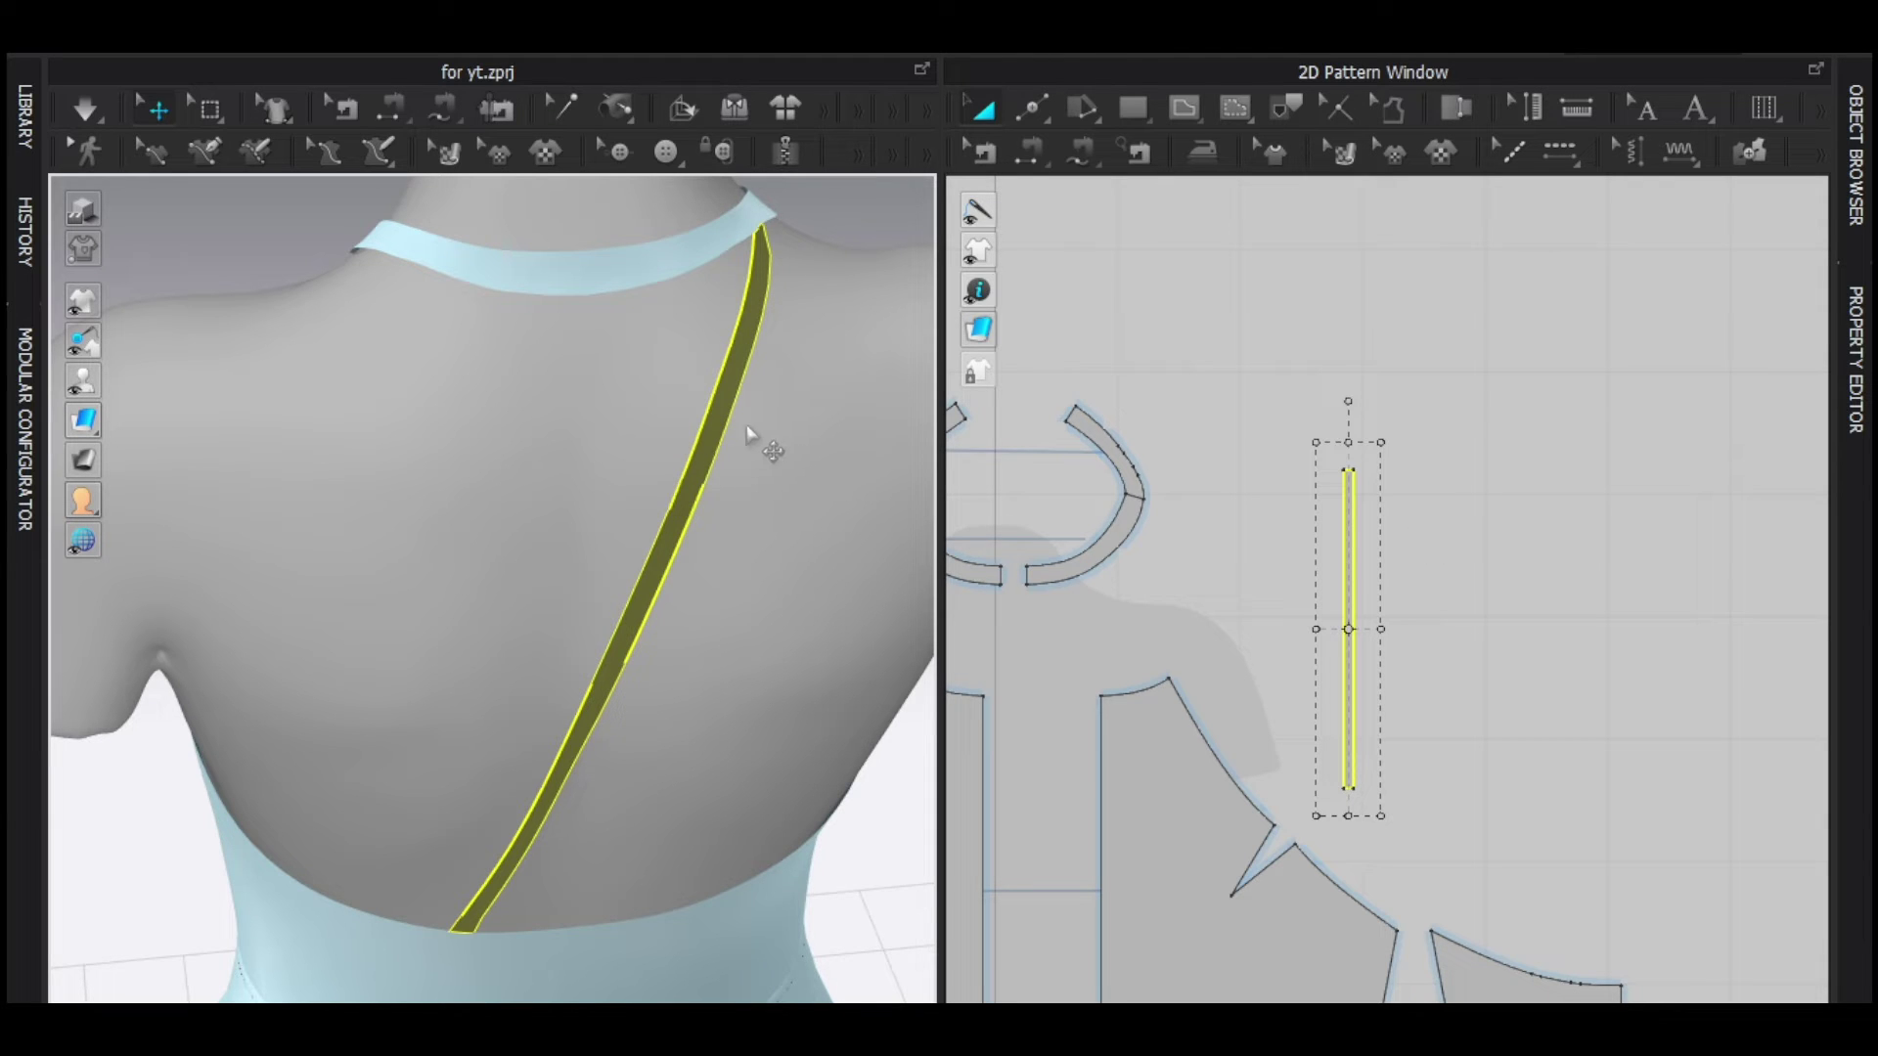
pyautogui.rightClick(721, 430)
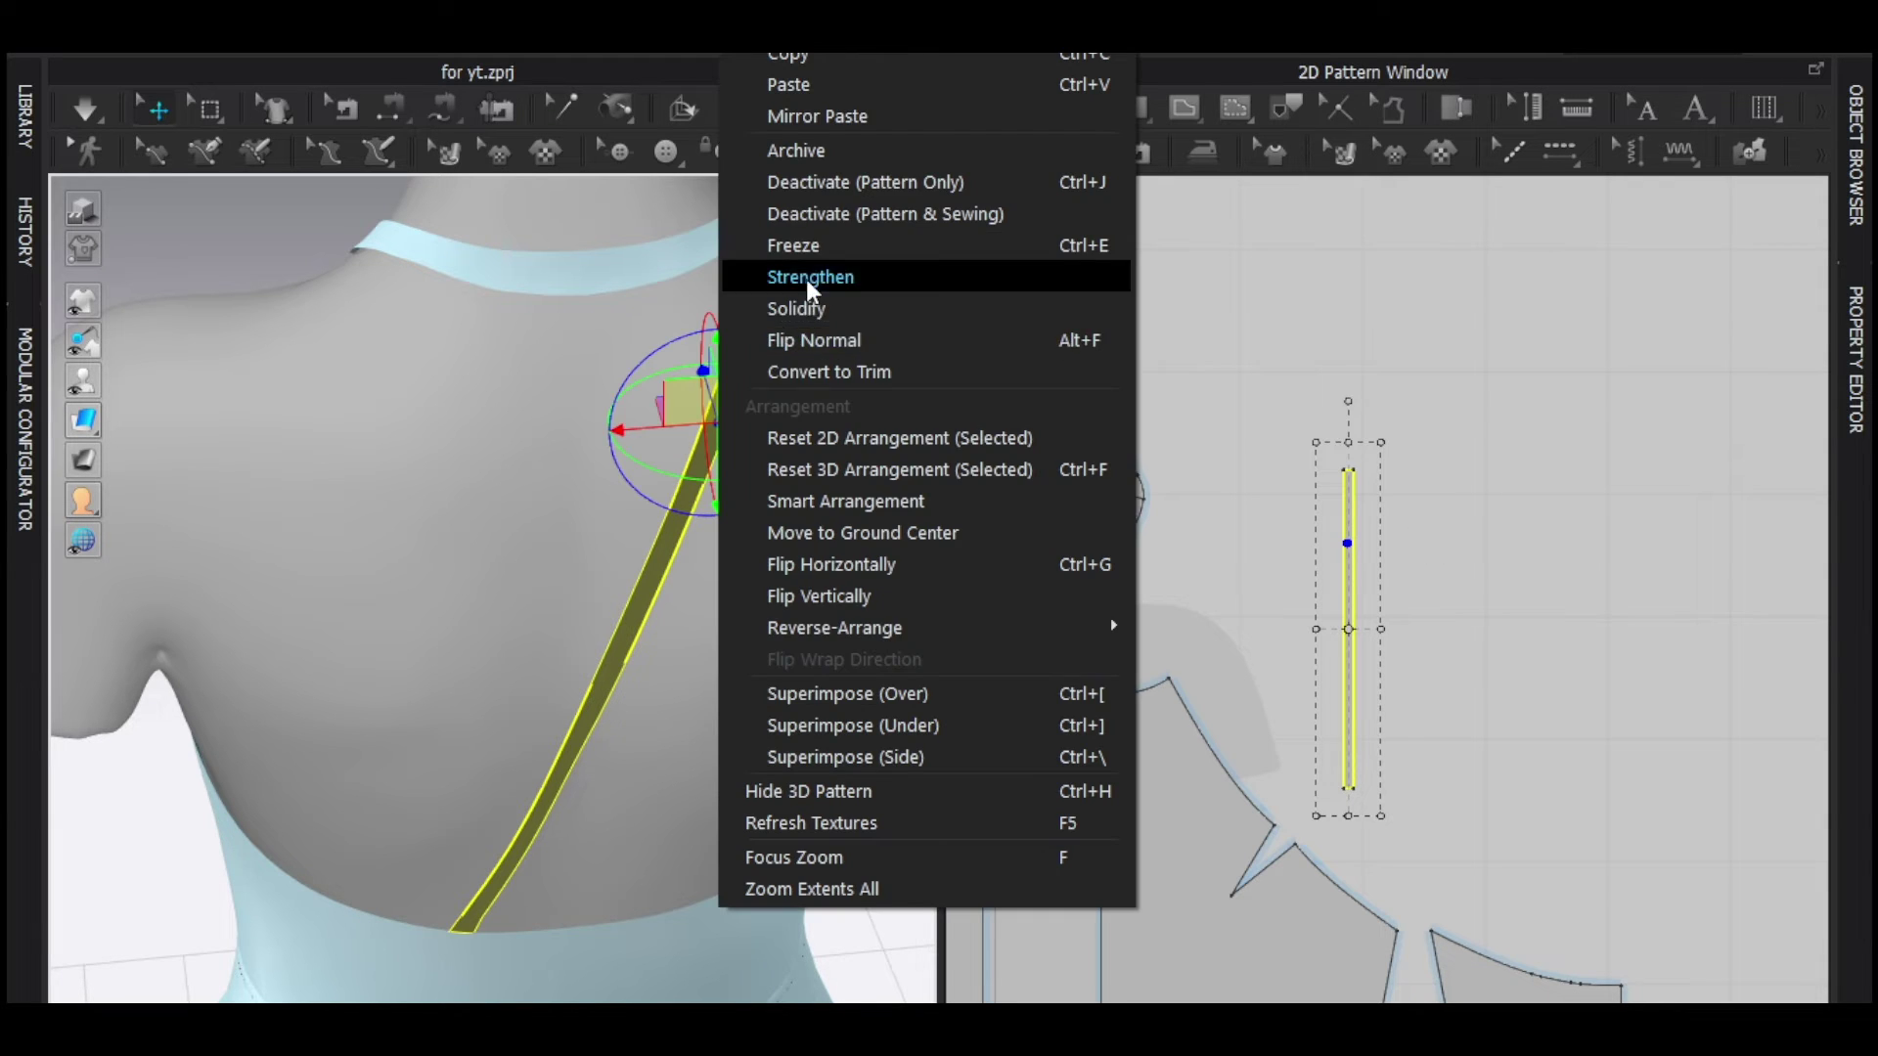
pyautogui.click(812, 344)
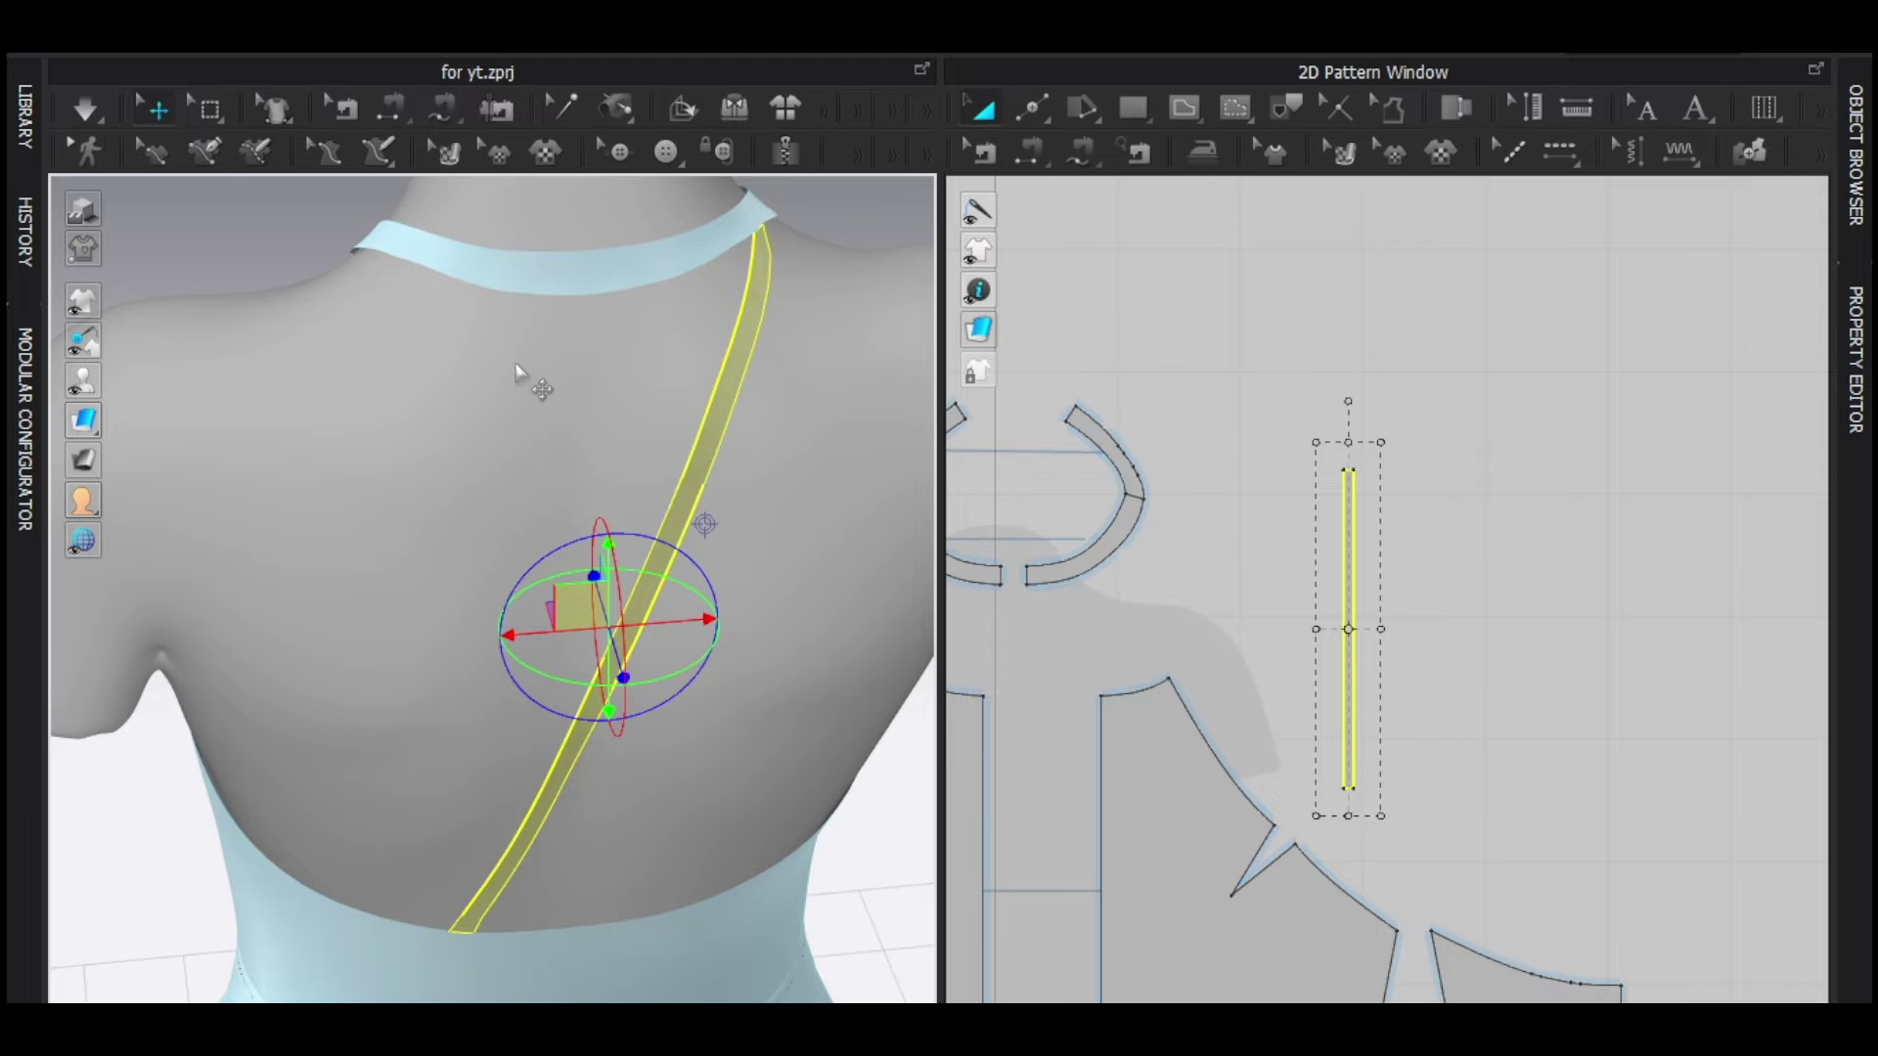
pyautogui.click(86, 422)
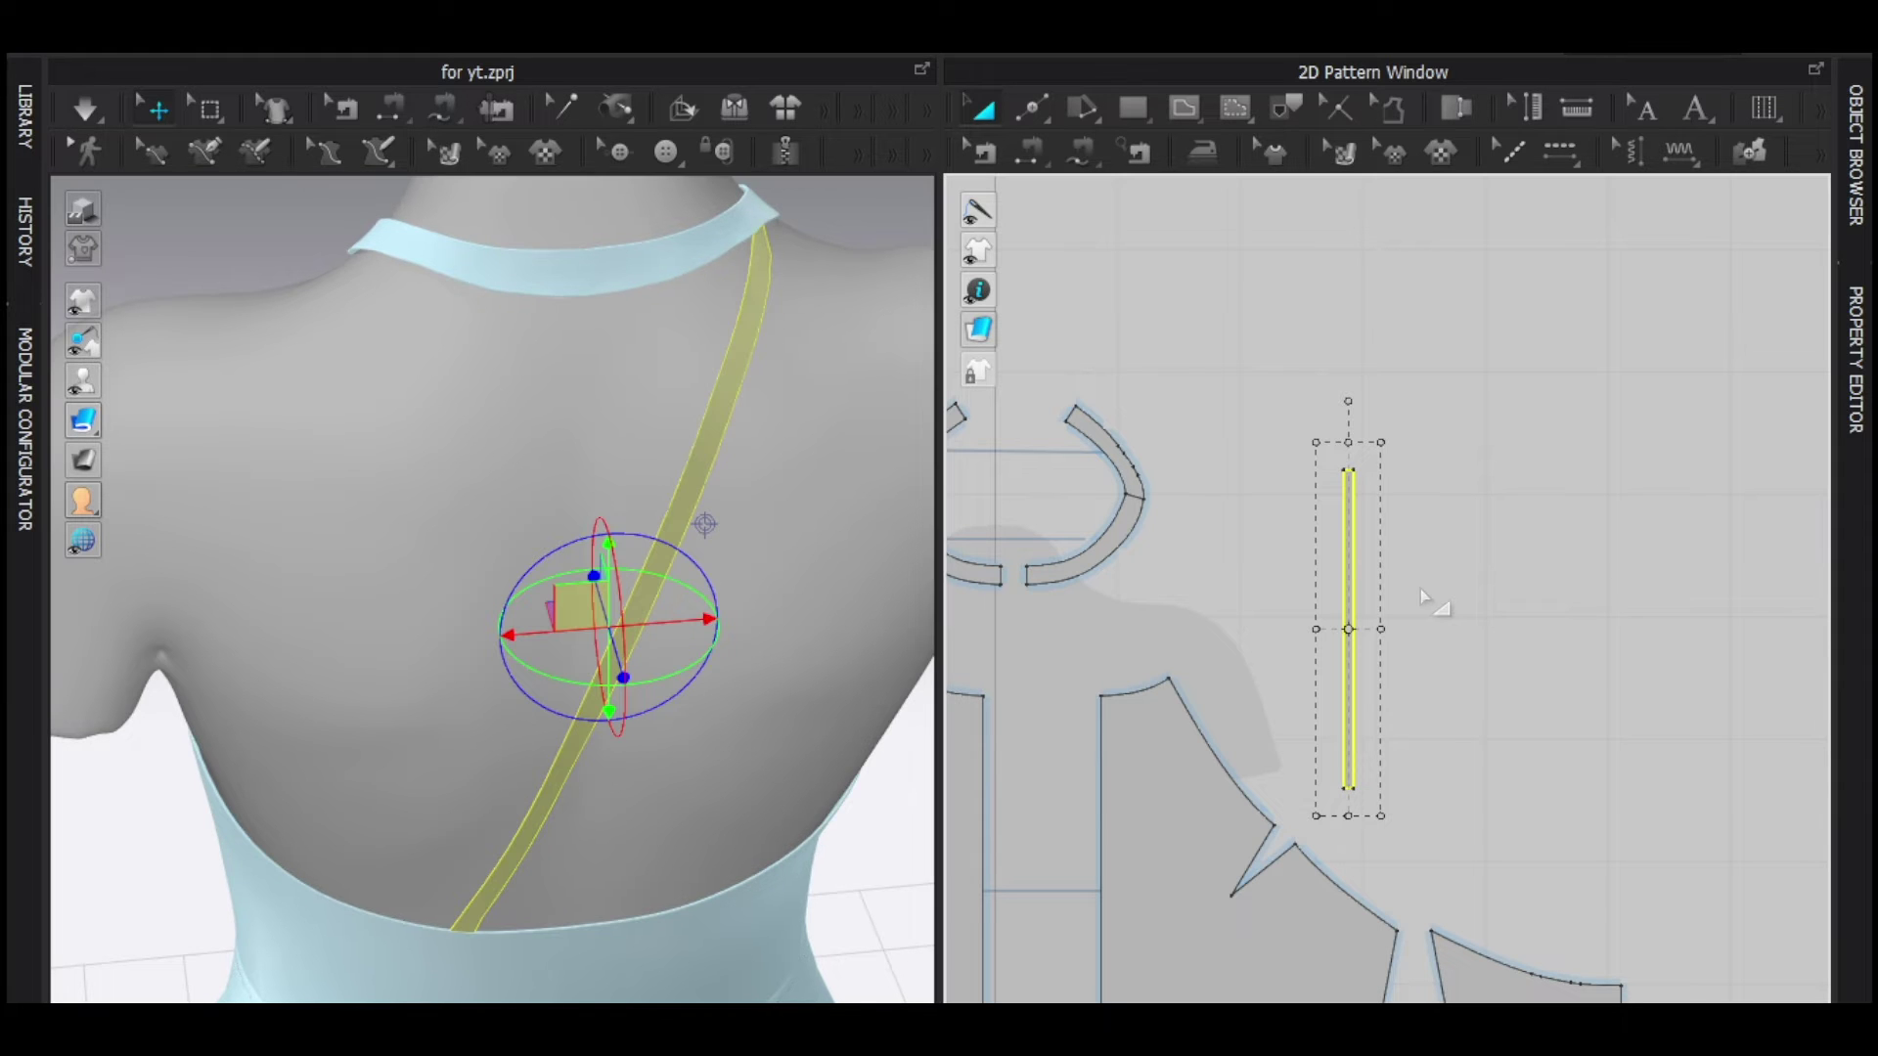
# Paste a duplicate of the strap beside the original and sew its upper end to the neckband's second 8 mm segment.
pyautogui.hotkey('ctrl', 'v')
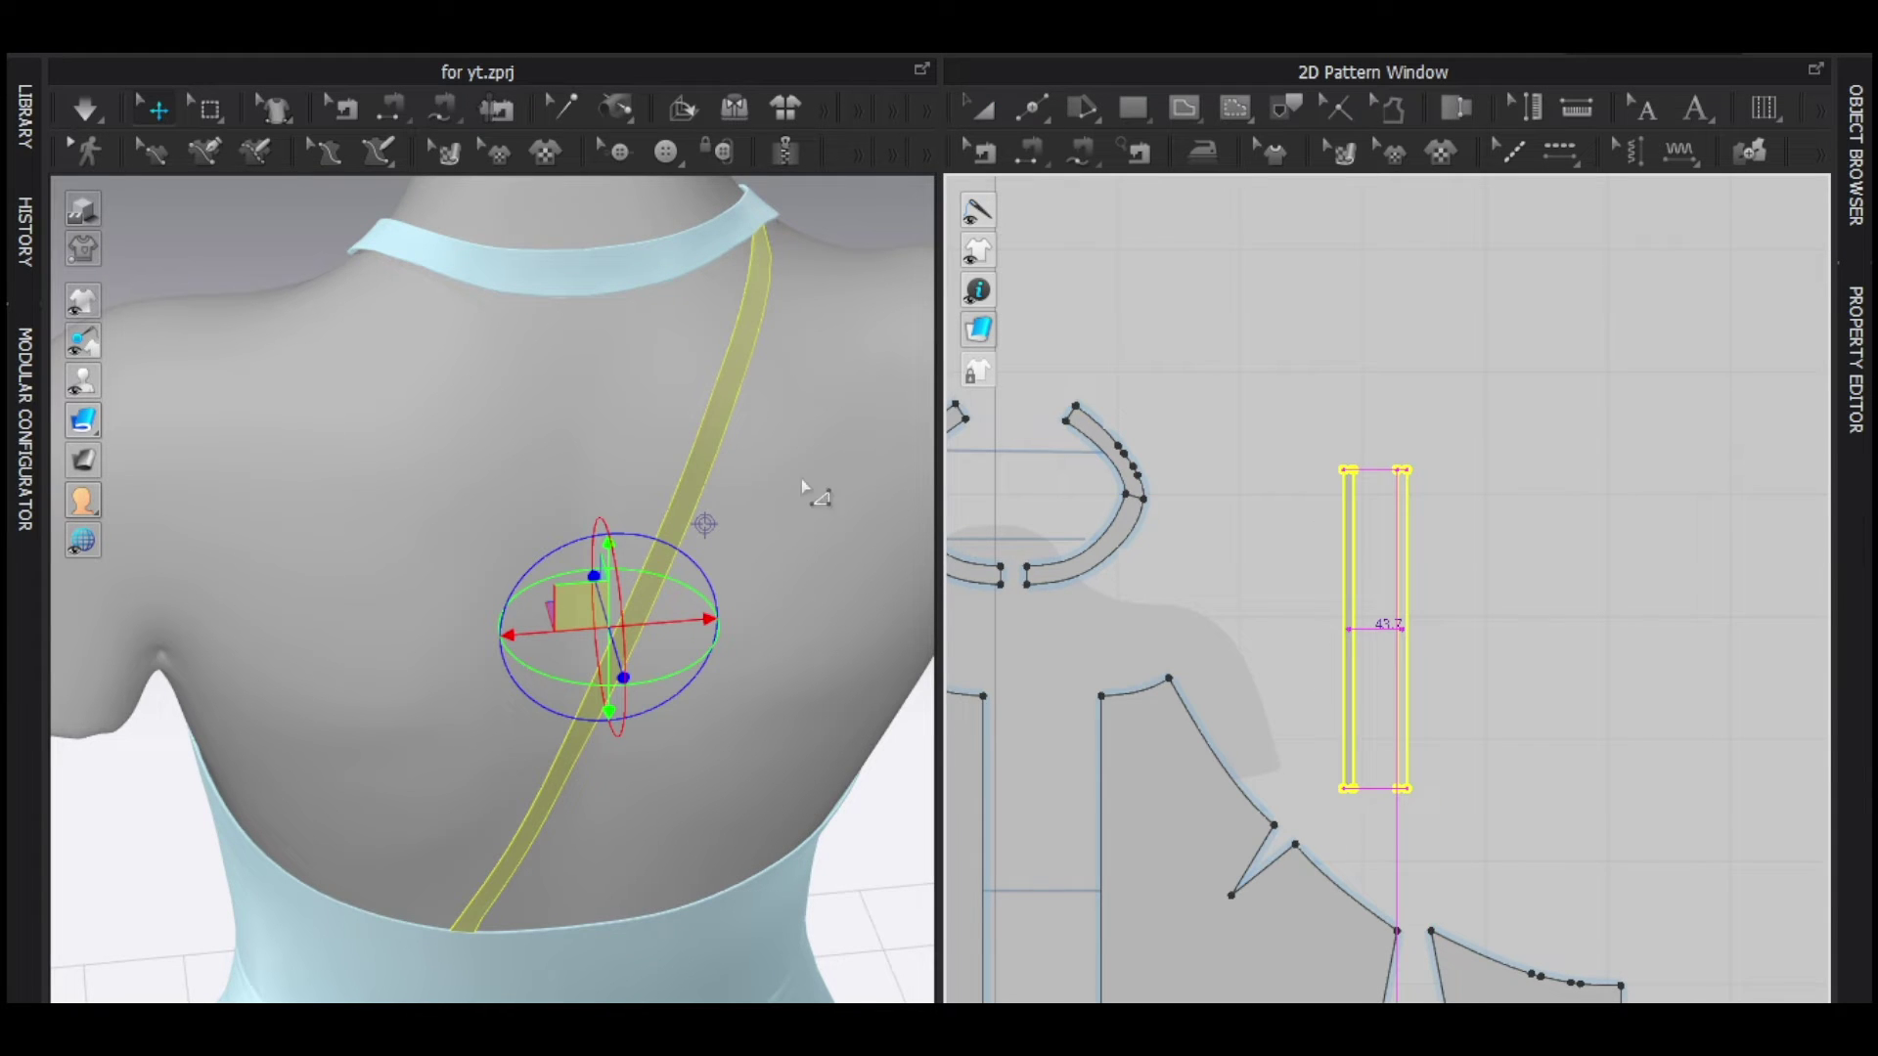
pyautogui.scroll(3, 1321, 361)
pyautogui.press('n')
pyautogui.click(1449, 554)
pyautogui.moveTo(1216, 511); pyautogui.dragTo(1709, 579, button='middle')
pyautogui.scroll(3, 1124, 532)
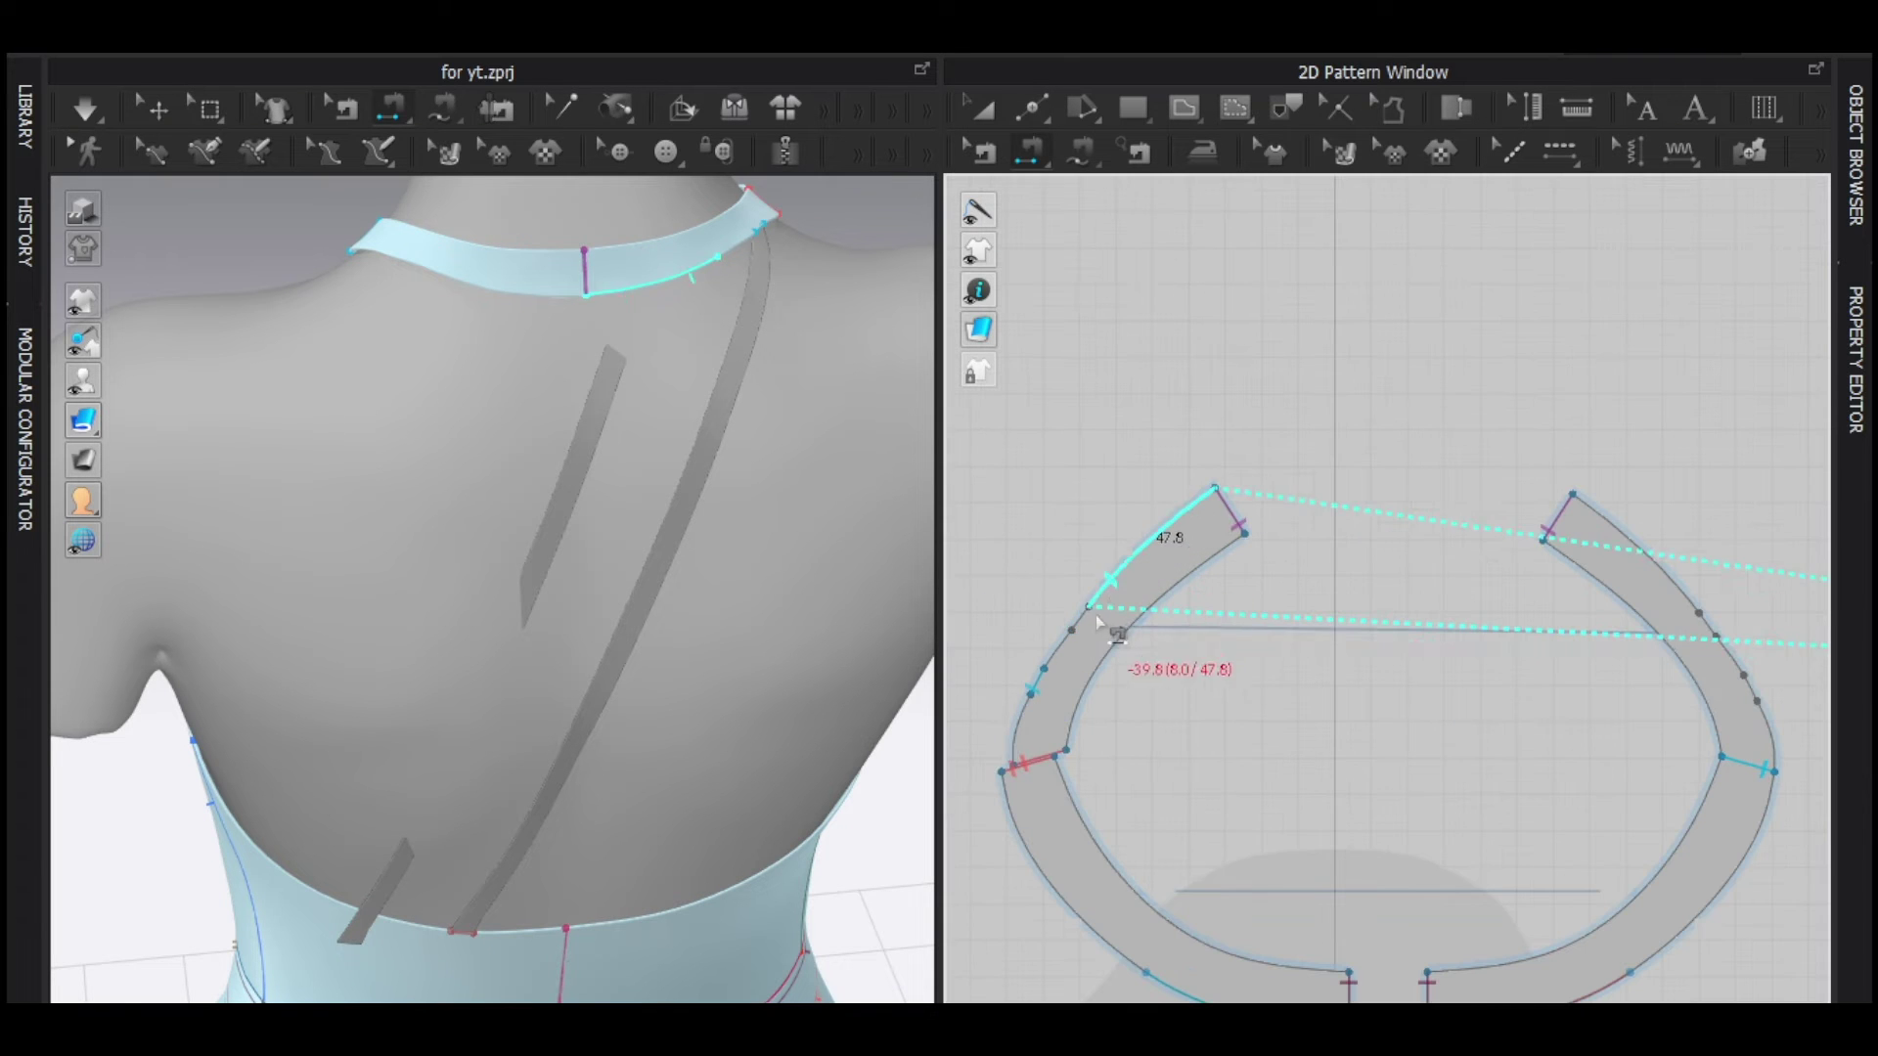
pyautogui.click(1075, 629)
# Sew the duplicate strap's lower end to the second 8 mm segment on the back bodice's upper curve.
pyautogui.scroll(-5, 1080, 631)
pyautogui.scroll(-1, 1254, 419)
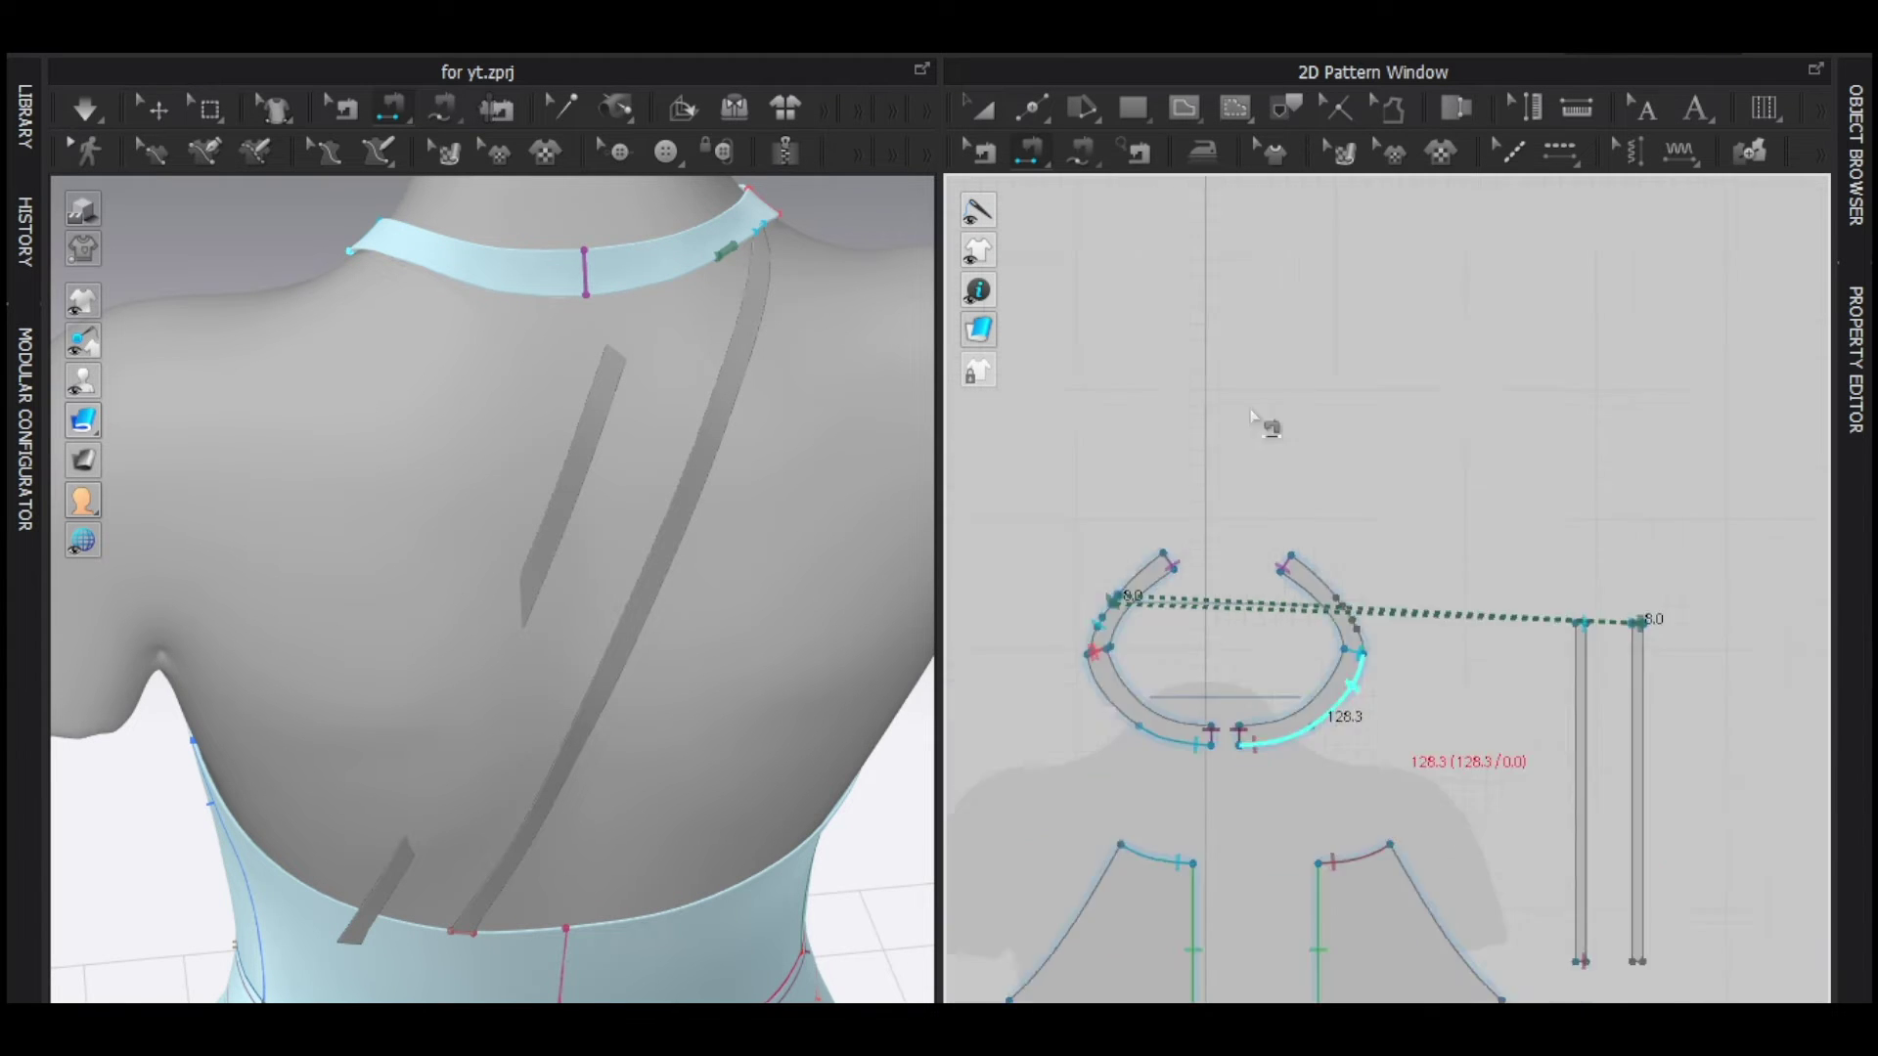
pyautogui.scroll(-3, 1254, 418)
pyautogui.scroll(3, 1473, 749)
pyautogui.click(1421, 644)
pyautogui.scroll(3, 1521, 786)
pyautogui.click(1588, 888)
pyautogui.press('q')
# Move the duplicate strap in 3D so it lies over the avatar's back beside the first strap.
pyautogui.scroll(-4, 486, 508)
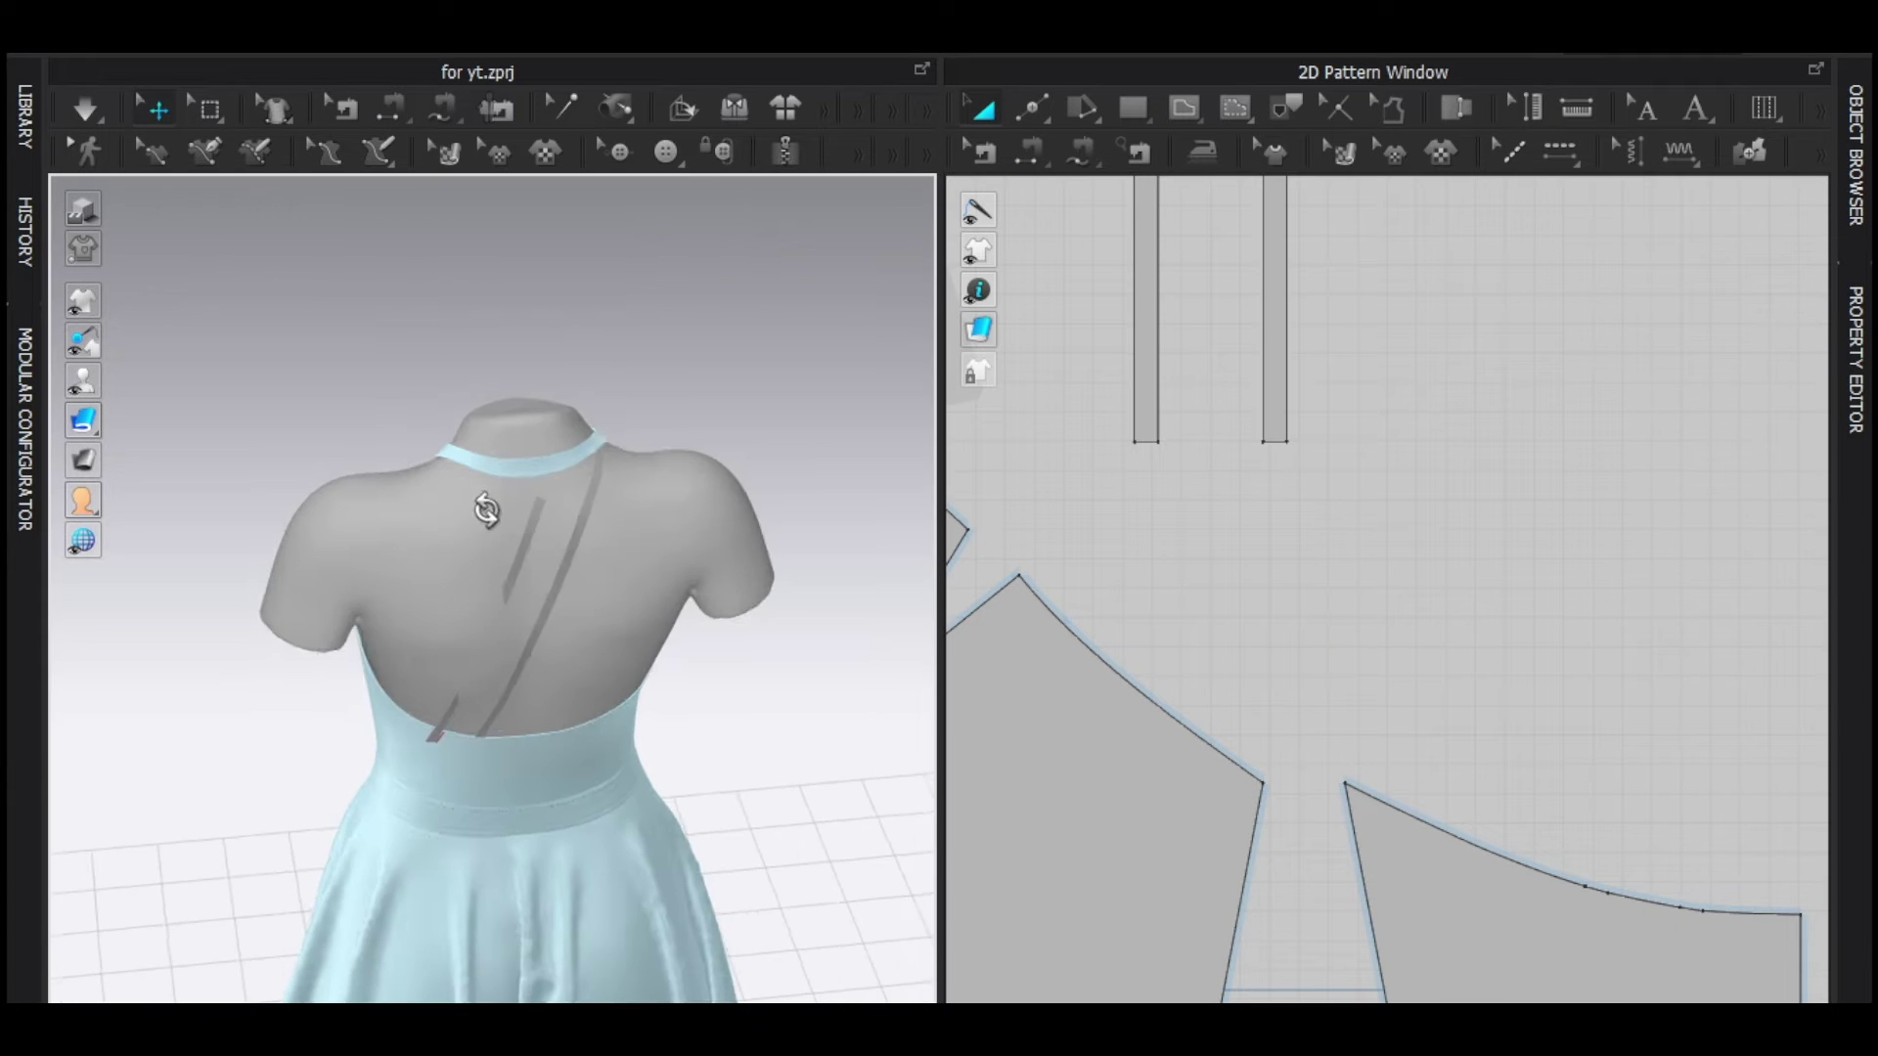
pyautogui.moveTo(474, 494); pyautogui.dragTo(573, 526, button='right')
pyautogui.scroll(1, 574, 499)
pyautogui.moveTo(557, 507); pyautogui.dragTo(615, 506)
pyautogui.moveTo(524, 515); pyautogui.dragTo(592, 519, button='right')
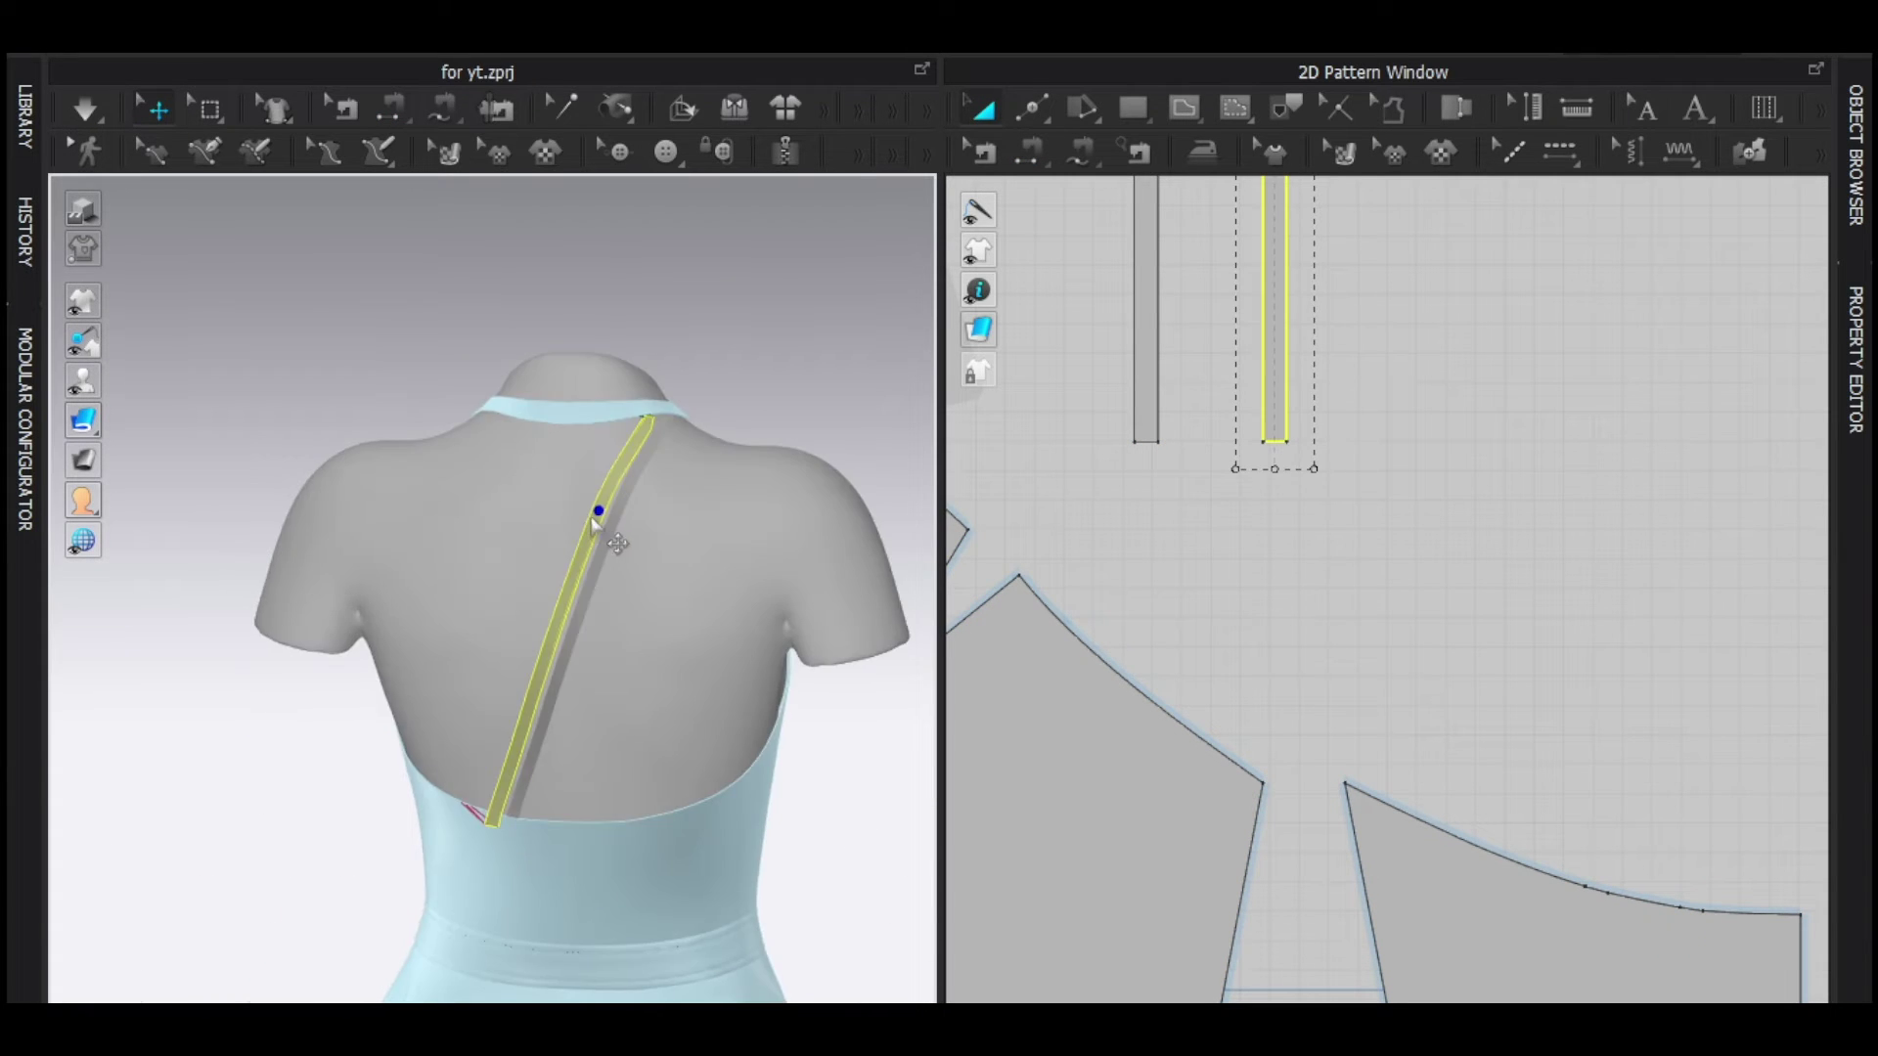
# Shorten the second strap's pattern piece at both ends, making it shorter than the first strap.
pyautogui.moveTo(1304, 217); pyautogui.dragTo(1362, 732, button='middle')
pyautogui.scroll(-3, 1317, 531)
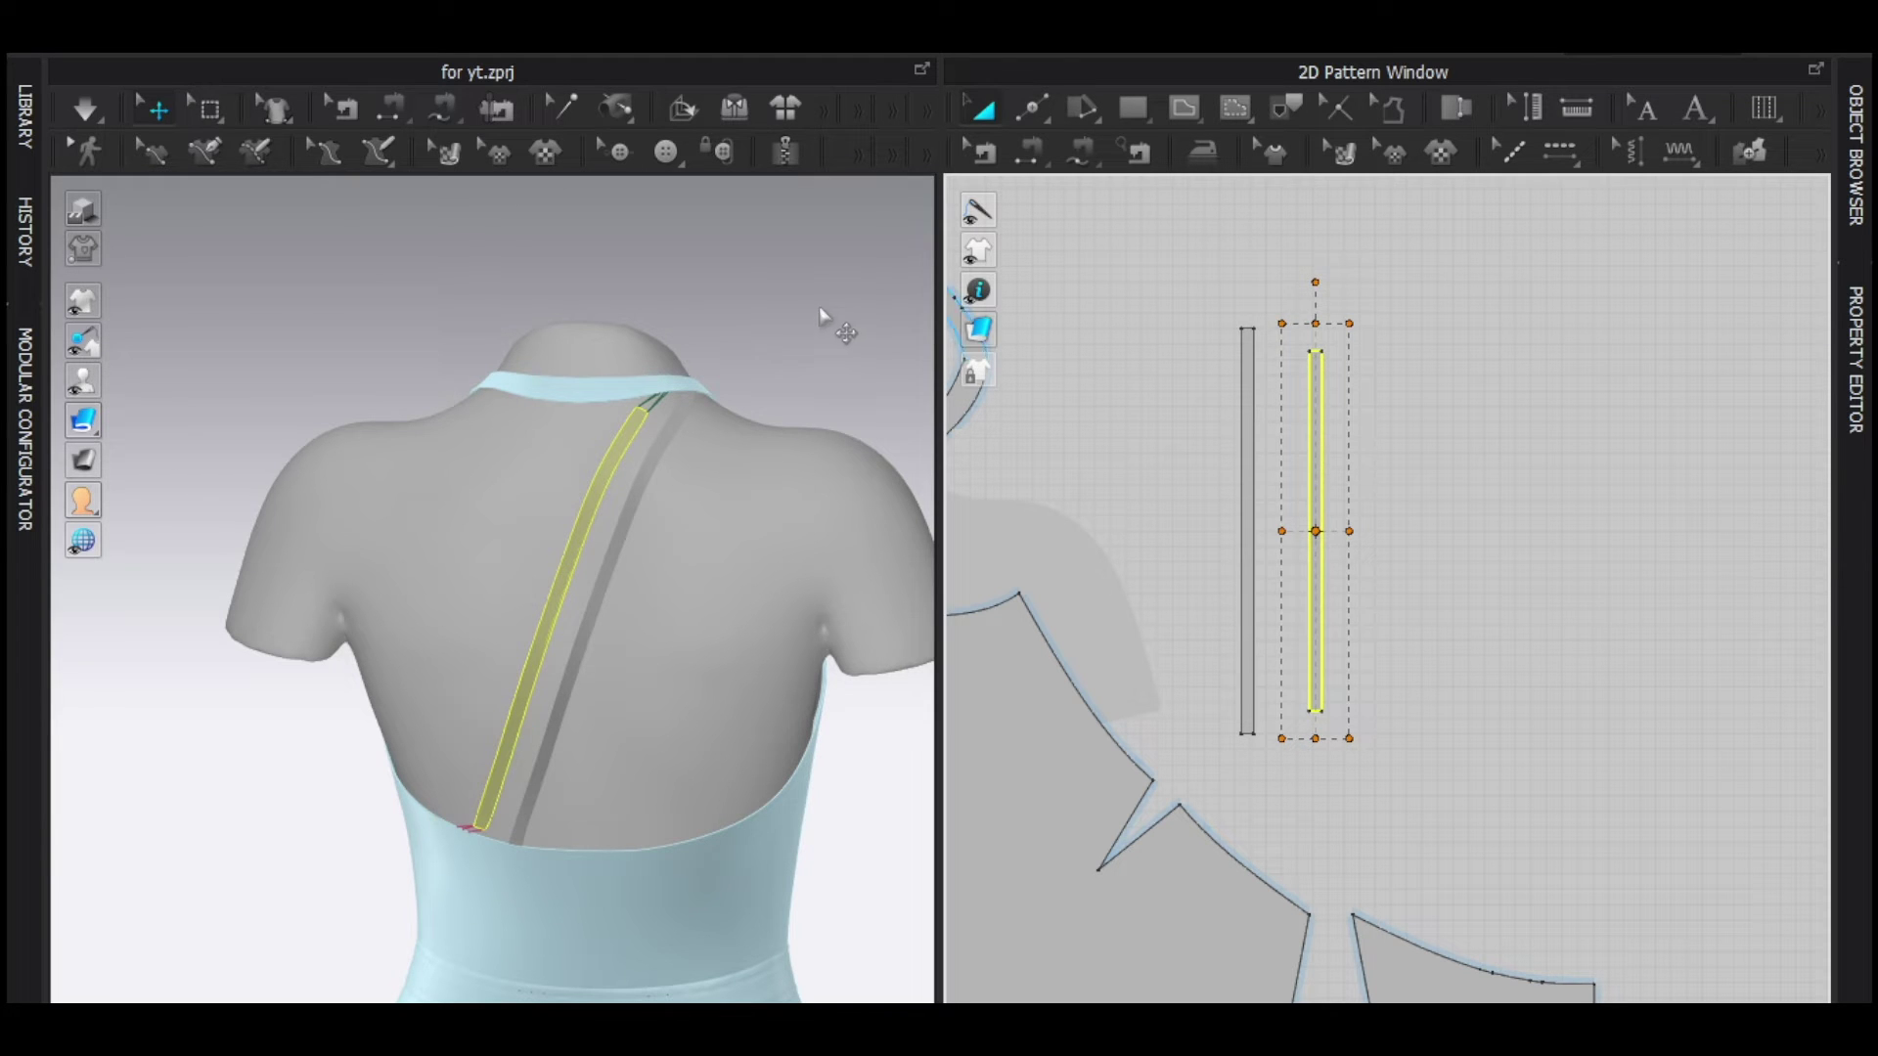
pyautogui.click(771, 309)
# Simulate the garment to drape the second strap against the back, and stop the simulation.
pyautogui.moveTo(665, 494); pyautogui.dragTo(744, 509, button='right')
pyautogui.moveTo(743, 622); pyautogui.dragTo(742, 536, button='middle')
pyautogui.moveTo(736, 536); pyautogui.dragTo(681, 536, button='right')
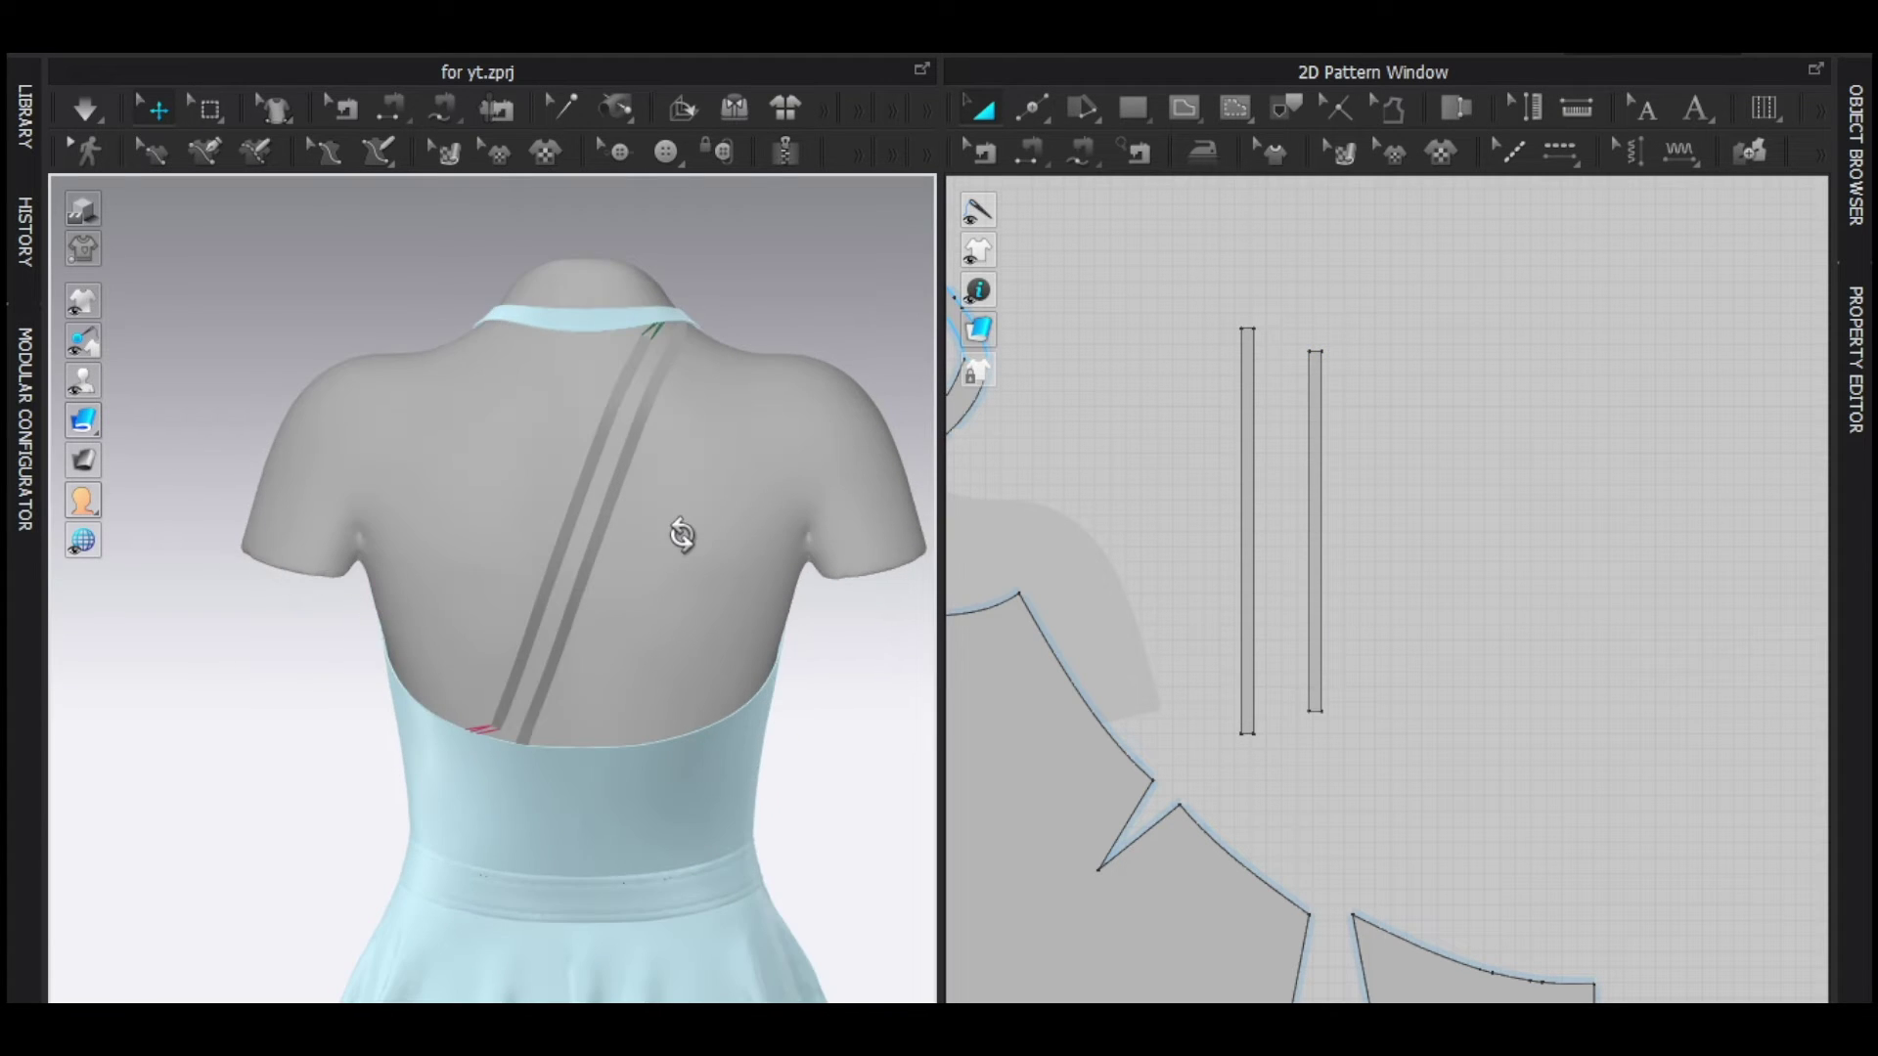
pyautogui.press('space')
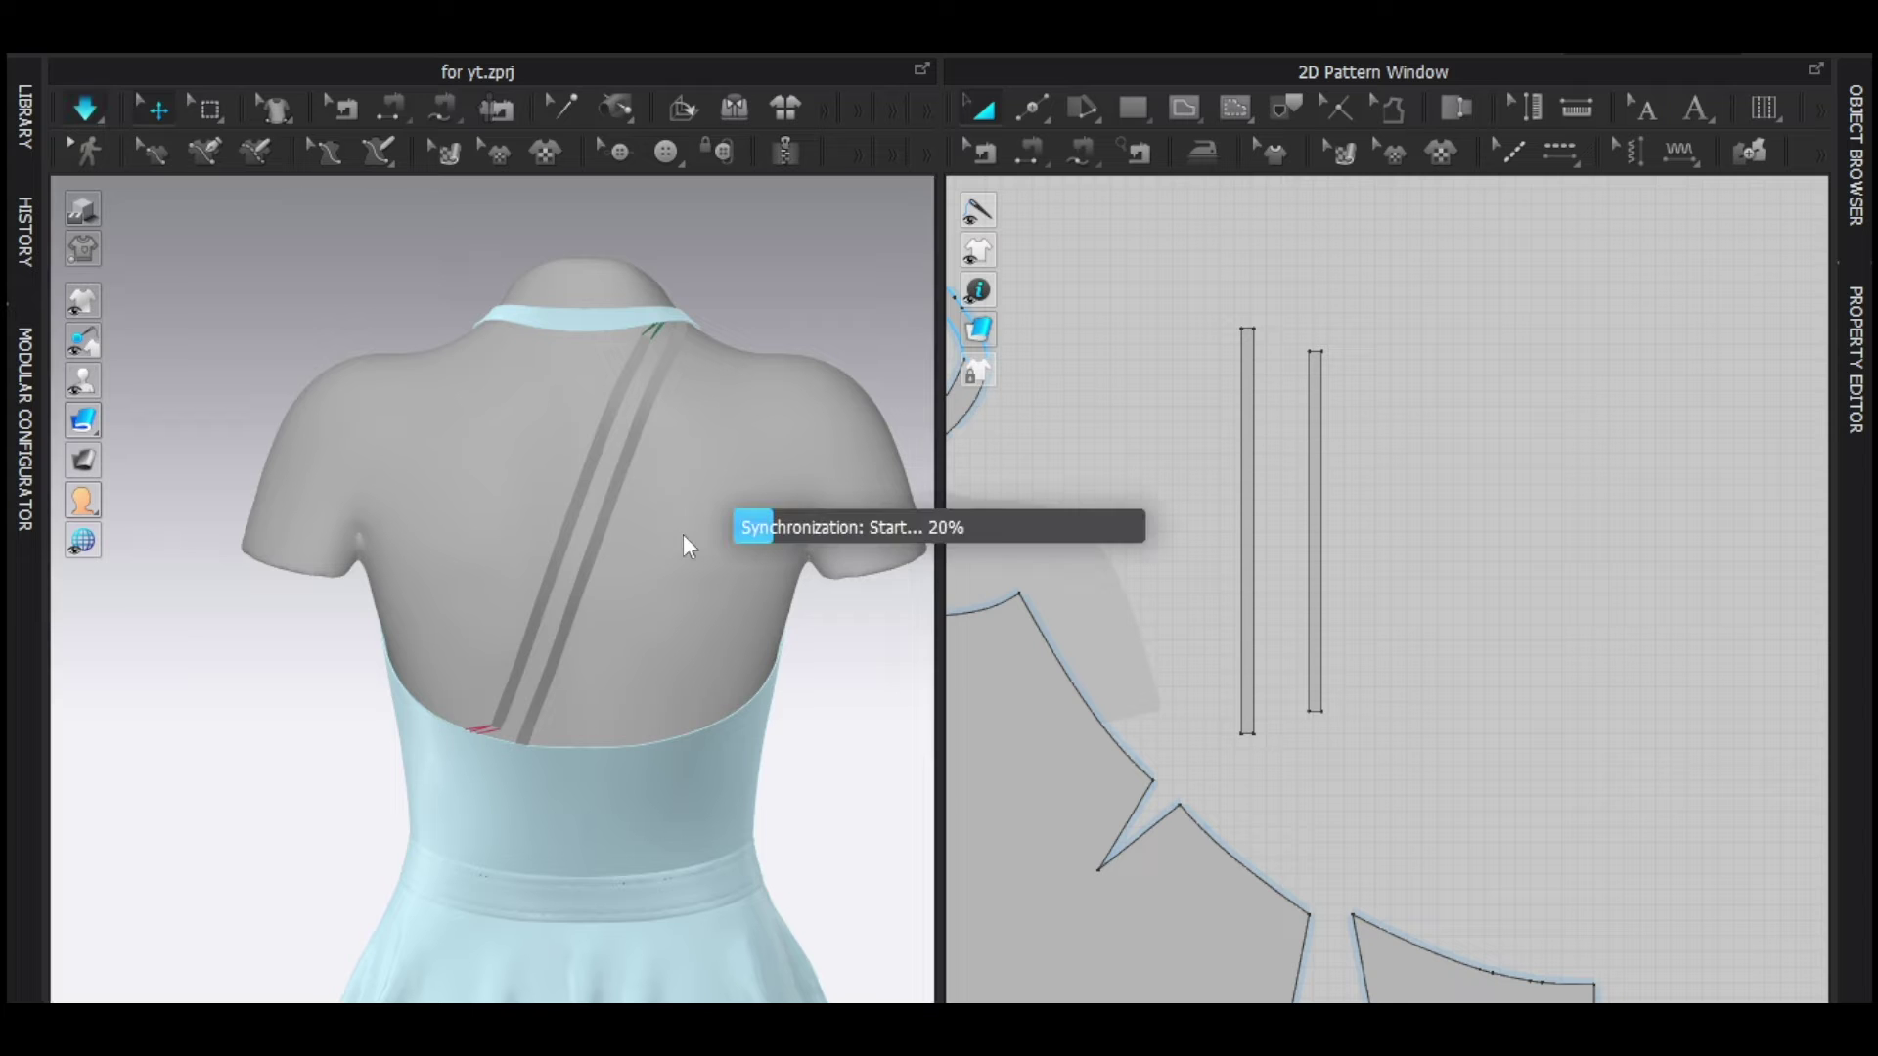
pyautogui.press('space')
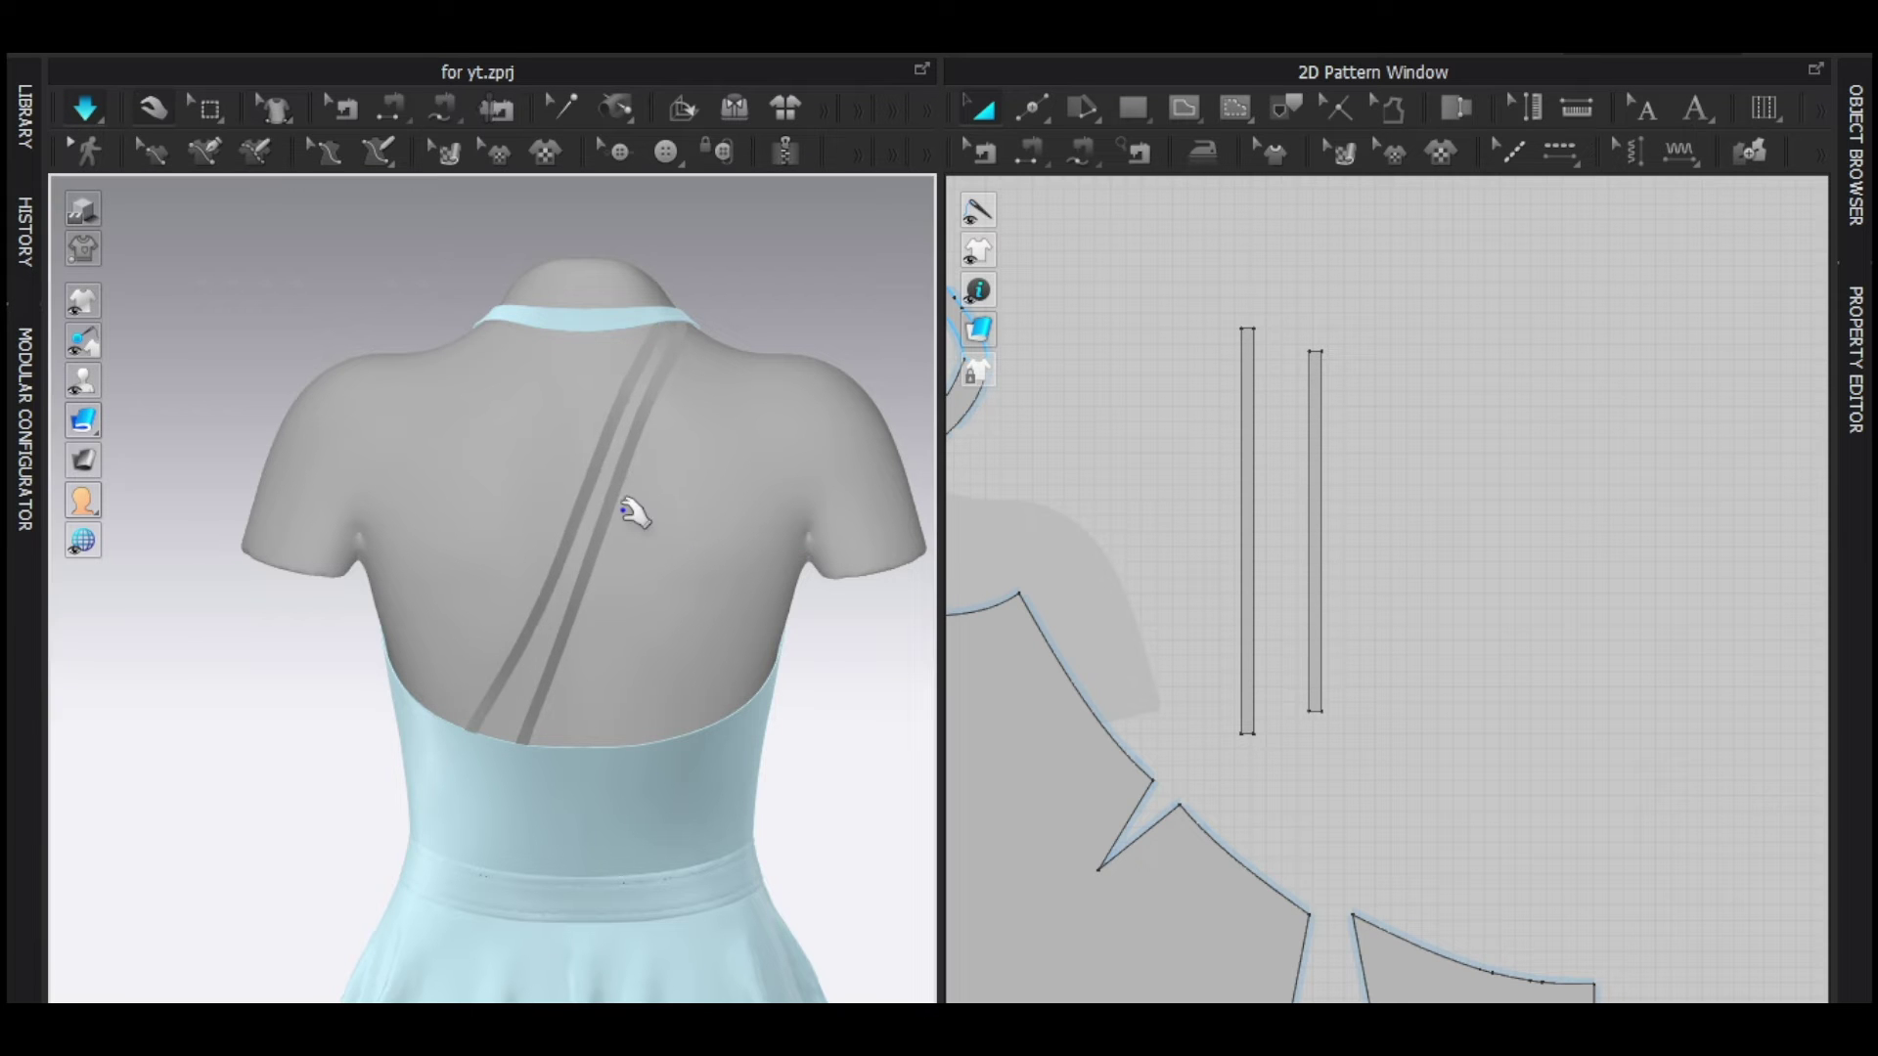
pyautogui.moveTo(458, 620)
pyautogui.mouseDown(button='right')
pyautogui.moveTo(583, 616)
pyautogui.moveTo(470, 614)
pyautogui.mouseUp(button='right')
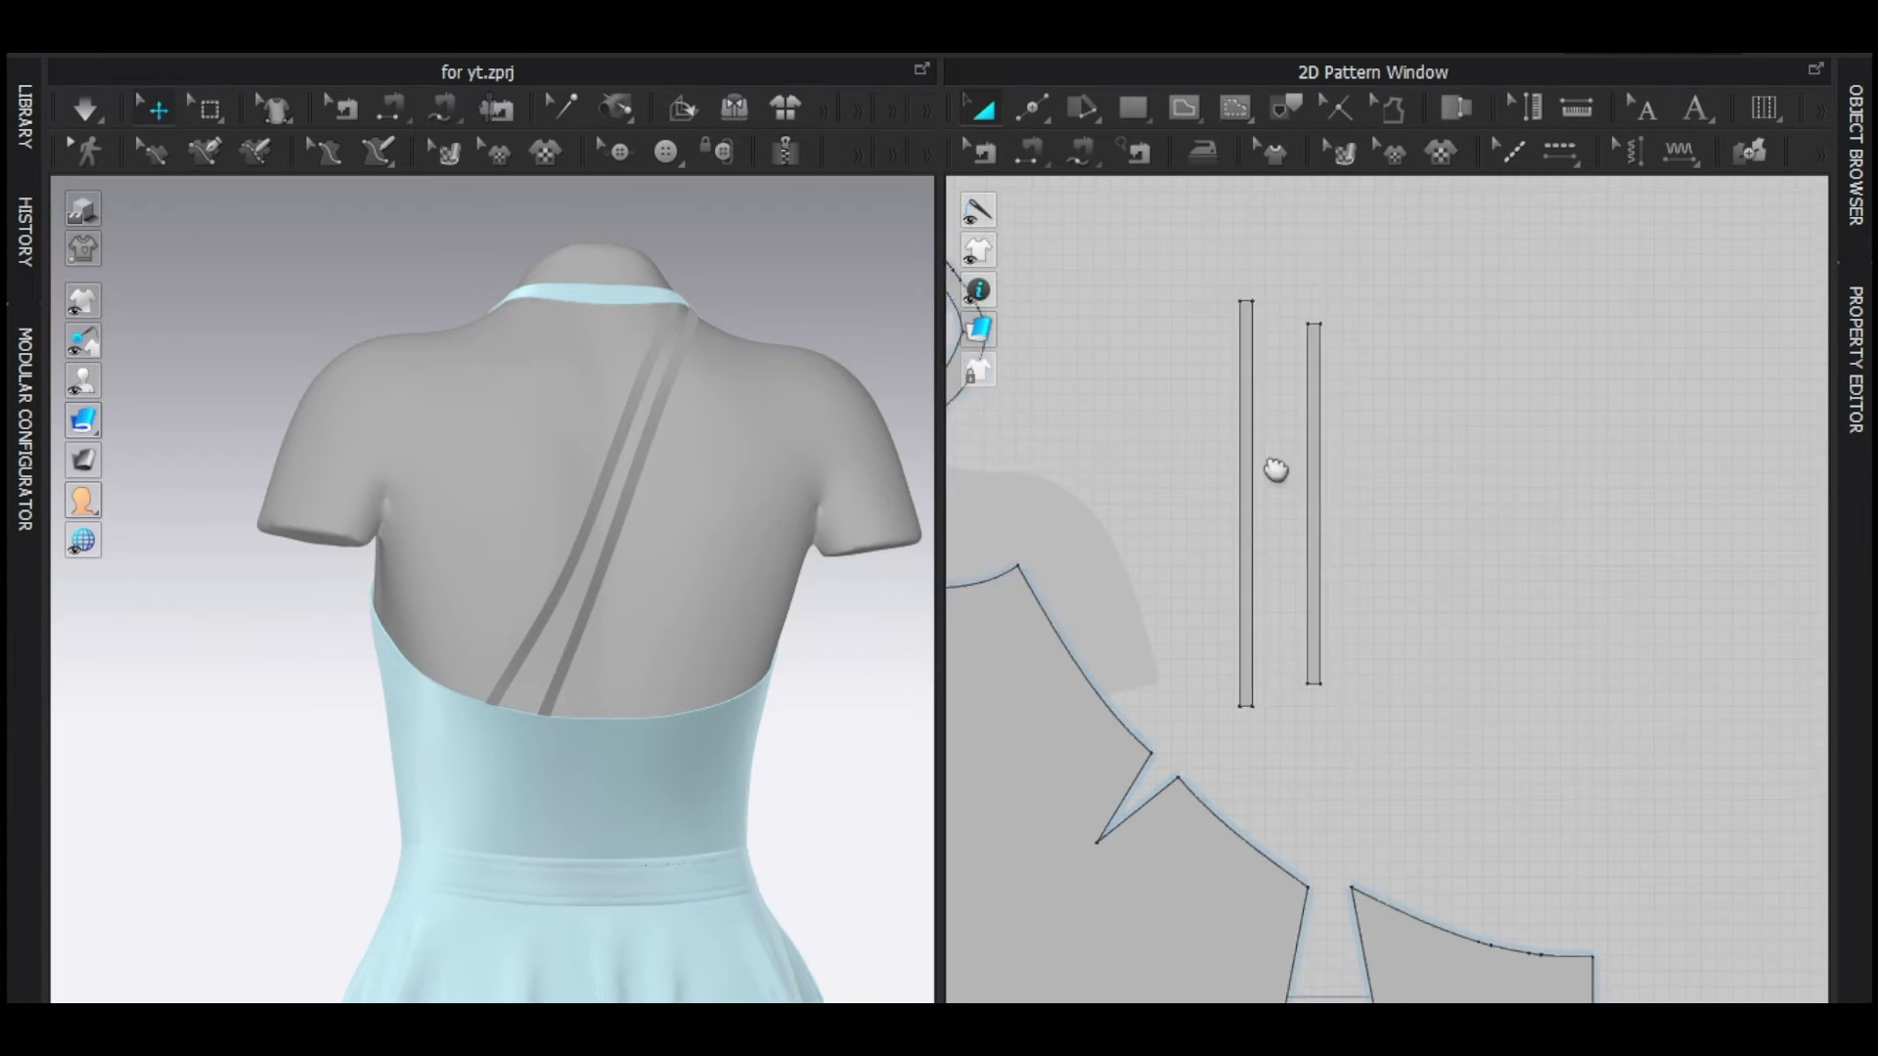
# Try to shift the second strap's 8 mm segment along the back bodice's upper curve toward the side seam.
pyautogui.scroll(10, 1421, 545)
pyautogui.press('z')
pyautogui.moveTo(1400, 592); pyautogui.dragTo(1530, 745)
pyautogui.click(1560, 697)
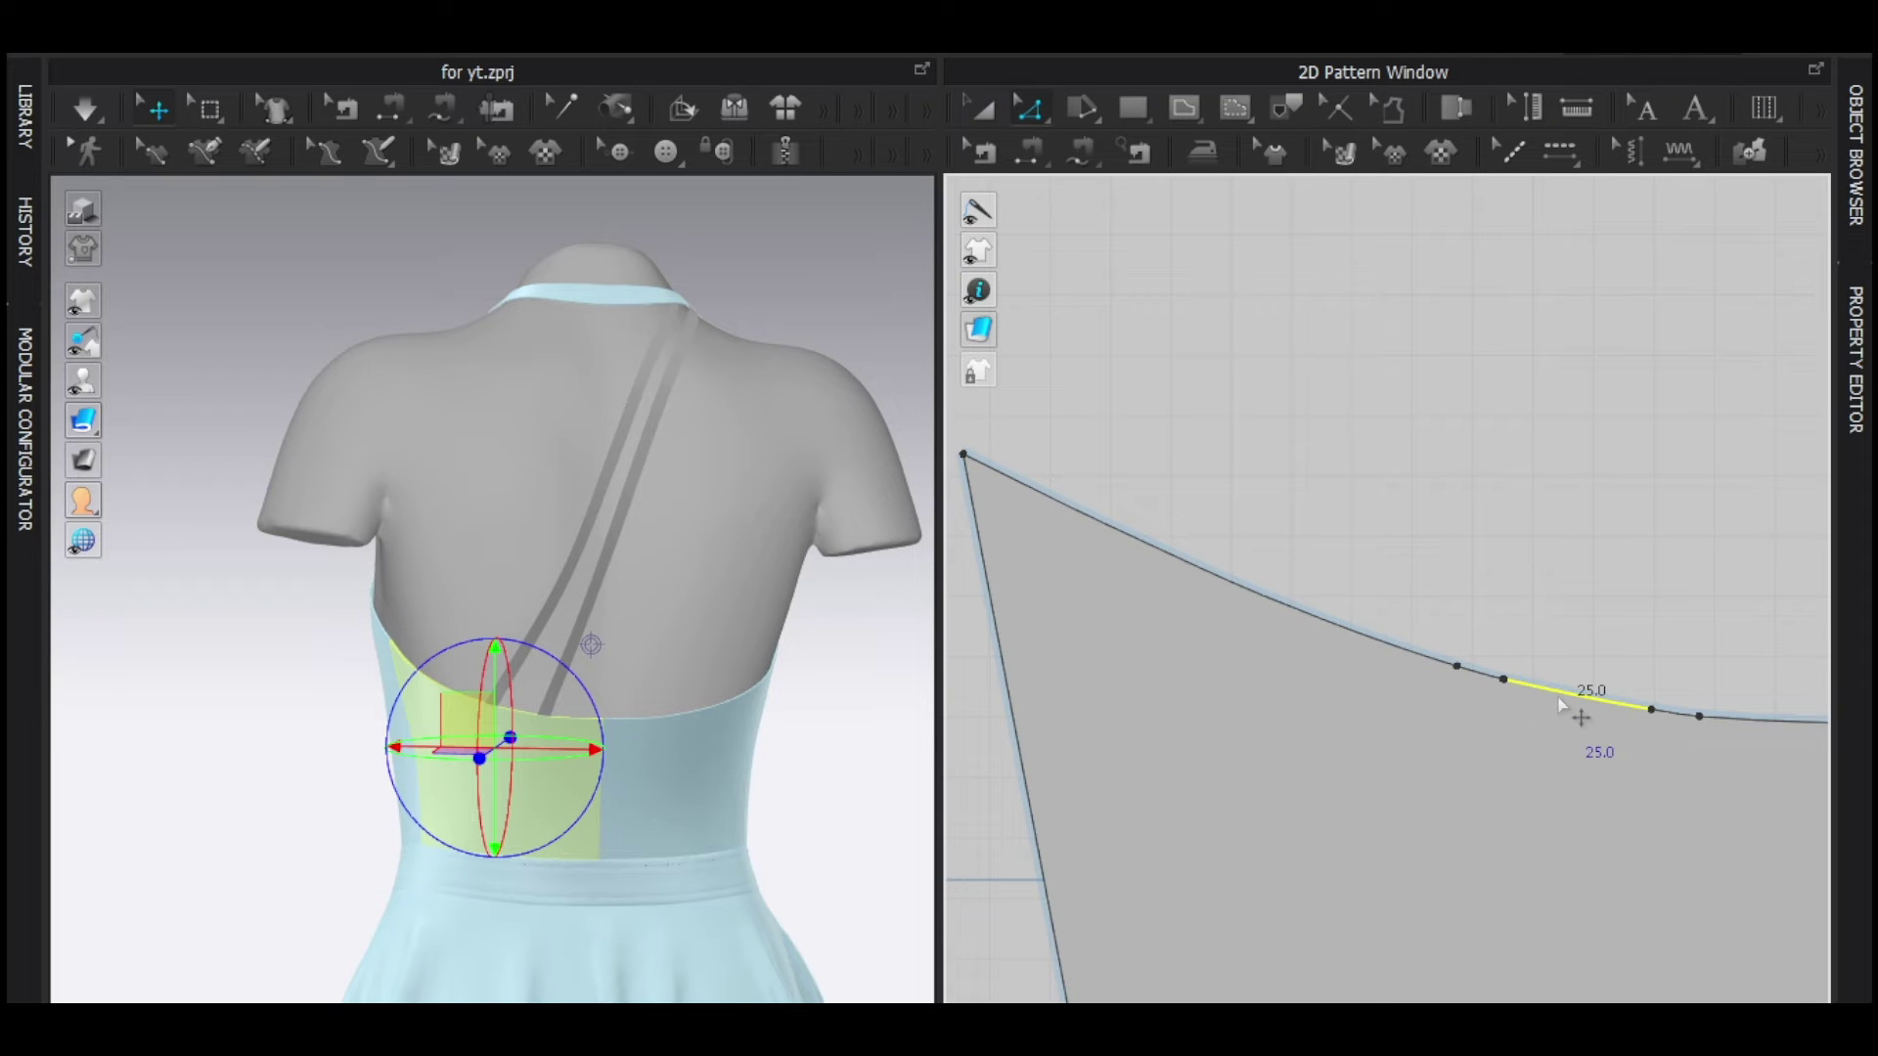
pyautogui.moveTo(1522, 583); pyautogui.dragTo(1400, 731)
pyautogui.moveTo(1457, 669); pyautogui.dragTo(1287, 616)
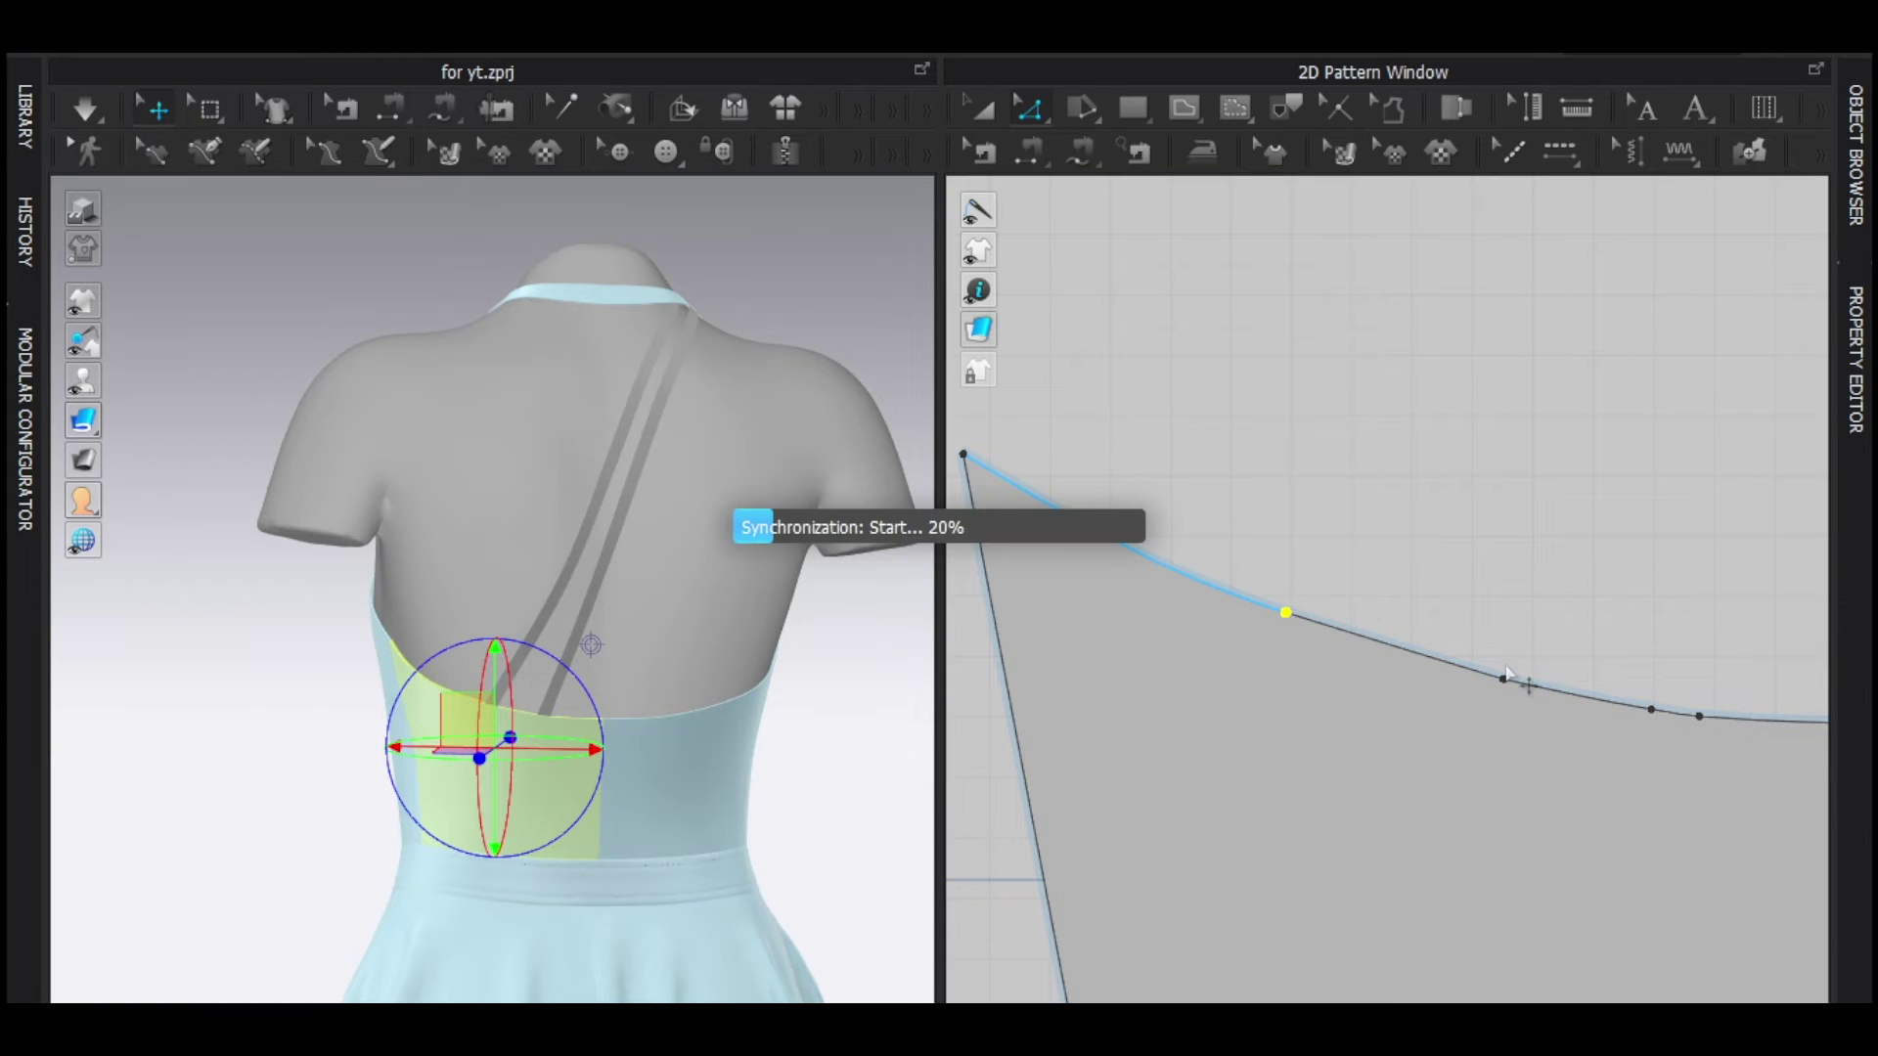
# Remove the second strap's seam from the back bodice and convert its segment's end points to curve points.
pyautogui.moveTo(1252, 394); pyautogui.dragTo(1604, 832)
pyautogui.rightClick(1506, 681)
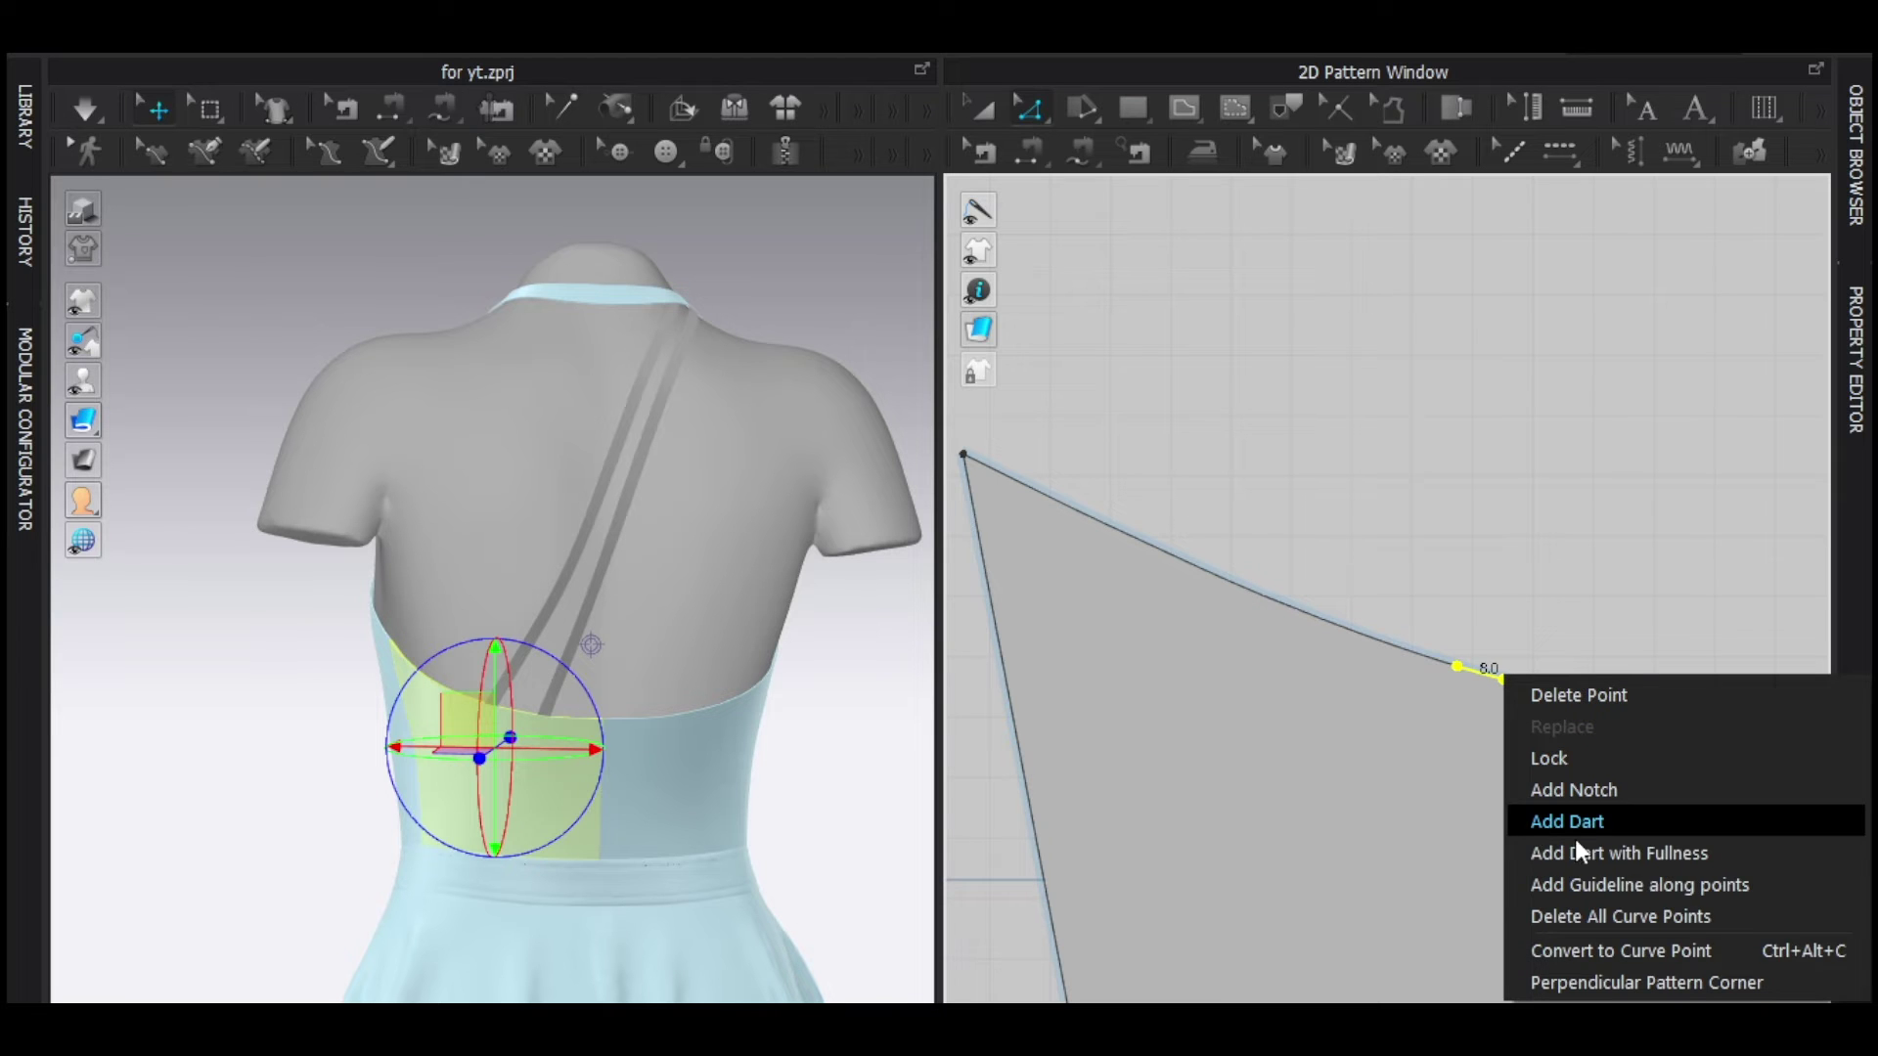
pyautogui.click(1564, 950)
pyautogui.press('n')
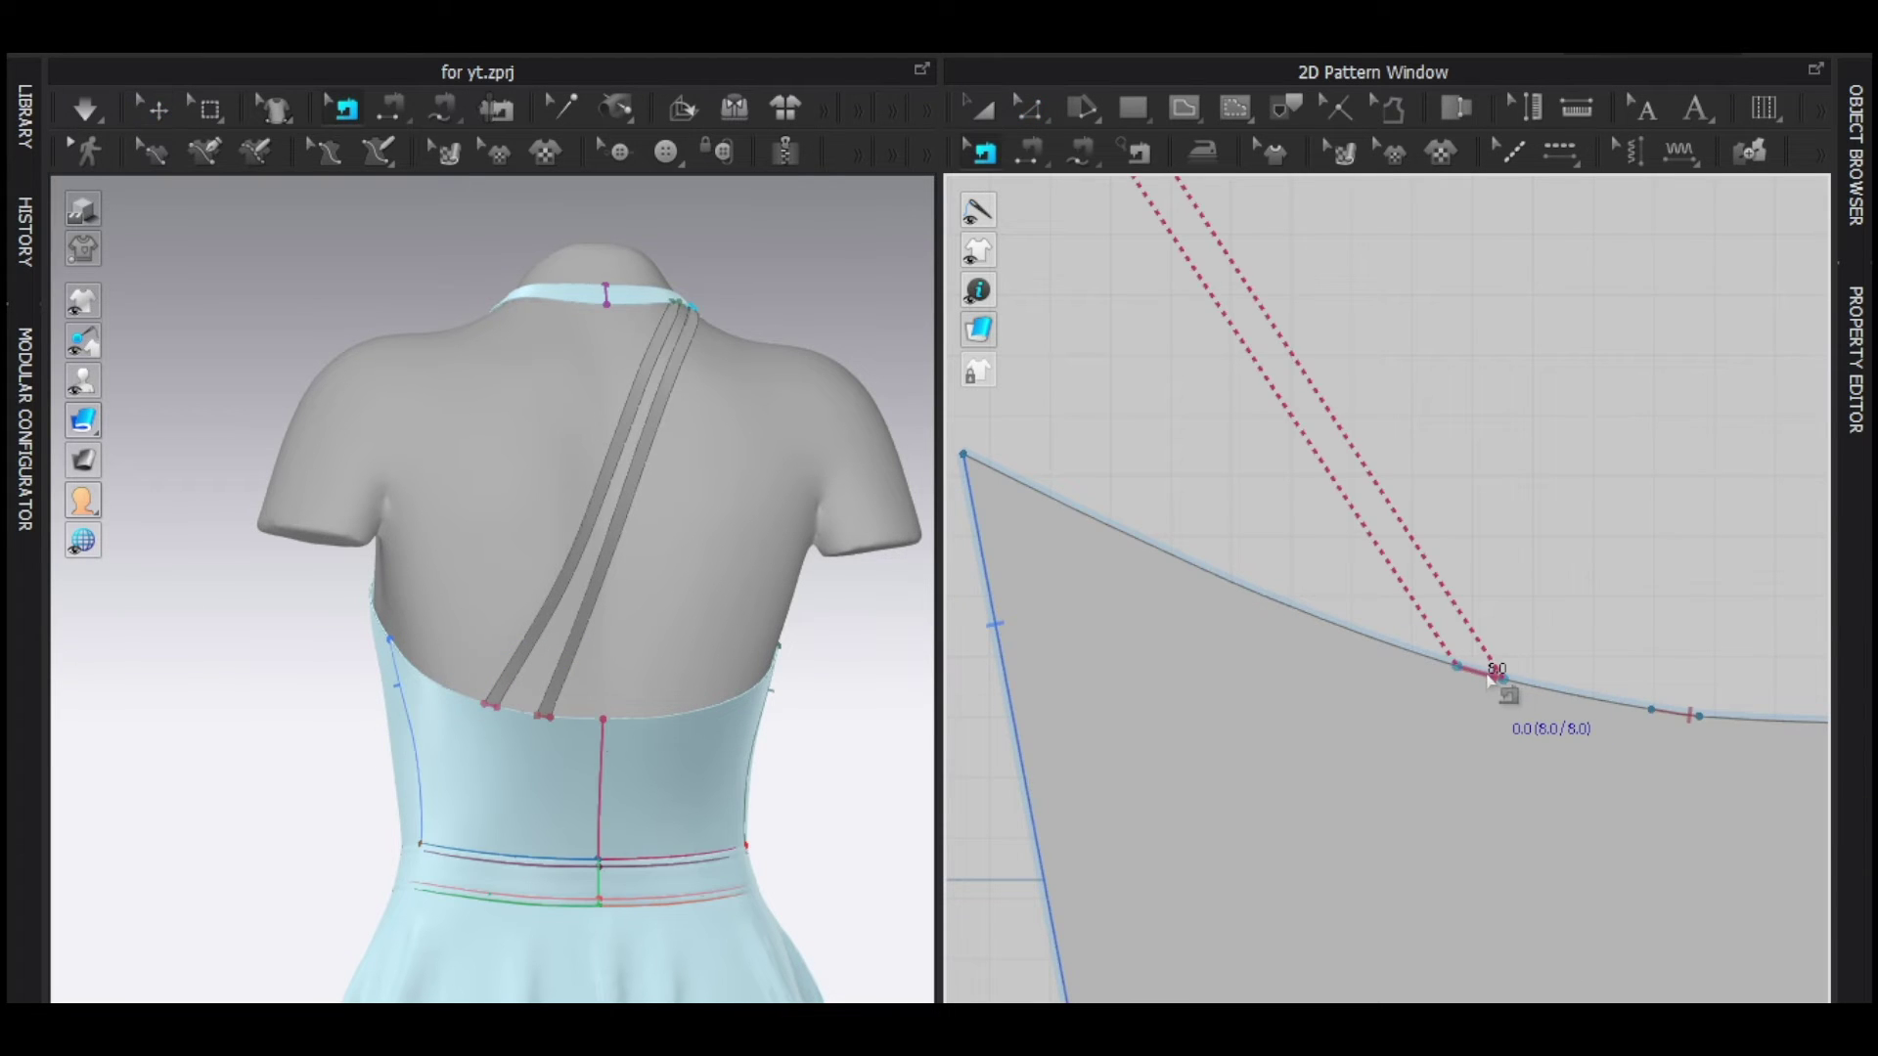
# Split the back bodice's upper curve 32 mm from the first strap's segment, toward the side seam.
pyautogui.press('x')
pyautogui.rightClick(1447, 664)
pyautogui.write('30')
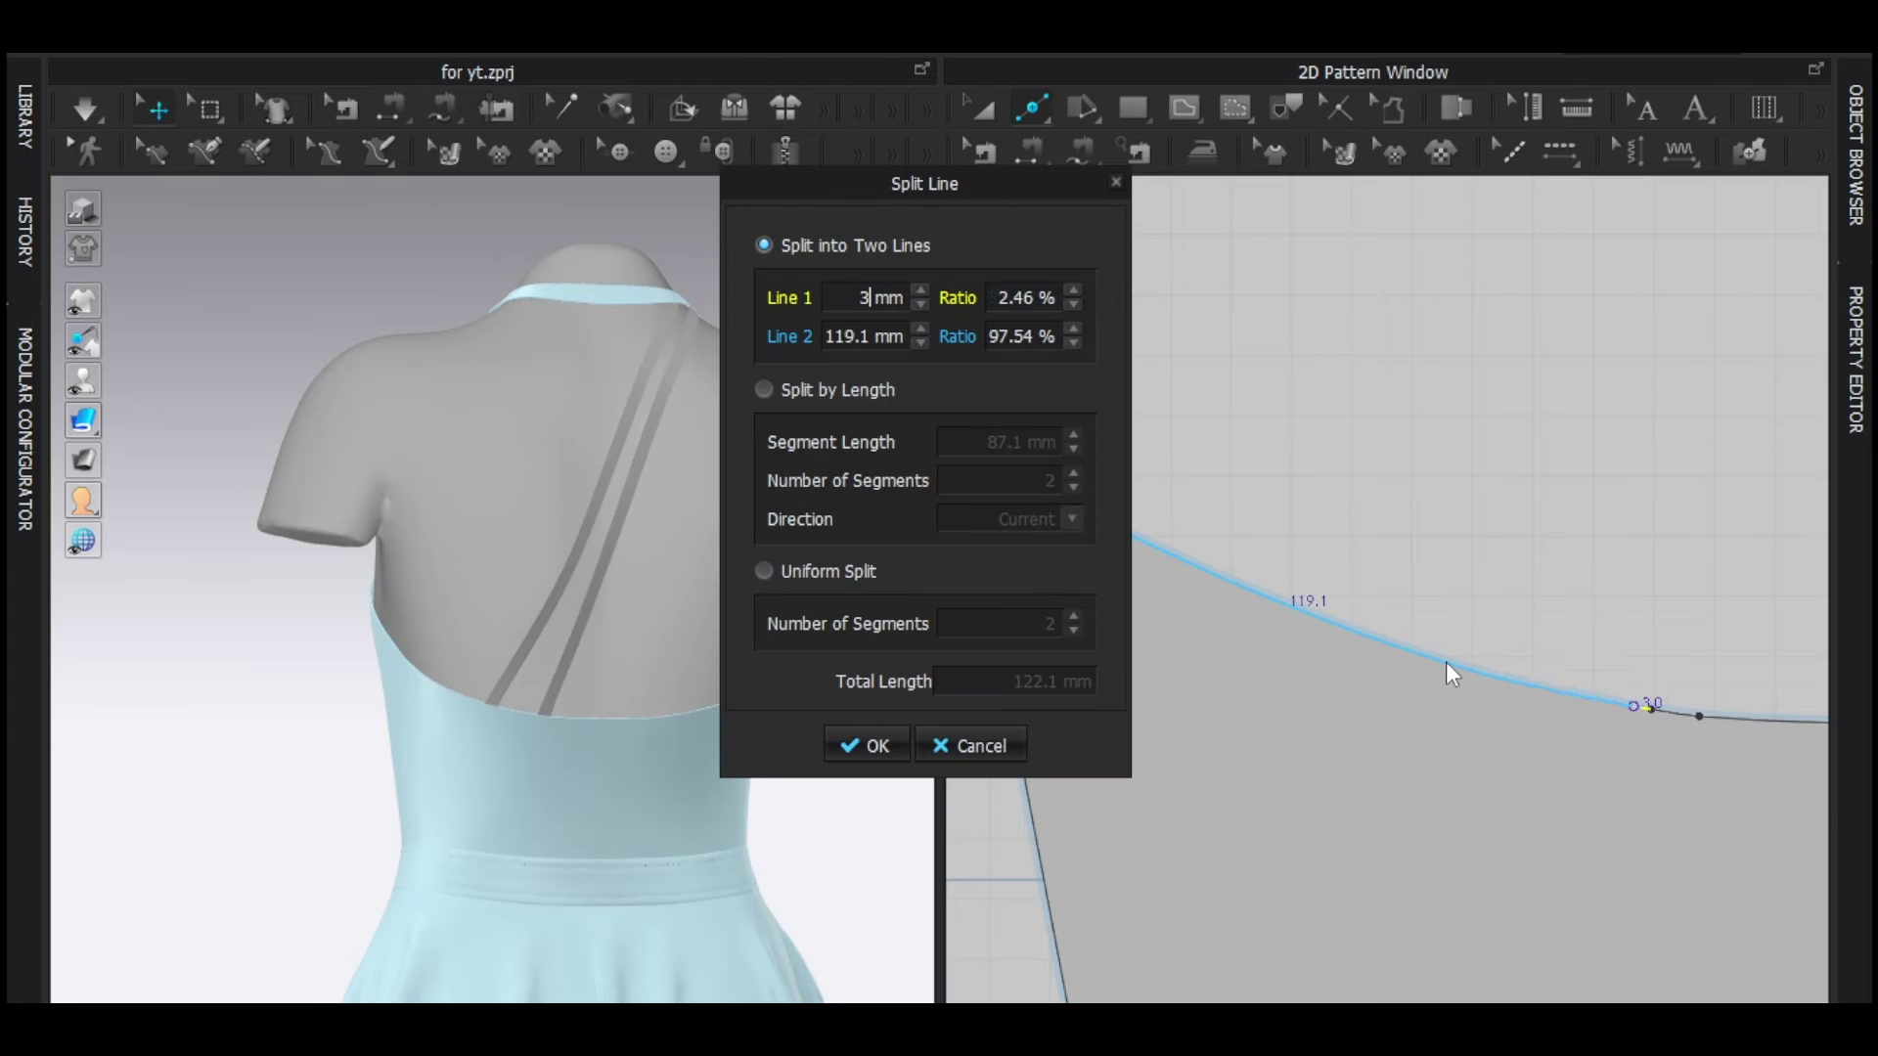
pyautogui.press('BackSpace')
pyautogui.write('2')
pyautogui.write('32')
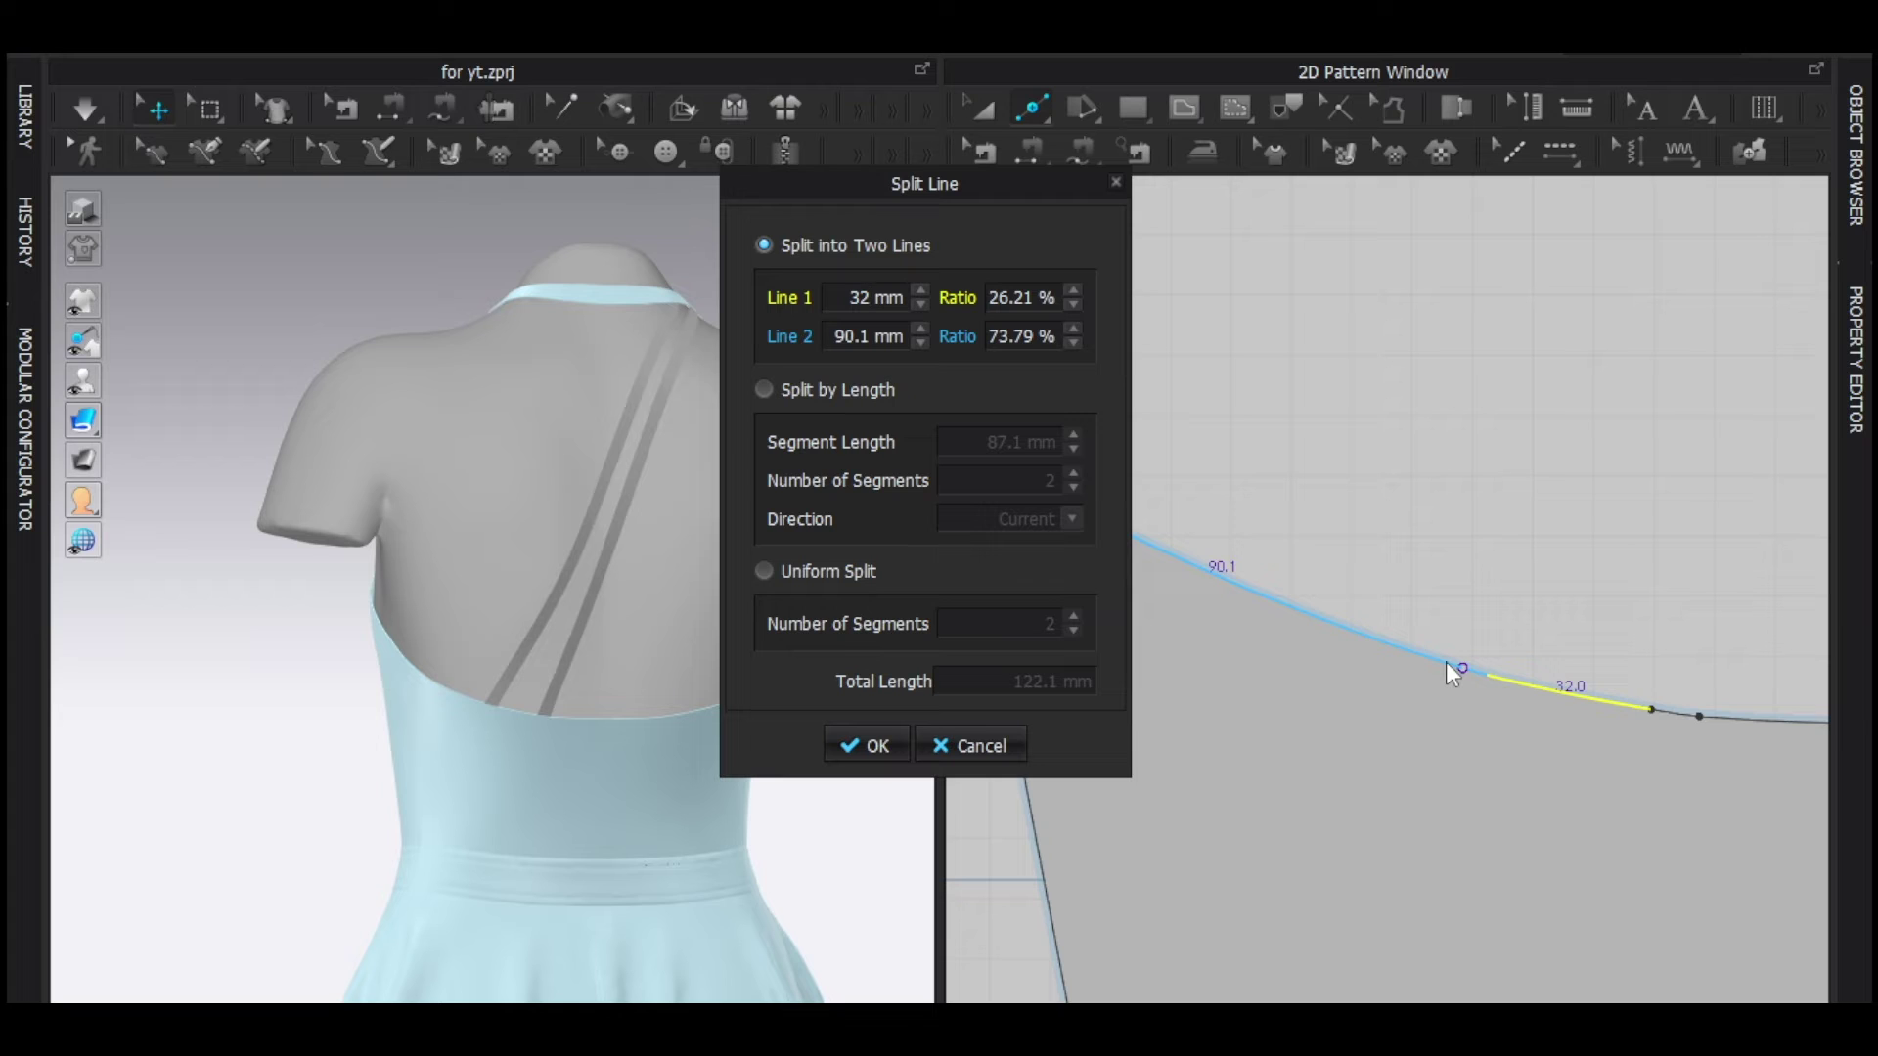
pyautogui.press('Return')
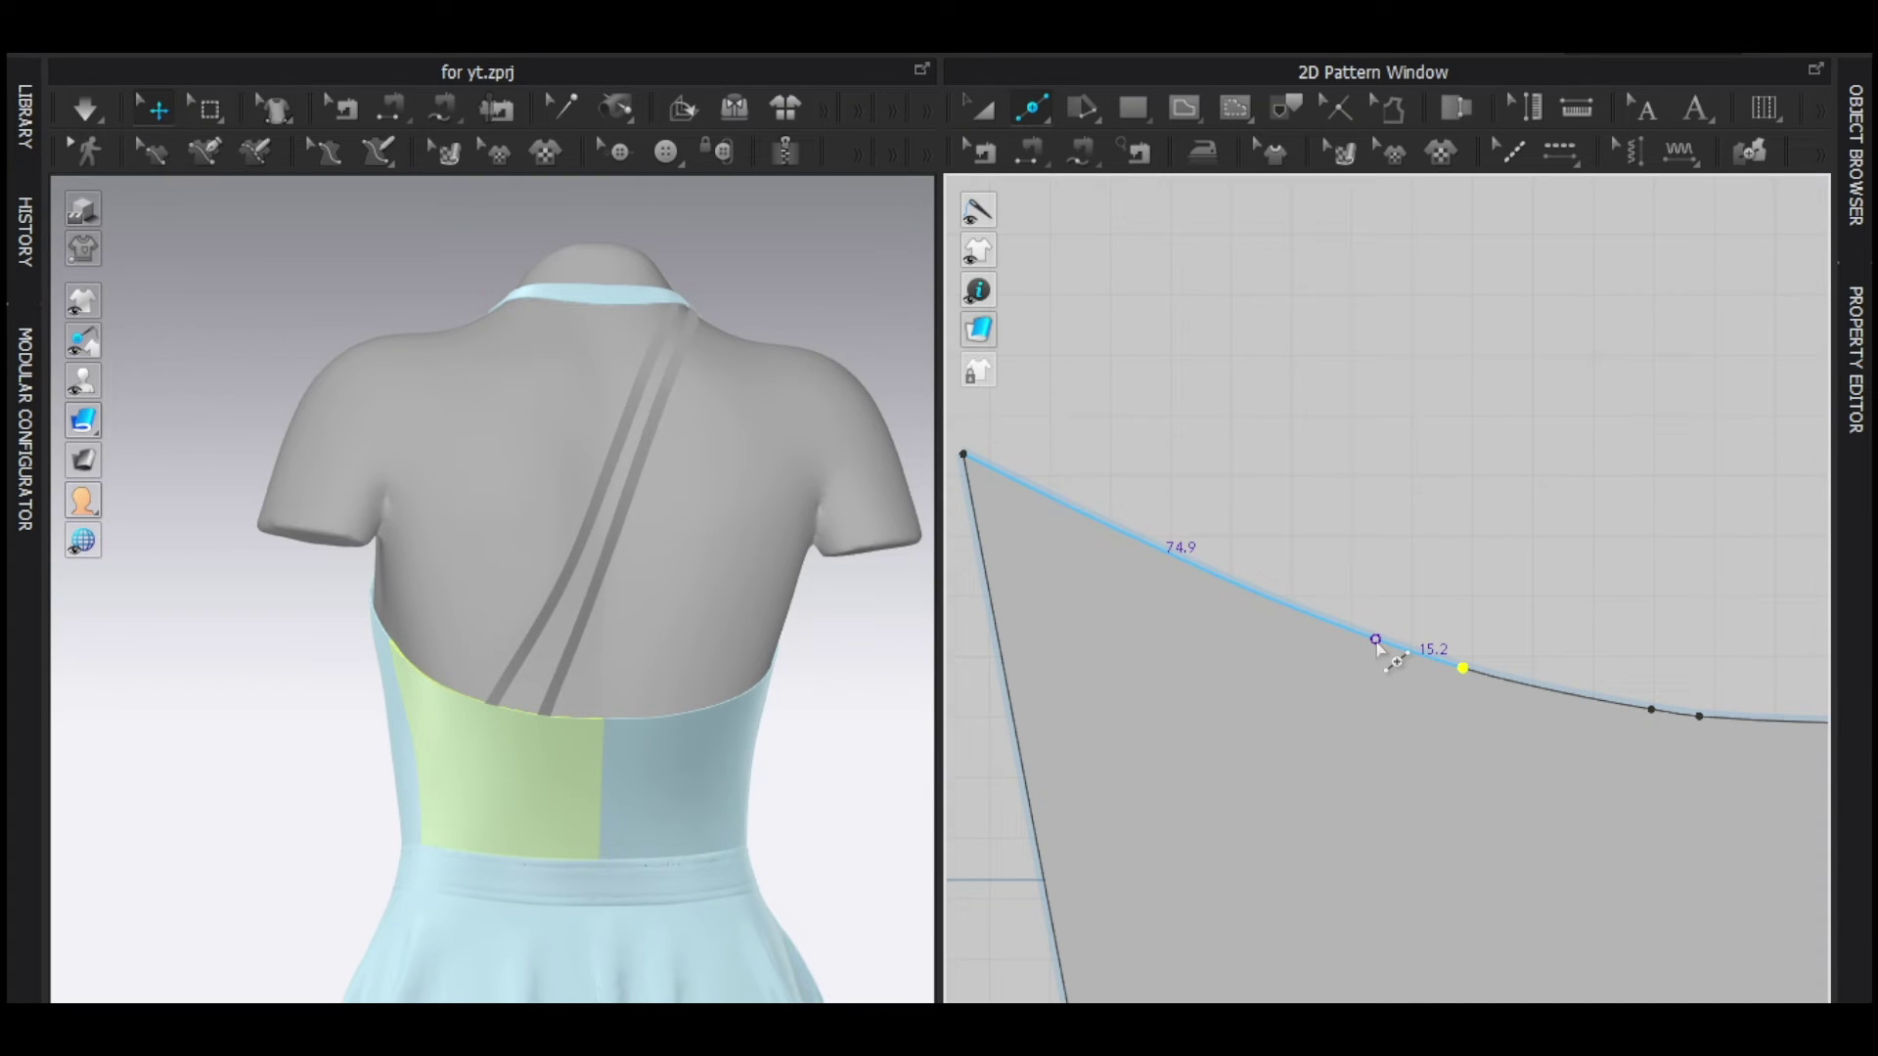
# Split an 8 mm segment off the bodice's upper curve, just beyond the 32 mm spacing.
pyautogui.click(1375, 640)
pyautogui.write('8')
pyautogui.click(883, 755)
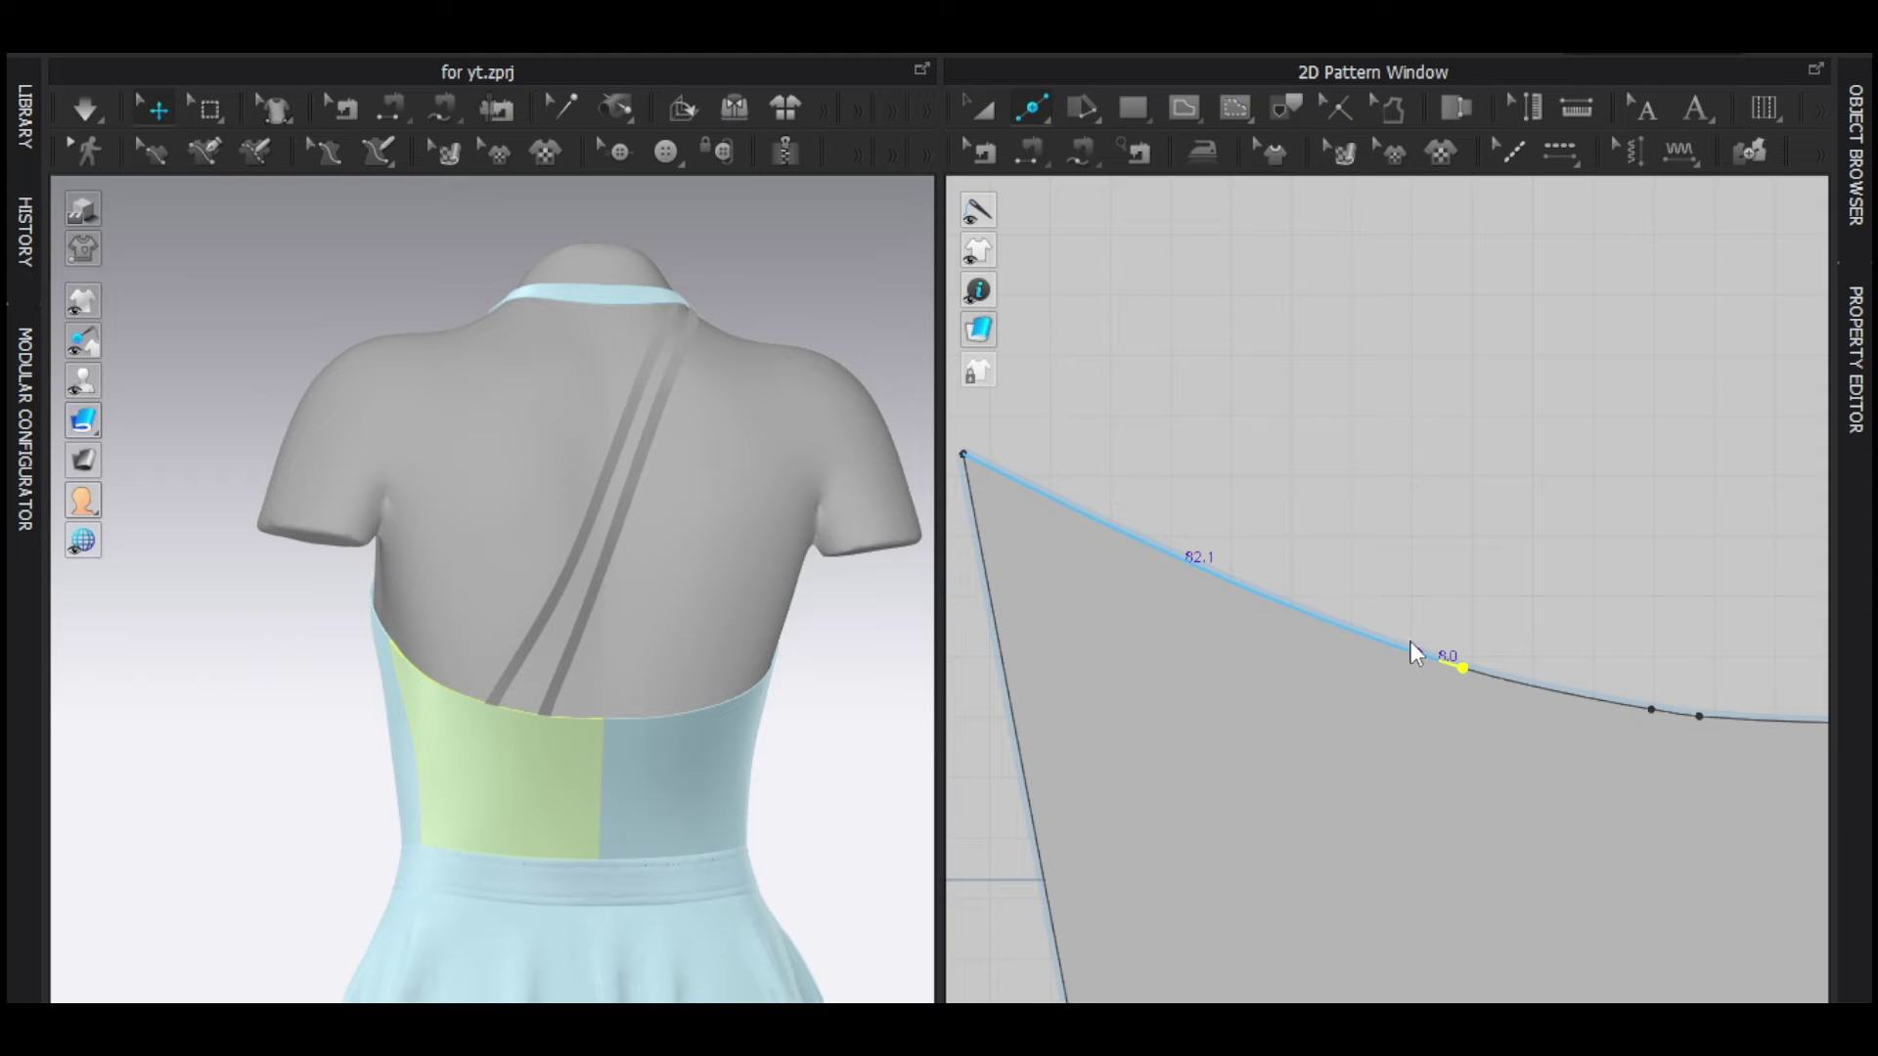
# Sew the second strap's lower end to the new 8 mm segment on the back bodice's upper curve and simulate the drape.
pyautogui.press('n')
pyautogui.click(1441, 663)
pyautogui.scroll(-5, 1359, 597)
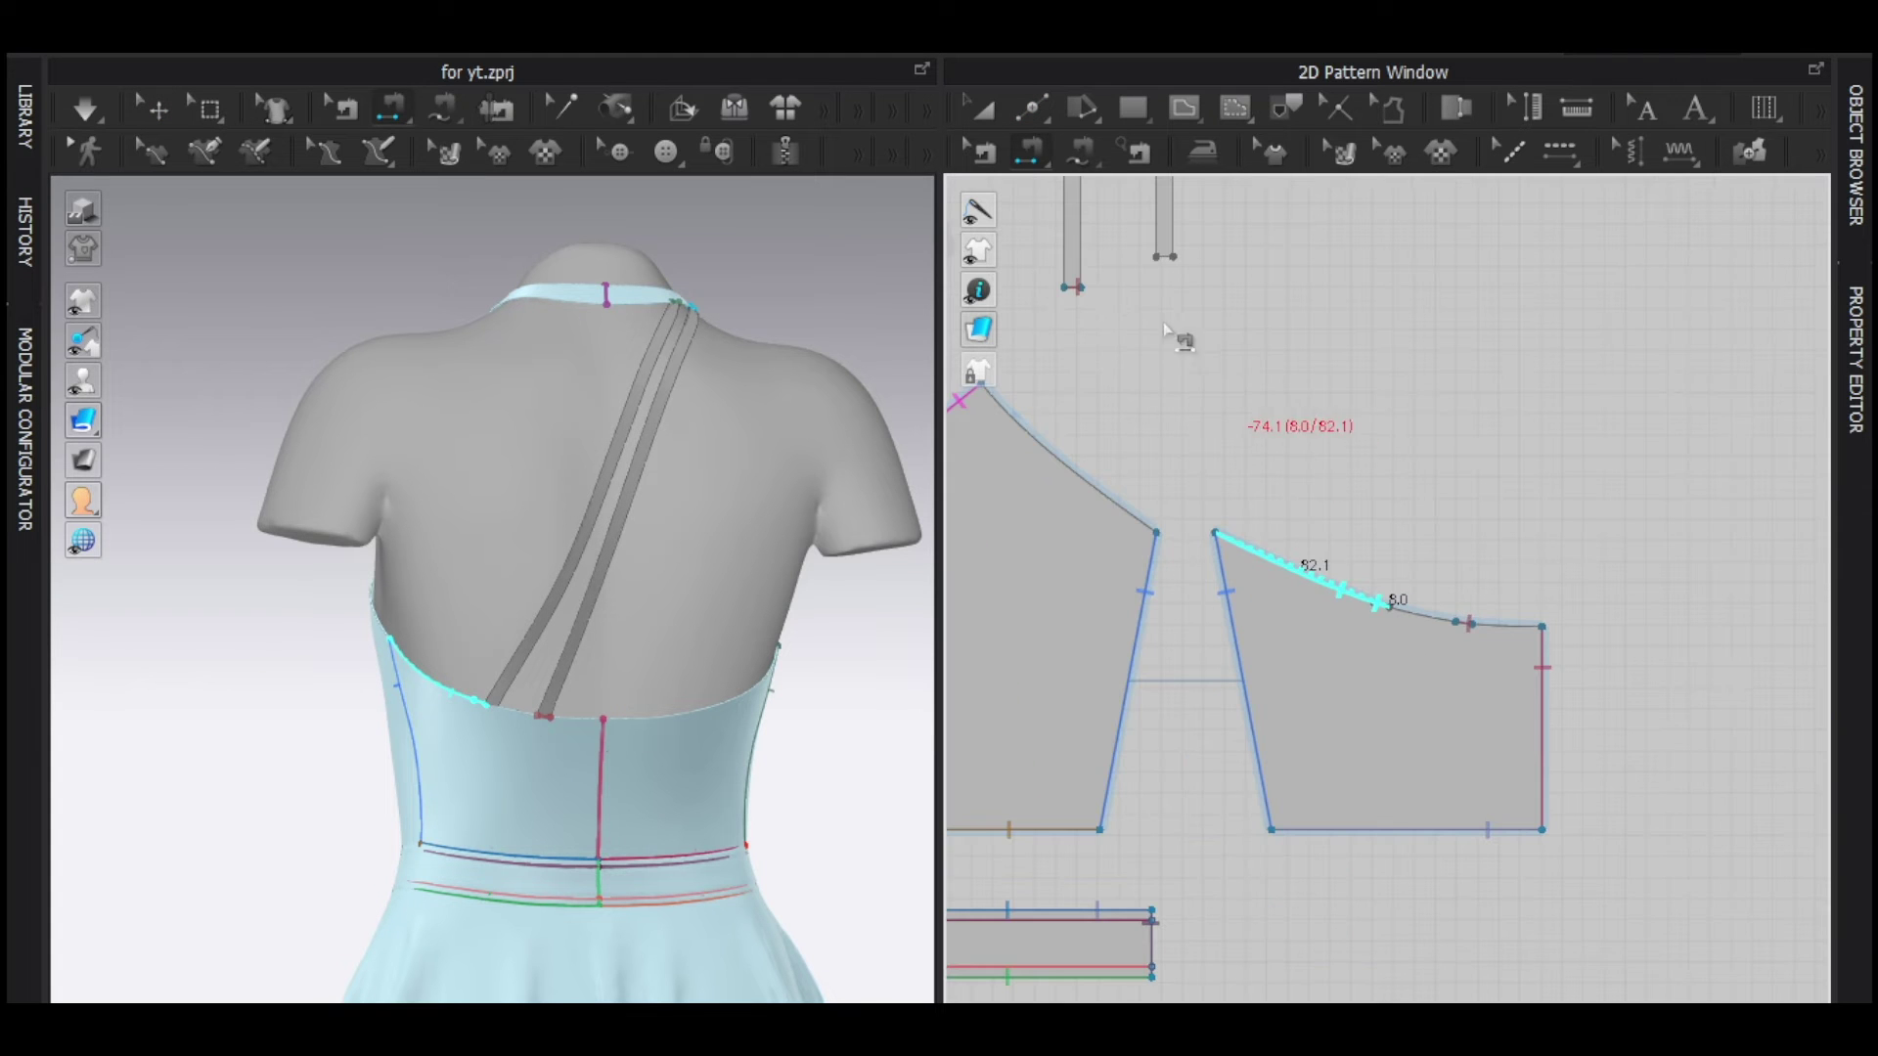
pyautogui.click(1164, 257)
pyautogui.press('space')
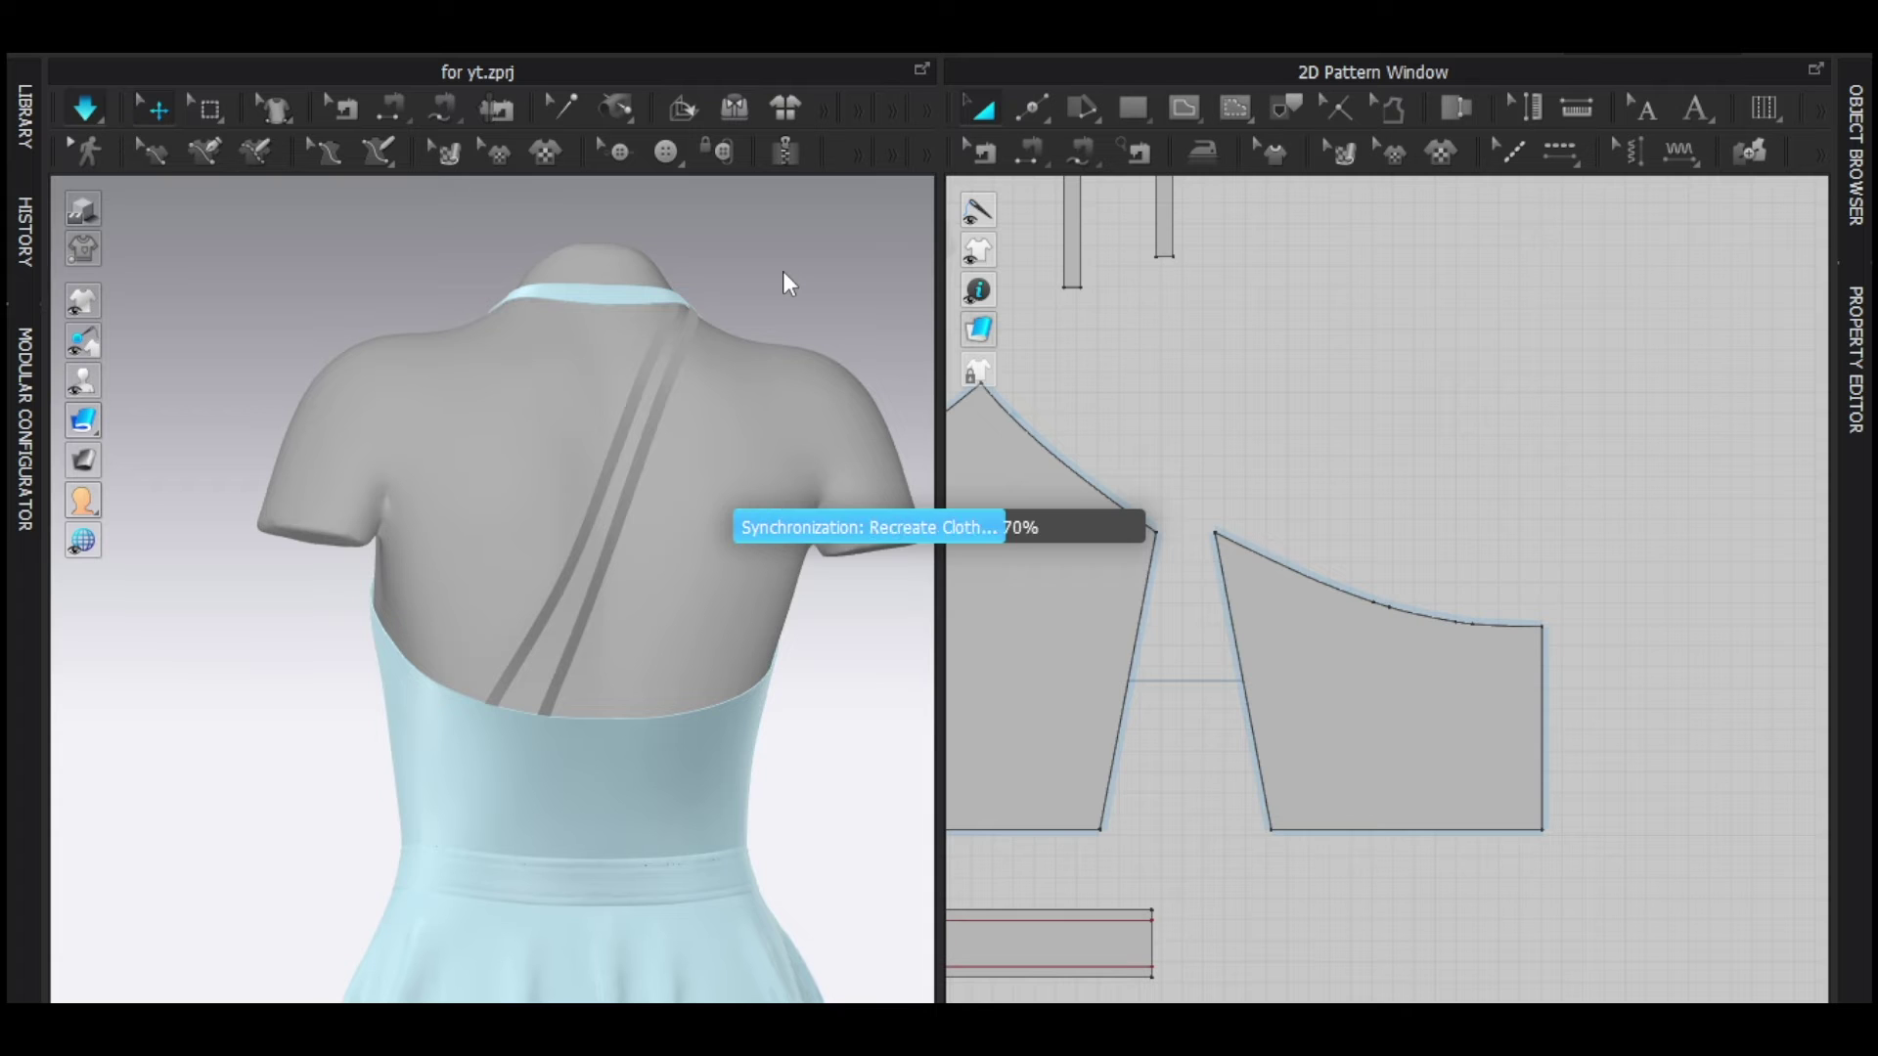
pyautogui.press('space')
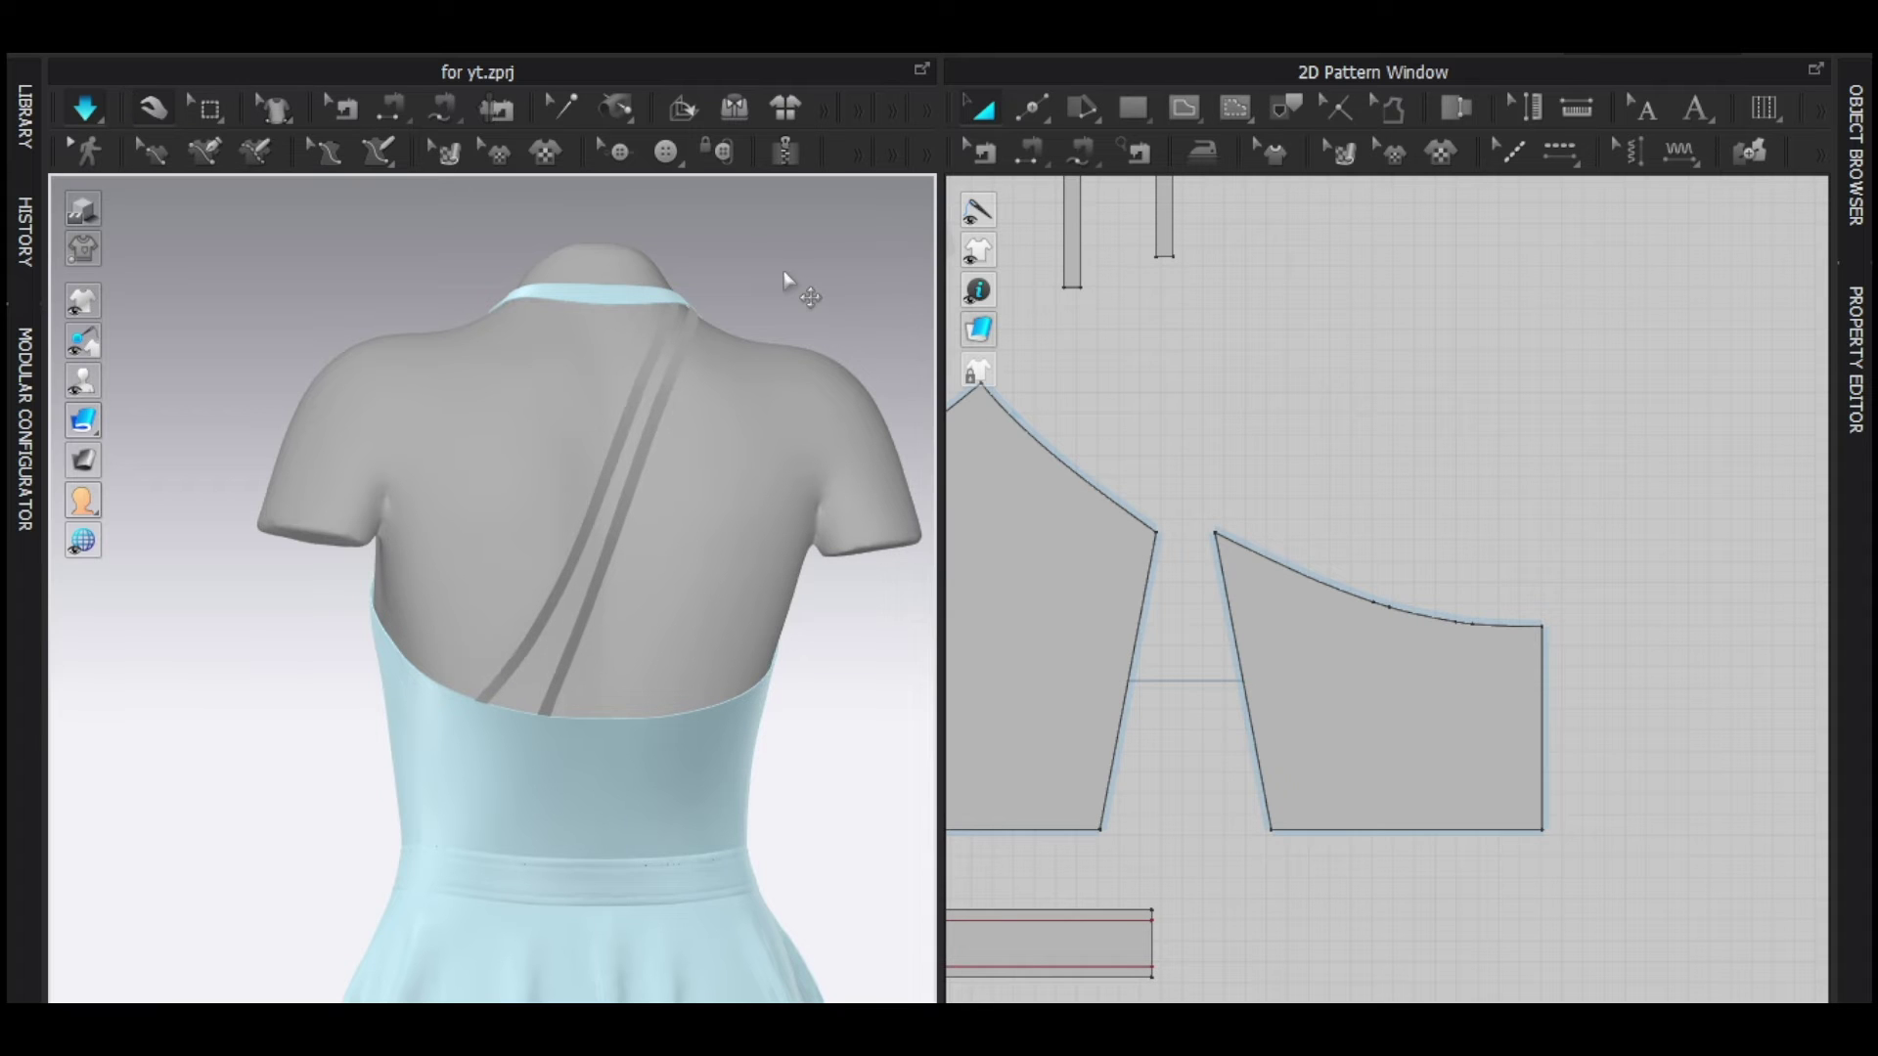
pyautogui.moveTo(543, 616); pyautogui.dragTo(536, 612)
pyautogui.press('space')
# Split the back bodice's upper curve 28 mm from the second strap's segment toward the side seam, with an adjoining 8 mm segment.
pyautogui.scroll(-4, 1371, 402)
pyautogui.scroll(8, 1359, 470)
pyautogui.press('x')
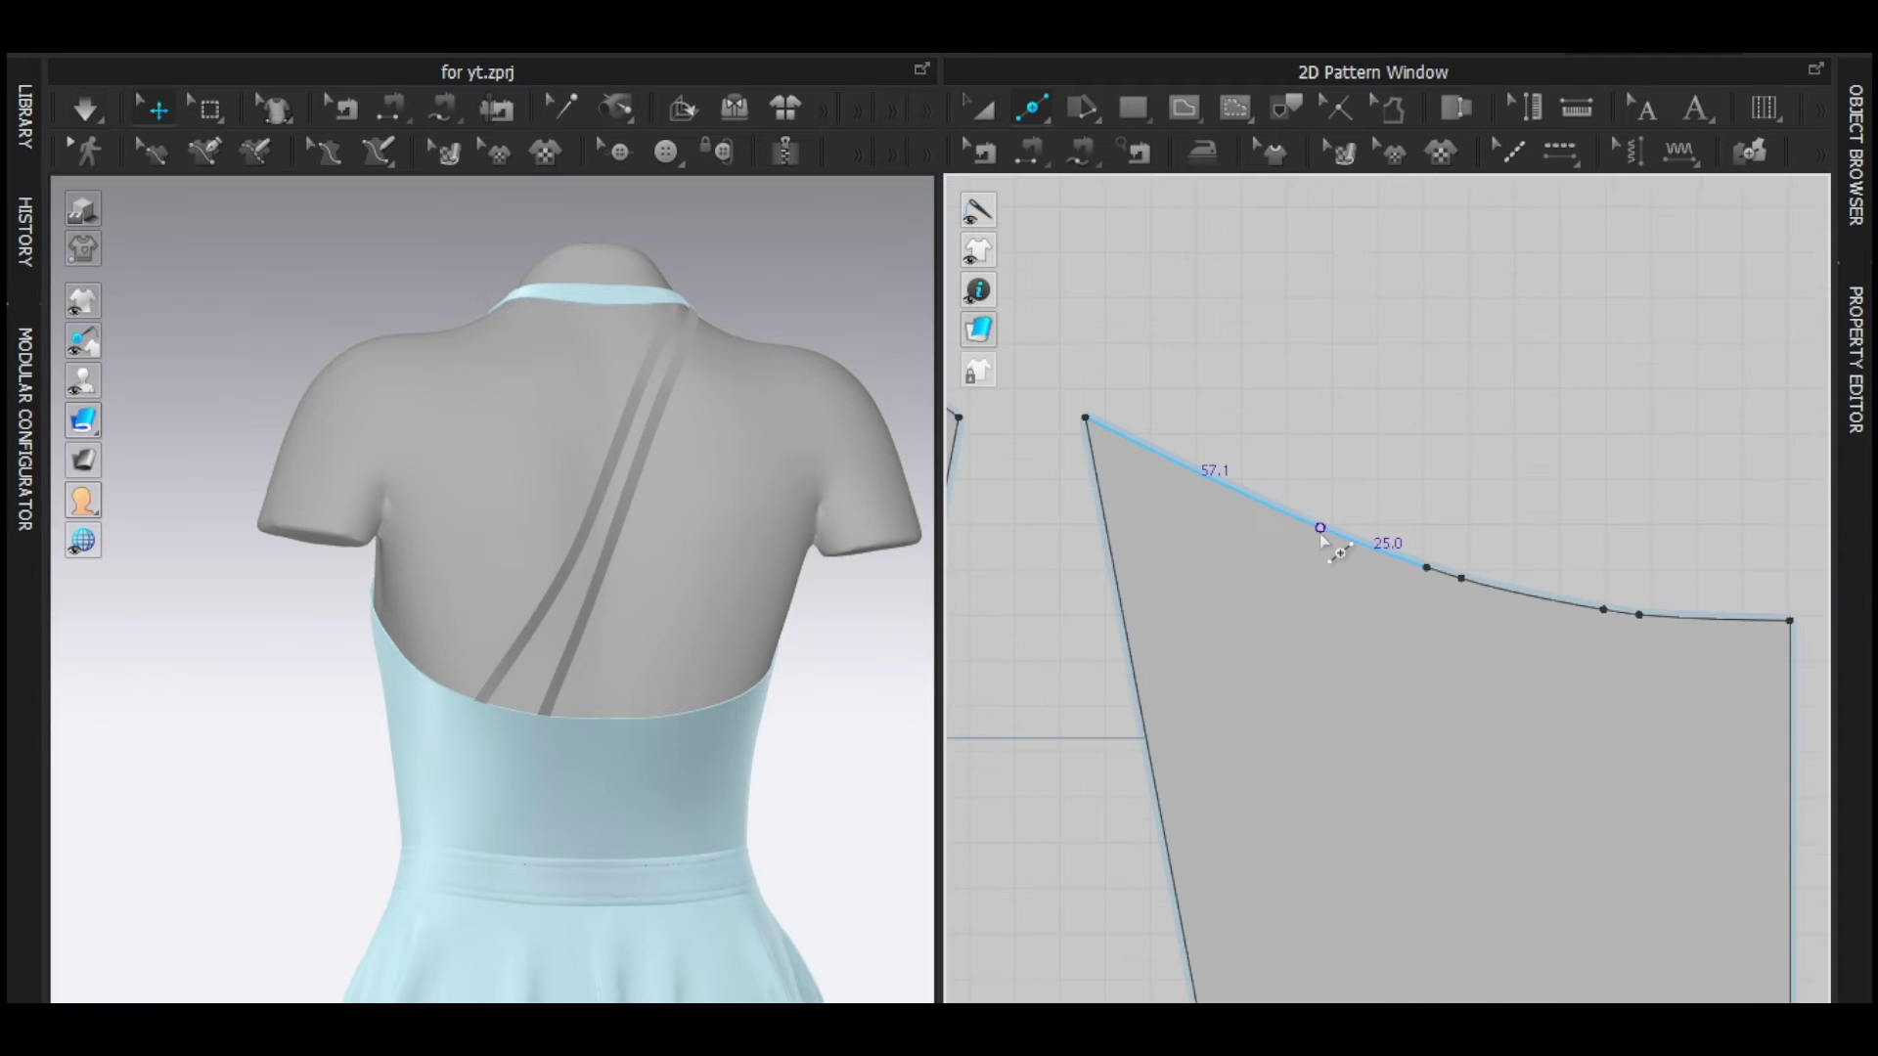
pyautogui.moveTo(1318, 534); pyautogui.dragTo(1322, 536)
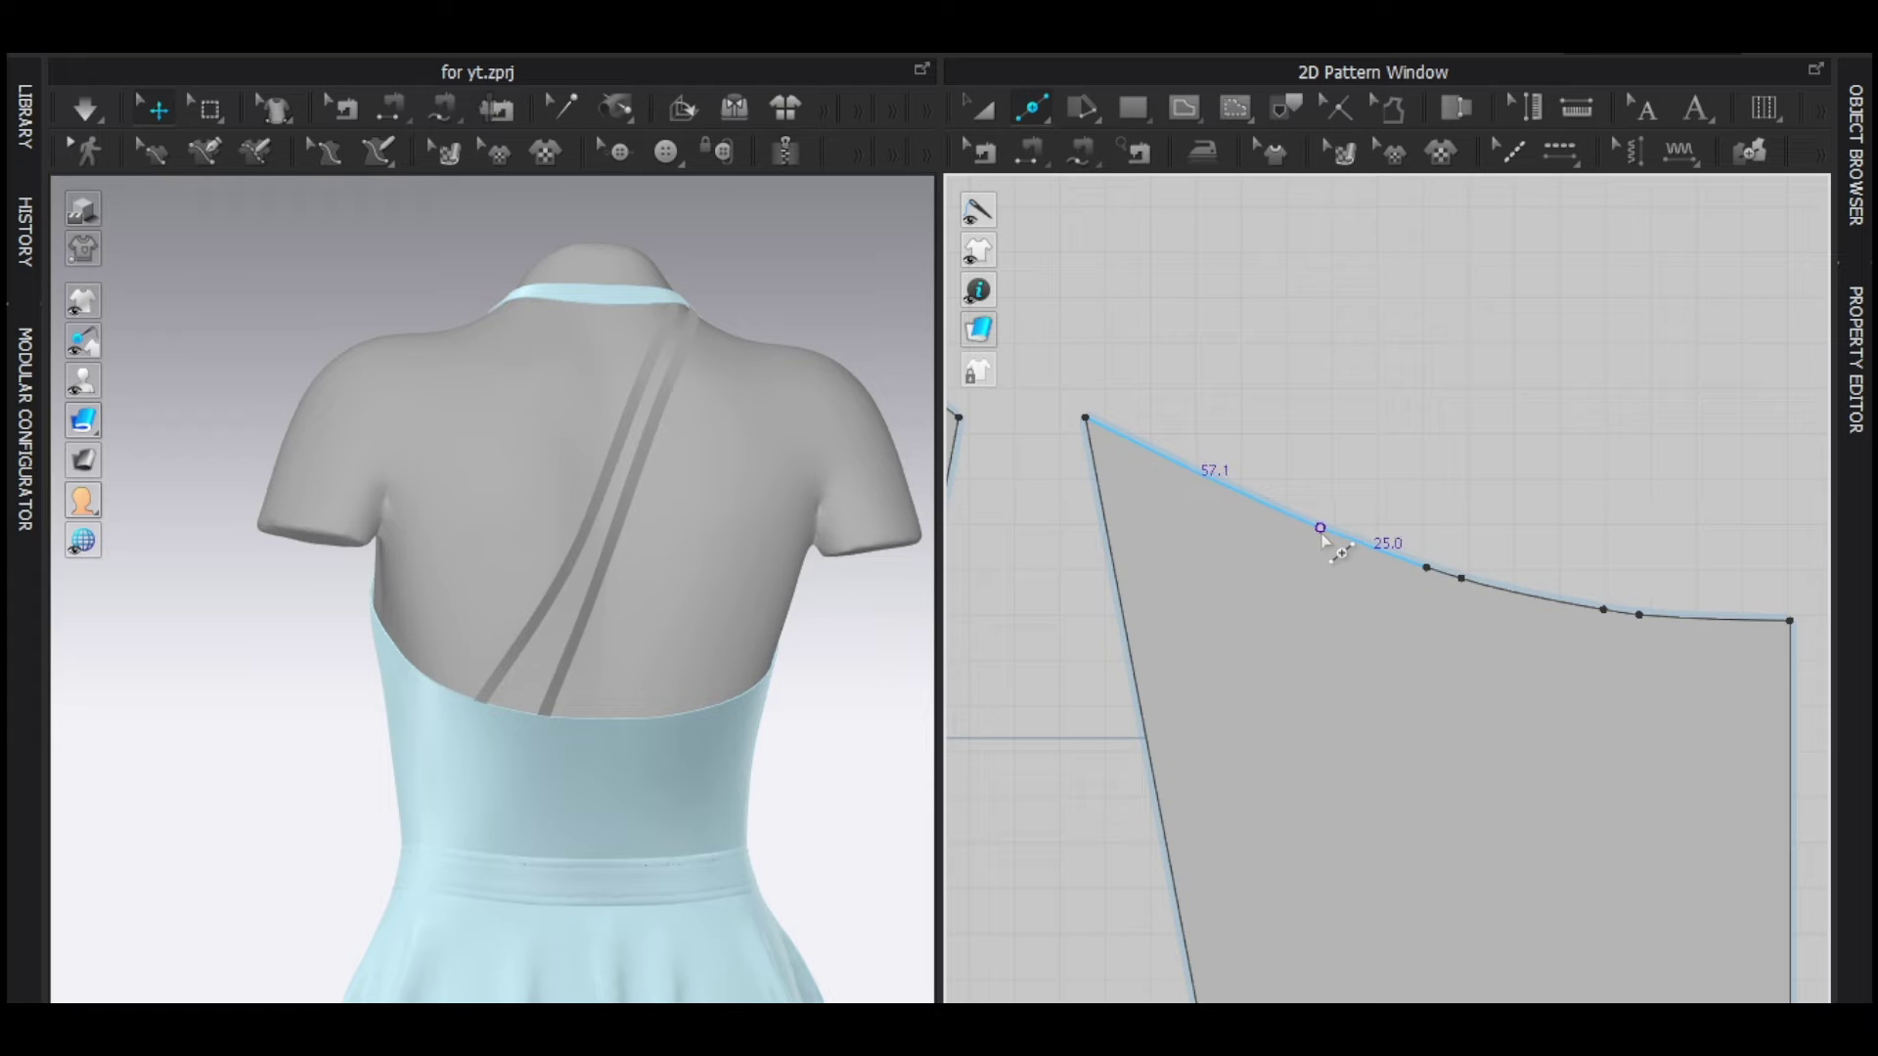
pyautogui.press('z')
pyautogui.click(1500, 590)
pyautogui.press('x')
pyautogui.press('x')
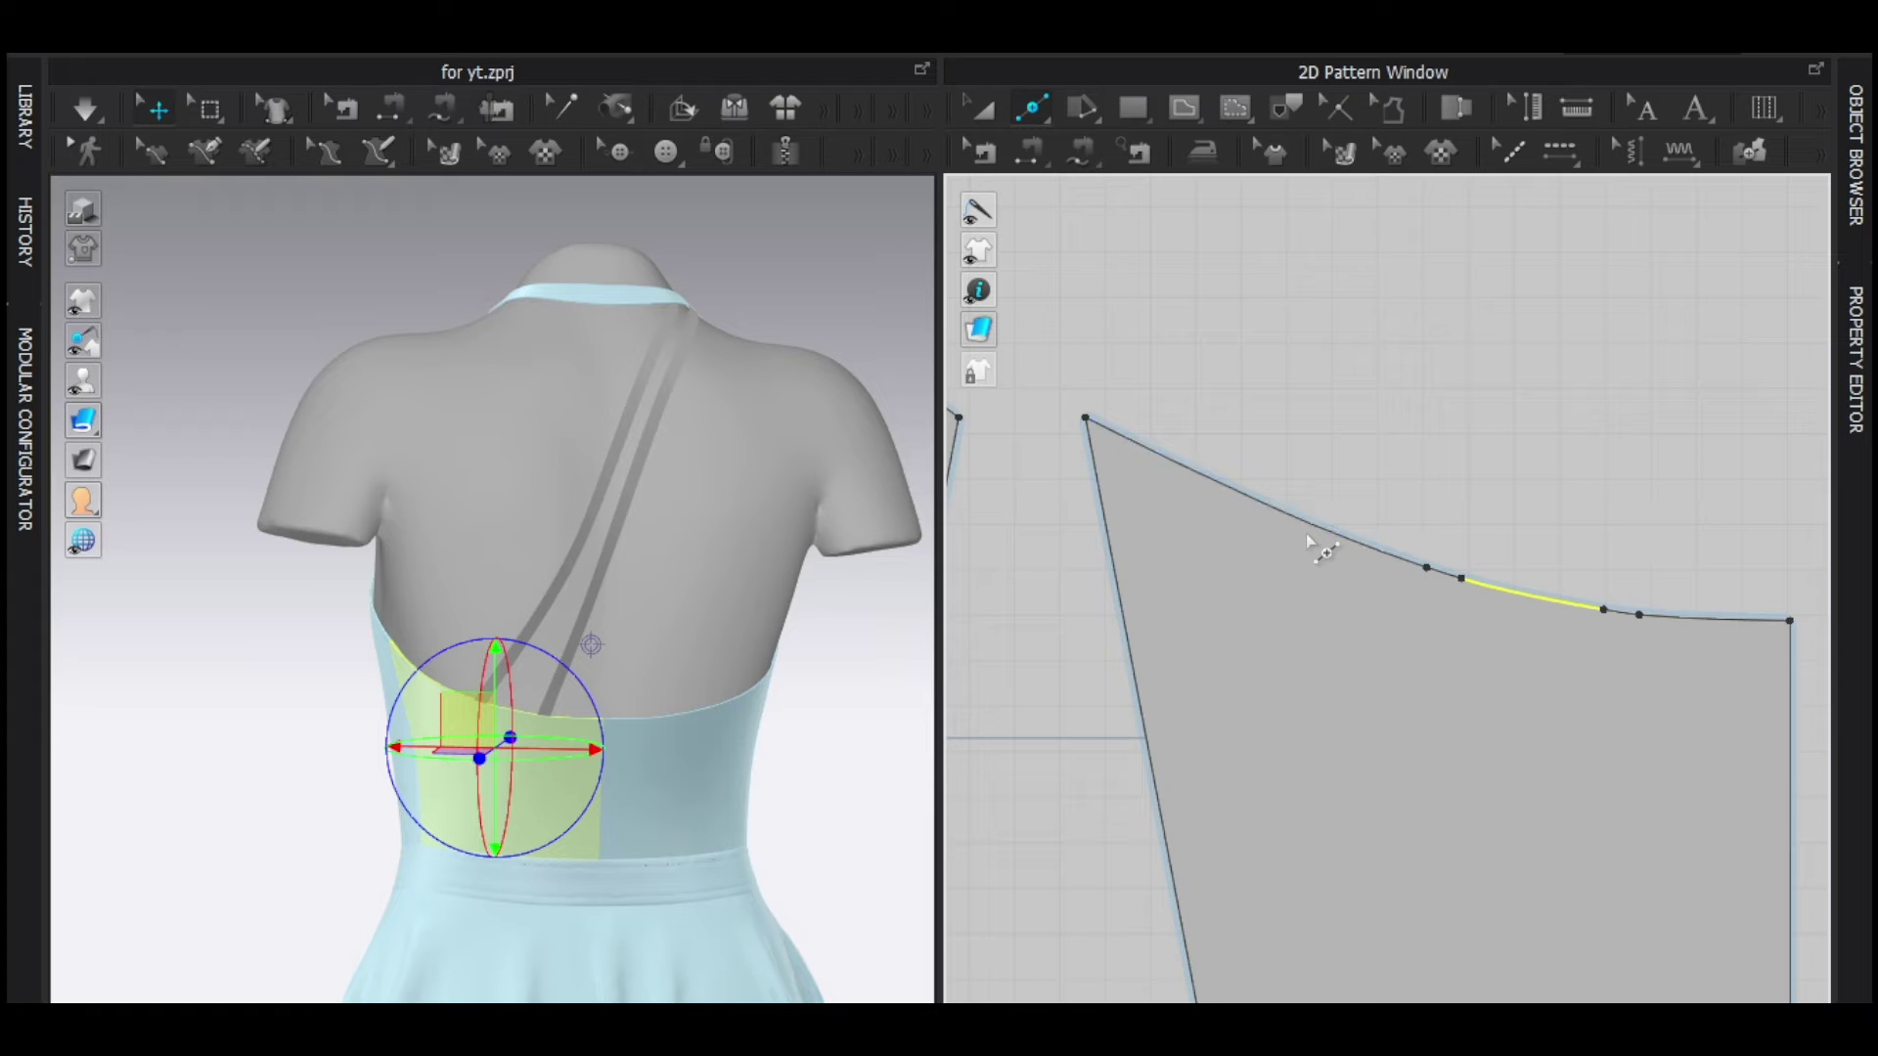
pyautogui.rightClick(1313, 527)
pyautogui.write('28')
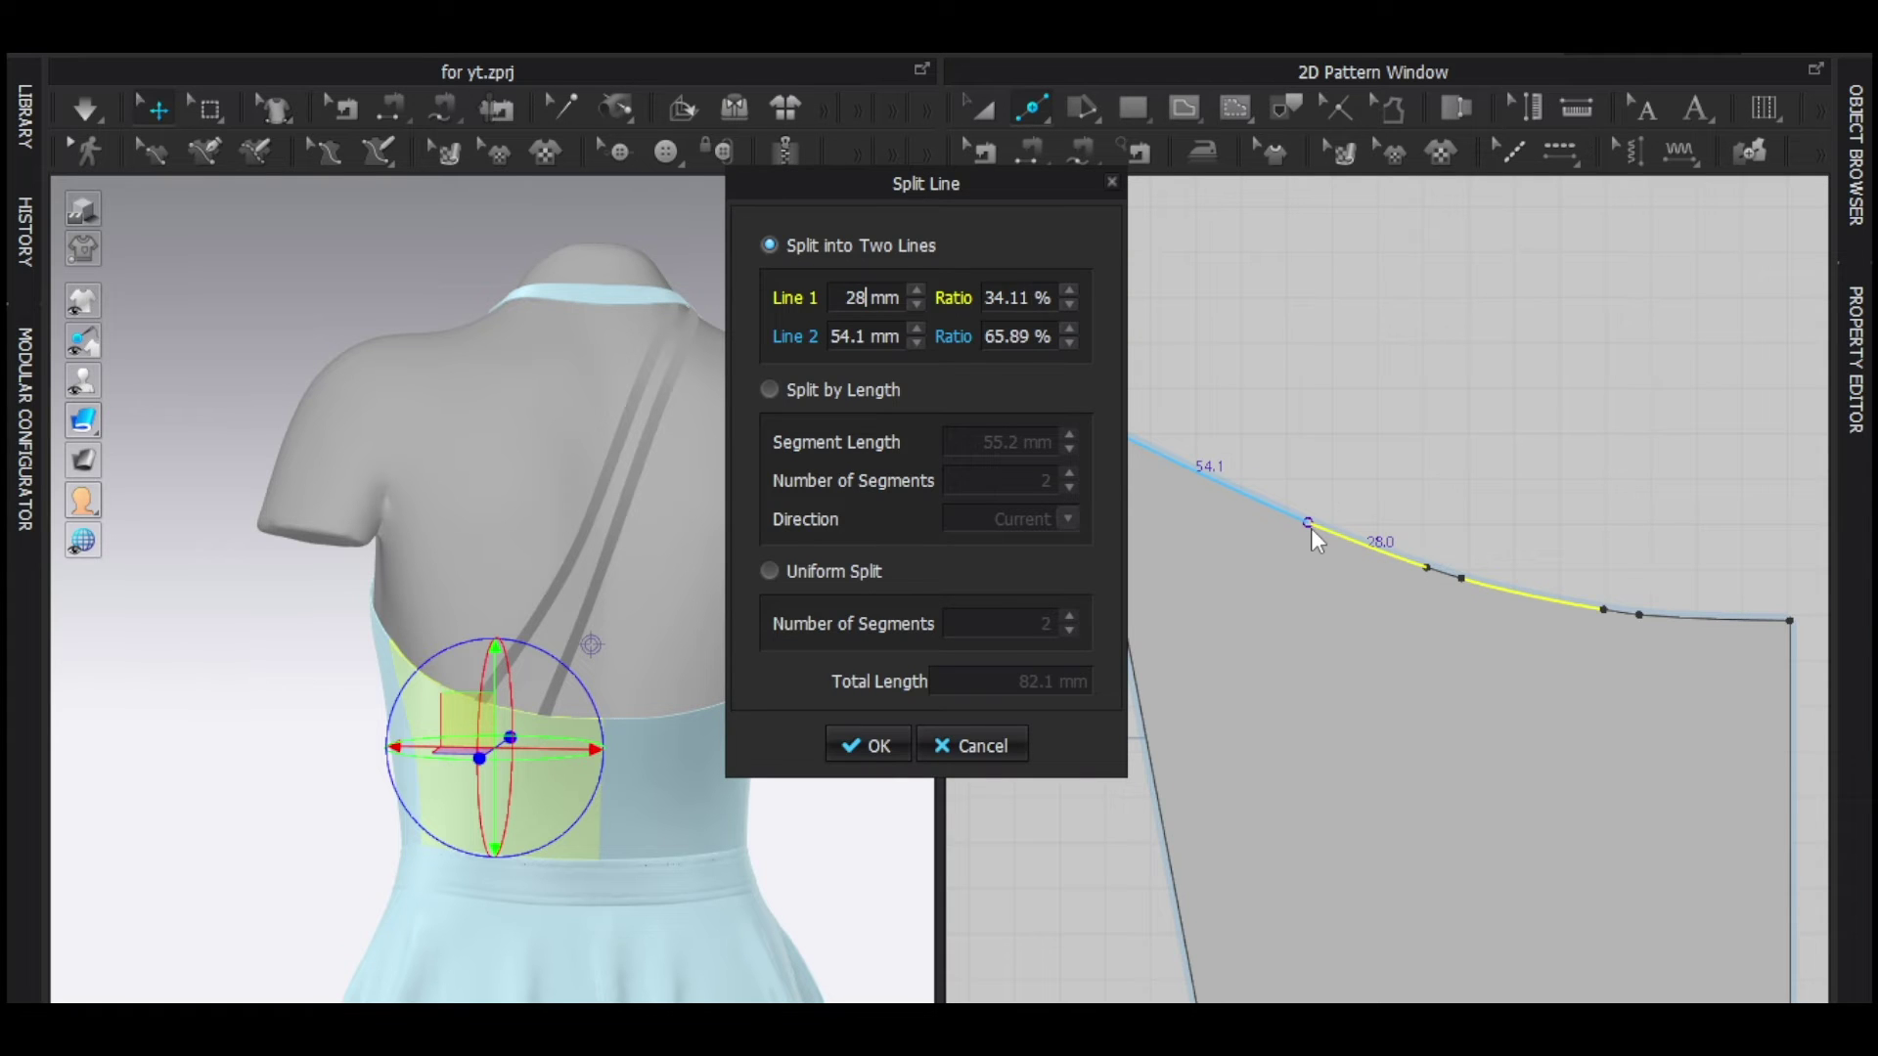
pyautogui.press('Return')
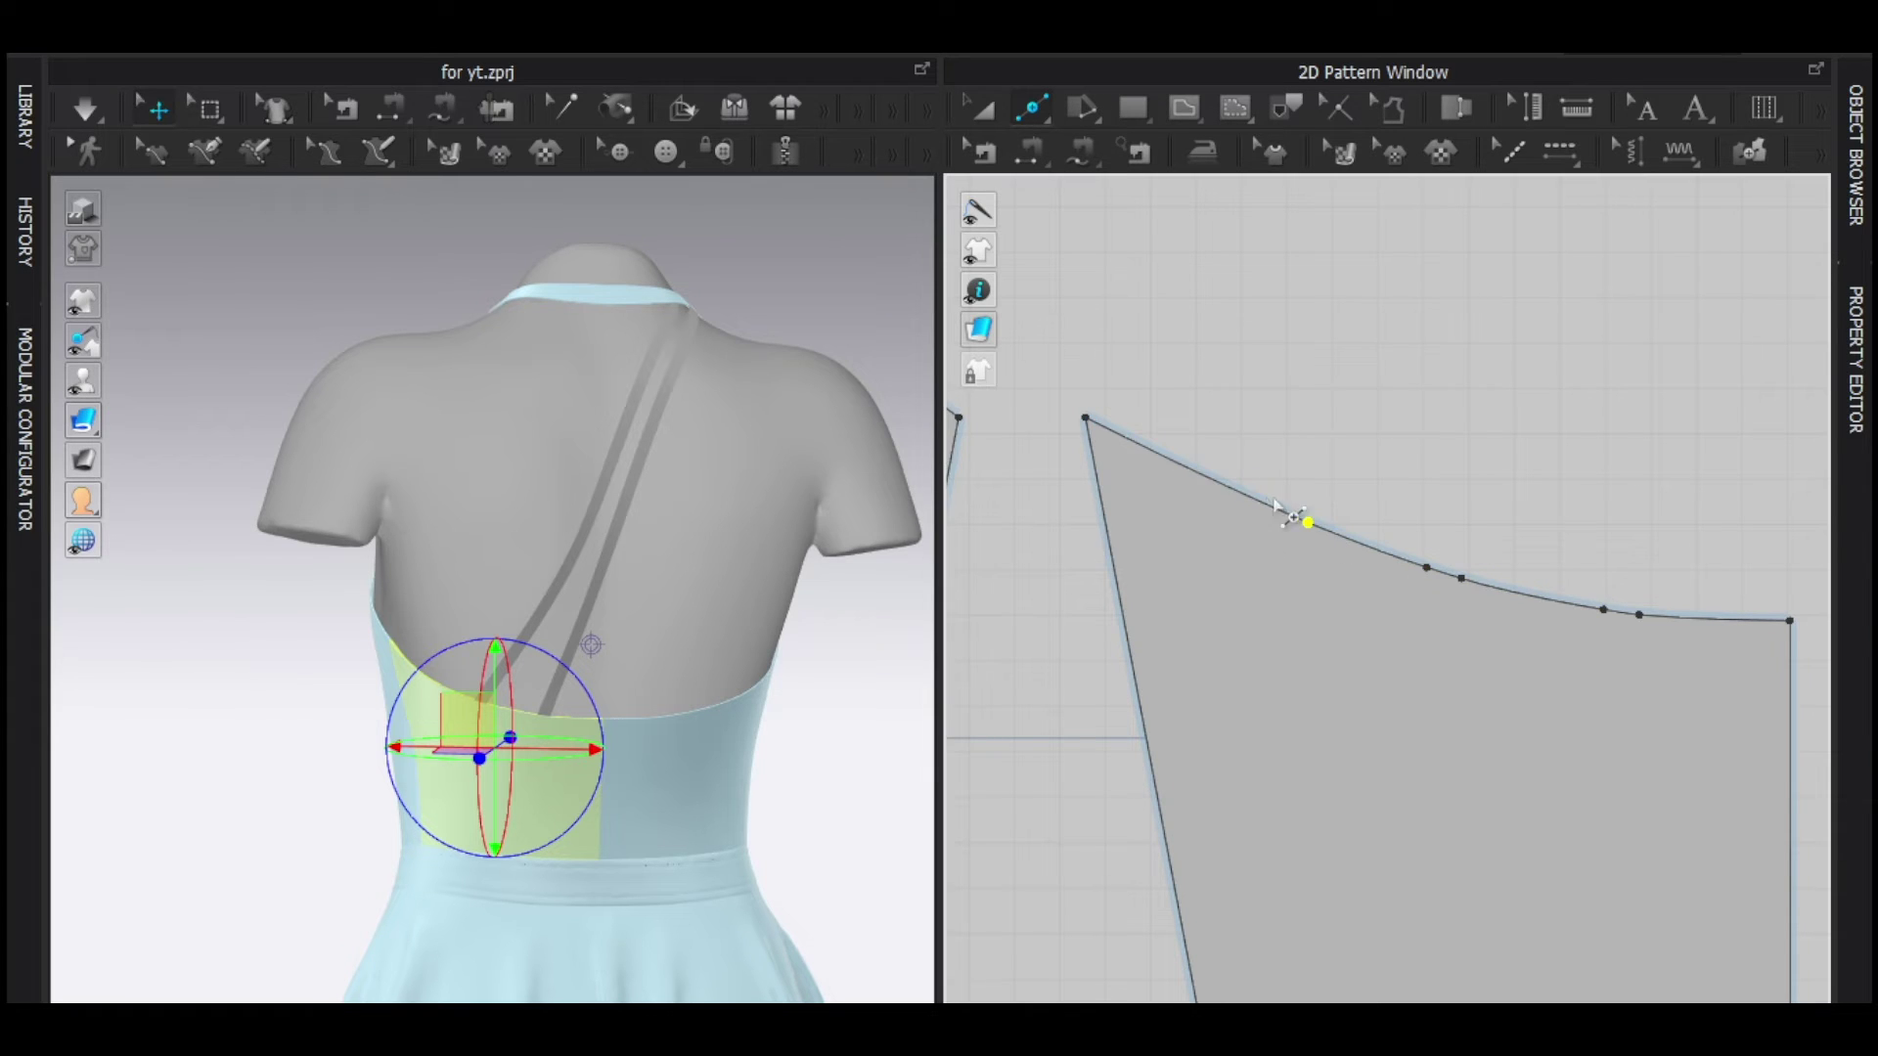
pyautogui.rightClick(1262, 502)
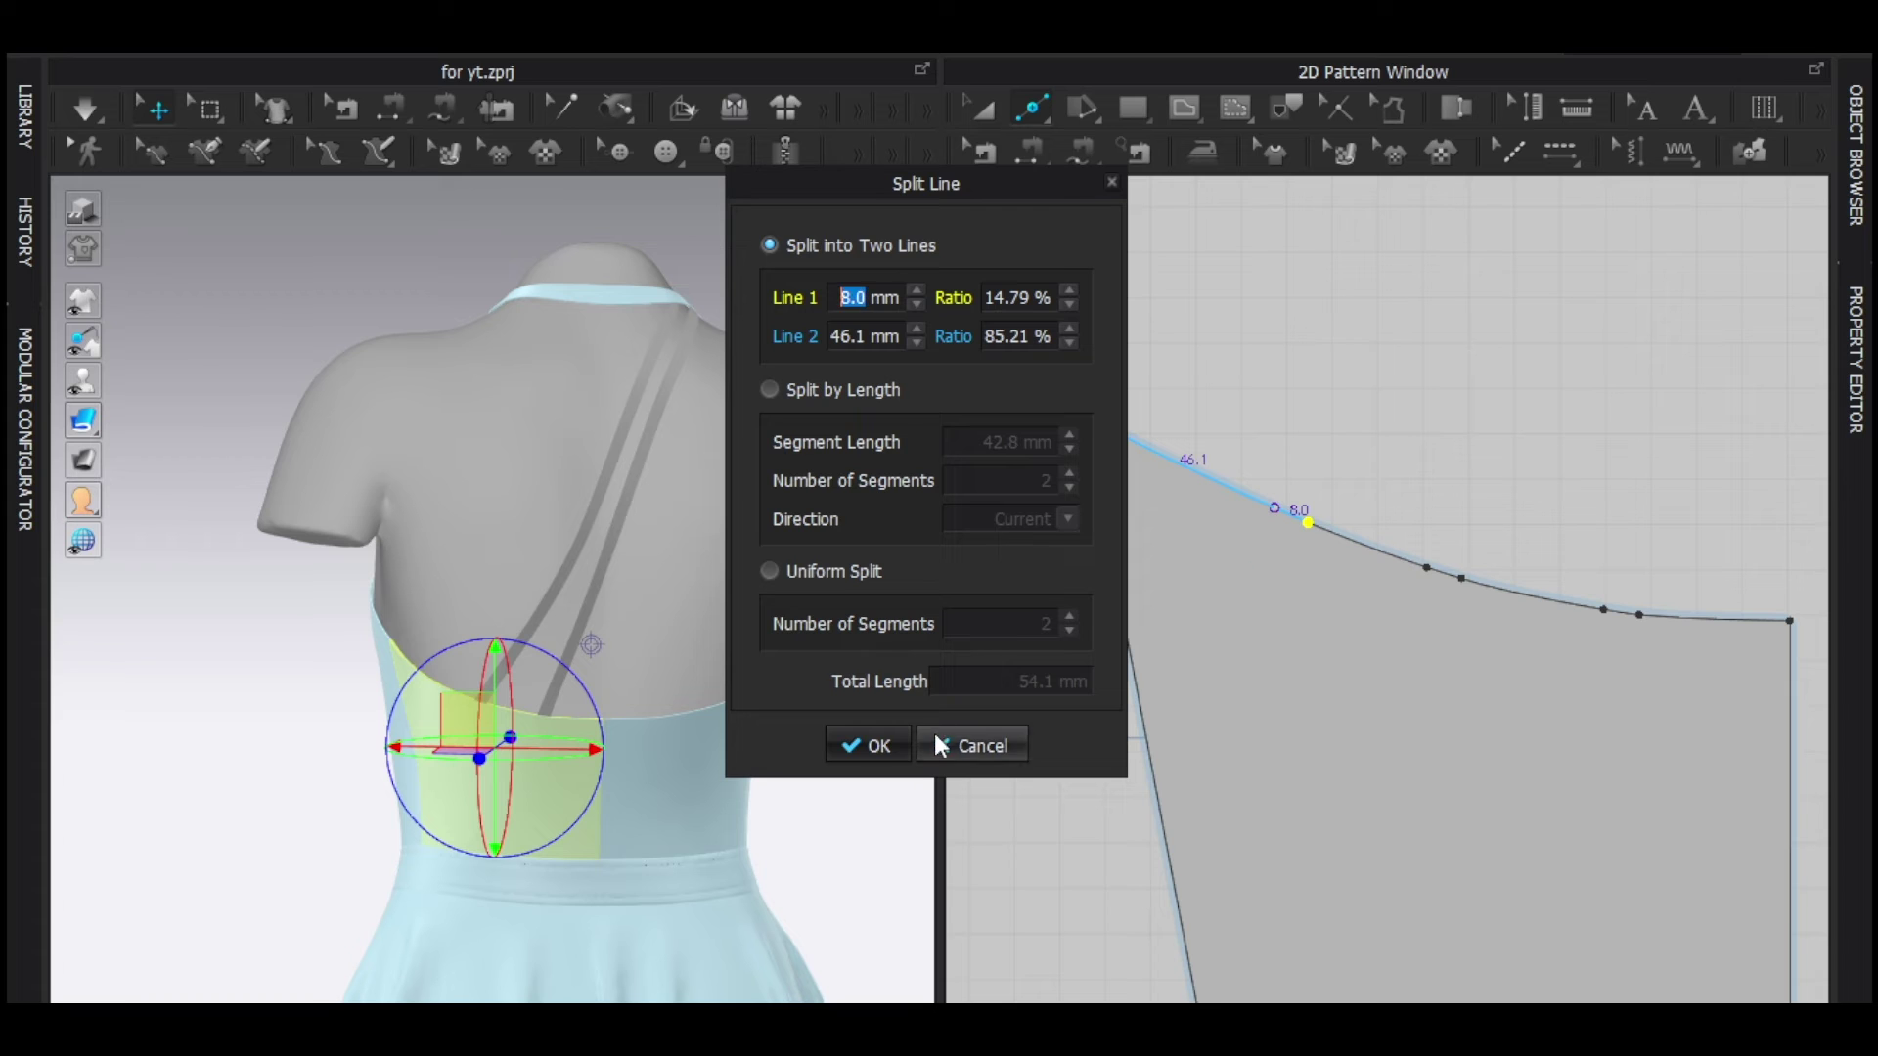
pyautogui.click(867, 745)
# Split the back neckband's outer curve 13 mm from the second strap's segment toward the center back, with an adjoining 8 mm segment.
pyautogui.scroll(-5, 1246, 596)
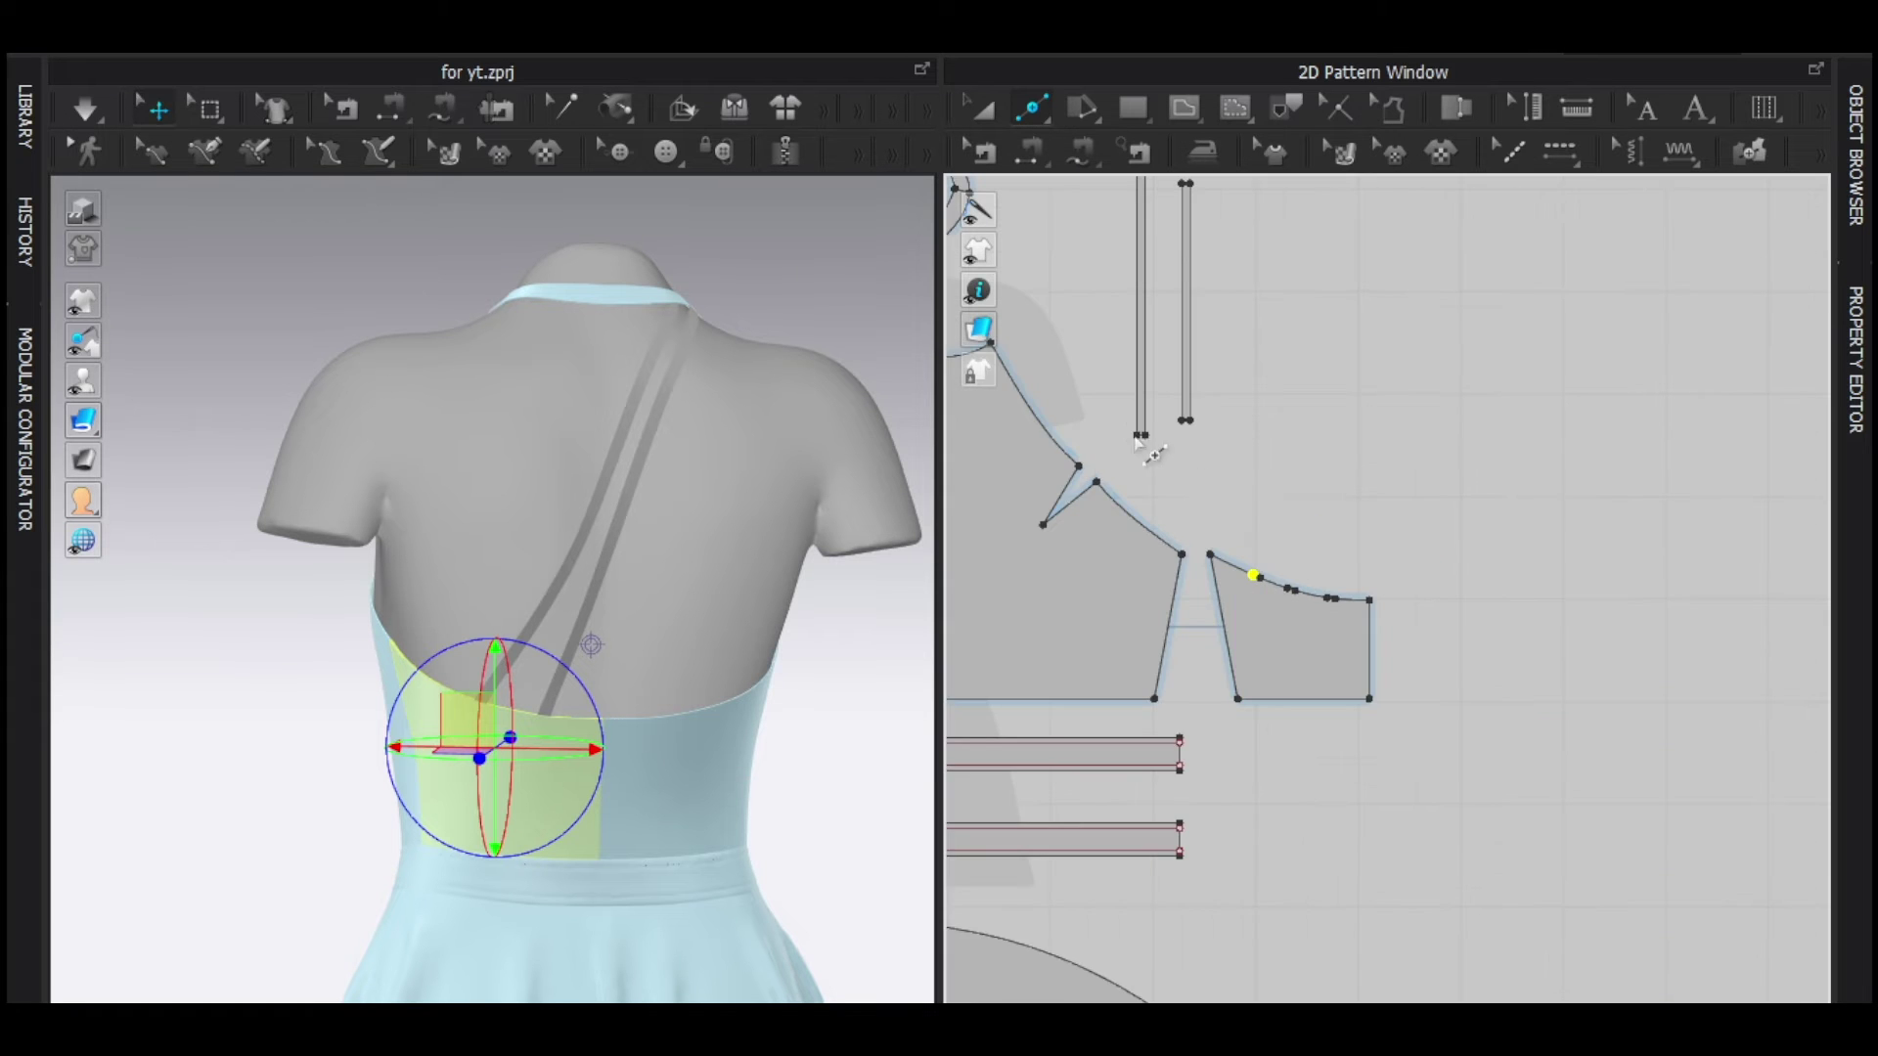
pyautogui.scroll(-1, 1148, 450)
pyautogui.moveTo(1148, 450); pyautogui.dragTo(1546, 775, button='middle')
pyautogui.scroll(8, 1252, 512)
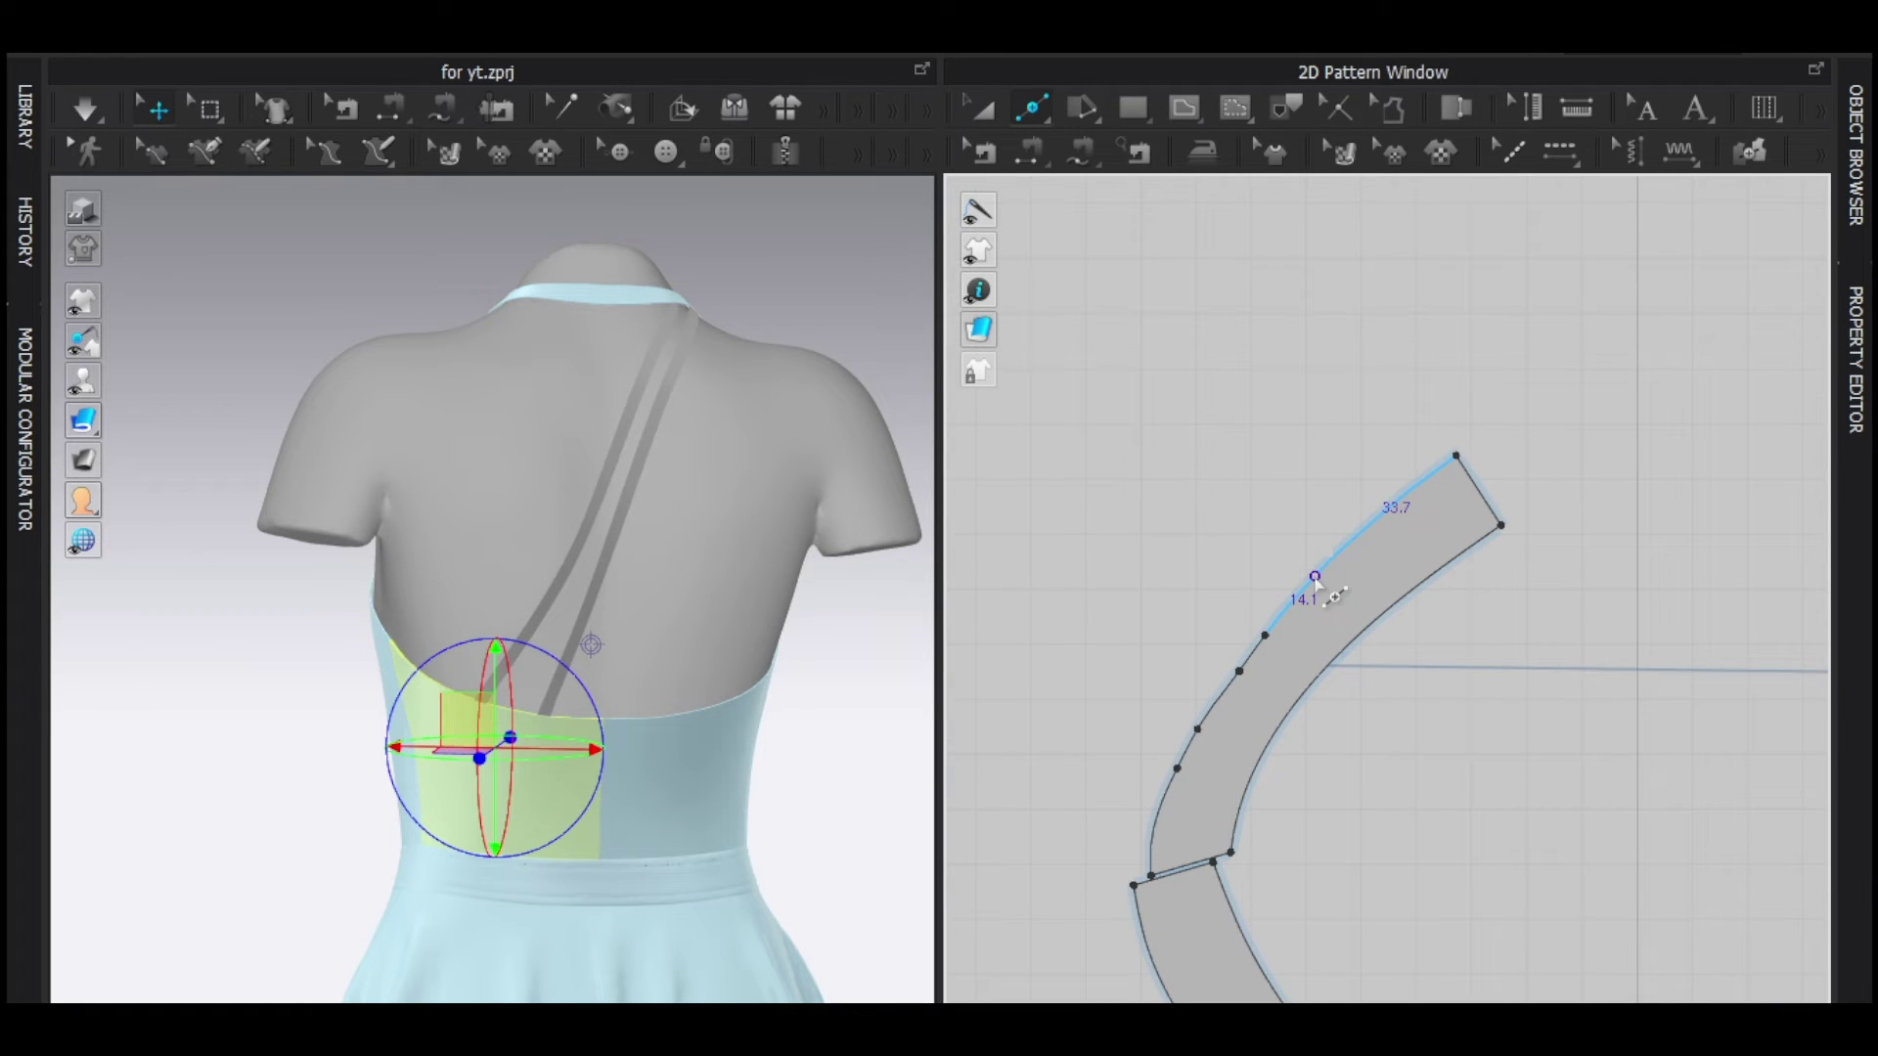
pyautogui.press('z')
pyautogui.click(1219, 700)
pyautogui.press('x')
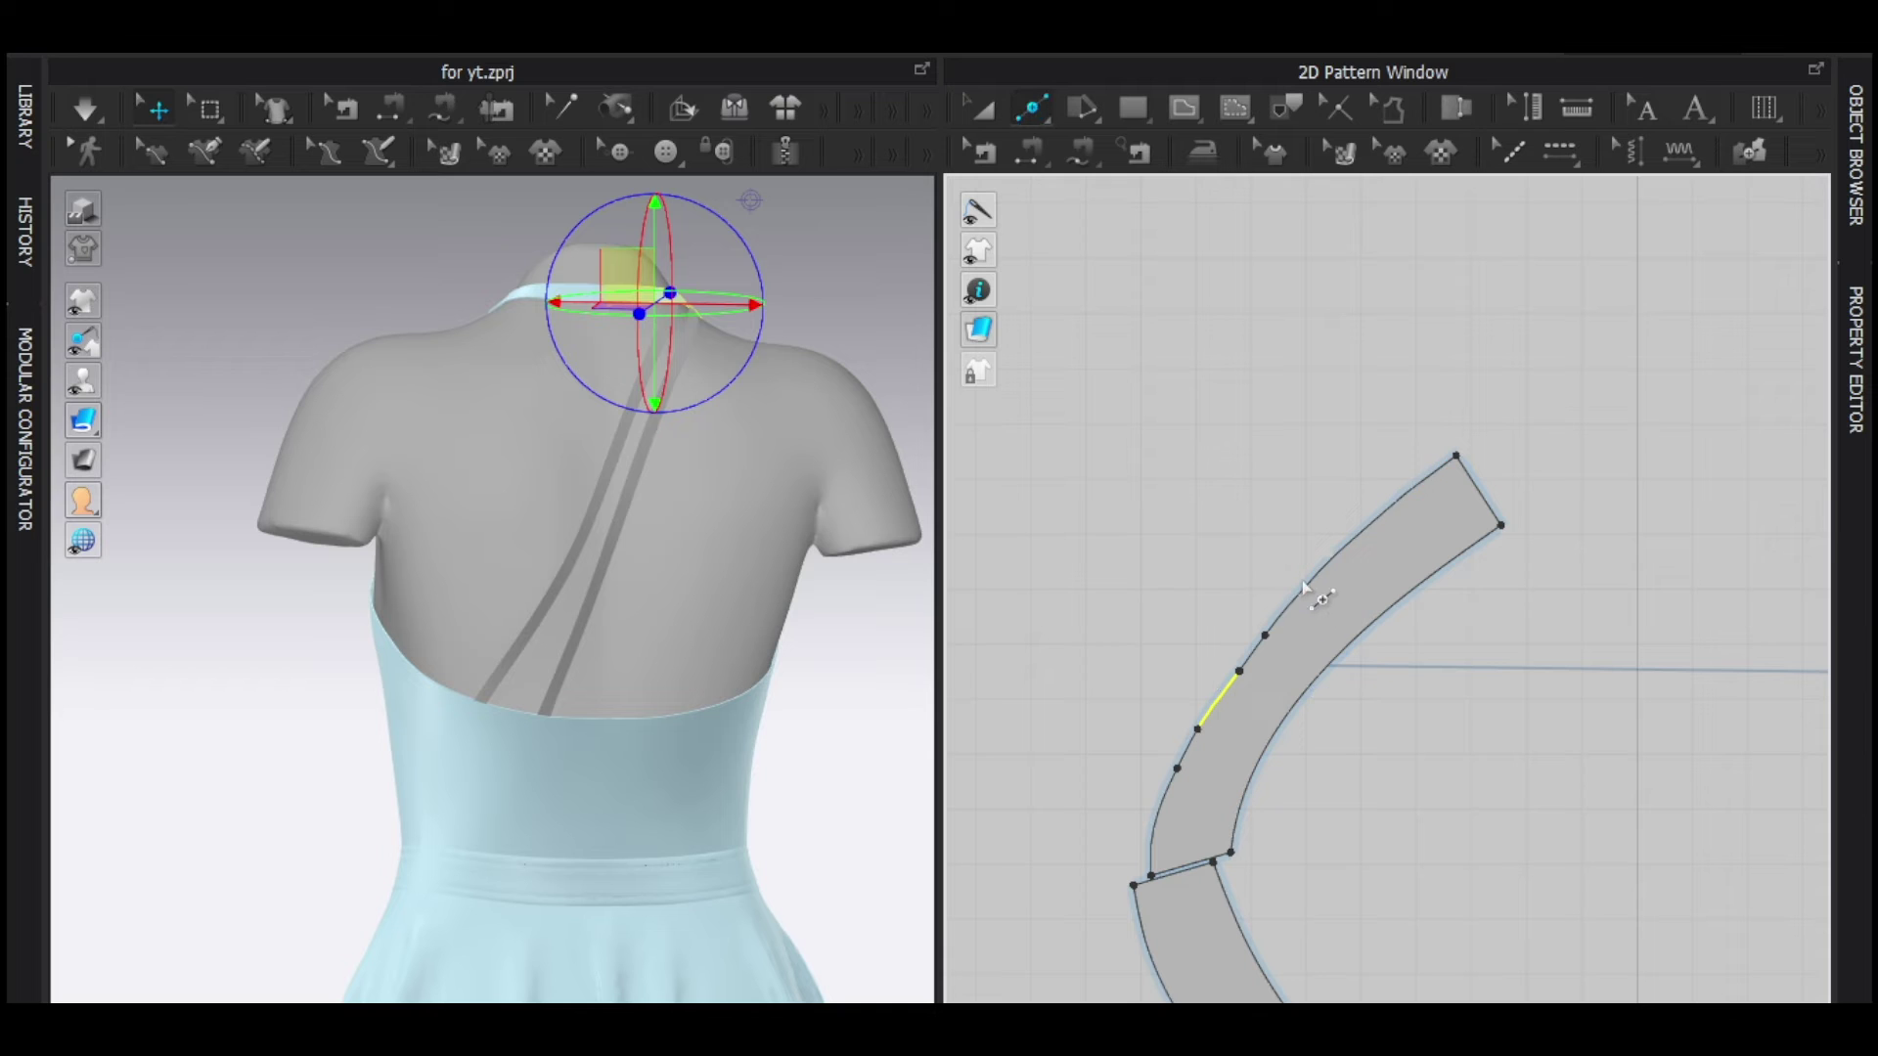
pyautogui.rightClick(1315, 580)
pyautogui.write('13')
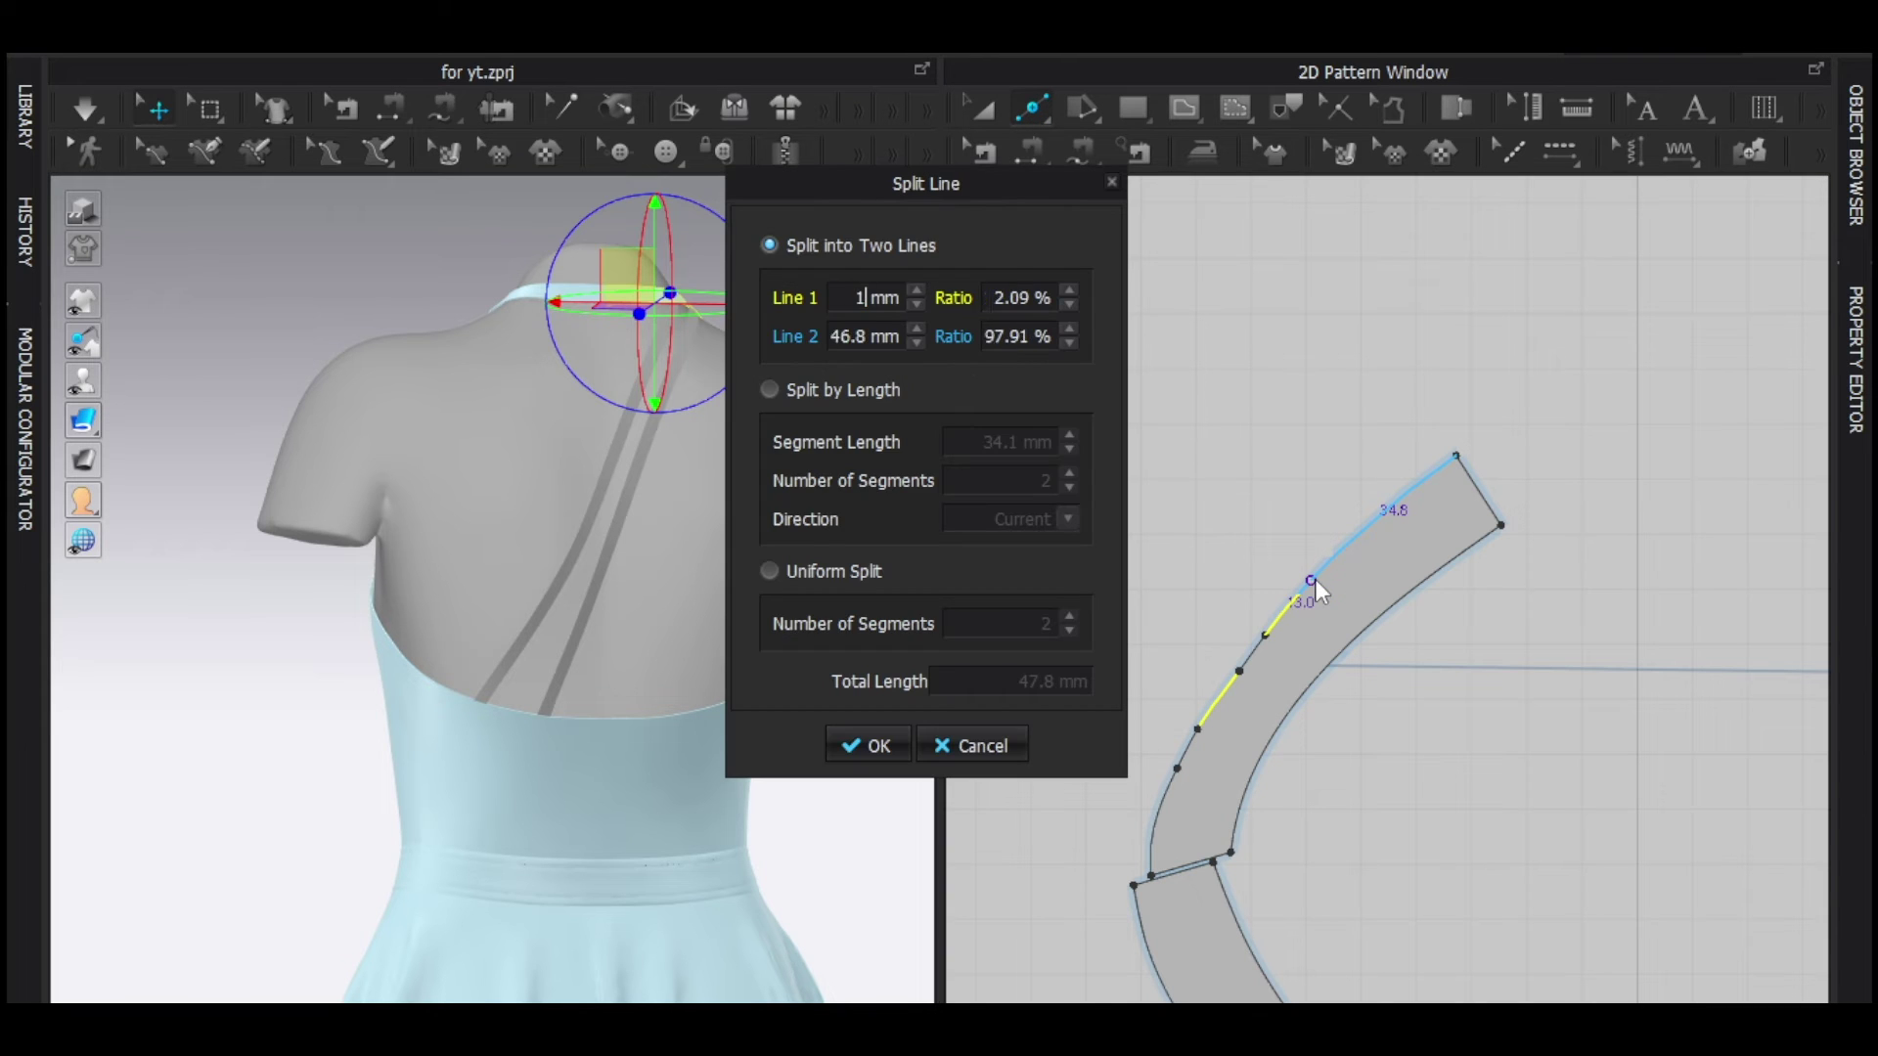
pyautogui.click(865, 743)
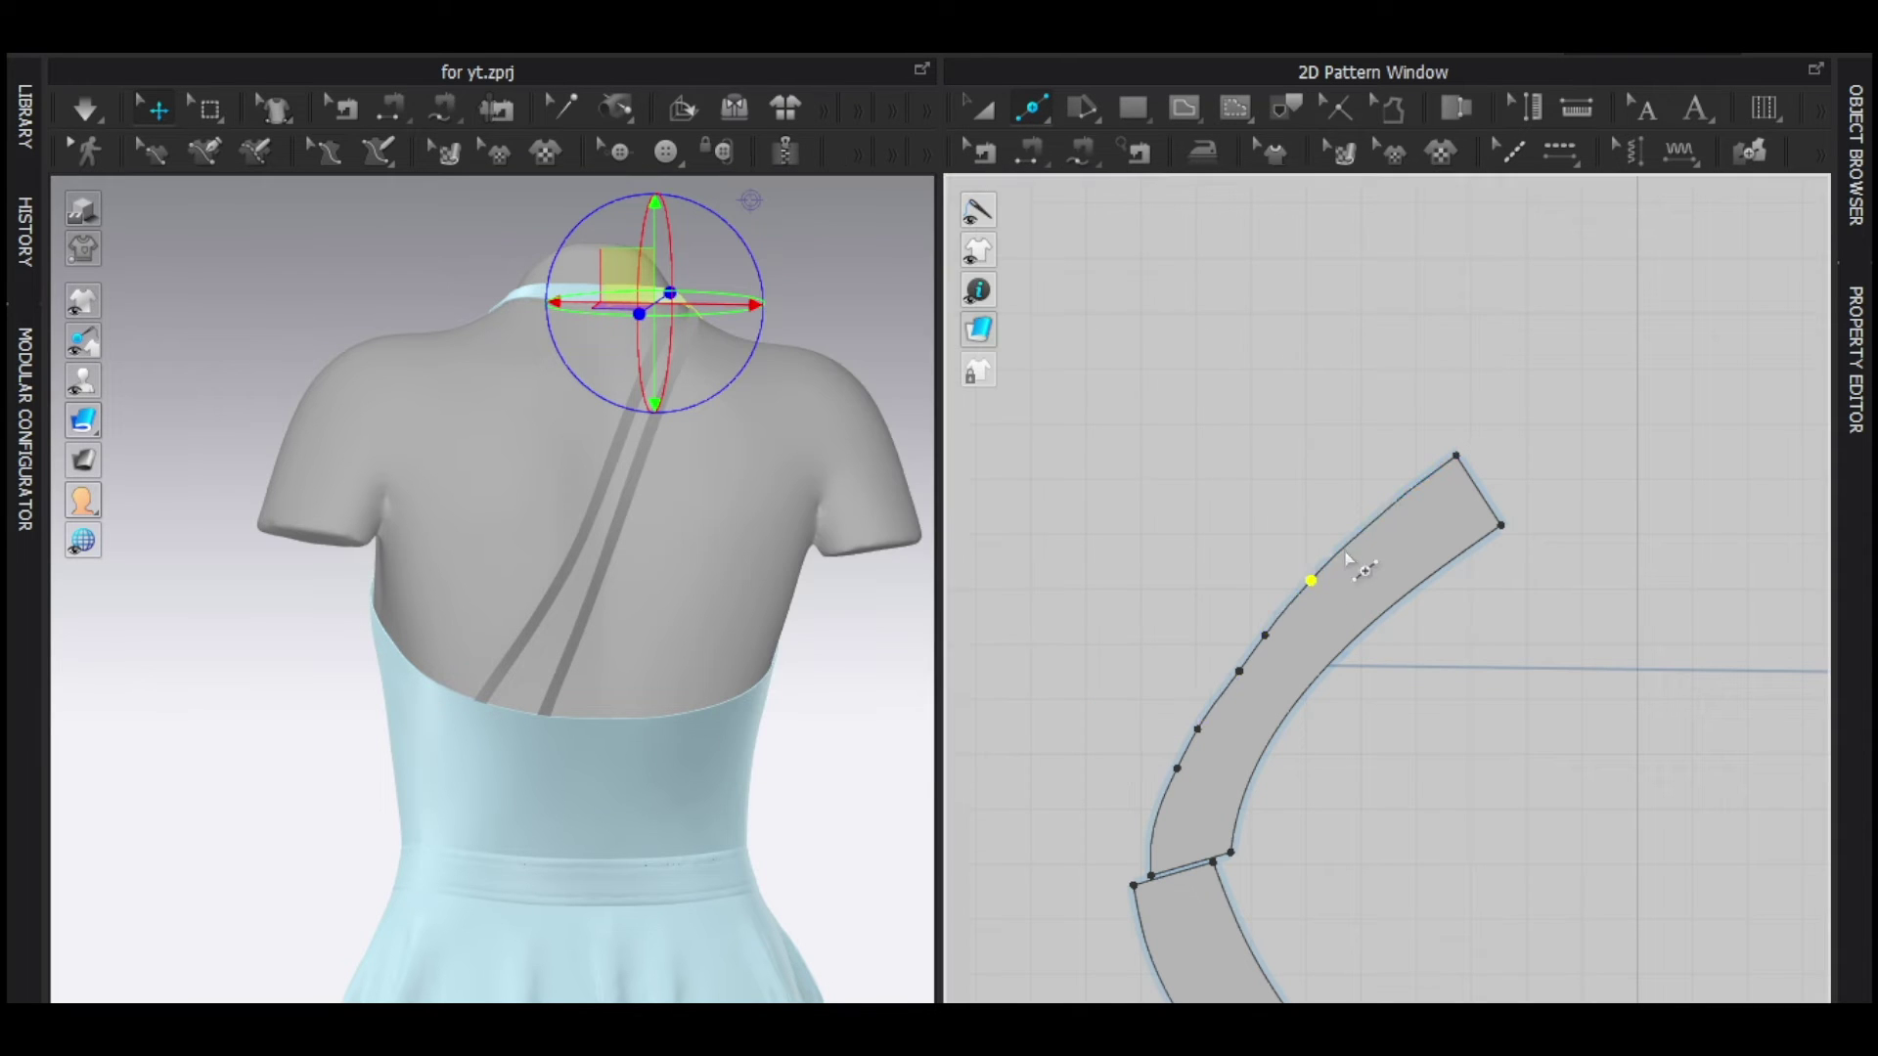
pyautogui.rightClick(1342, 549)
pyautogui.write('8')
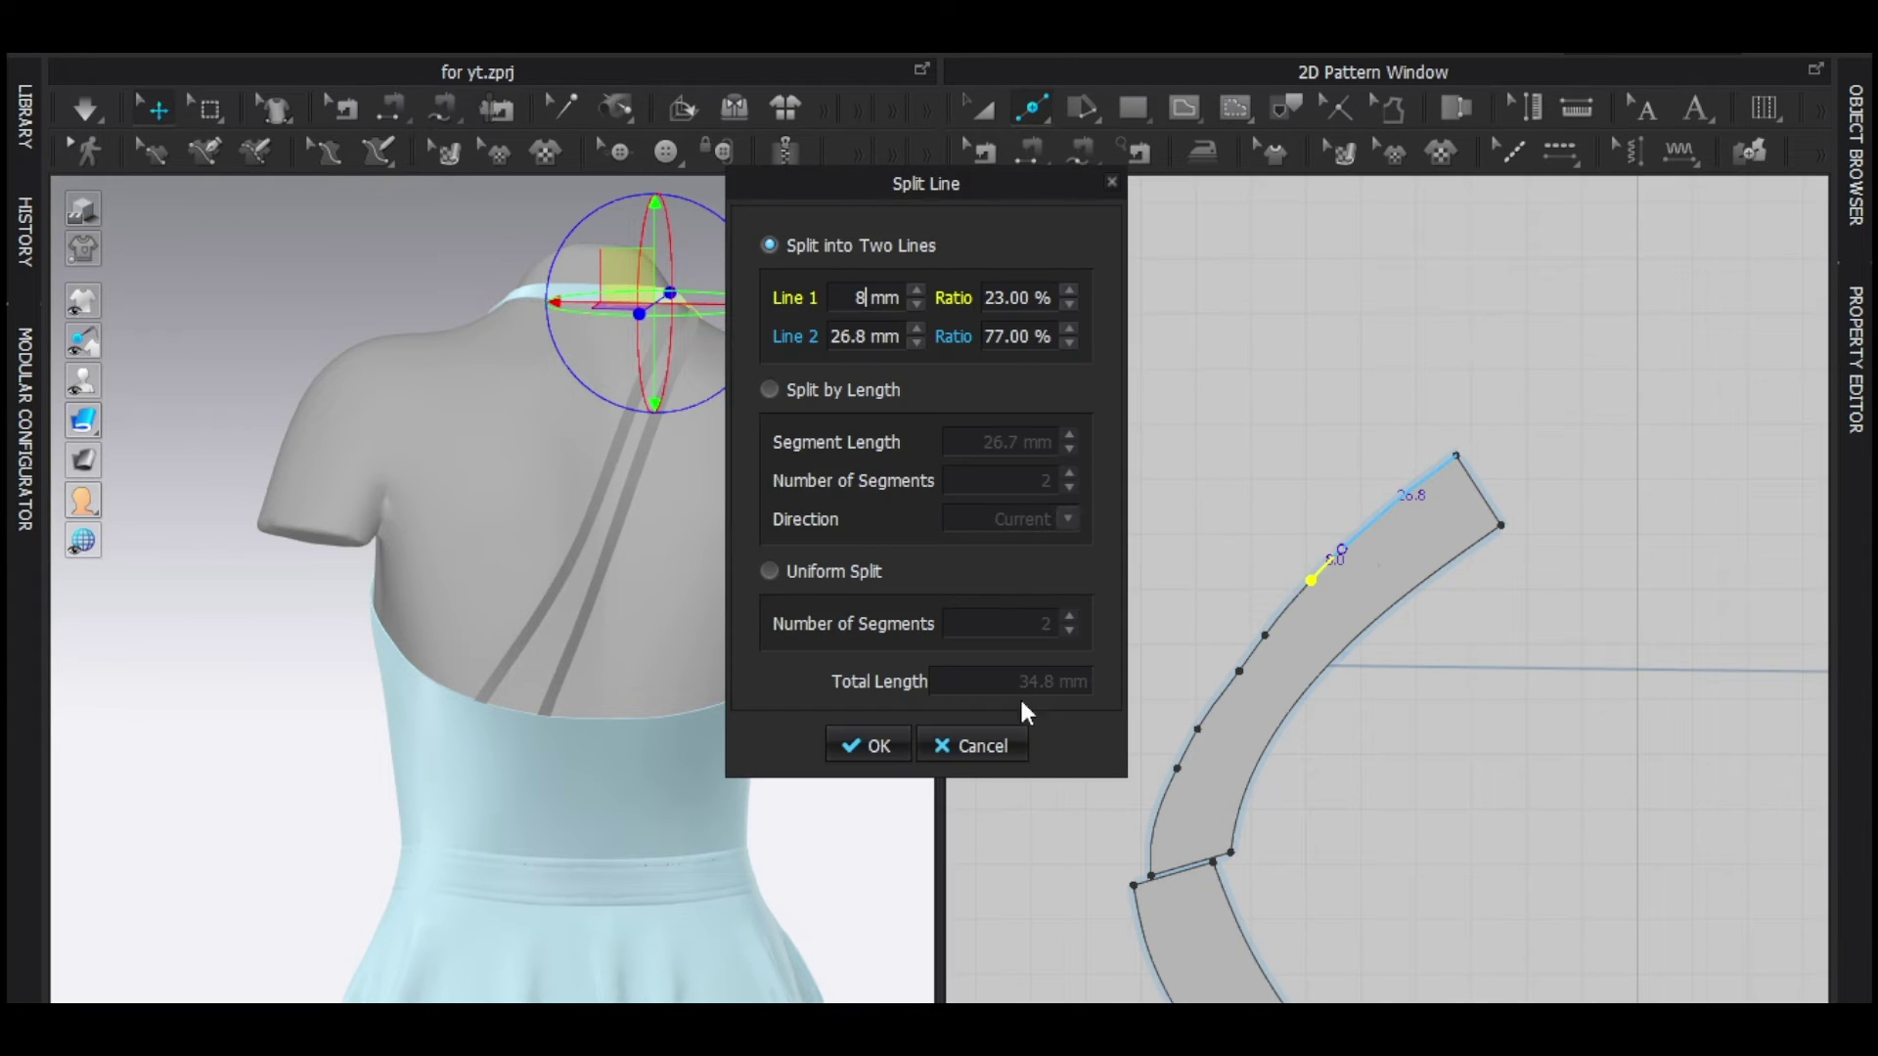
pyautogui.click(847, 746)
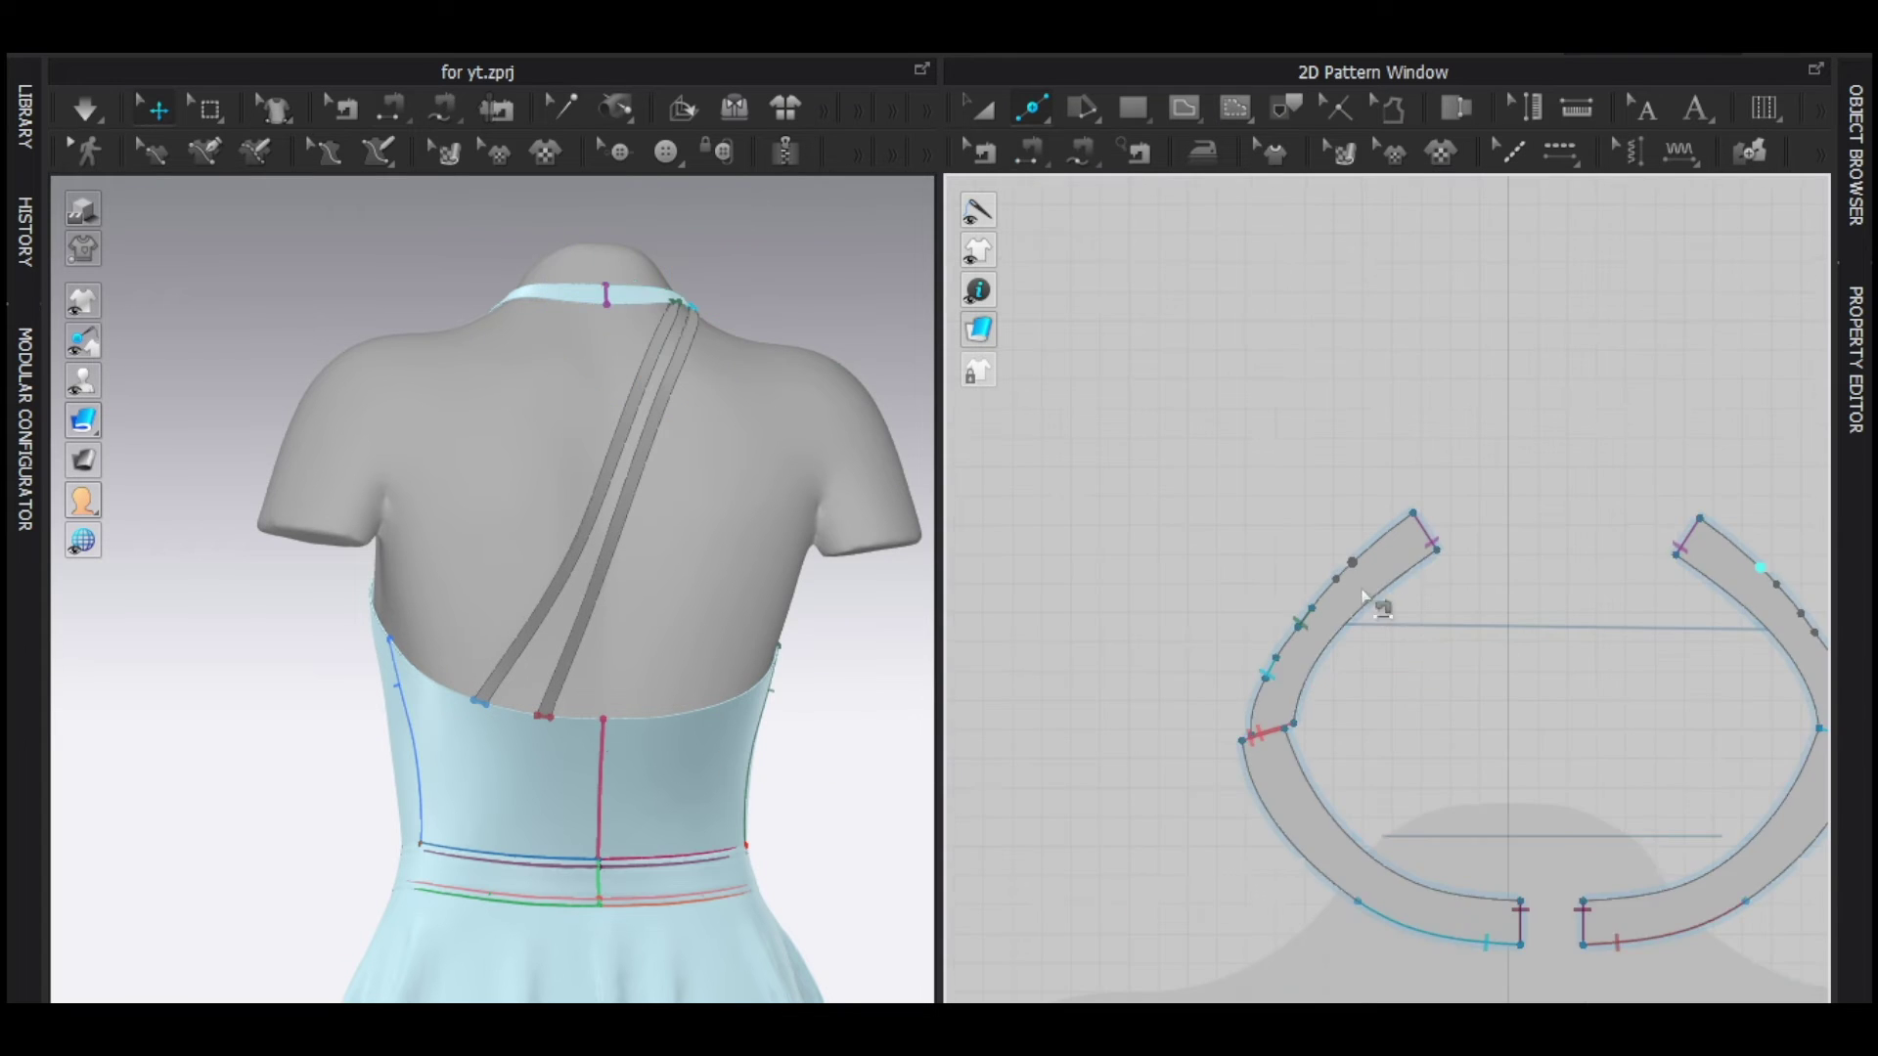
pyautogui.scroll(4, 1360, 587)
pyautogui.click(1337, 550)
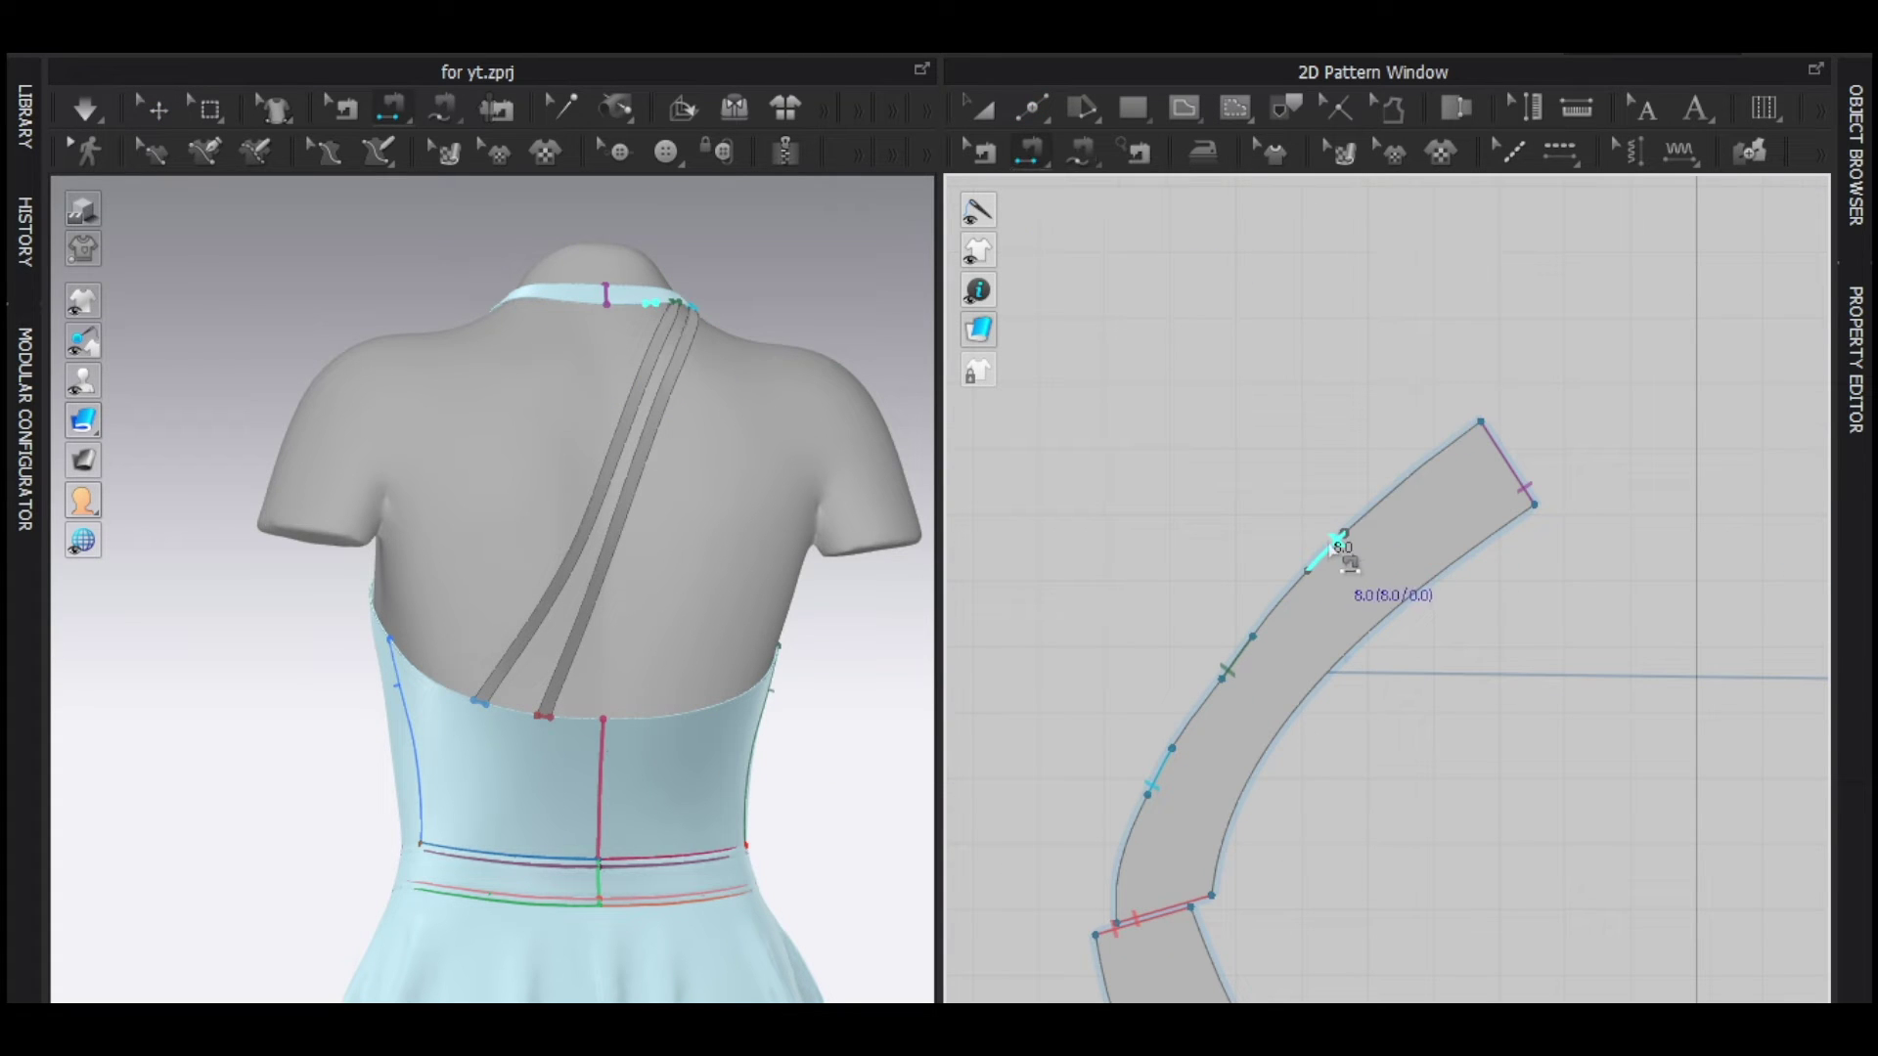
pyautogui.scroll(-5, 1358, 577)
pyautogui.moveTo(1575, 716); pyautogui.dragTo(1159, 523, button='middle')
pyautogui.scroll(-1, 1174, 533)
pyautogui.moveTo(1539, 666); pyautogui.dragTo(1222, 715, button='middle')
pyautogui.scroll(-3, 1440, 647)
# Duplicate the second strap's pattern piece and place the copy beside the existing straps for a third strap.
pyautogui.press('z')
pyautogui.click(1402, 684)
pyautogui.scroll(1, 1413, 682)
pyautogui.press('a')
pyautogui.scroll(1, 1445, 683)
pyautogui.moveTo(1445, 682); pyautogui.dragTo(1446, 563, button='middle')
pyautogui.click(1329, 641)
pyautogui.scroll(-3, 1329, 642)
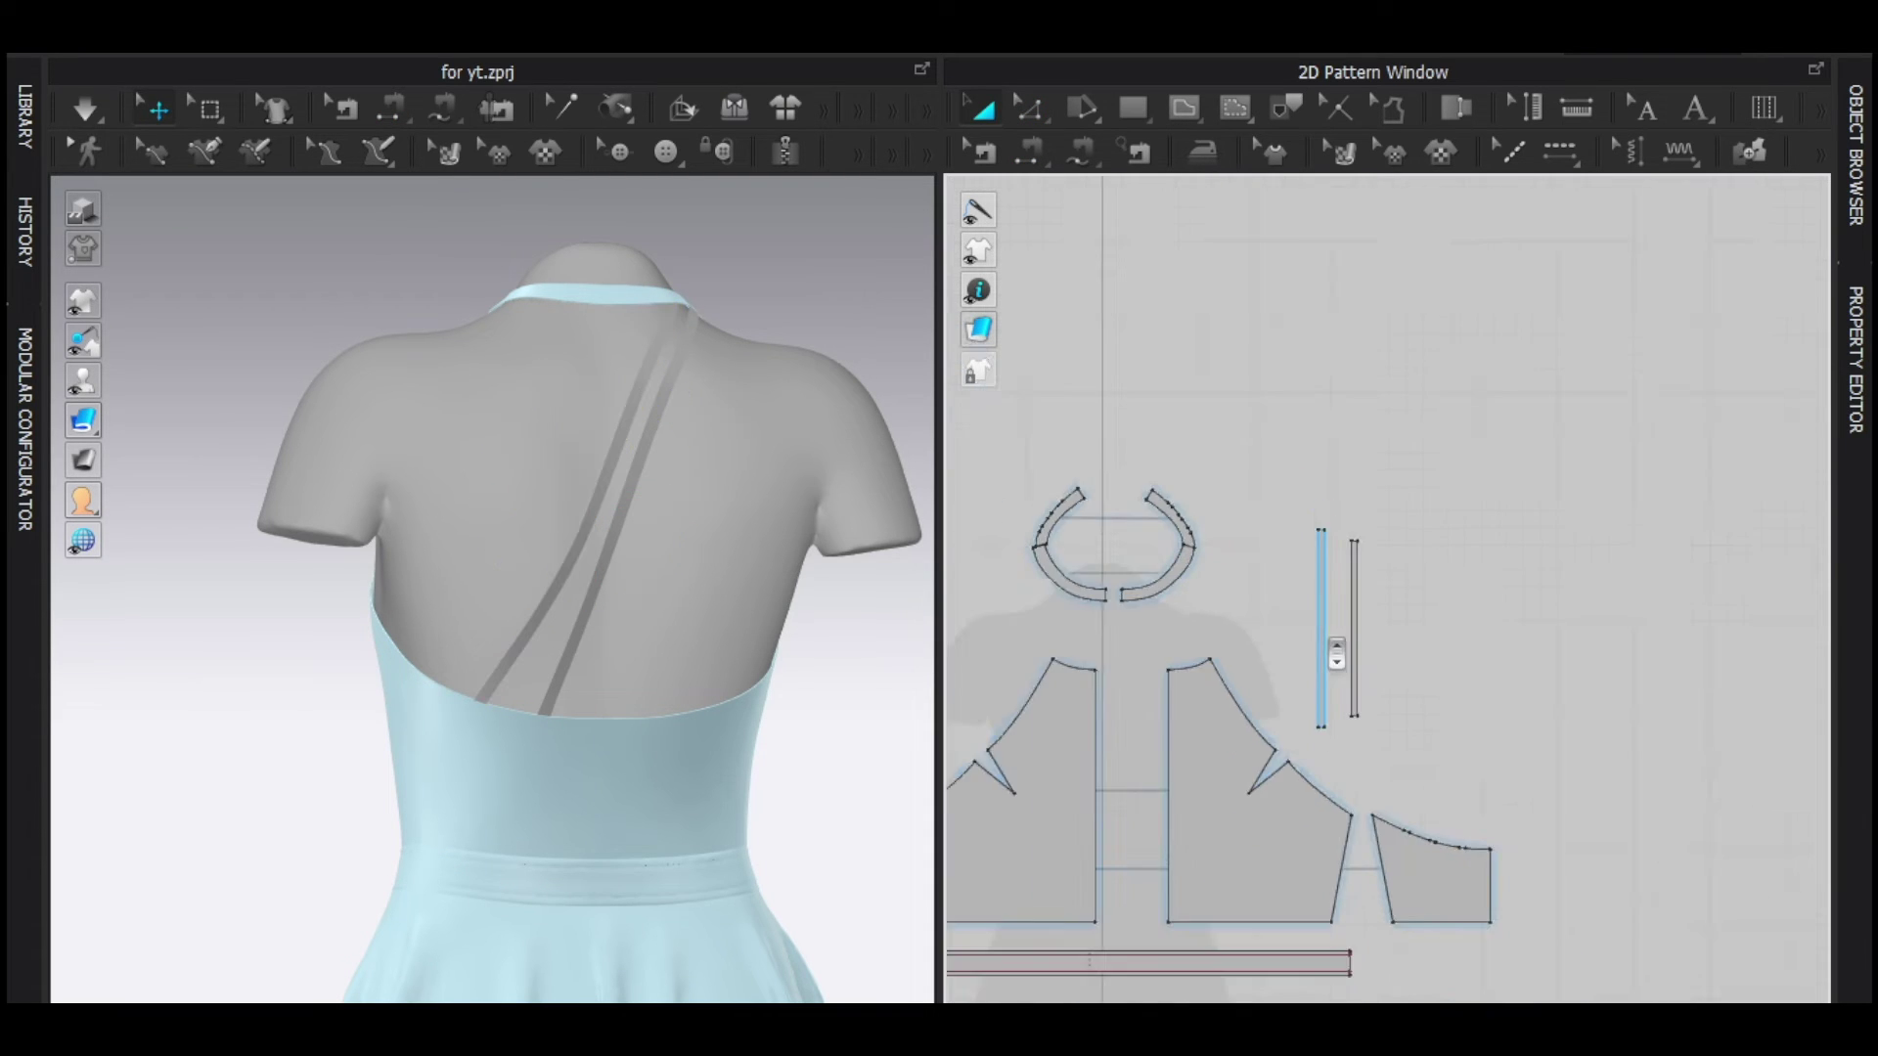
pyautogui.scroll(3, 1326, 635)
pyautogui.click(1393, 602)
pyautogui.hotkey('ctrl', 'c')
pyautogui.hotkey('ctrl', 'v')
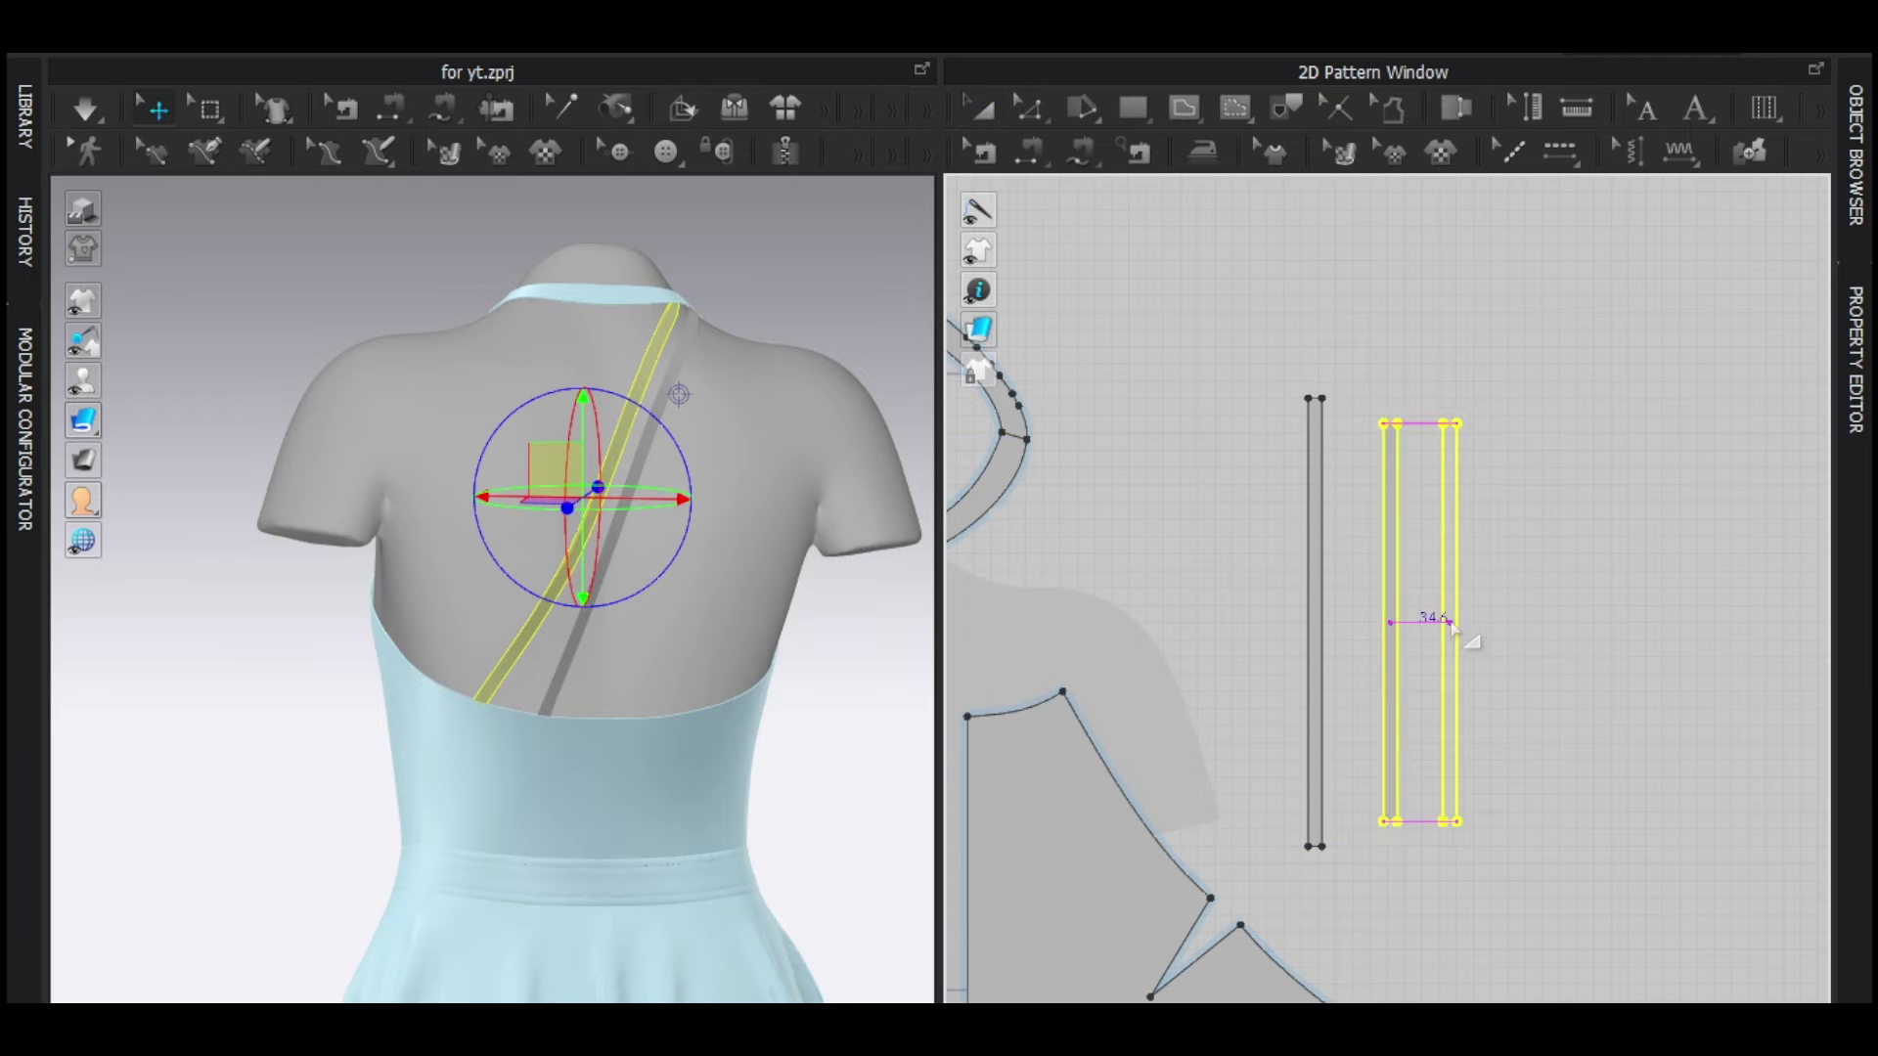
pyautogui.click(1252, 604)
# Sew the new 8 mm segment on the back neckband to the third strap's upper end.
pyautogui.scroll(-4, 1252, 604)
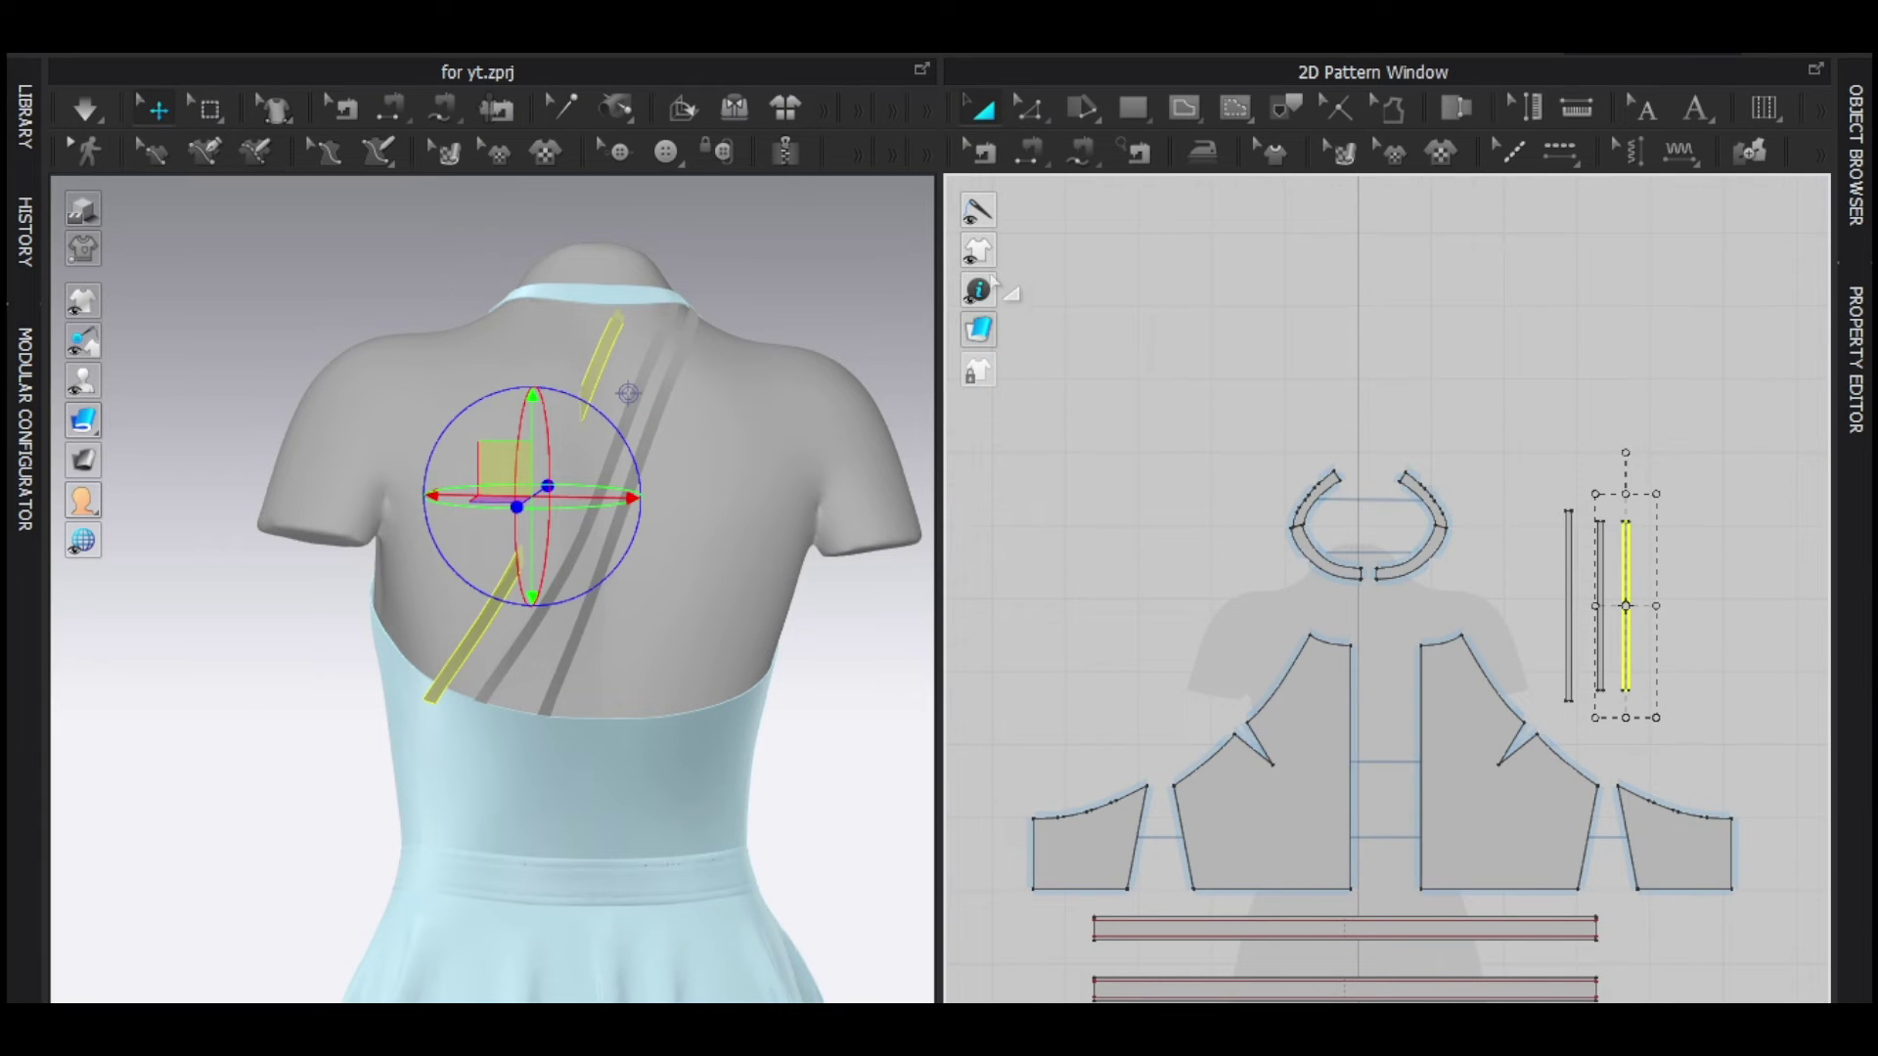
pyautogui.click(1029, 152)
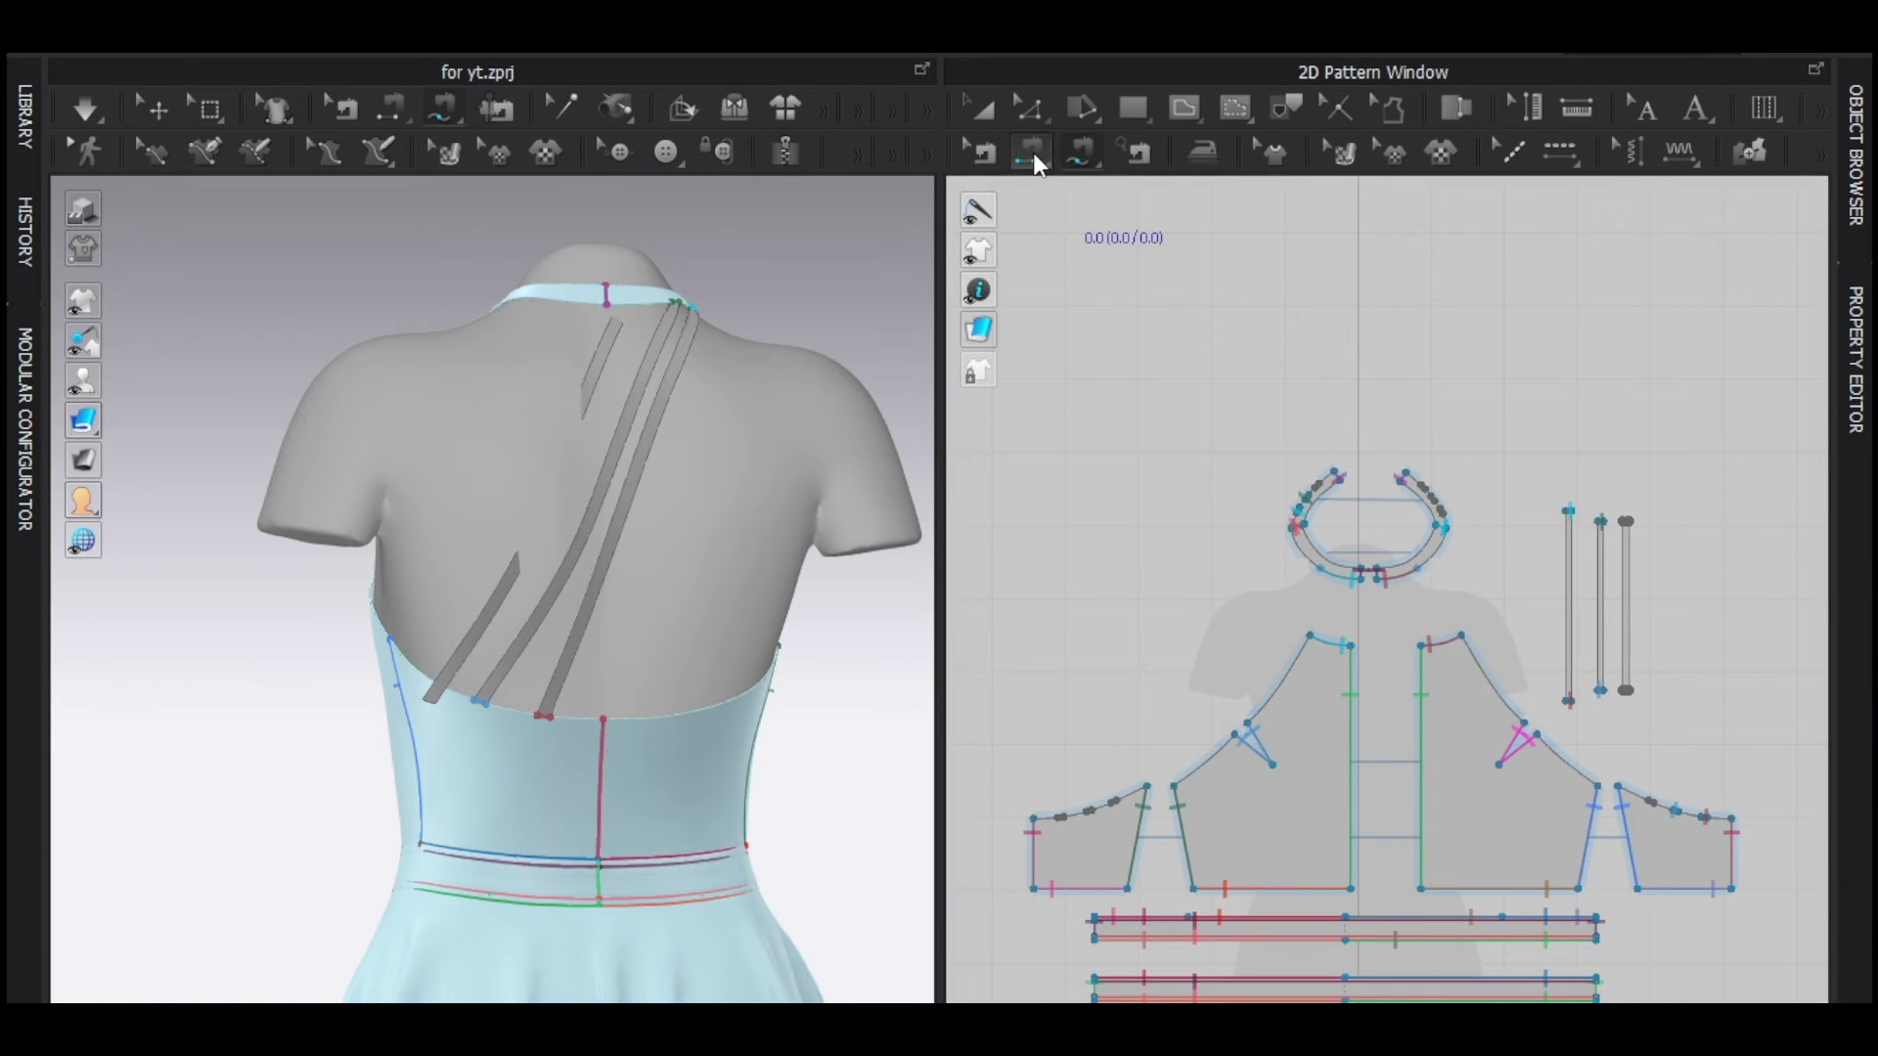
pyautogui.scroll(4, 1346, 539)
pyautogui.click(1319, 339)
pyautogui.scroll(-4, 1358, 368)
pyautogui.moveTo(1760, 502); pyautogui.dragTo(1288, 511, button='middle')
pyautogui.scroll(3, 1514, 401)
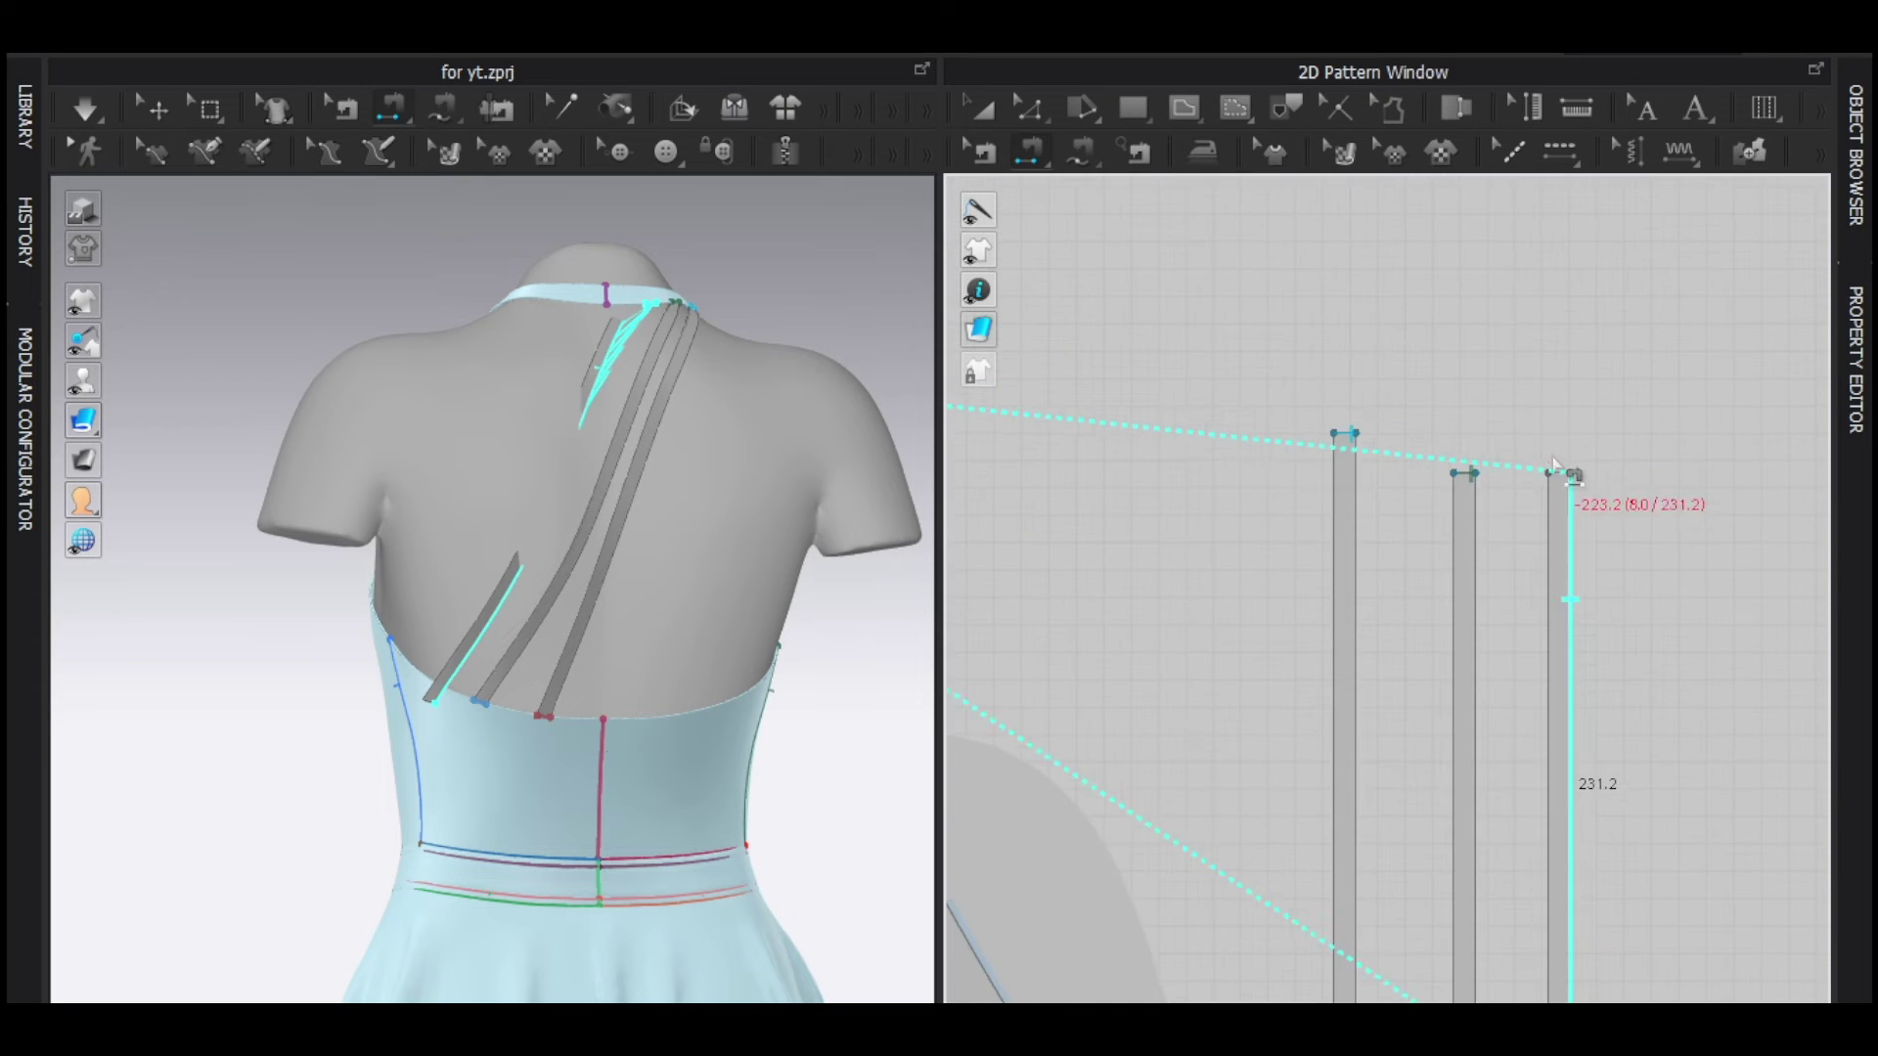
pyautogui.click(1566, 476)
# Sew the third strap's lower end to the outermost 8 mm segment on the back bodice's upper curve.
pyautogui.scroll(-6, 1562, 487)
pyautogui.scroll(5, 1499, 550)
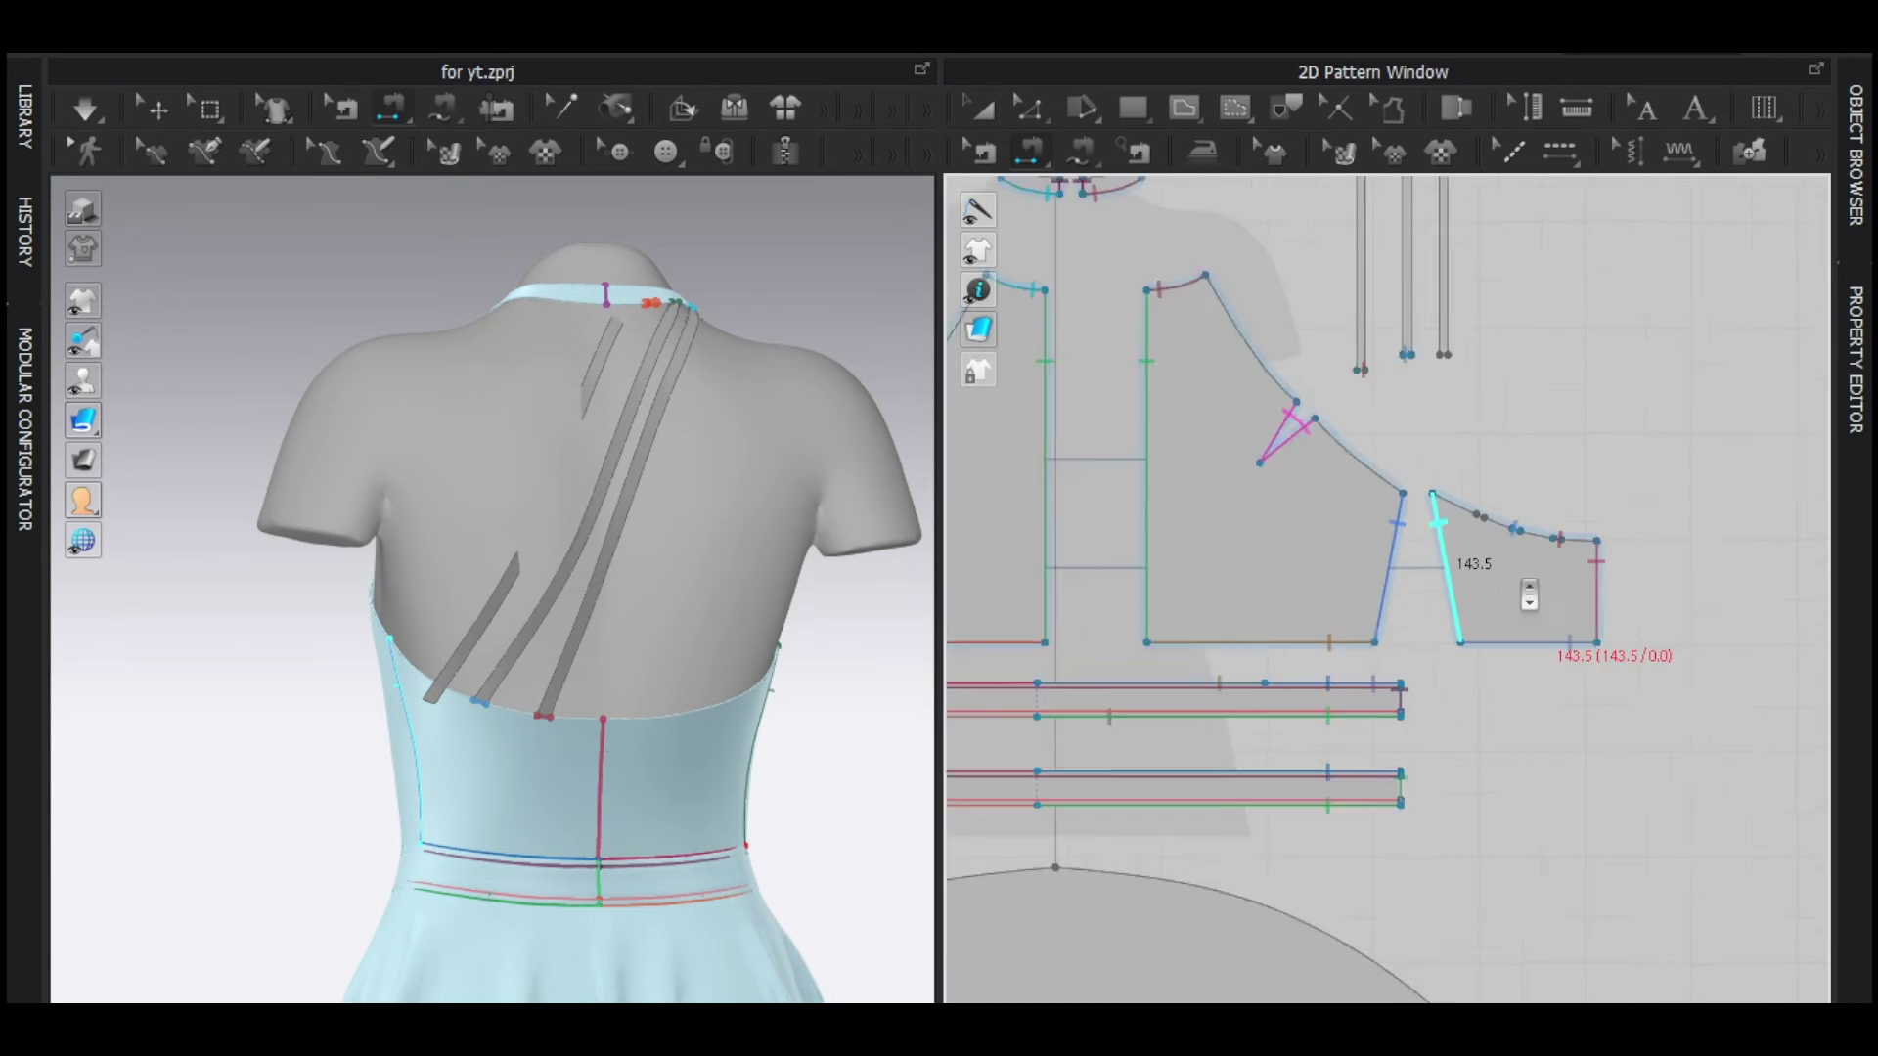
pyautogui.click(1394, 197)
pyautogui.moveTo(1356, 319); pyautogui.dragTo(1380, 450, button='middle')
# Reposition the third strap in 3D so it sits just off the avatar's back between the neckband and bodice.
pyautogui.press('q')
pyautogui.moveTo(580, 533); pyautogui.dragTo(546, 593, button='right')
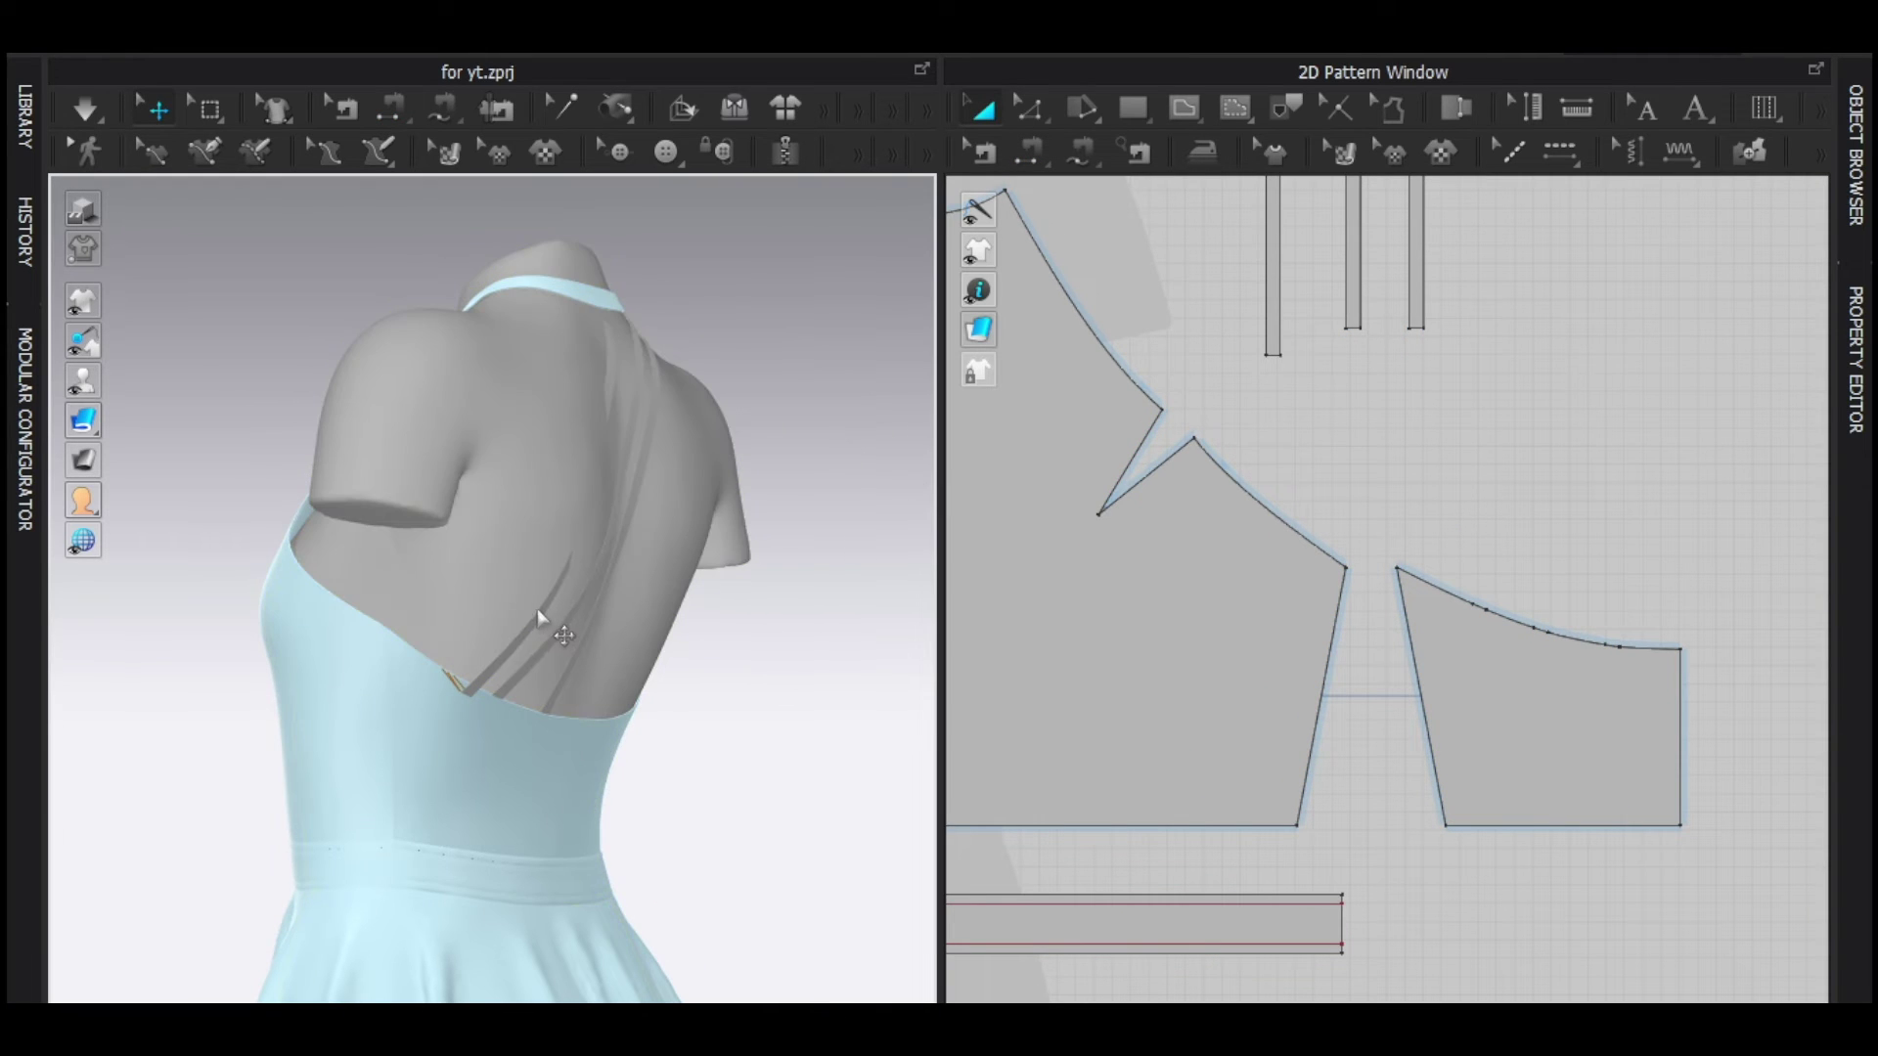
pyautogui.click(537, 608)
pyautogui.click(1414, 260)
pyautogui.moveTo(753, 499); pyautogui.dragTo(805, 542, button='right')
pyautogui.moveTo(594, 497); pyautogui.dragTo(623, 502)
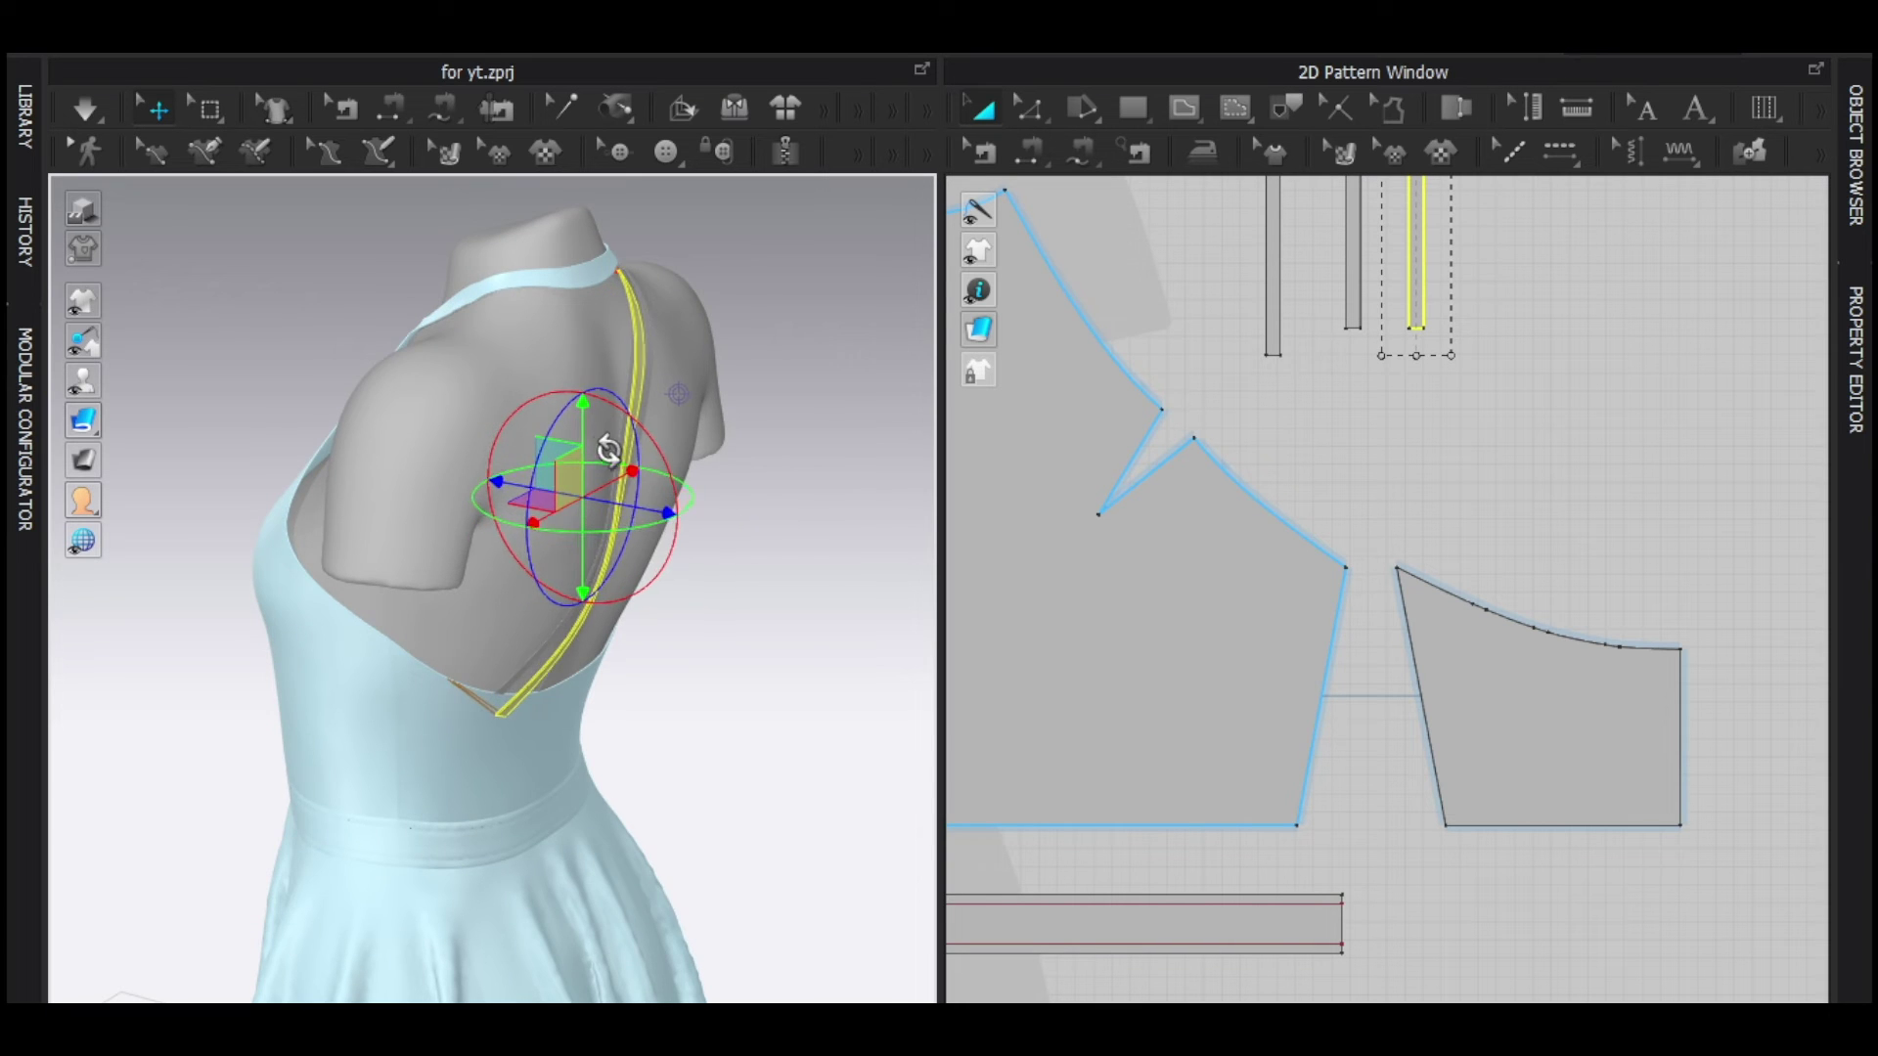
pyautogui.moveTo(608, 450); pyautogui.dragTo(553, 450, button='right')
# Shorten the third strap's pattern piece evenly at both ends and simulate the drape.
pyautogui.moveTo(1270, 420); pyautogui.dragTo(1264, 722, button='middle')
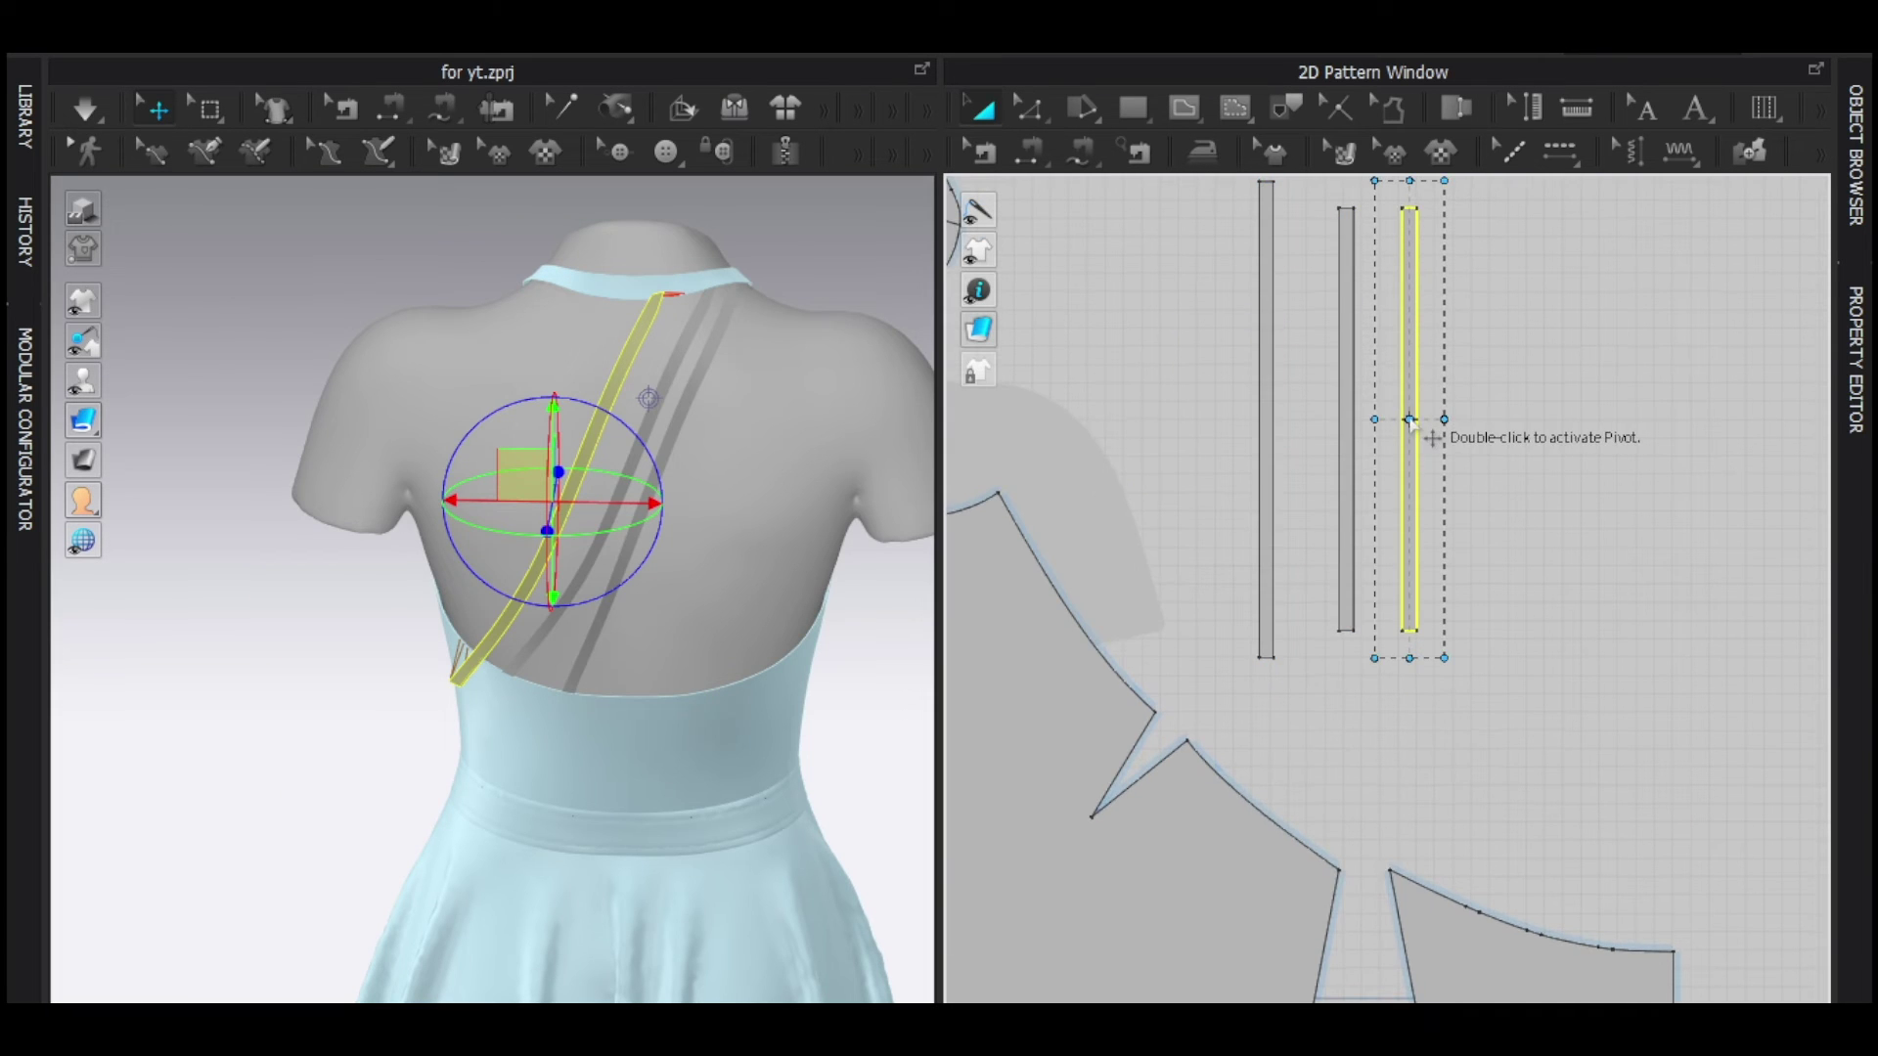
pyautogui.moveTo(1426, 335); pyautogui.dragTo(1413, 444, button='middle')
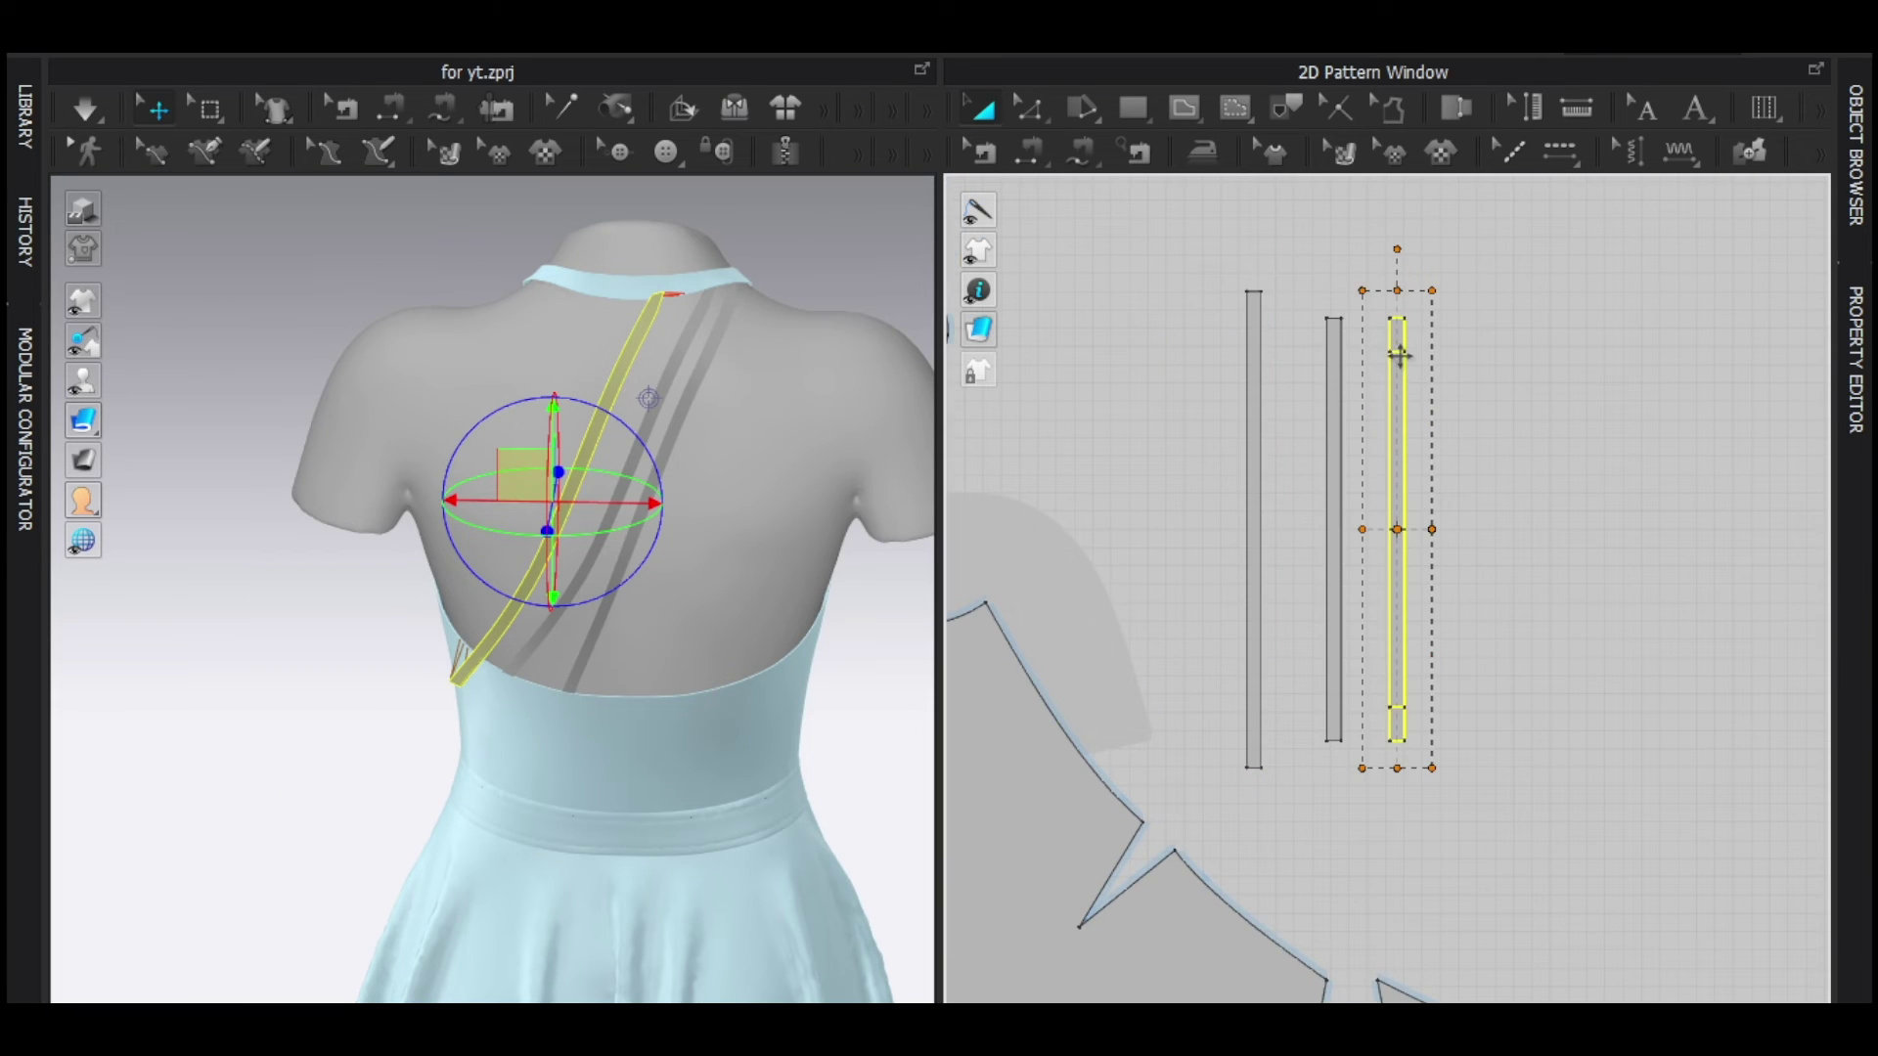
pyautogui.press('space')
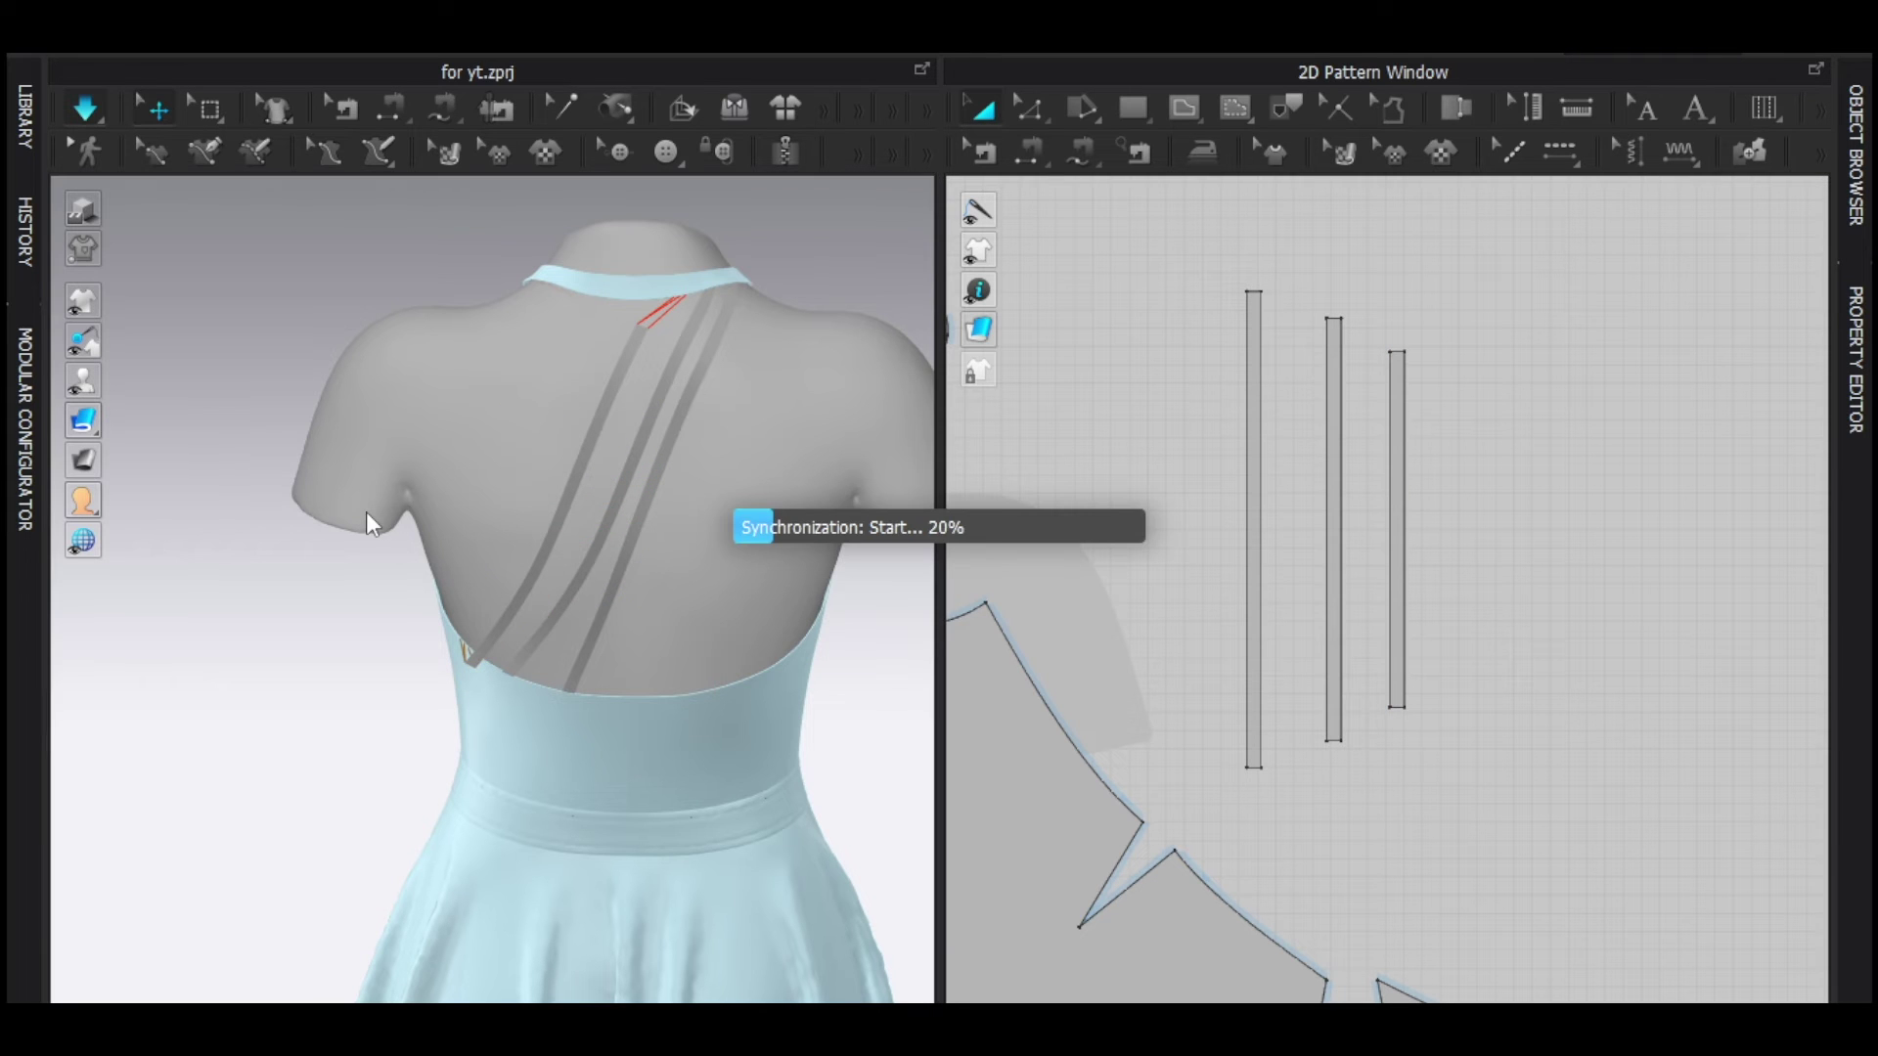
pyautogui.press('space')
pyautogui.moveTo(348, 518); pyautogui.dragTo(534, 596, button='right')
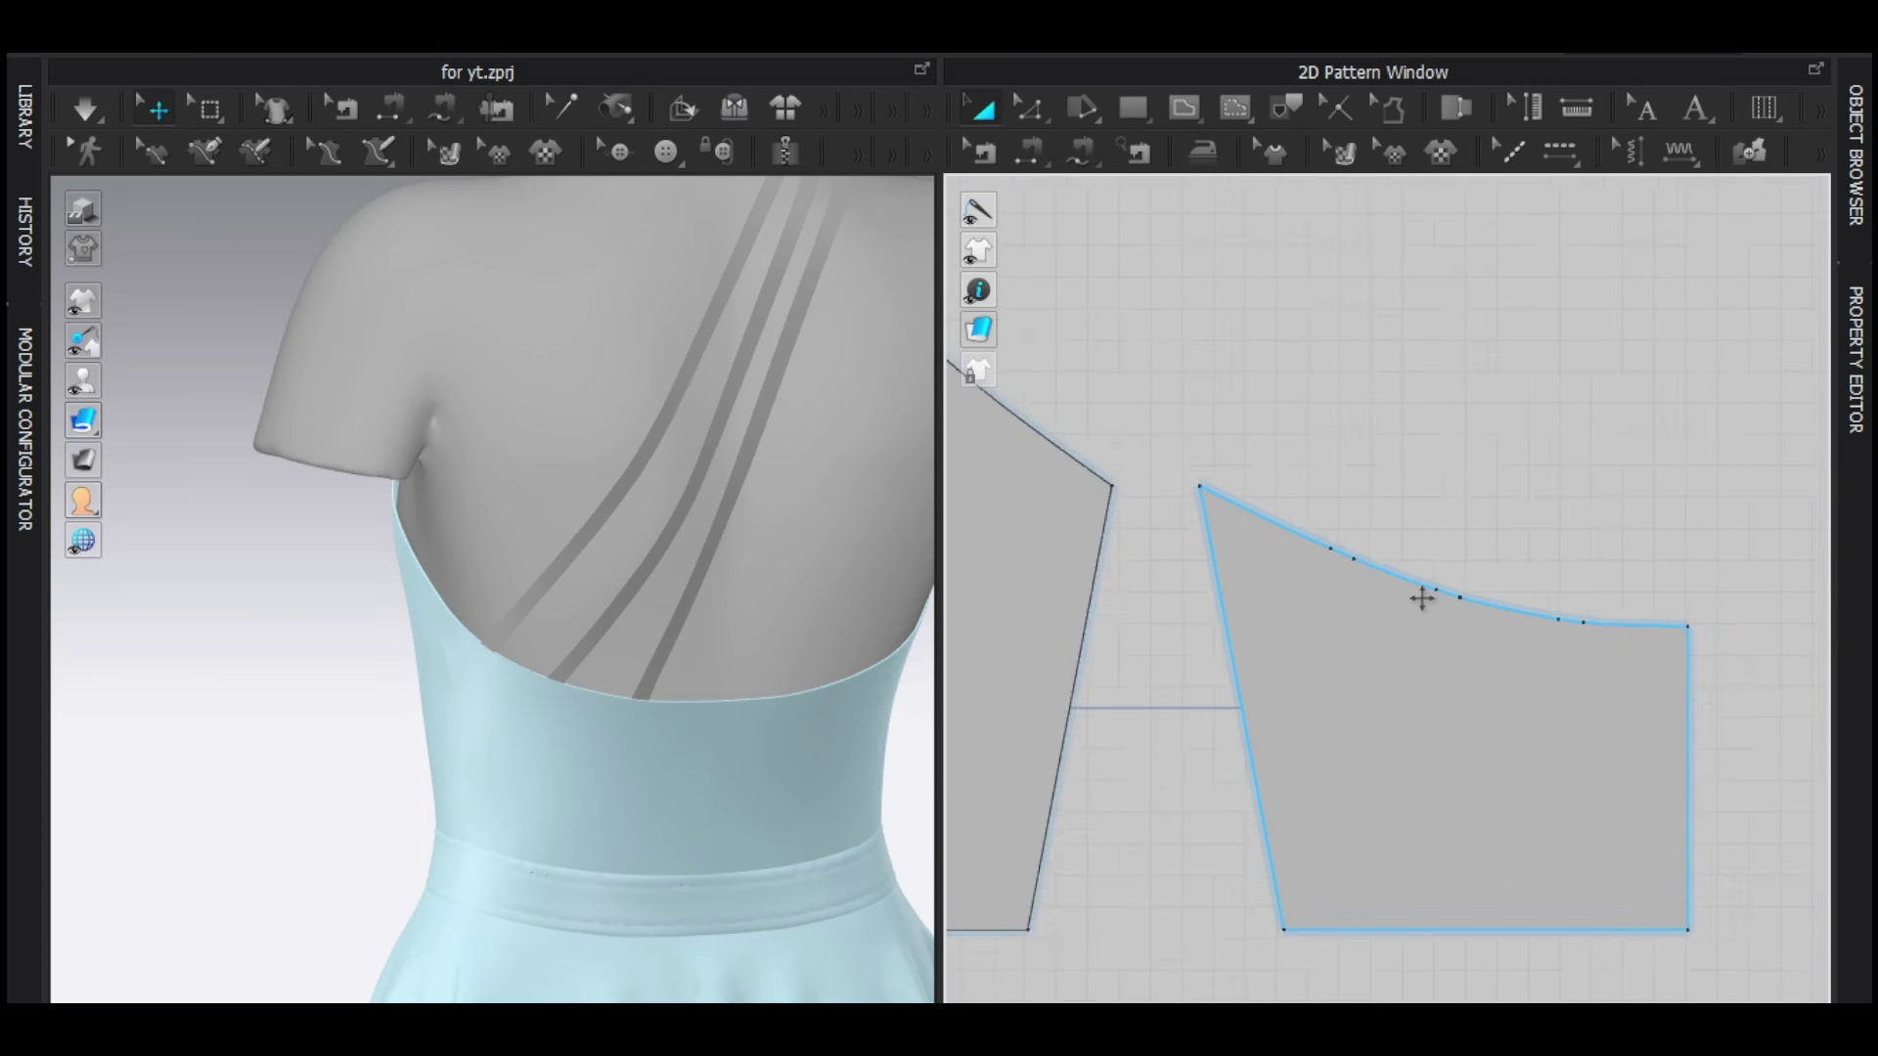
pyautogui.scroll(5, 1425, 600)
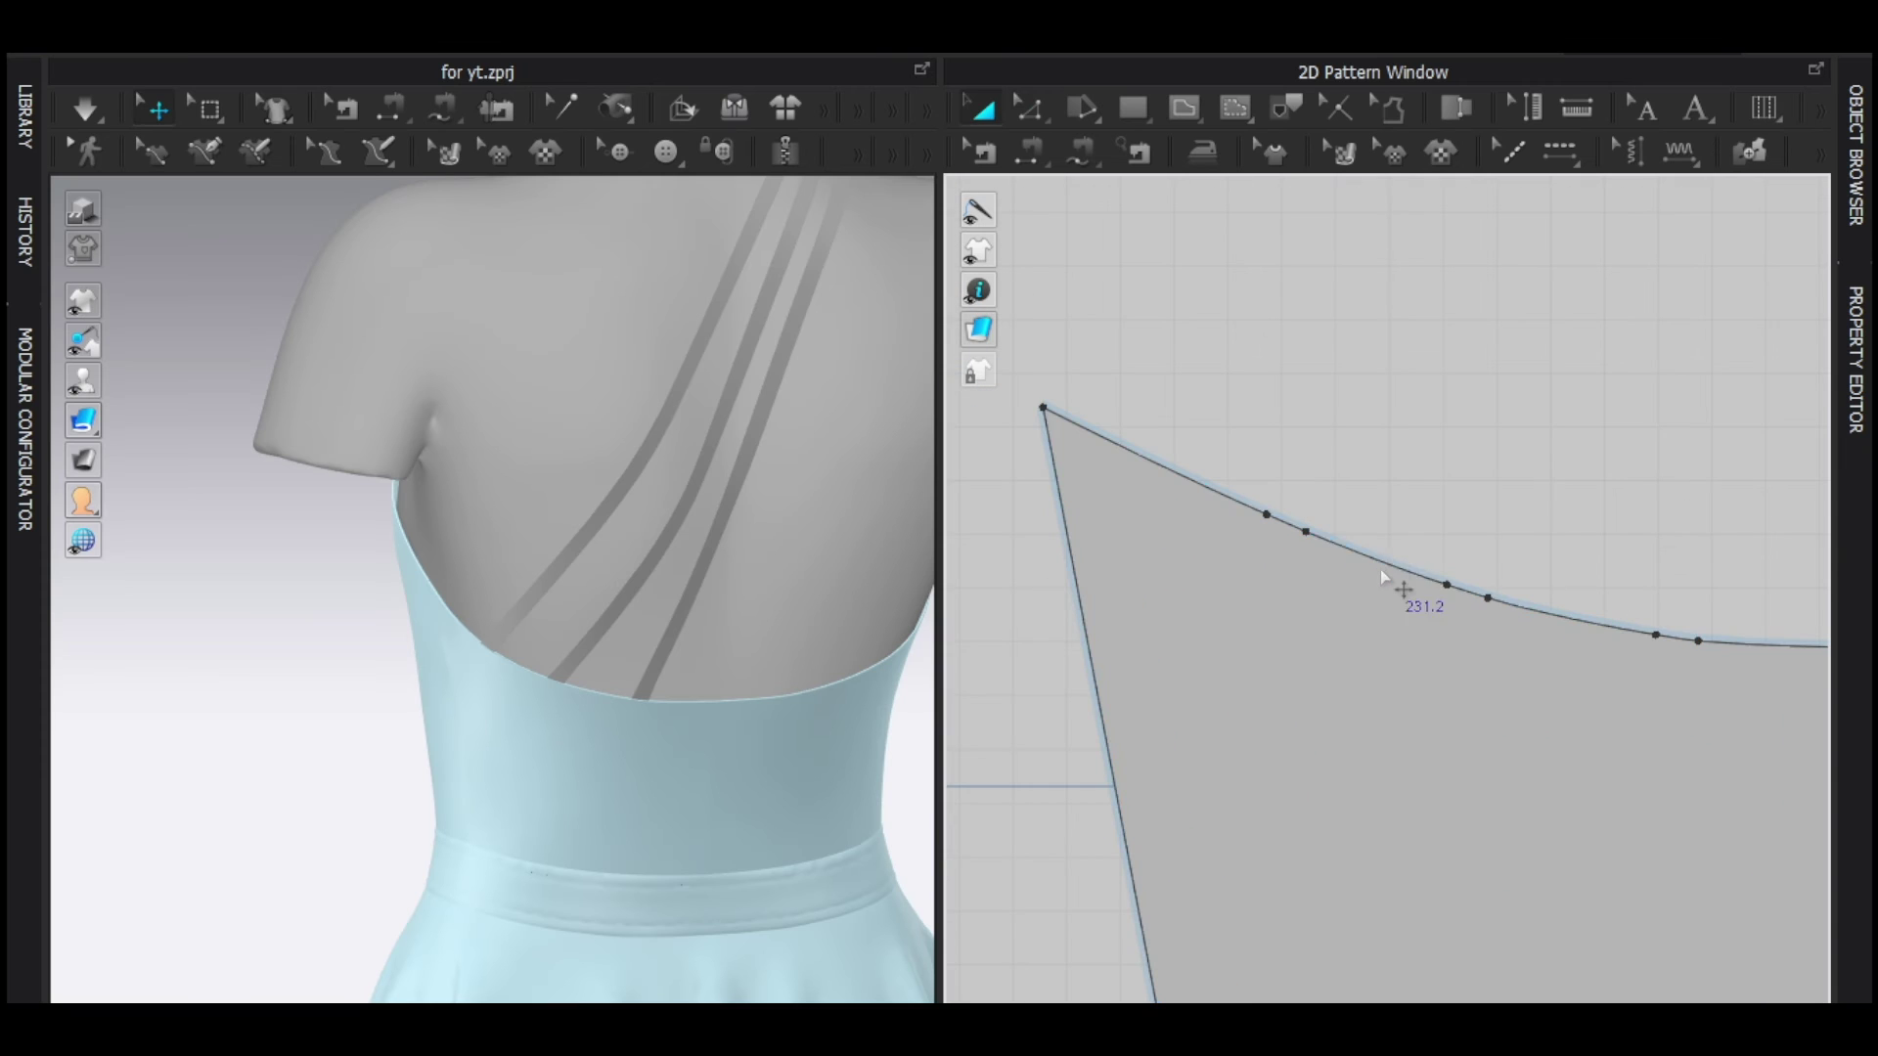
pyautogui.click(1382, 550)
pyautogui.press('x')
pyautogui.rightClick(1174, 471)
pyautogui.write('20')
pyautogui.click(978, 746)
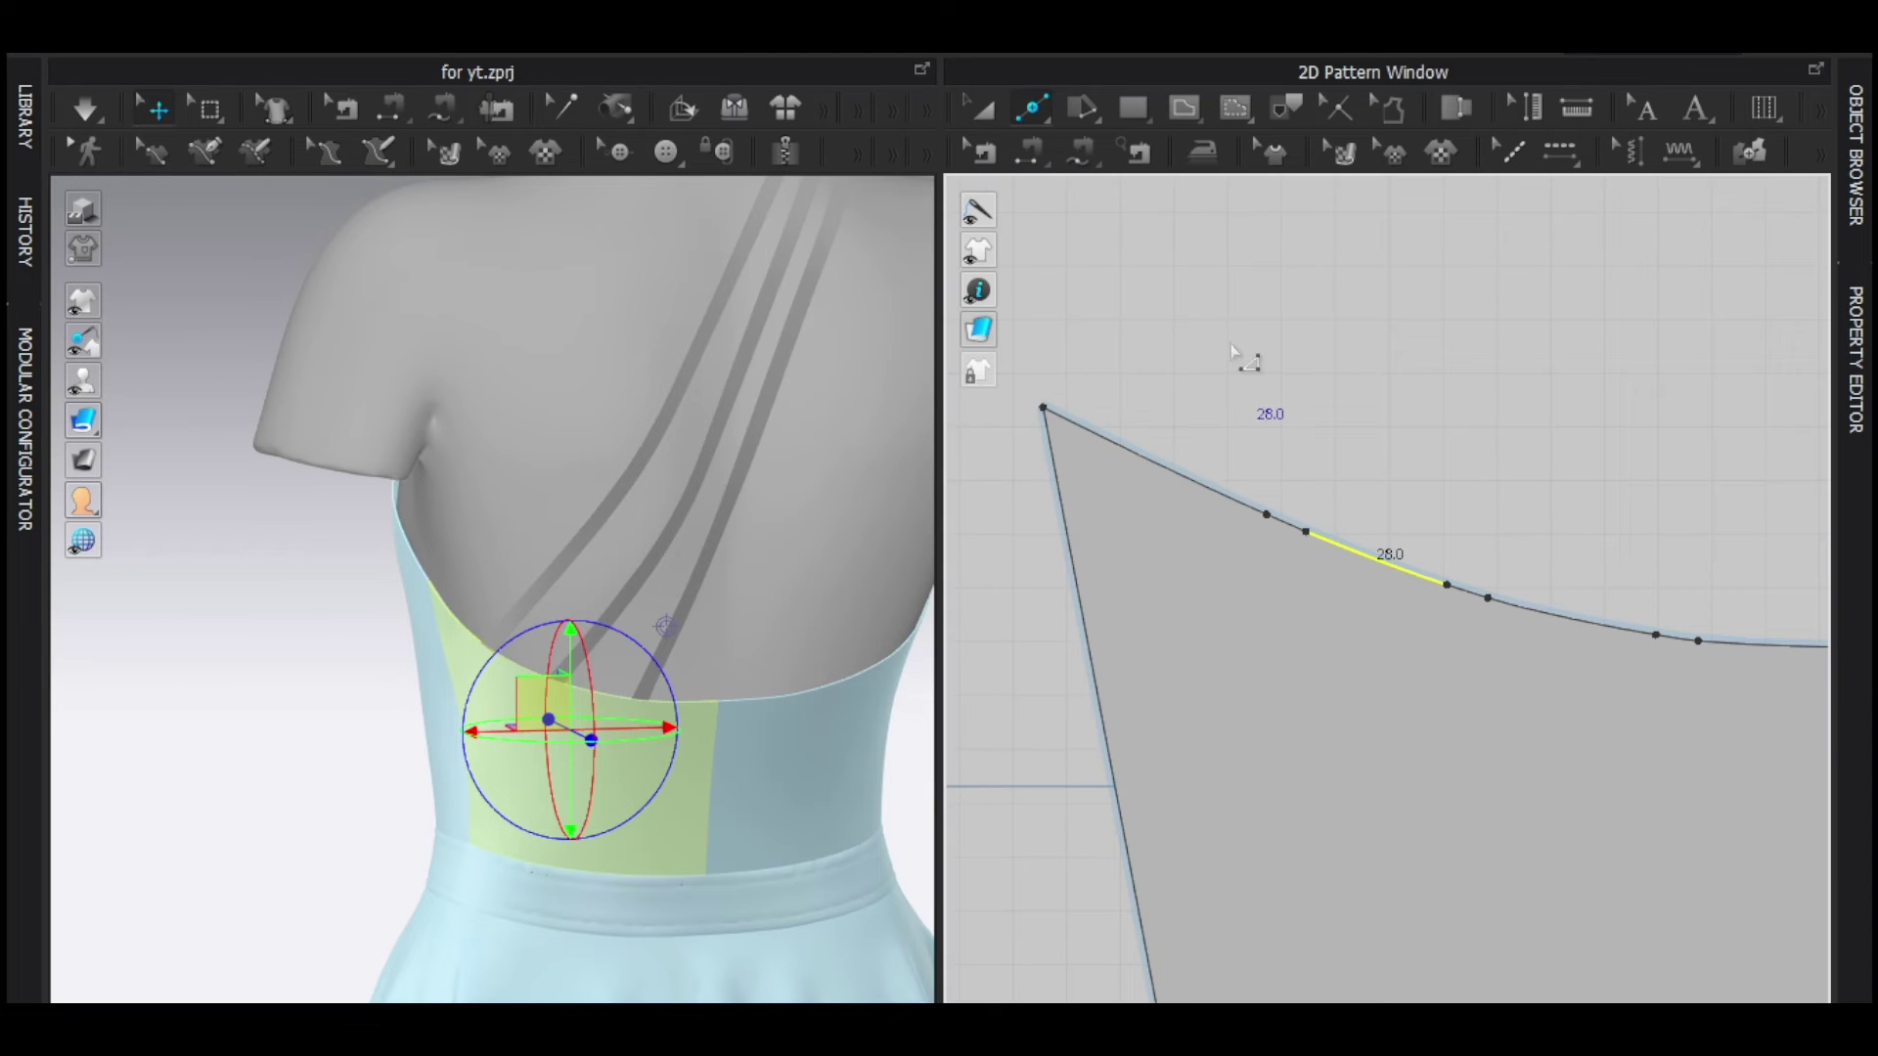
# Measure the two spacing segments between the three straps on the back bodice's upper curve.
pyautogui.click(1384, 572)
pyautogui.keyDown('shift'); pyautogui.click(1525, 606); pyautogui.keyUp('shift')
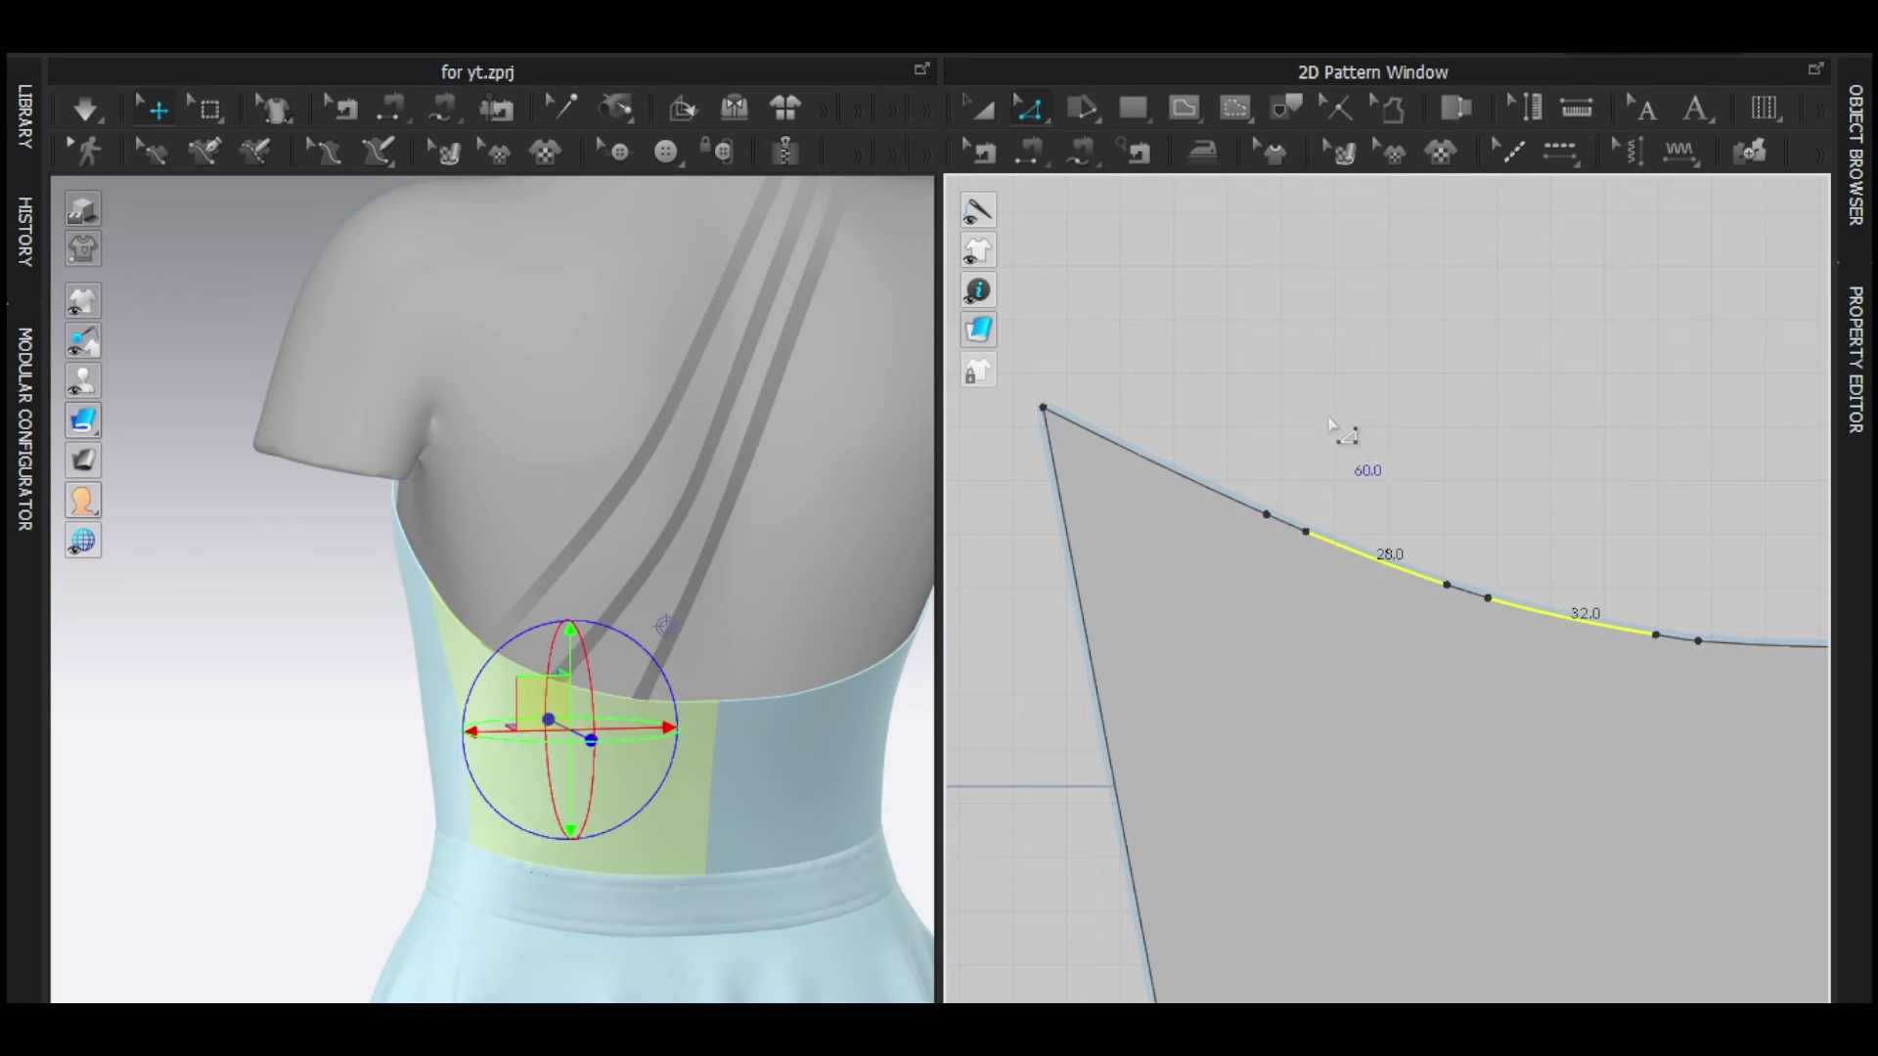
pyautogui.click(1355, 470)
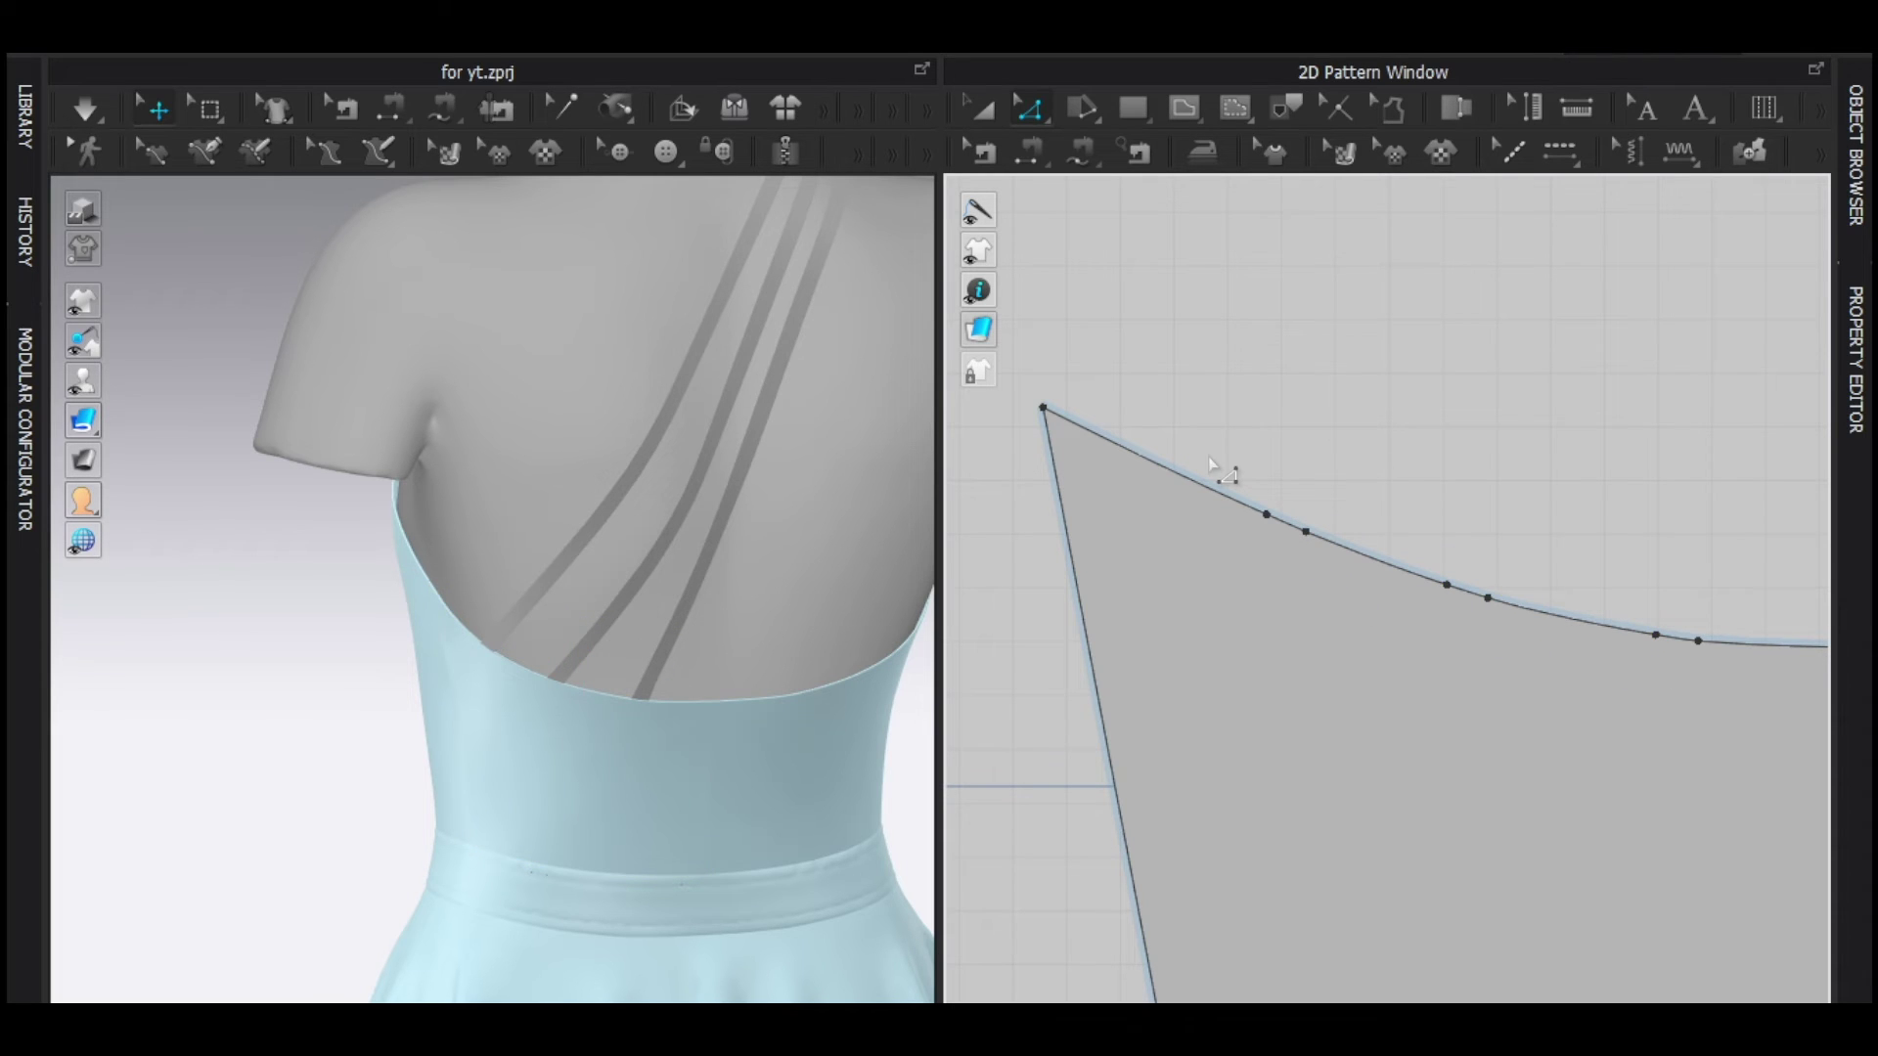
# Split the back bodice's upper curve 20 mm from the third strap's segment, toward the side seam.
pyautogui.press('x')
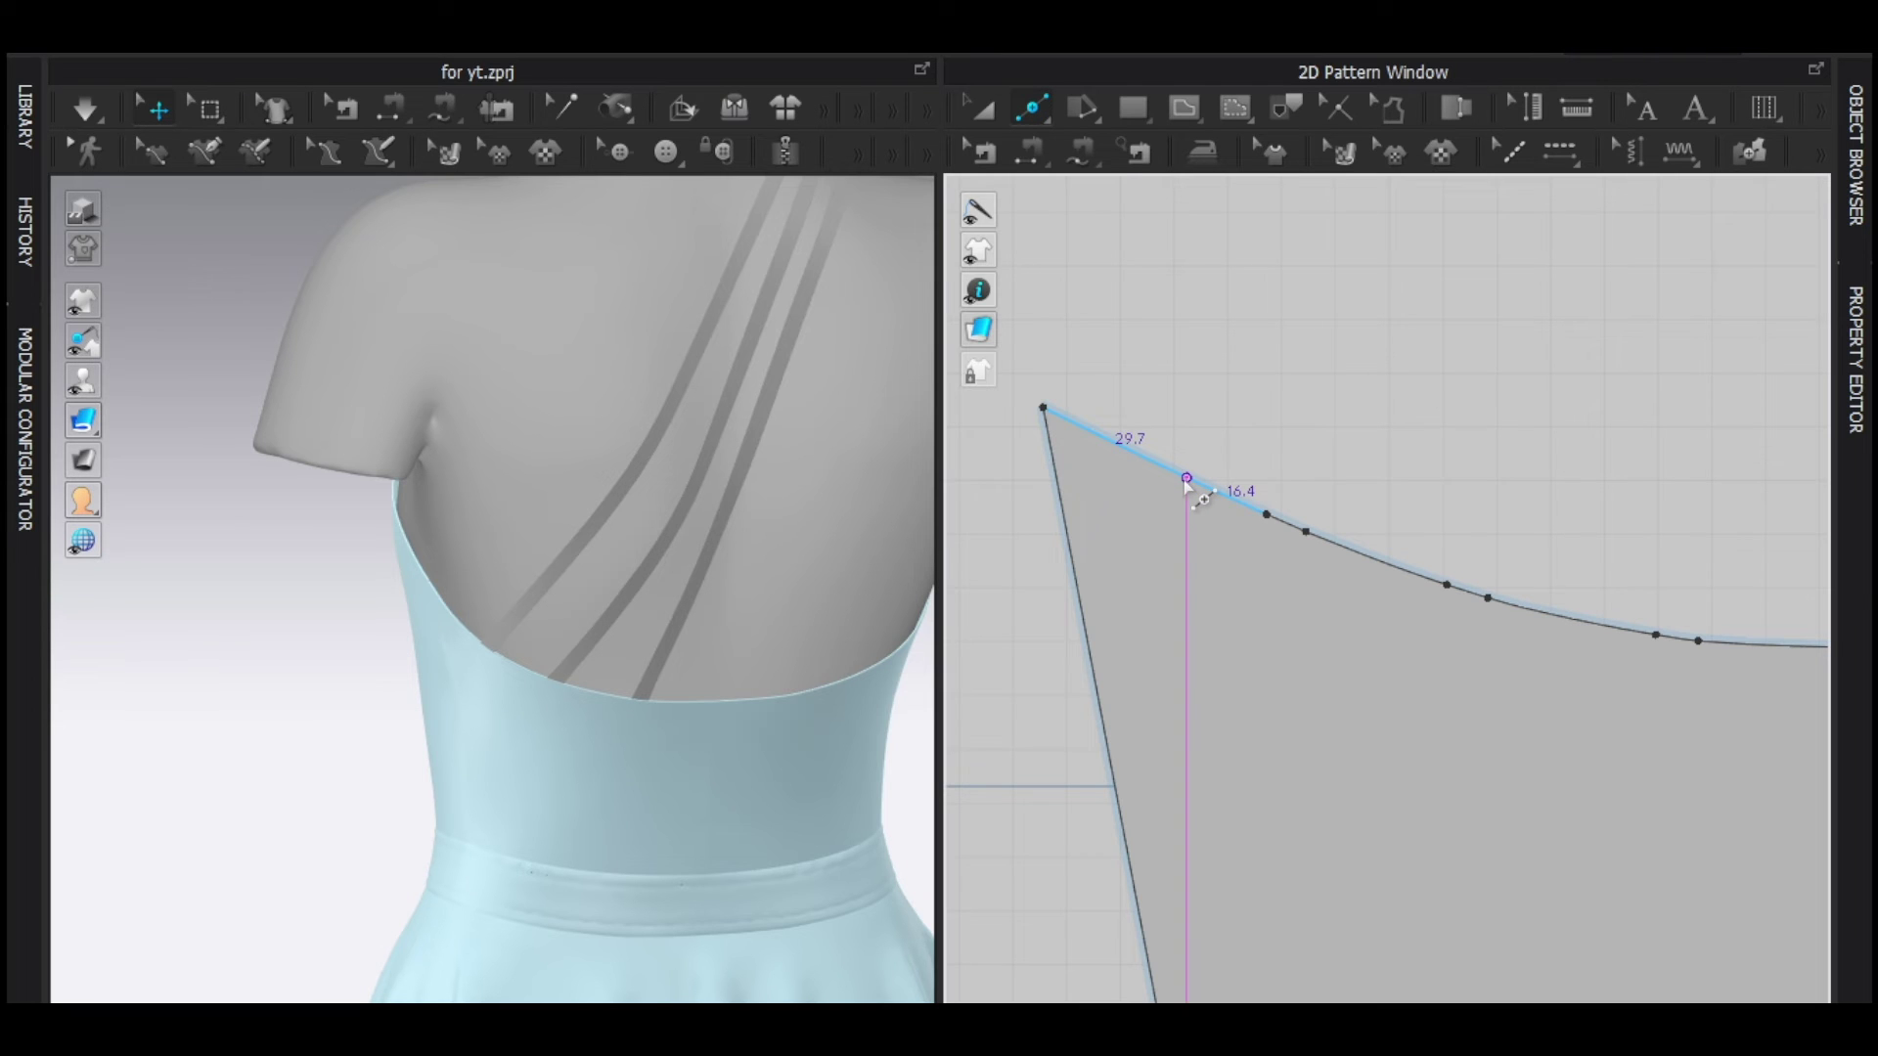
pyautogui.rightClick(1186, 479)
pyautogui.write('20')
pyautogui.click(877, 745)
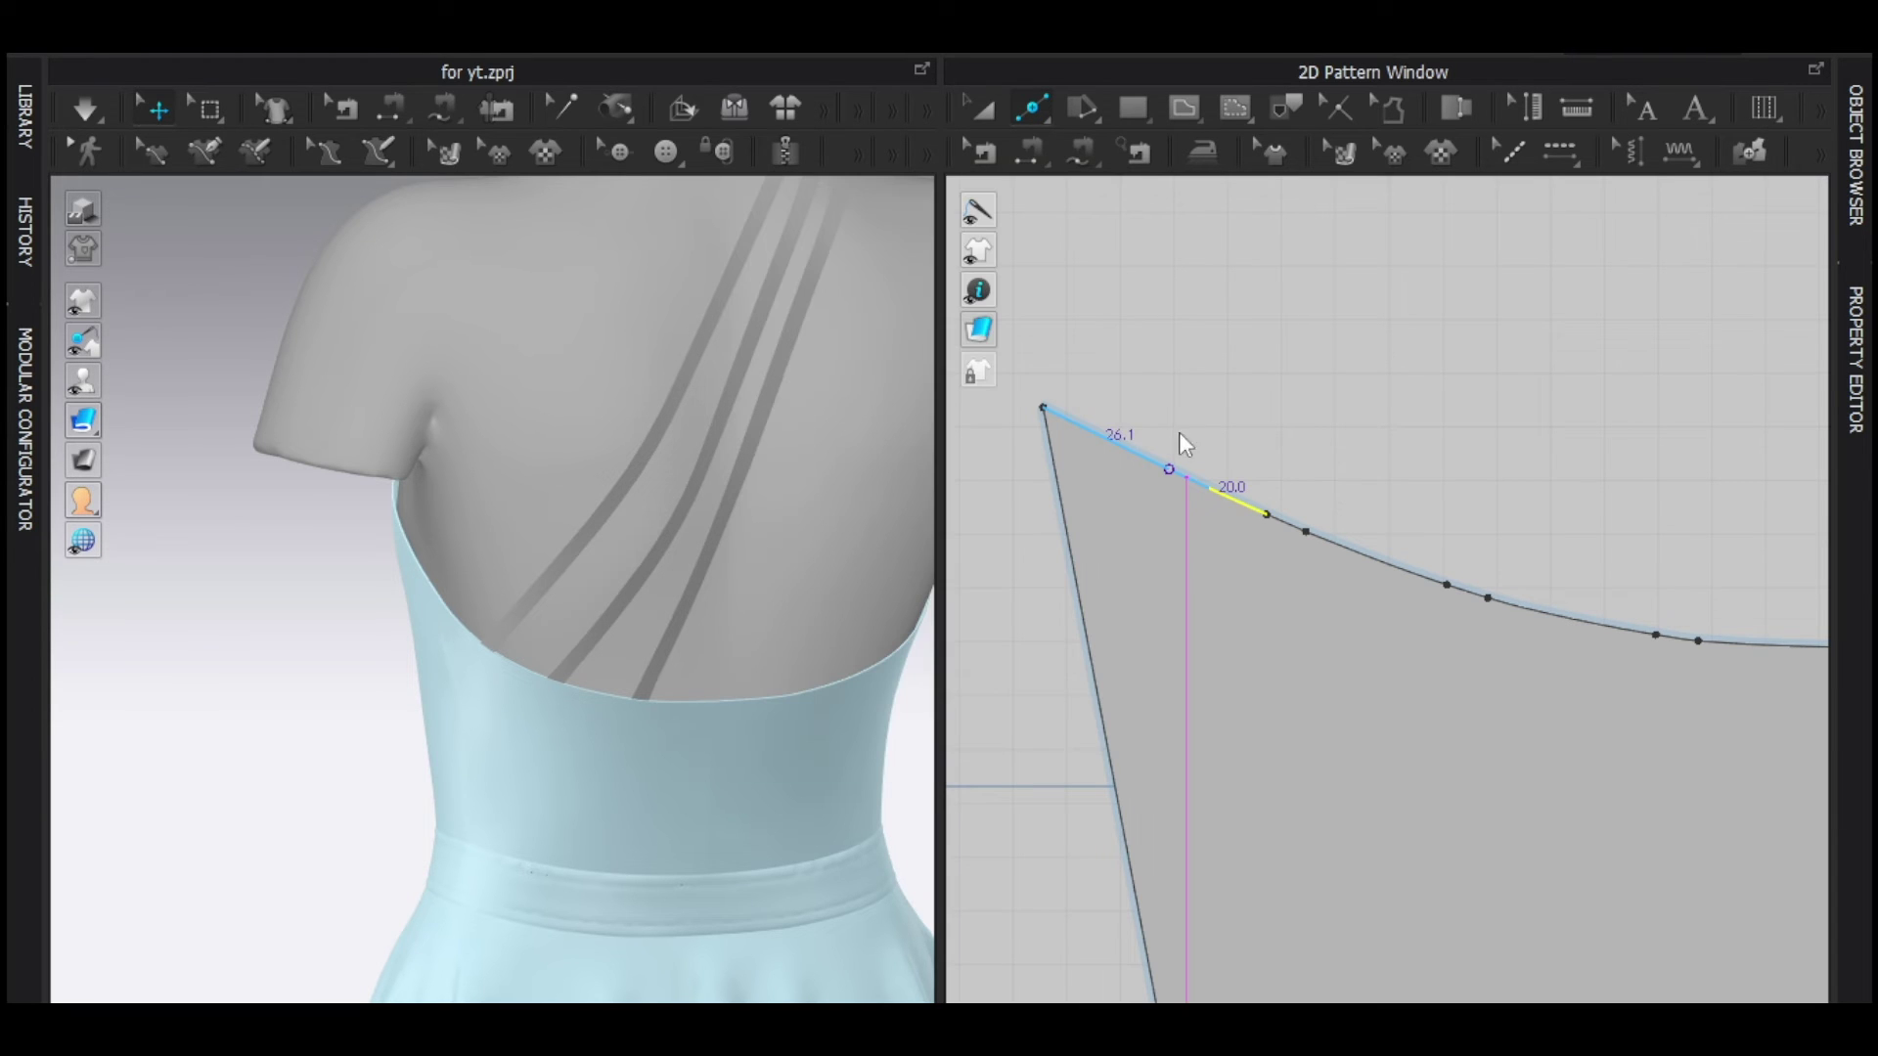
# Split off an 8 mm segment for the fourth strap on the back bodice's upper curve, just past the 20 mm spacing.
pyautogui.rightClick(1127, 448)
pyautogui.write('8')
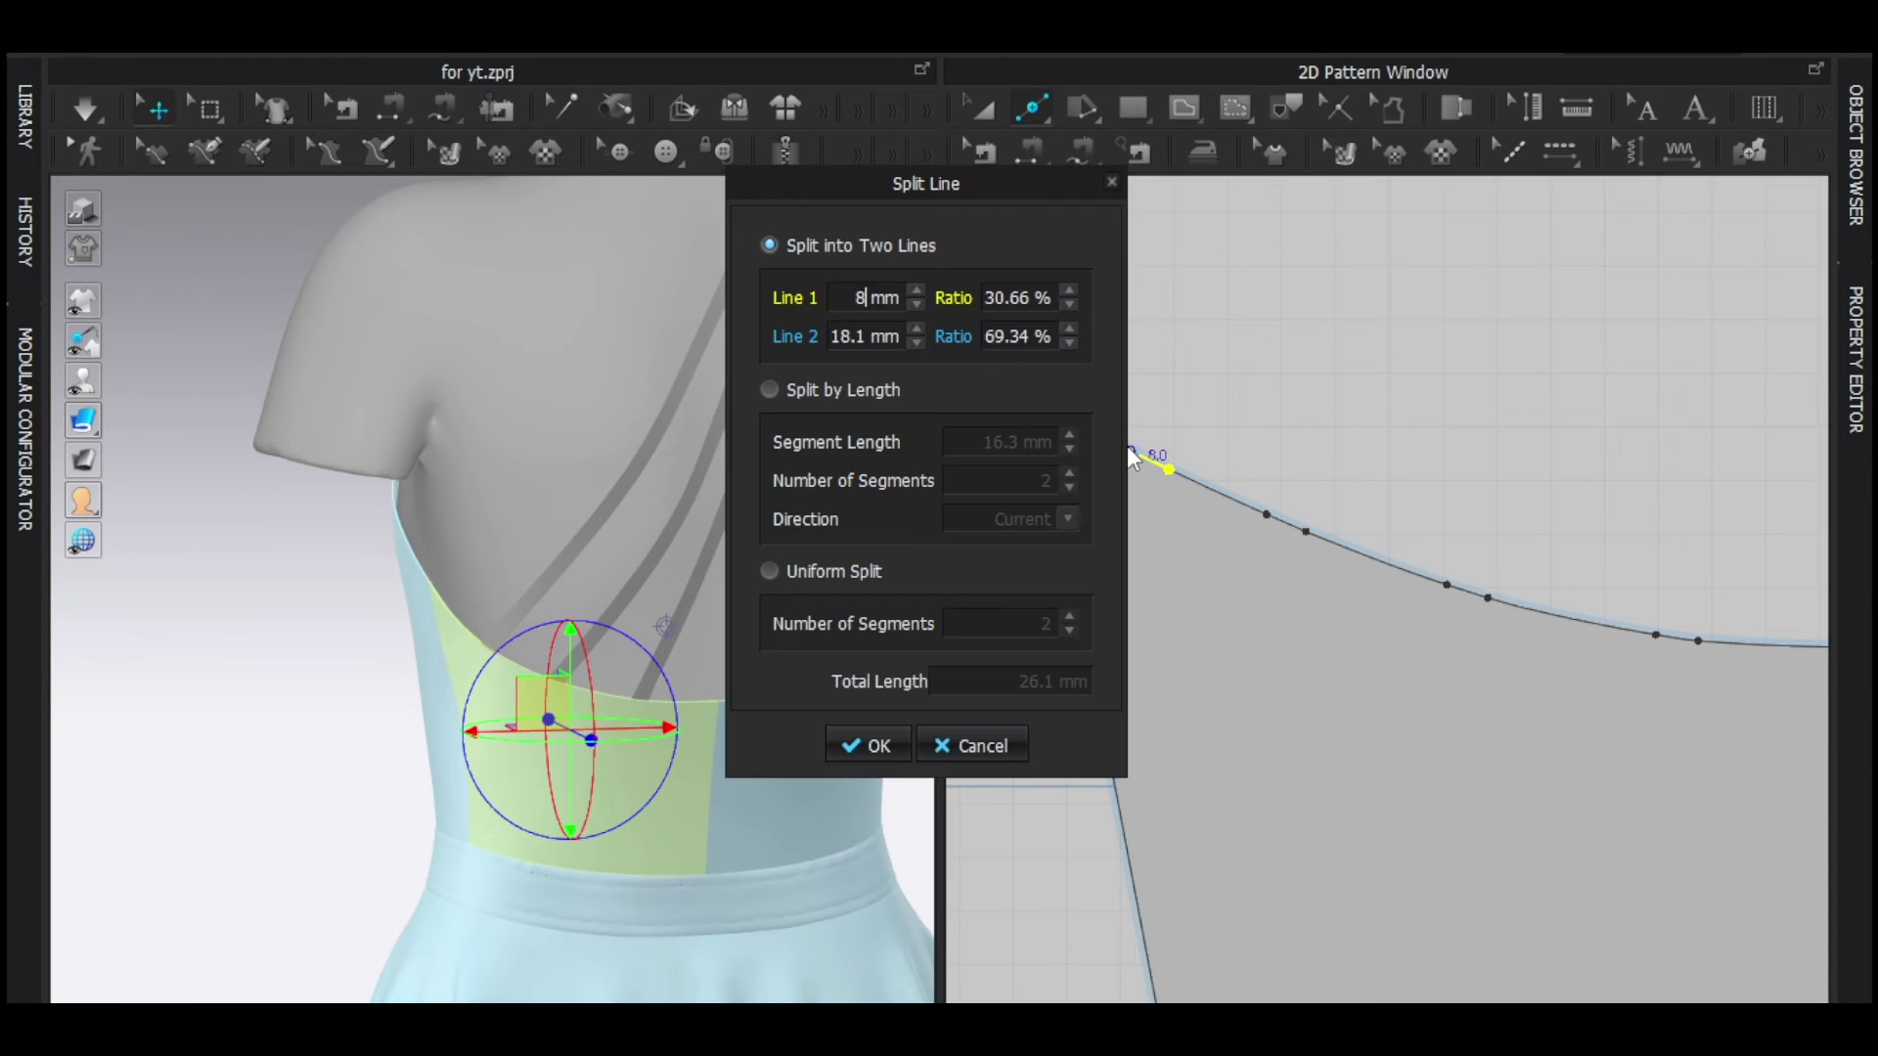
pyautogui.click(910, 741)
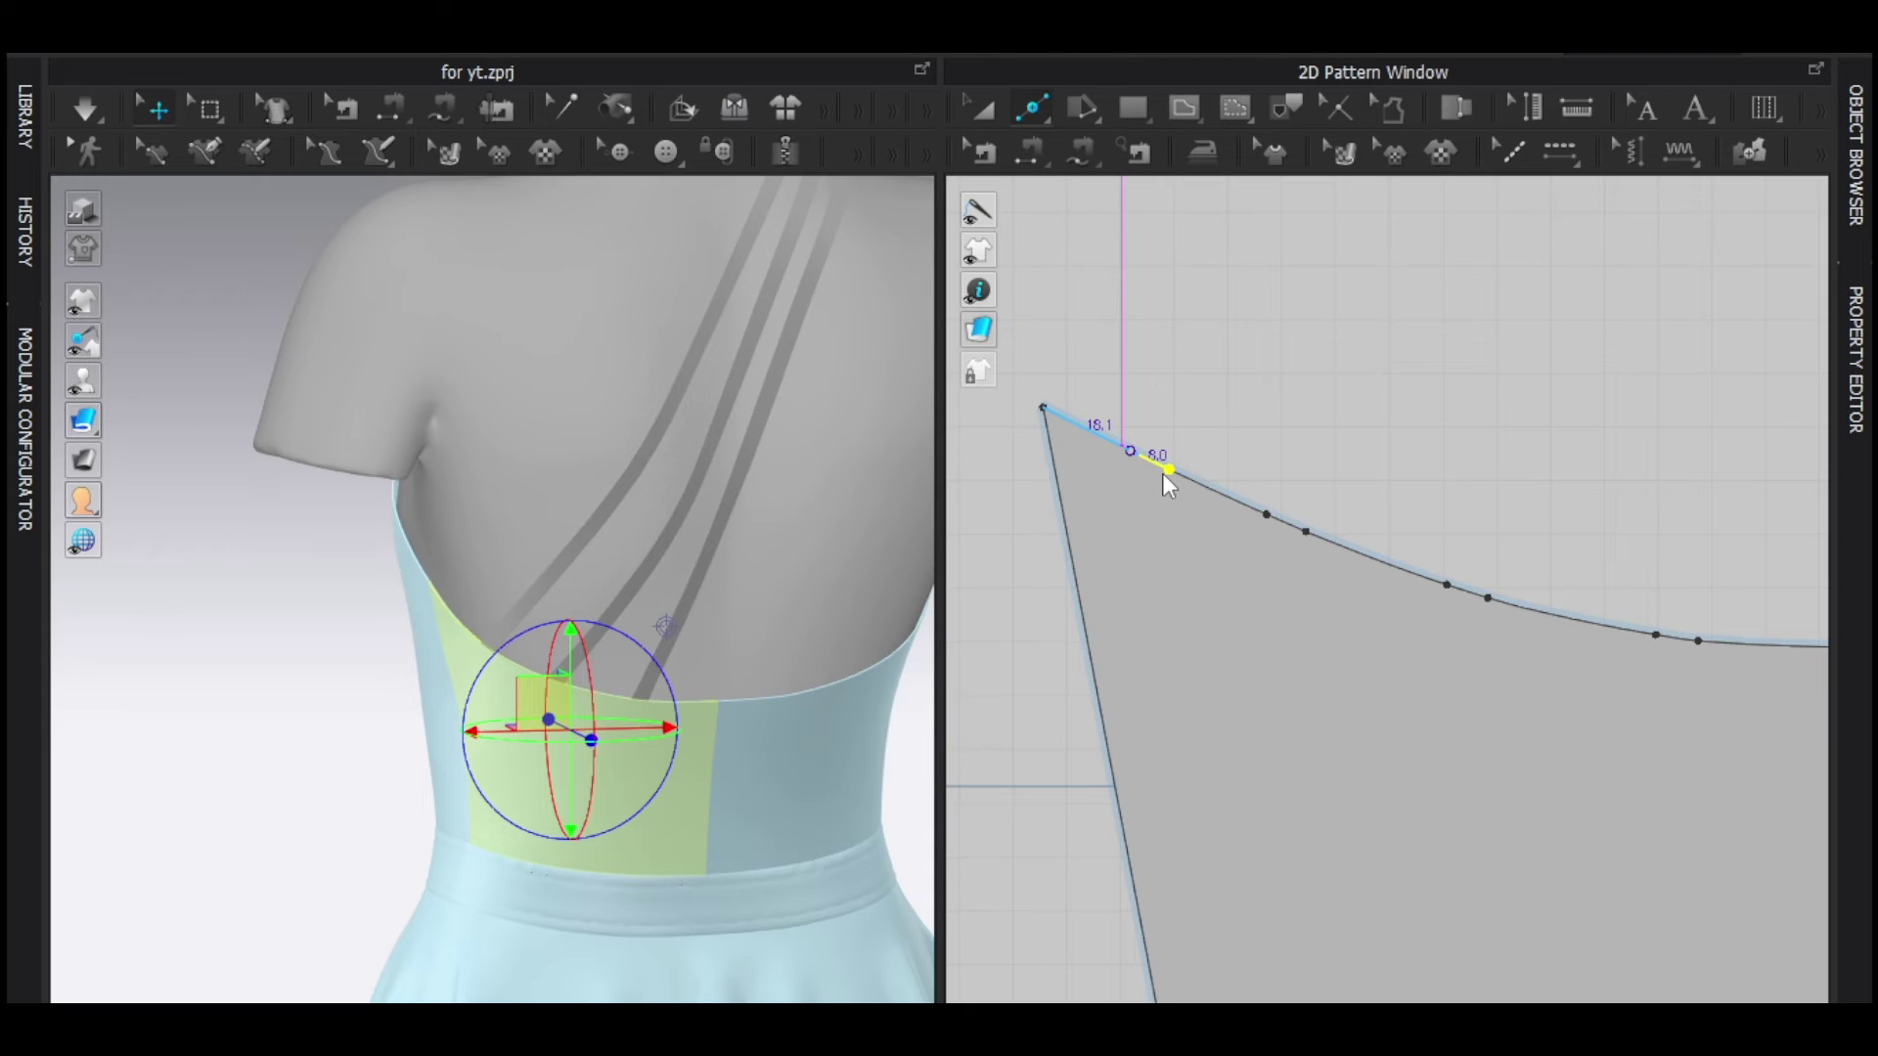
# Try to split the neckband's outer edge 13 mm from the third strap's segment, toward the neckband's open end.
pyautogui.scroll(-6, 1164, 474)
pyautogui.moveTo(1350, 608); pyautogui.dragTo(1643, 841, button='middle')
pyautogui.scroll(3, 1173, 410)
pyautogui.scroll(5, 1171, 389)
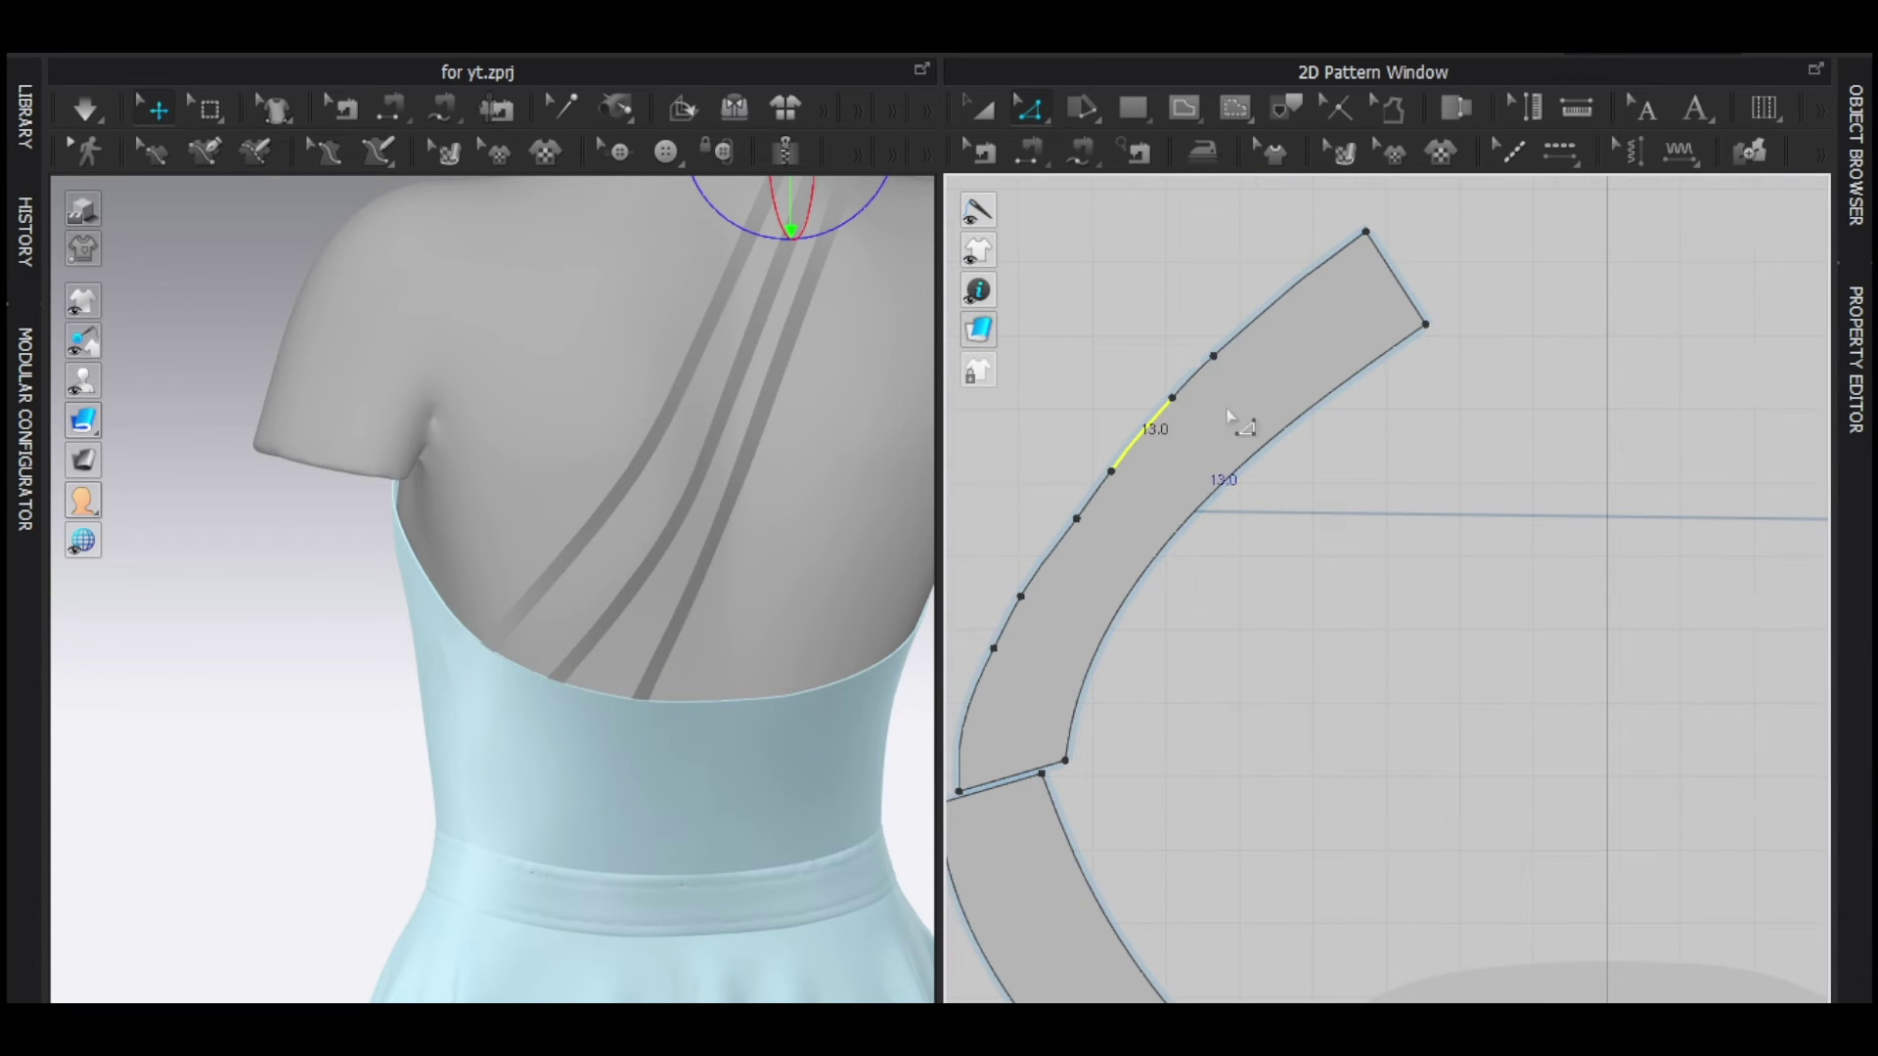
pyautogui.moveTo(1235, 418); pyautogui.dragTo(1206, 501, button='middle')
pyautogui.press('x')
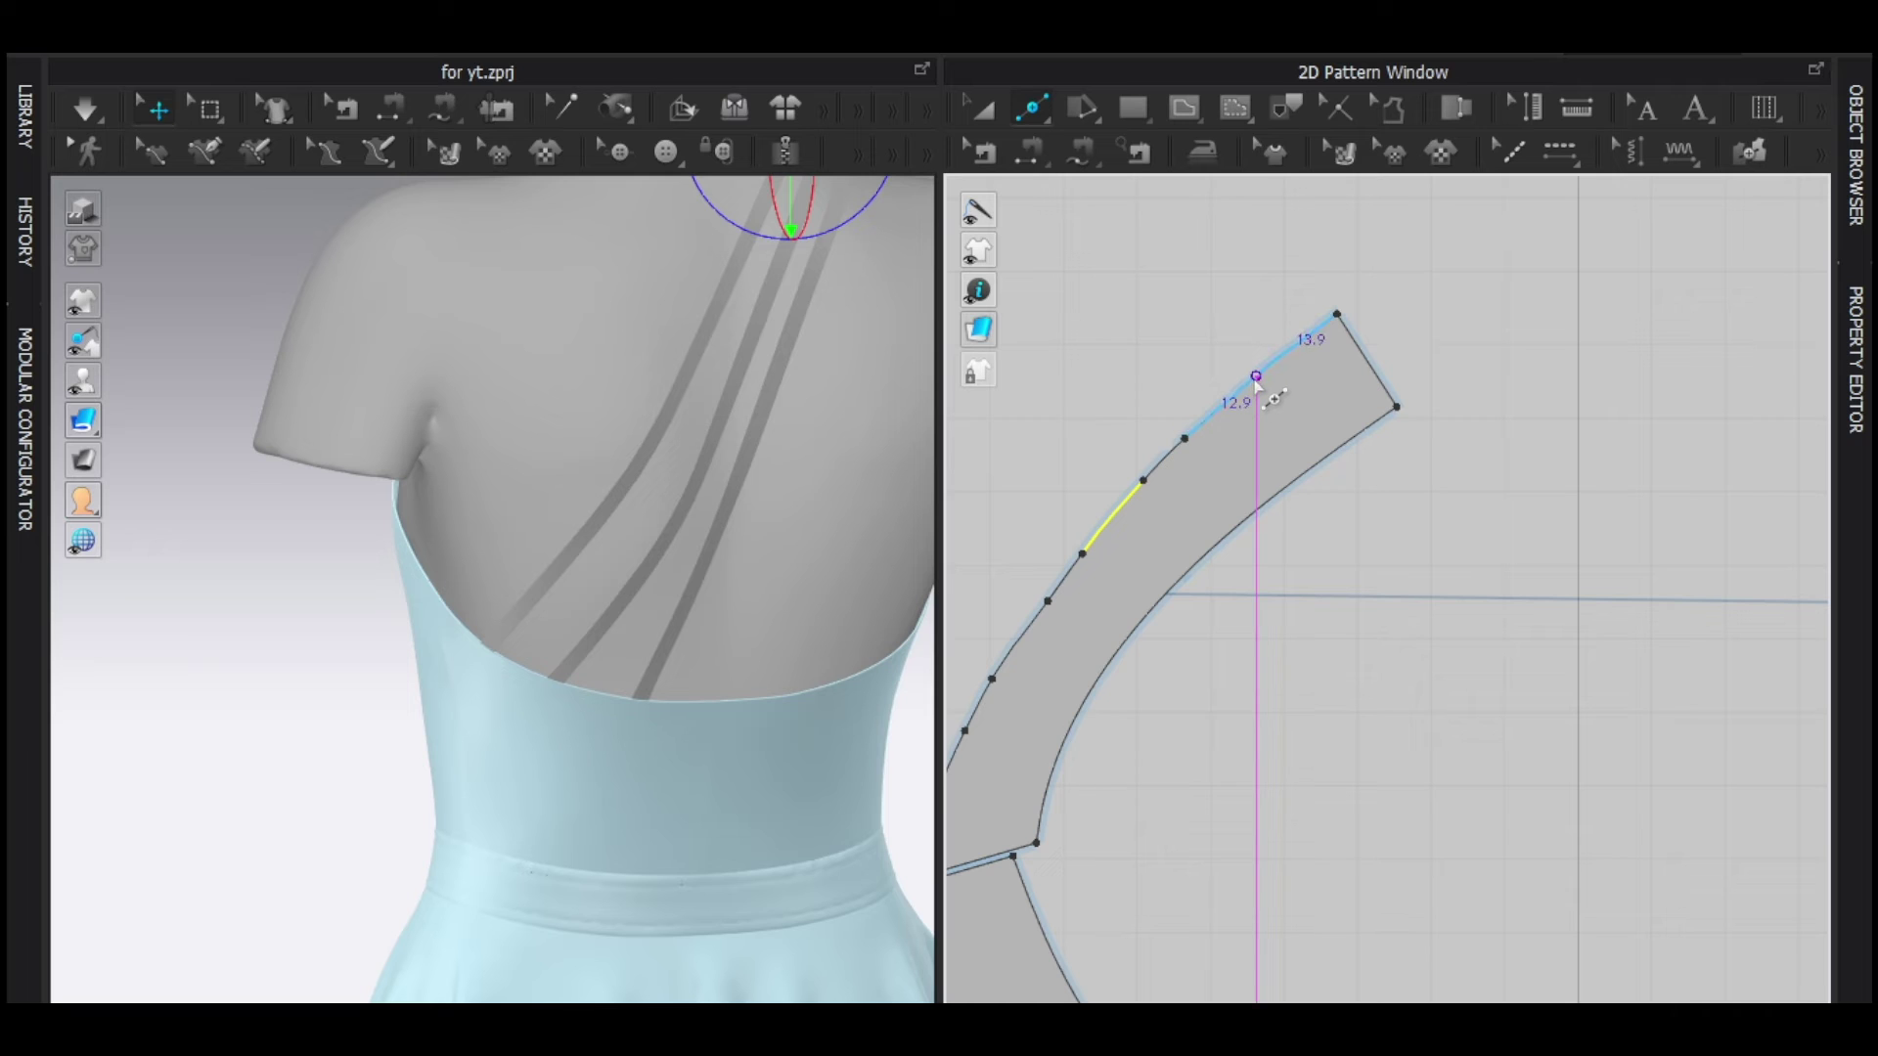
pyautogui.click(1256, 380)
pyautogui.write('13')
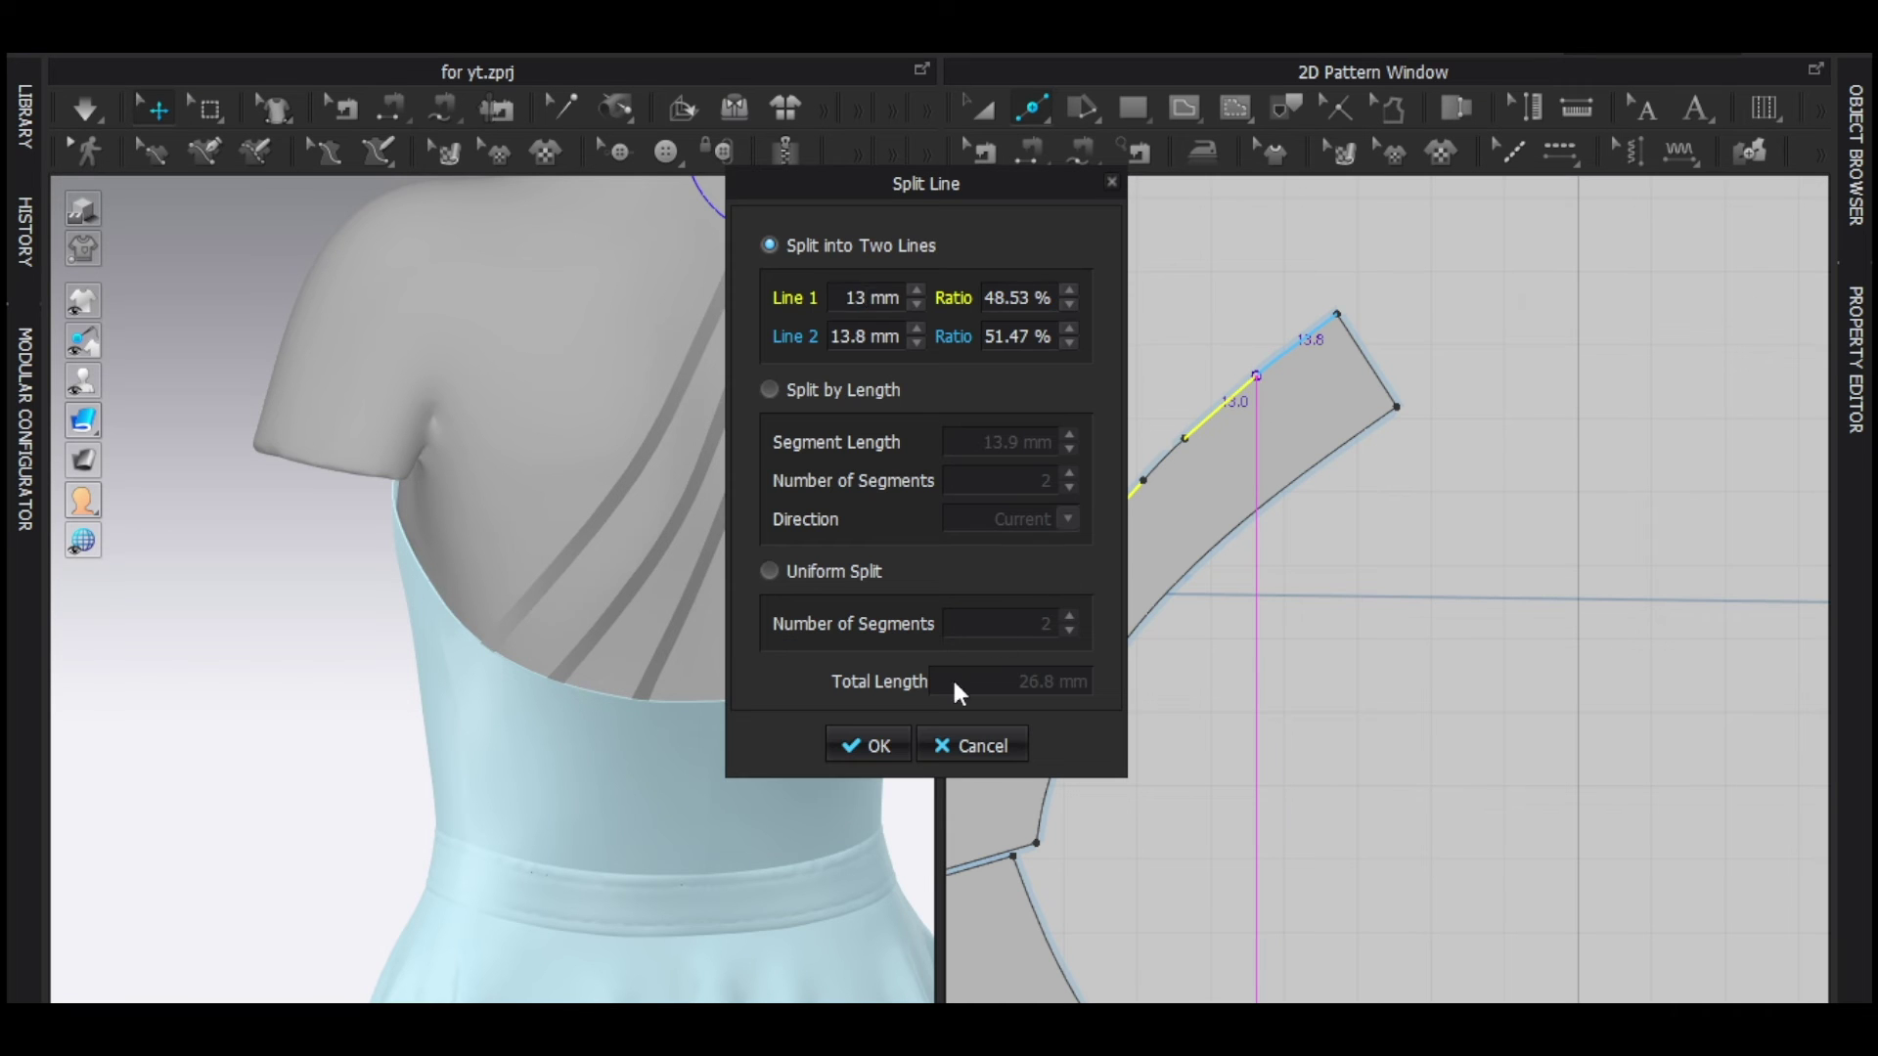
pyautogui.press('Return')
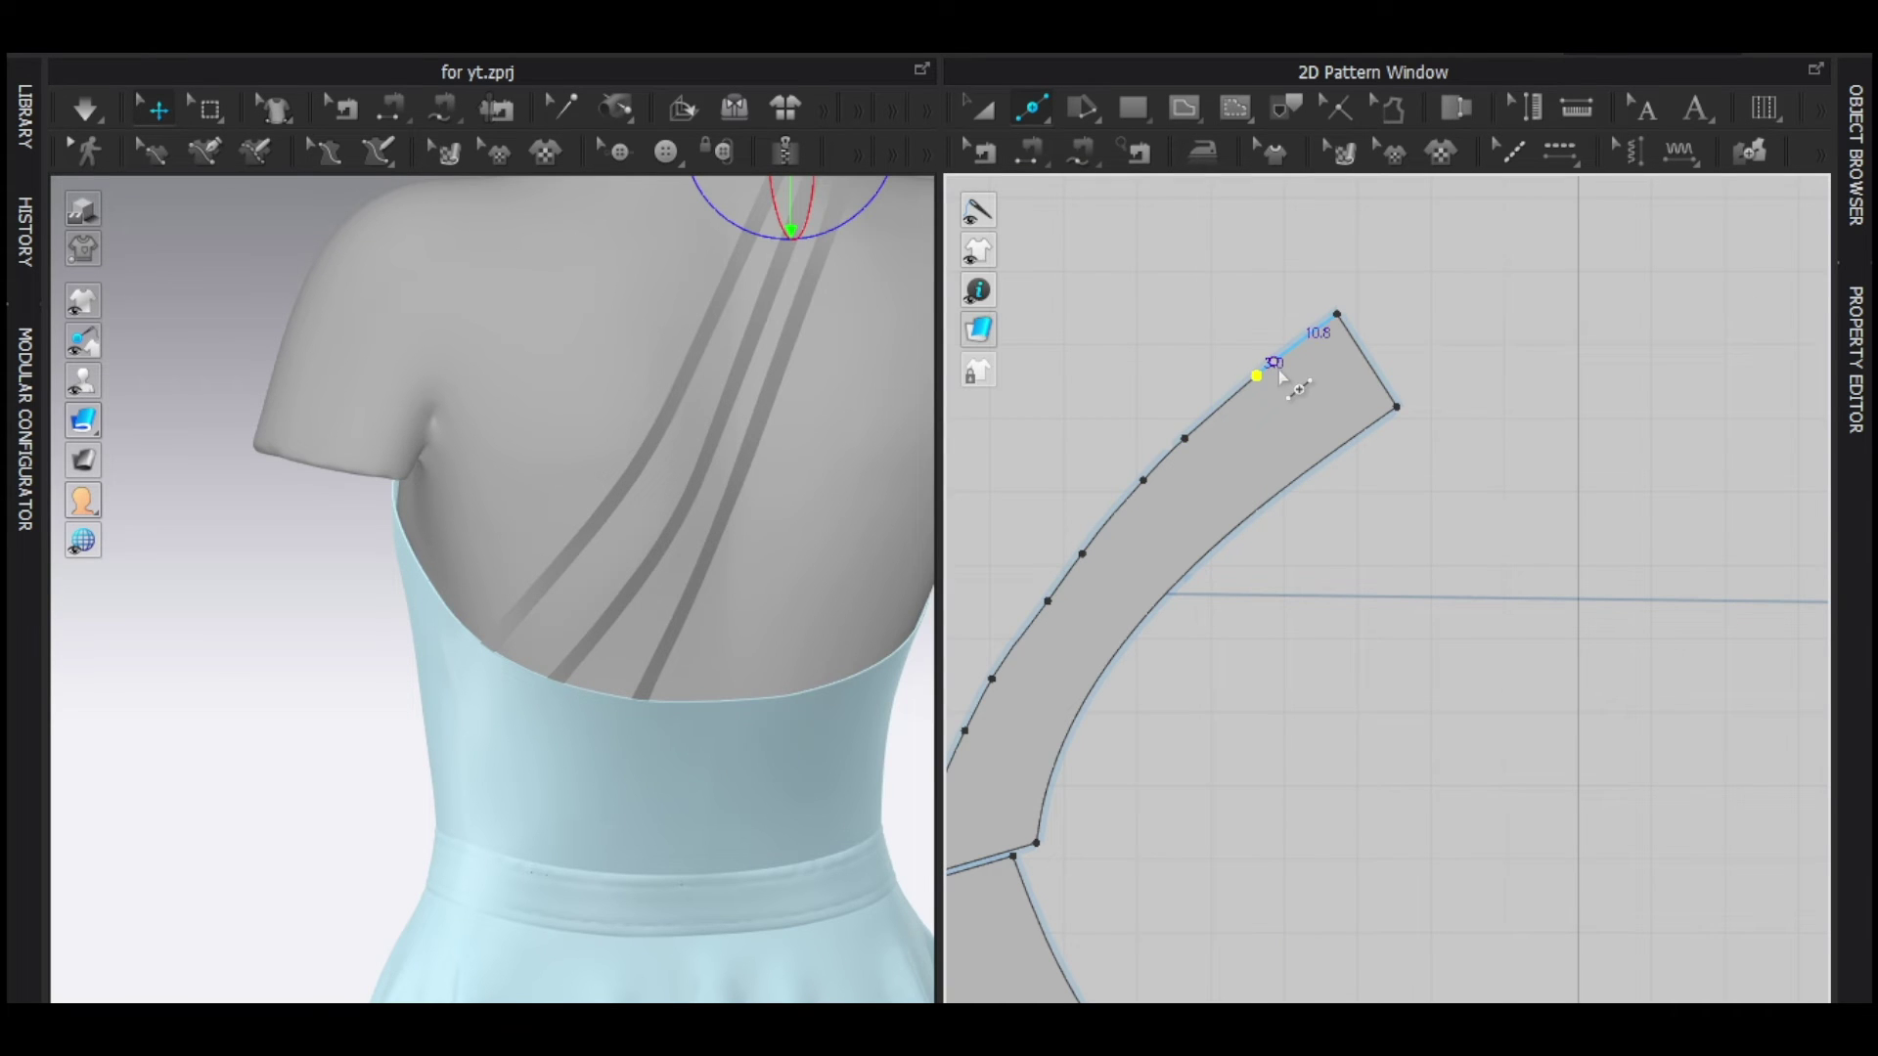
pyautogui.hotkey('ctrl', 'z')
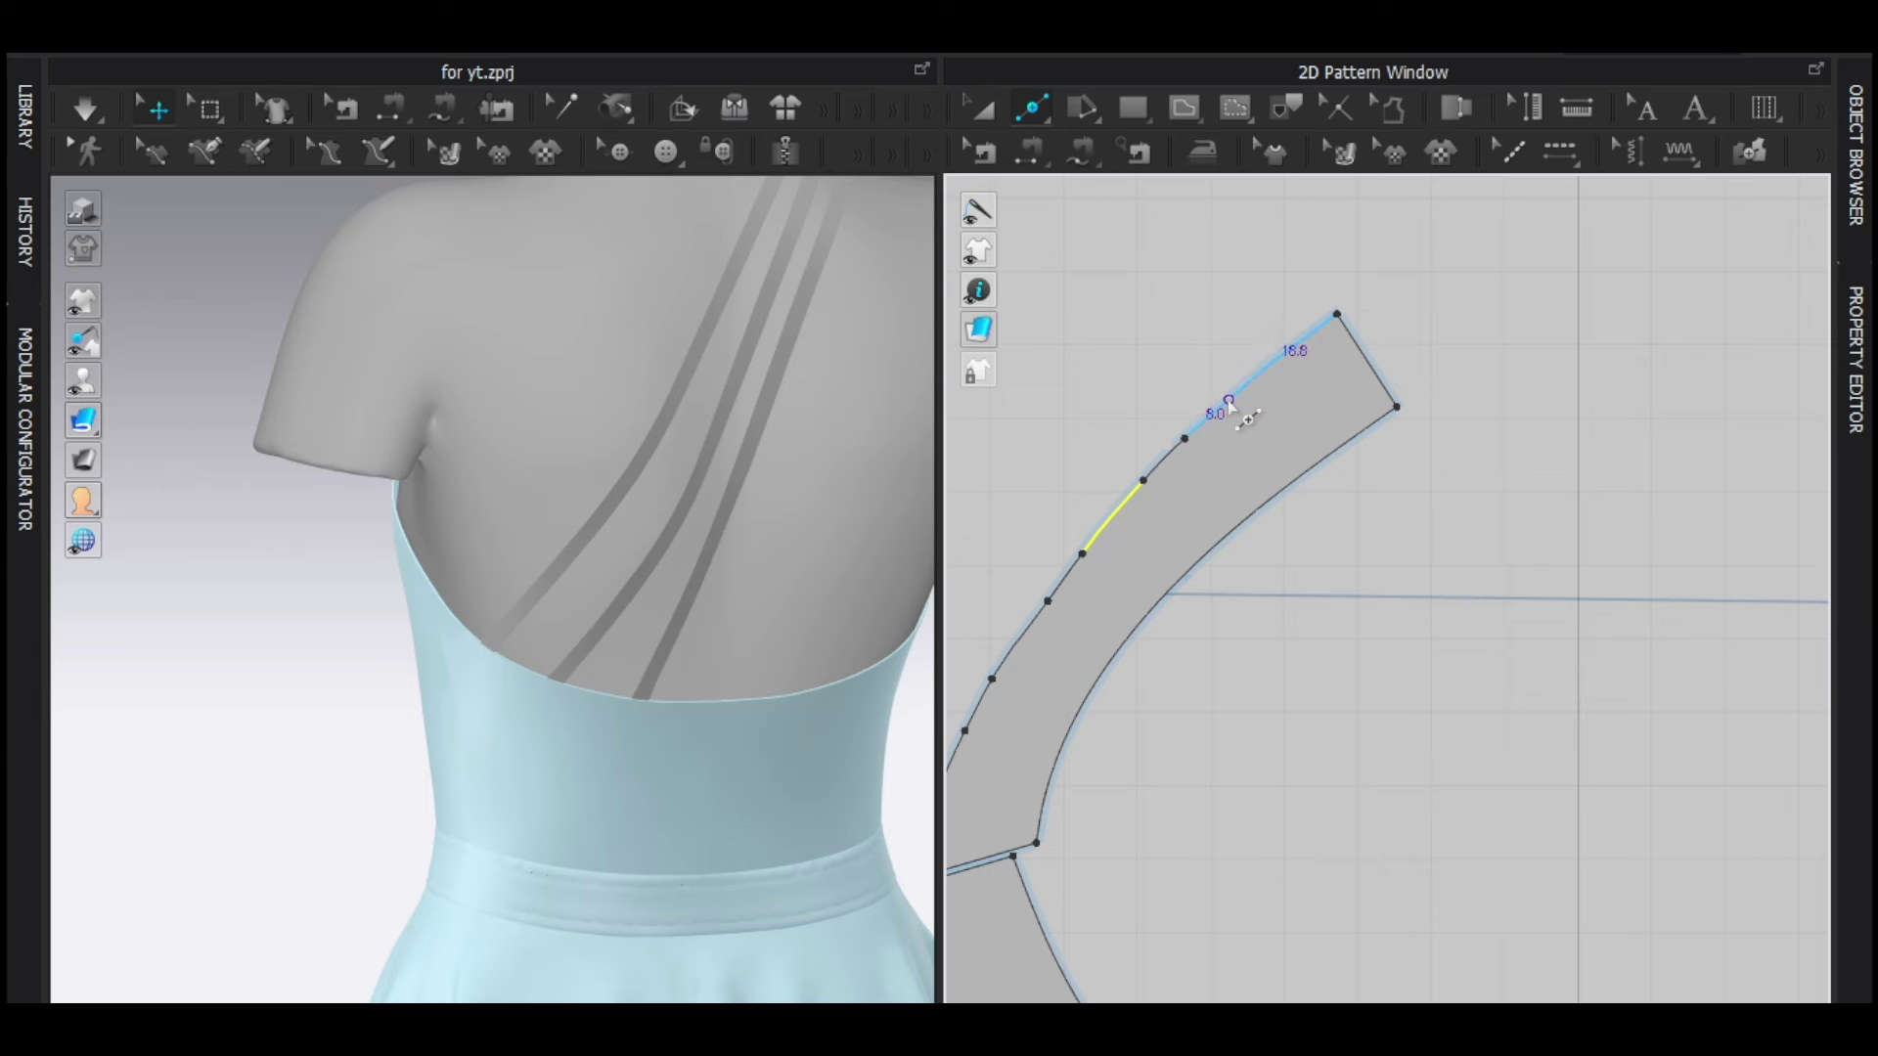
# Split the neckband's outer edge 10 mm past the third strap's segment and split off an 8 mm segment for the fourth strap.
pyautogui.click(1228, 396)
pyautogui.write('10')
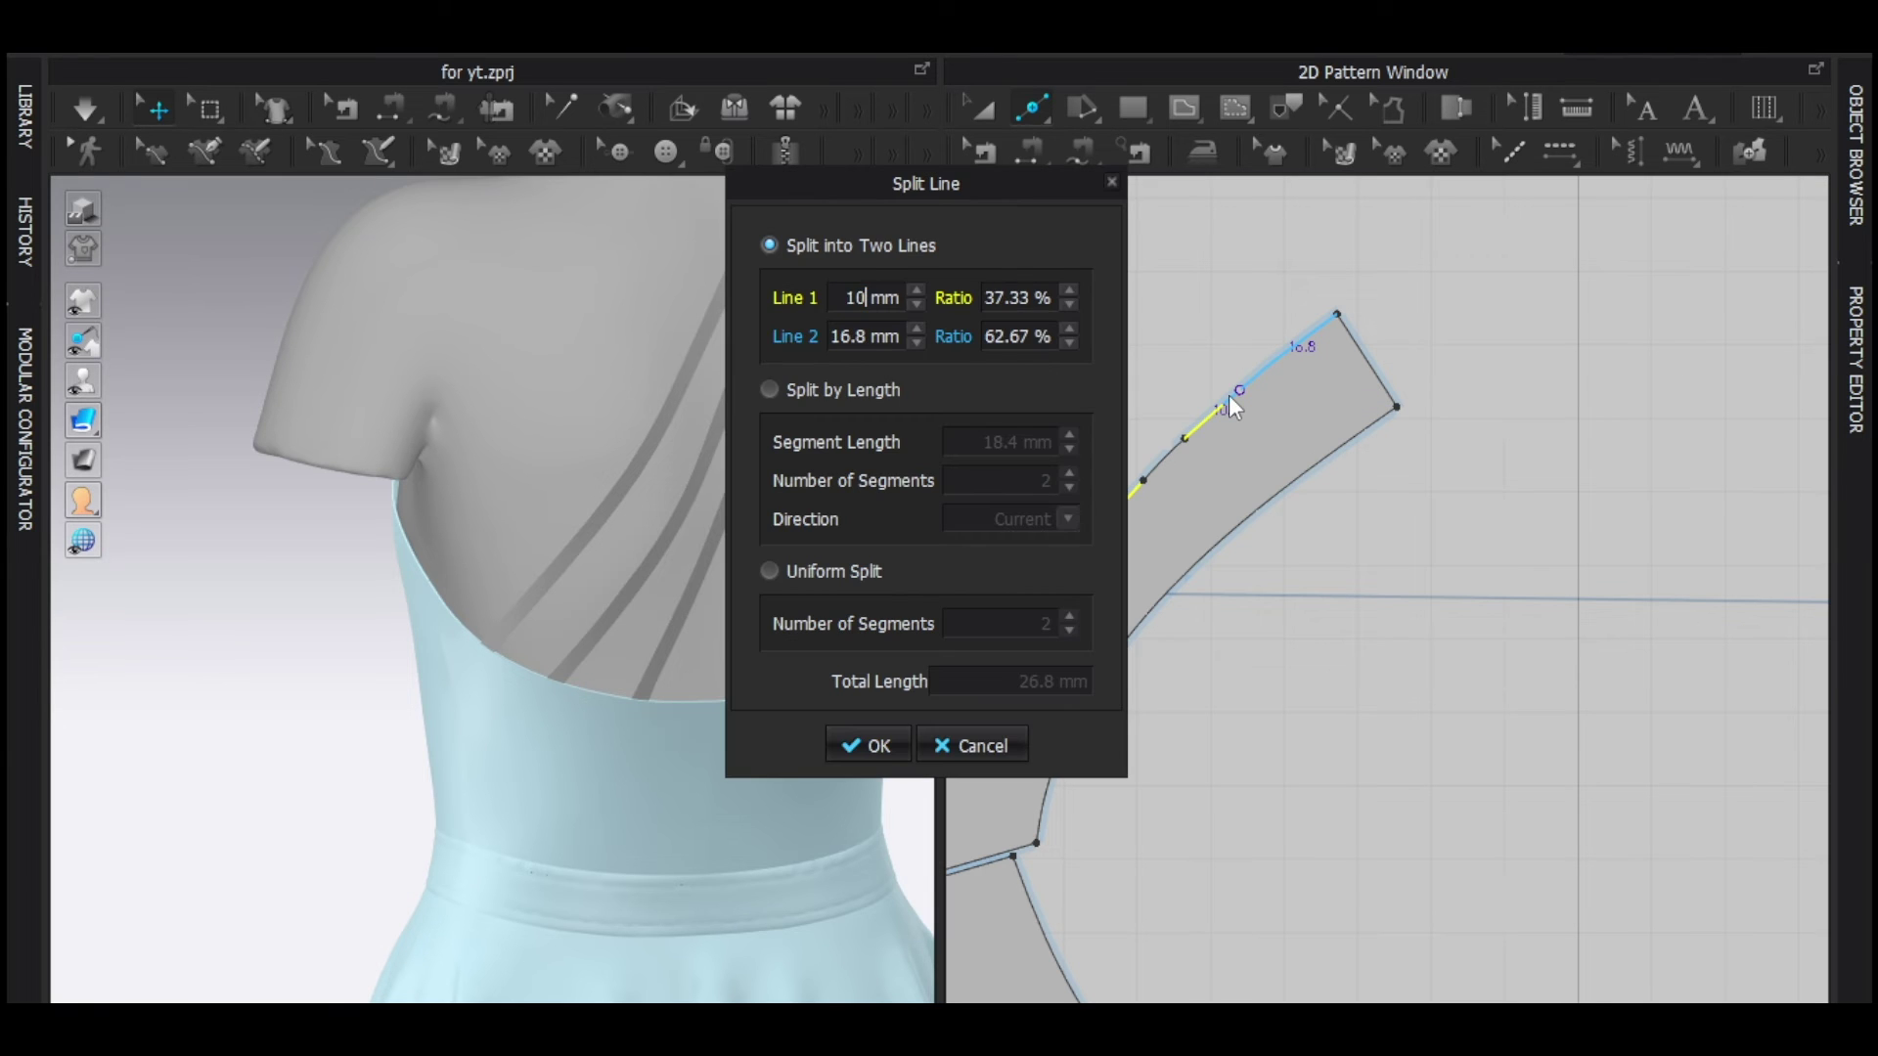
pyautogui.press('Return')
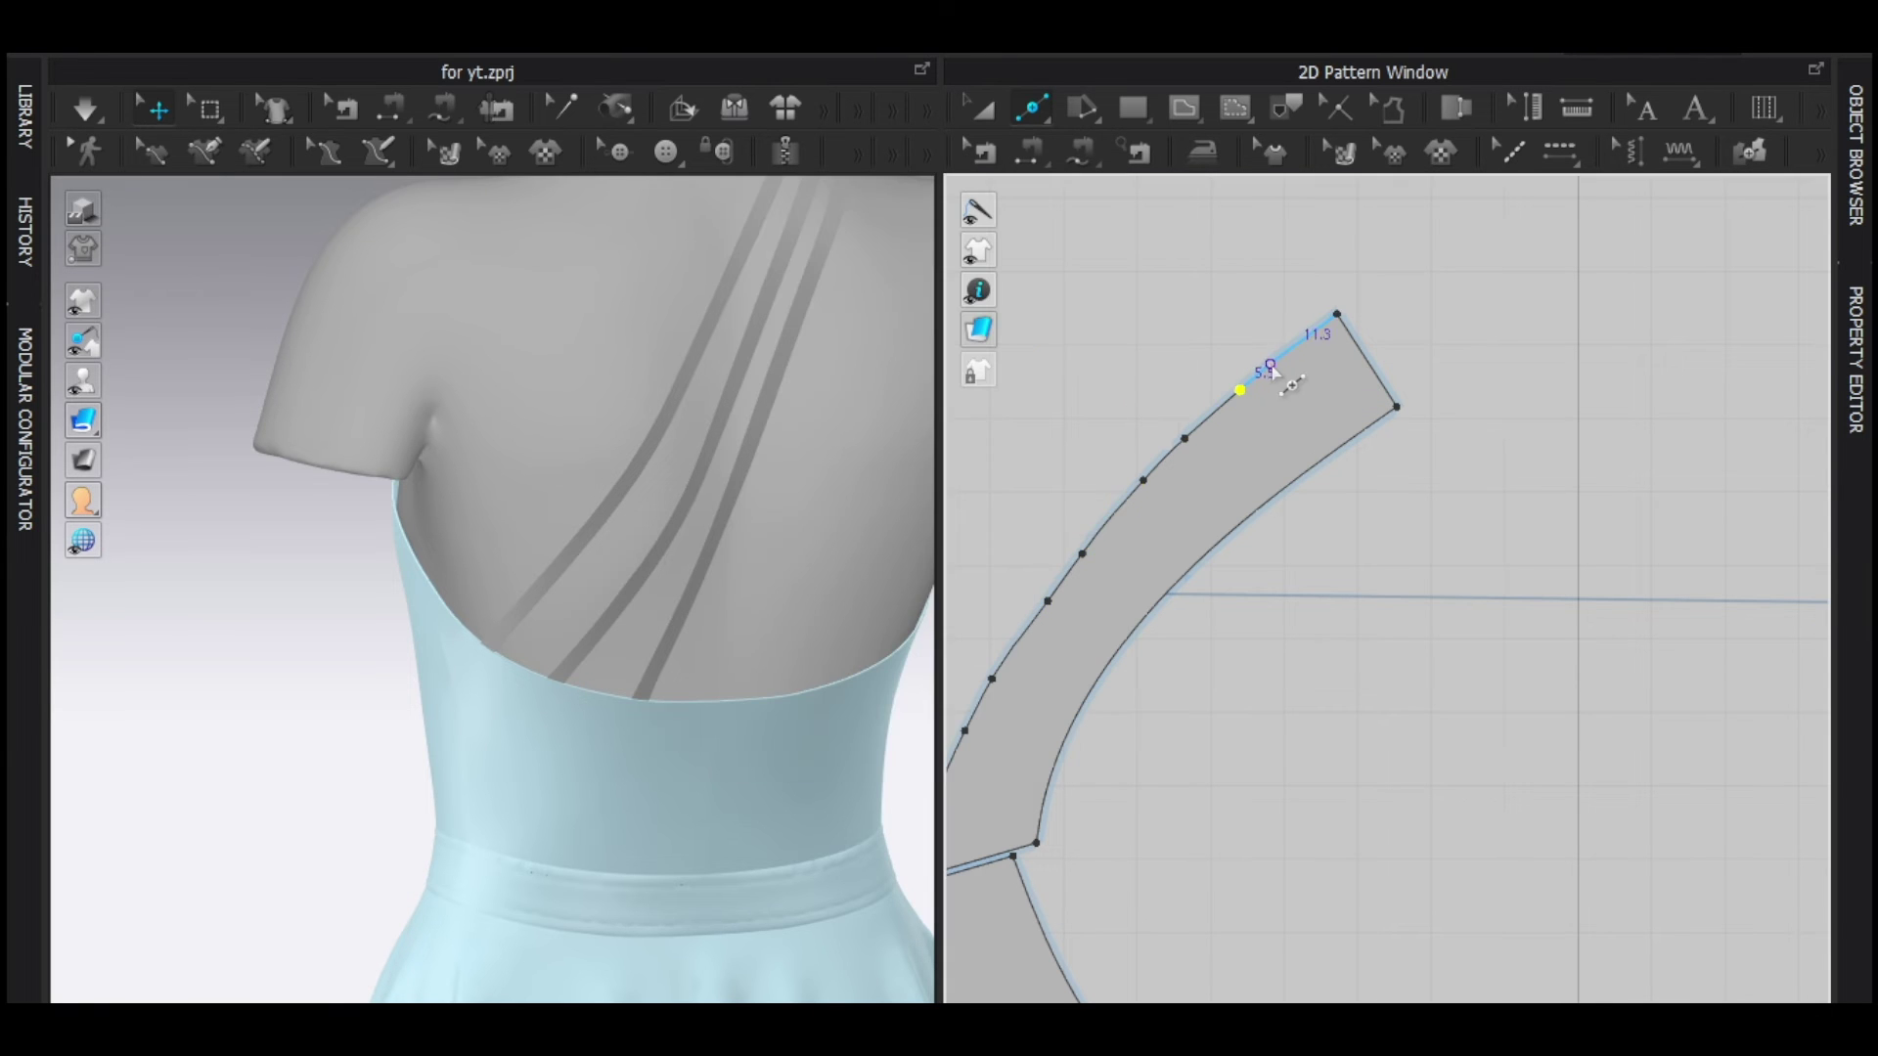
pyautogui.click(1274, 362)
pyautogui.write('8')
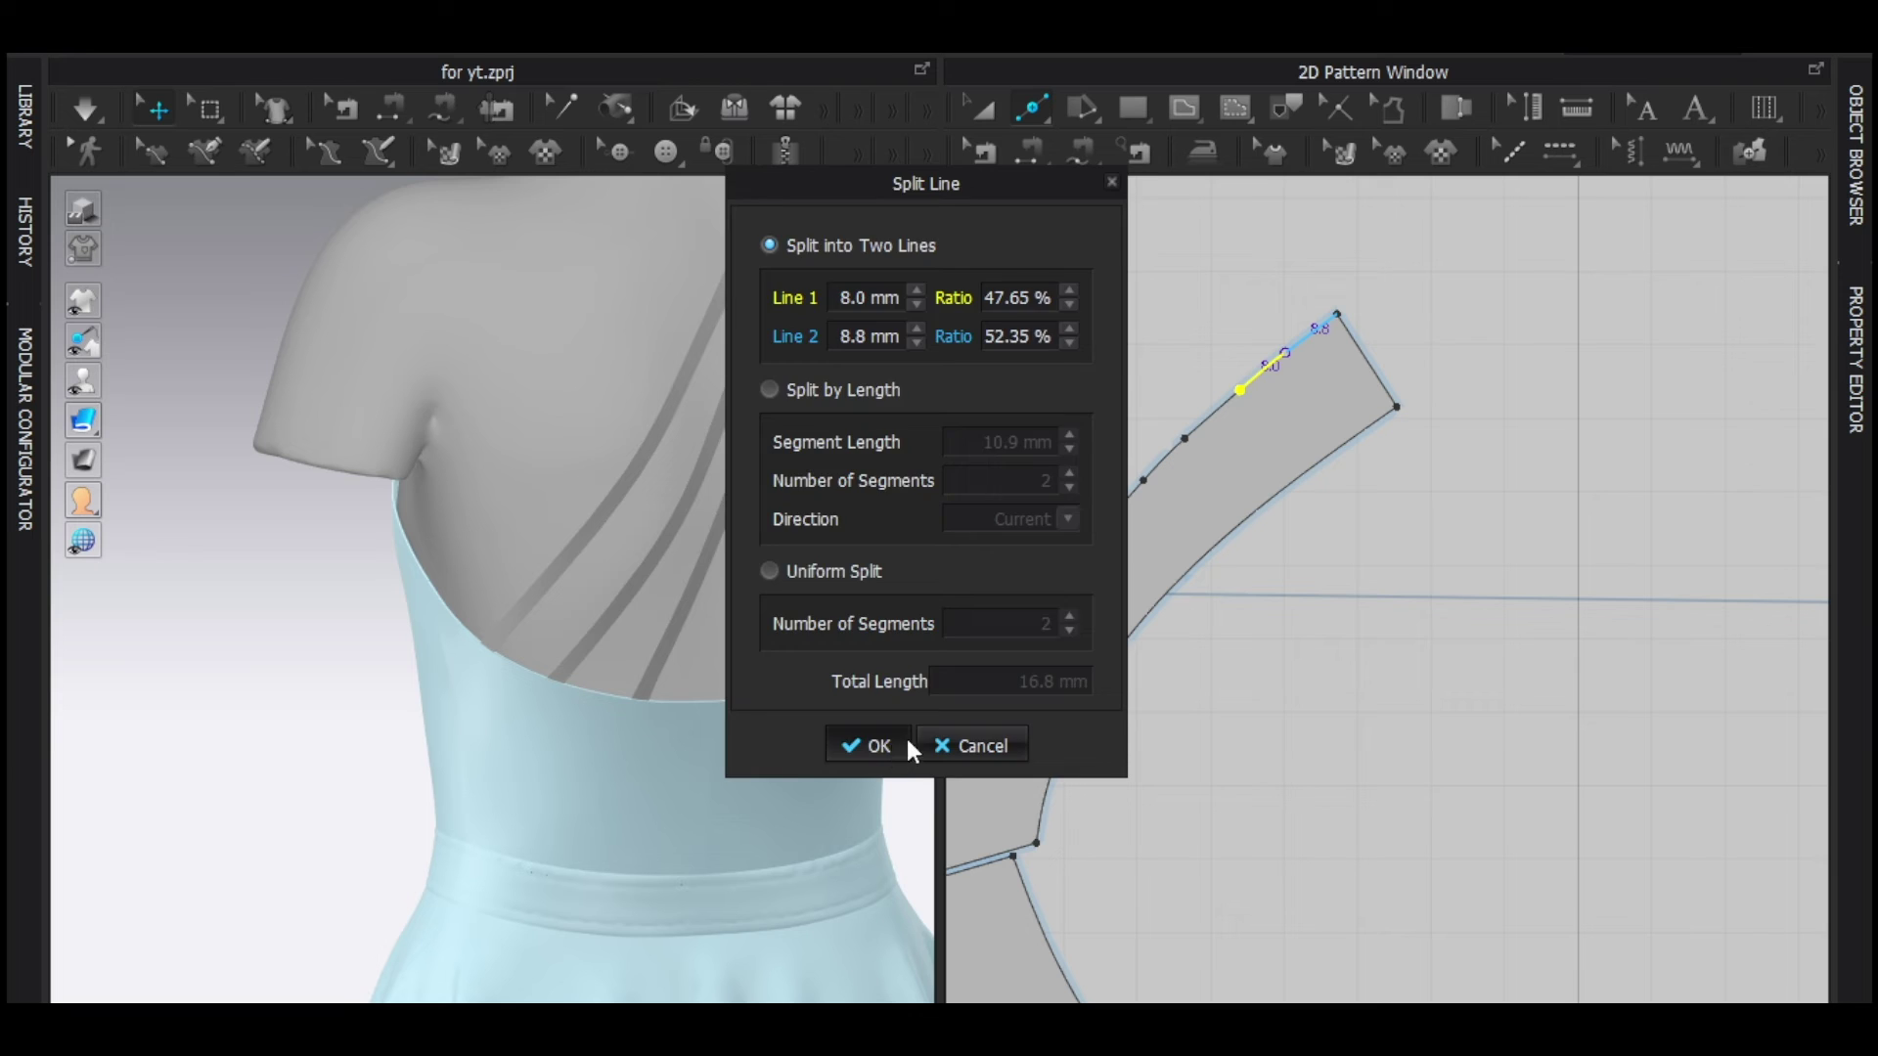
pyautogui.click(906, 746)
# Duplicate the third strap's pattern piece and place the copy about 36 mm beside it as the fourth strap.
pyautogui.scroll(-5, 1277, 383)
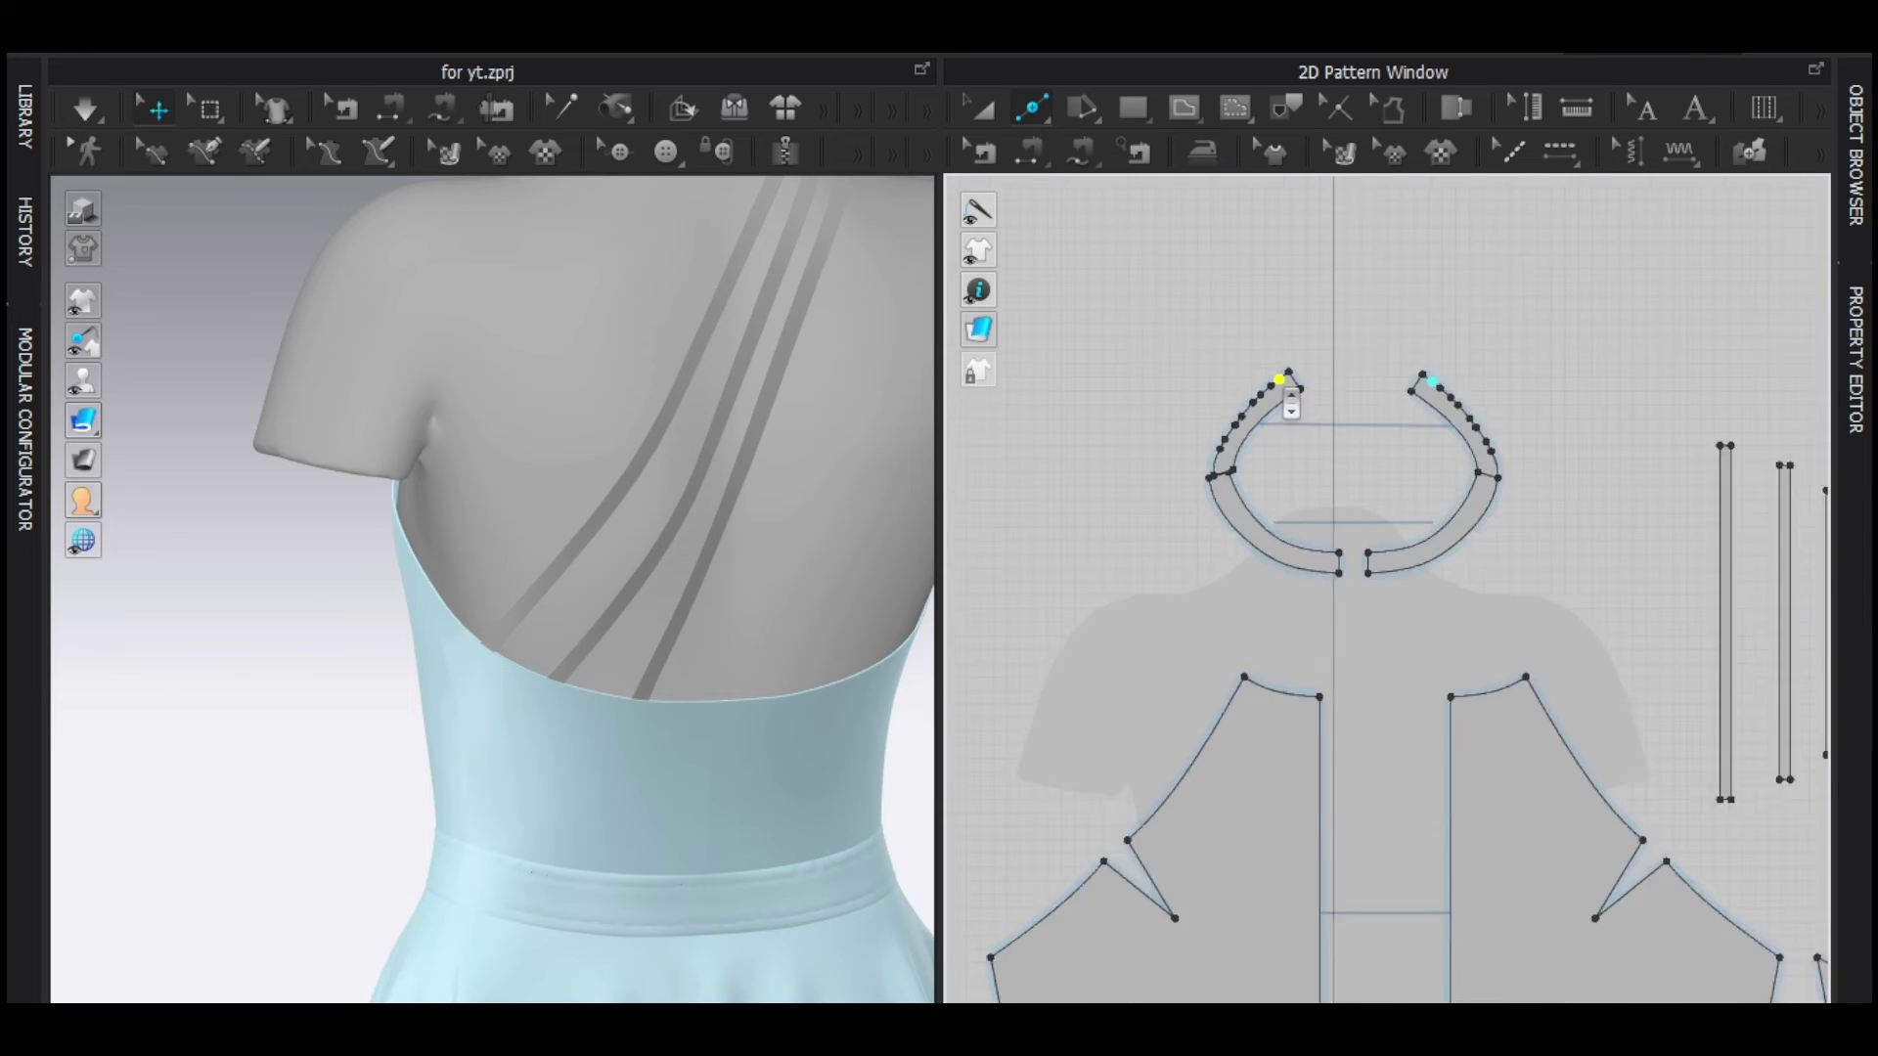
pyautogui.scroll(-2, 1277, 383)
pyautogui.press('a')
pyautogui.scroll(4, 1702, 489)
pyautogui.moveTo(1696, 511); pyautogui.dragTo(1508, 449, button='middle')
pyautogui.click(1471, 453)
pyautogui.hotkey('ctrl', 'c')
pyautogui.hotkey('ctrl', 'v')
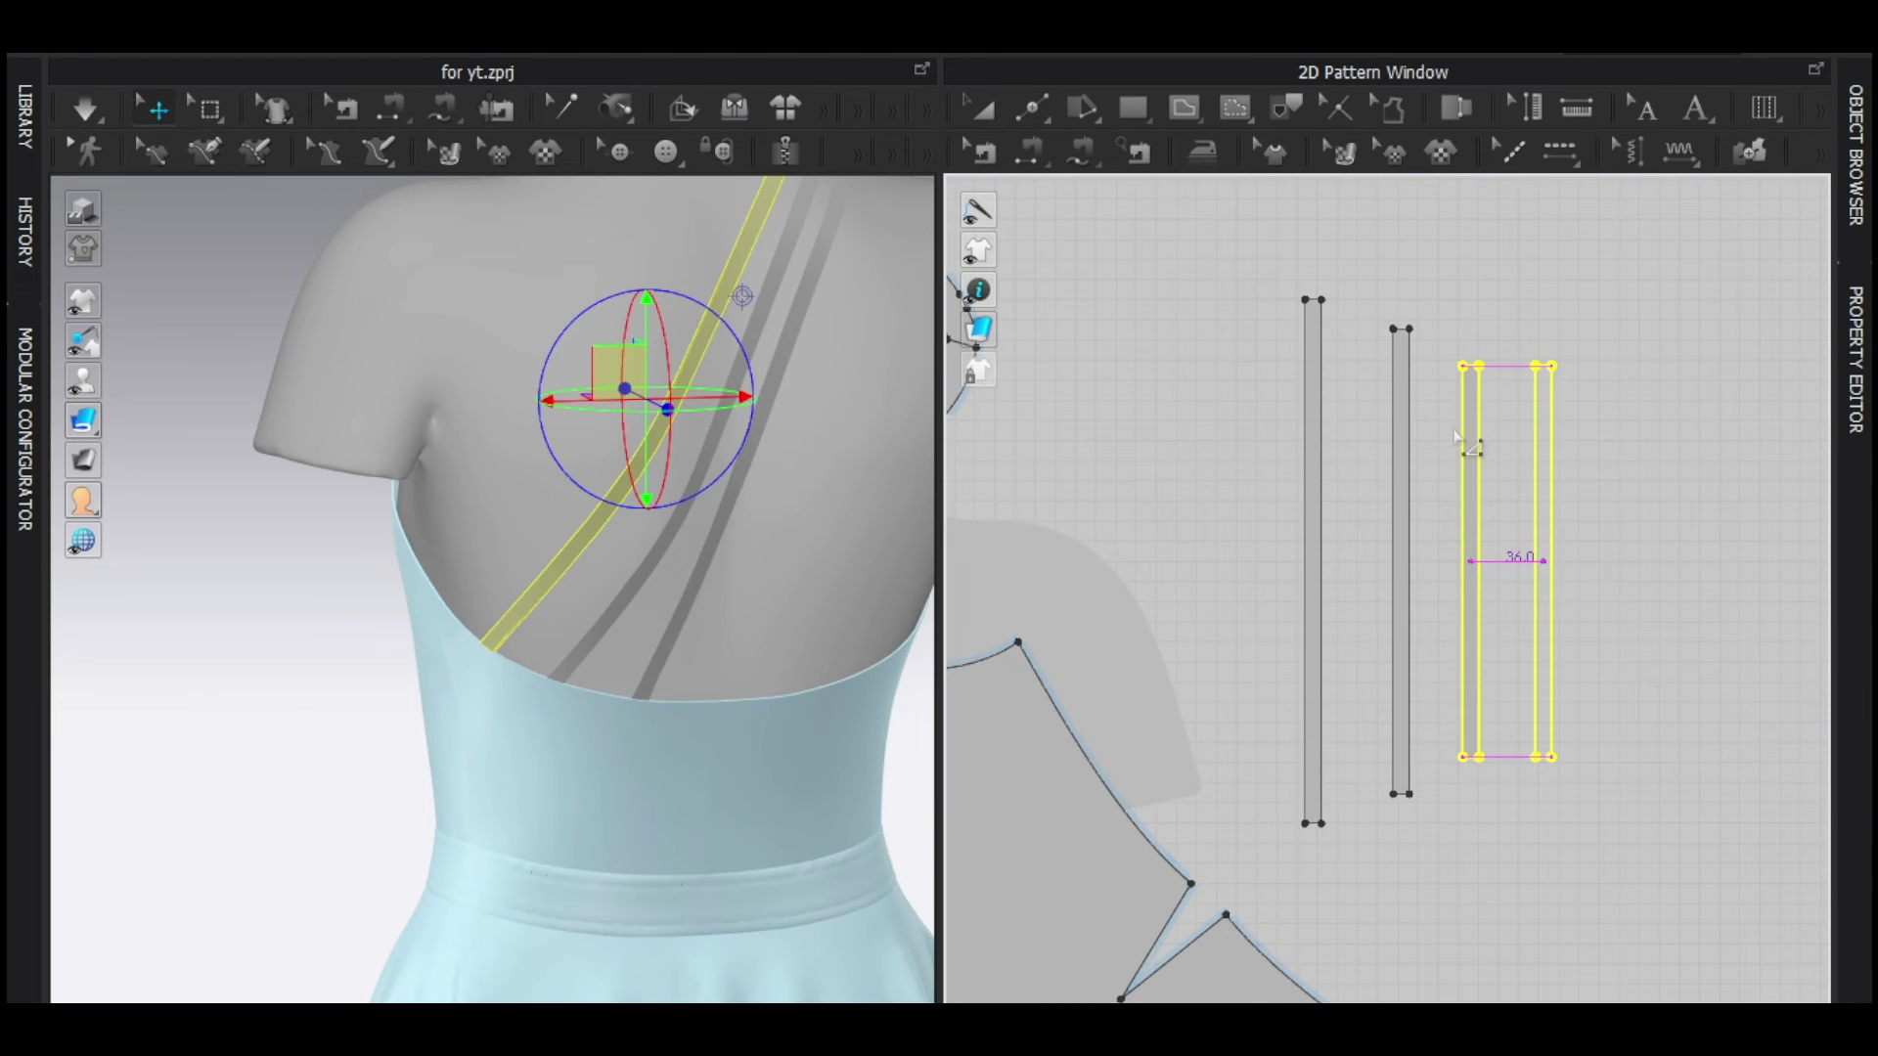
pyautogui.click(1551, 369)
# Sew the upper end of the fourth strap to its 8 mm segment on the neckband.
pyautogui.scroll(2, 1551, 369)
pyautogui.press('n')
pyautogui.click(1547, 366)
pyautogui.scroll(-4, 1466, 380)
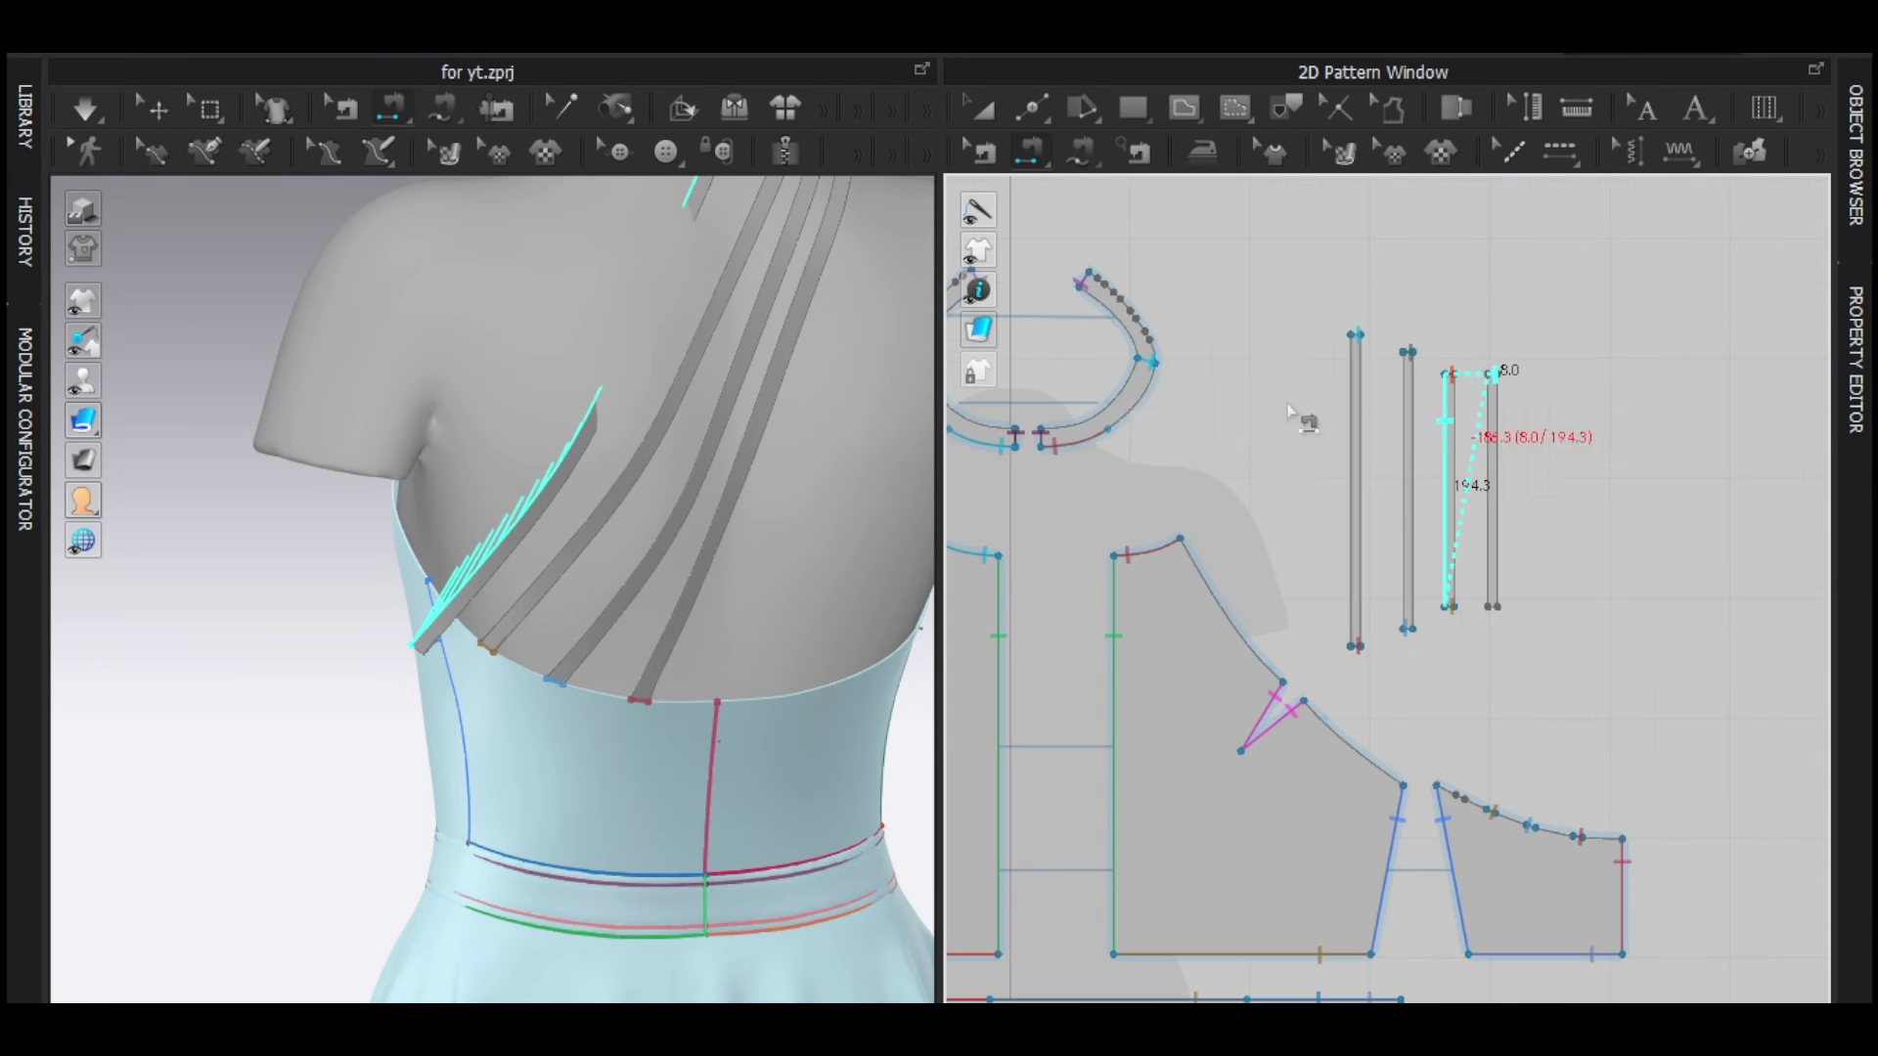
pyautogui.scroll(5, 1311, 440)
pyautogui.click(1316, 426)
# Sew the lower end of the fourth strap to its 8 mm segment on the back bodice's upper curve.
pyautogui.scroll(-4, 1369, 450)
pyautogui.scroll(5, 1398, 494)
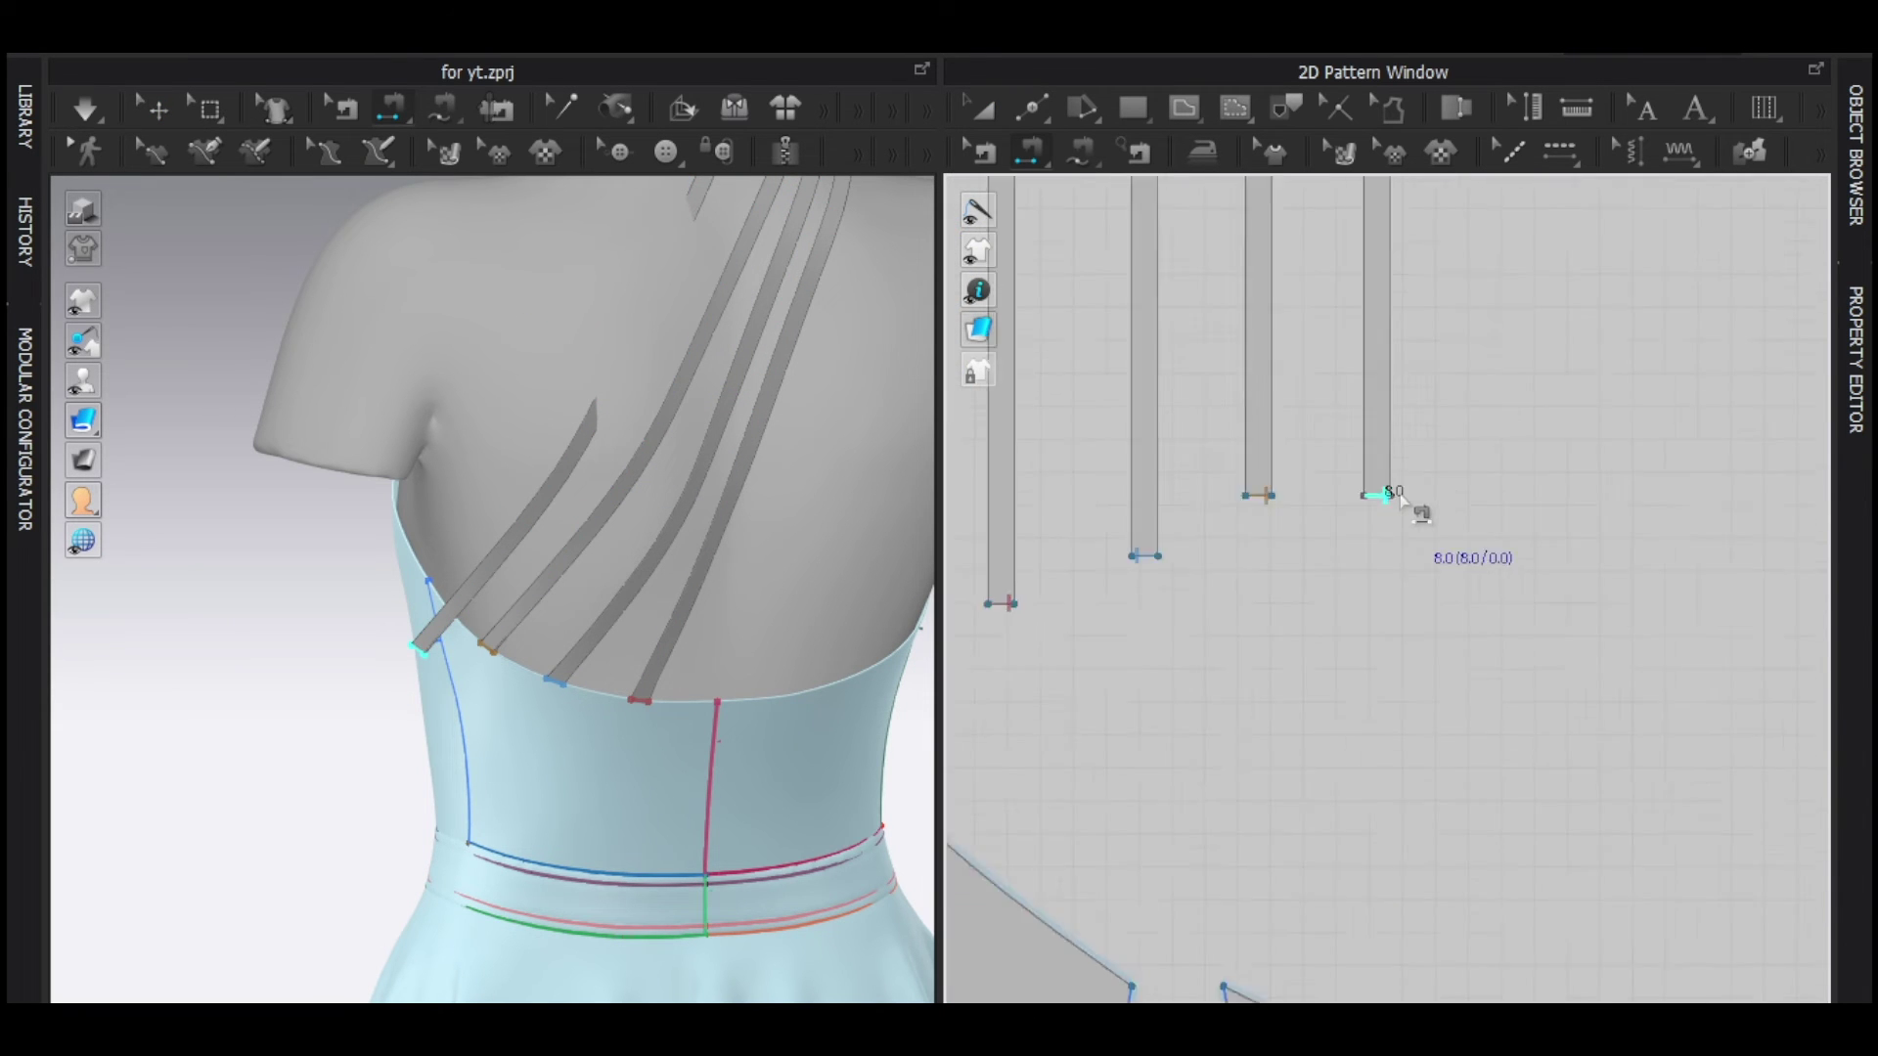
pyautogui.click(1400, 499)
pyautogui.scroll(-4, 1413, 528)
pyautogui.scroll(3, 1428, 528)
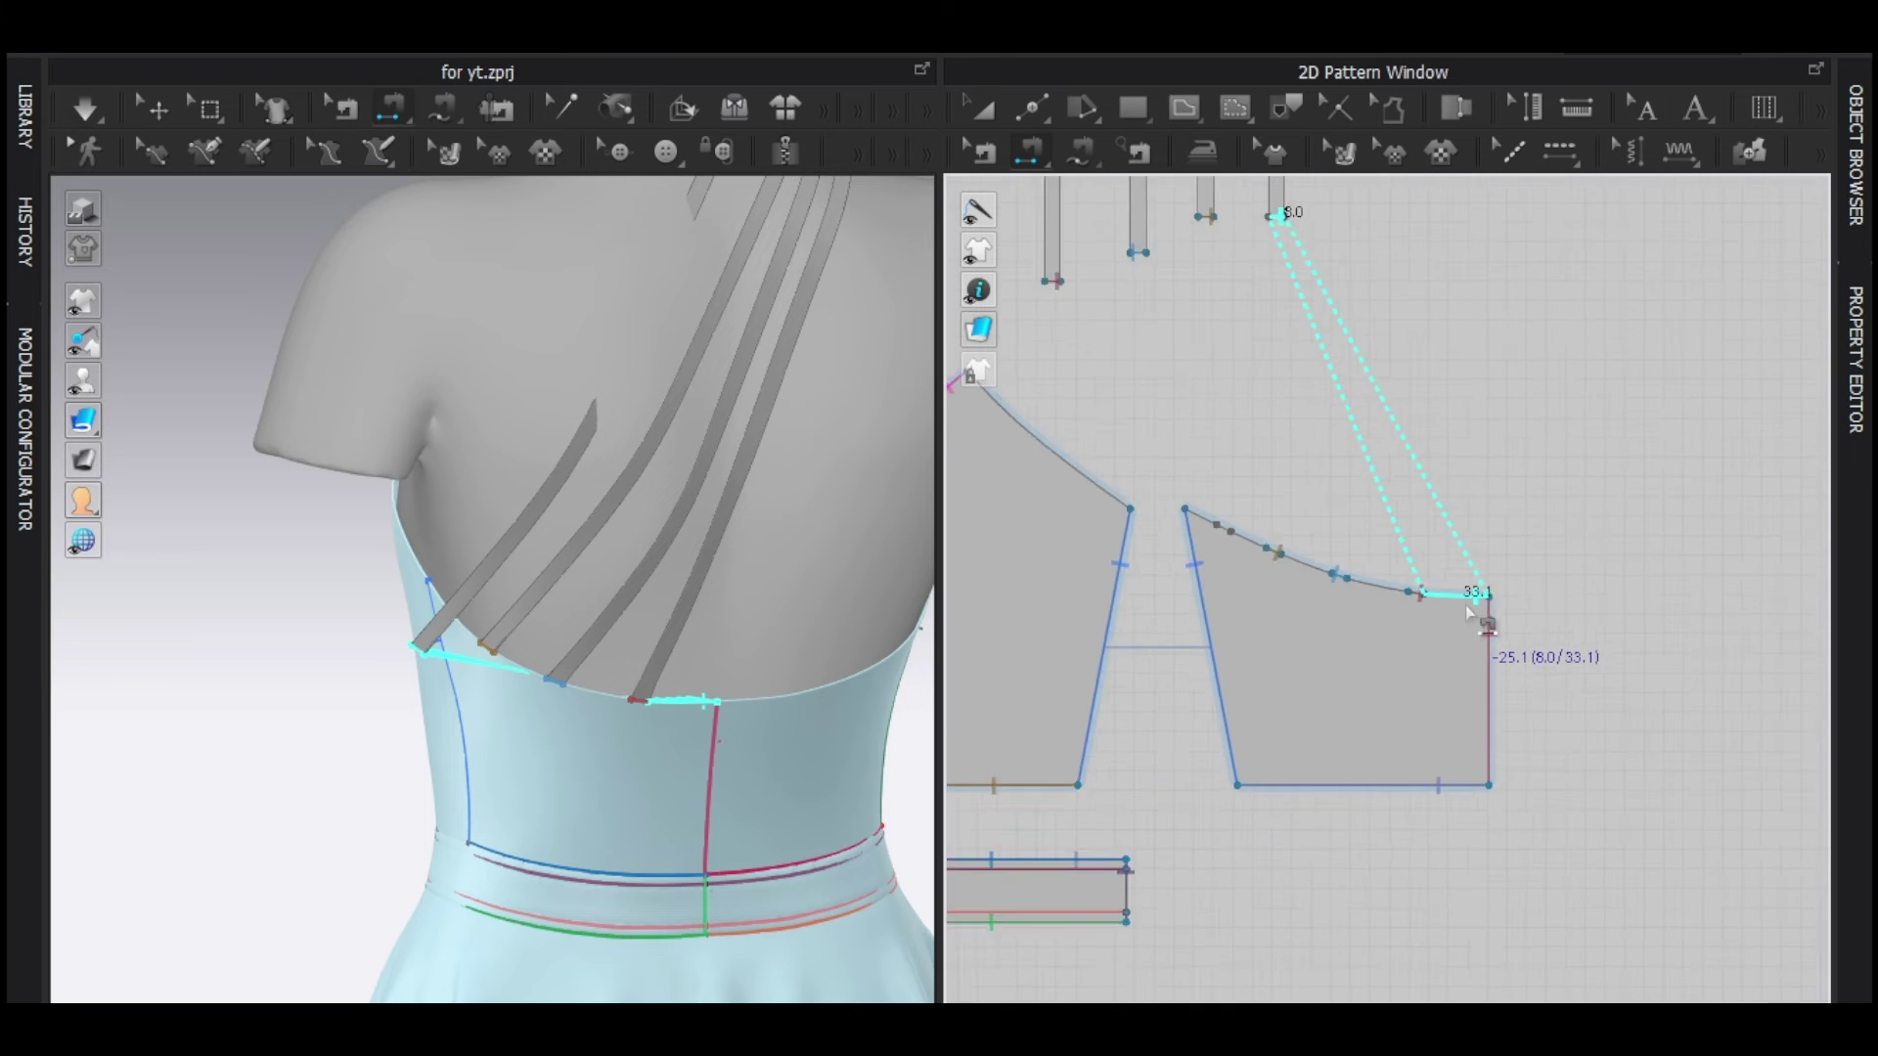
pyautogui.scroll(1, 1466, 612)
pyautogui.moveTo(1217, 450); pyautogui.dragTo(1270, 637, button='middle')
pyautogui.scroll(1, 1270, 638)
pyautogui.click(1195, 692)
# Reposition the fourth strap in 3D so it sits just off the avatar's back.
pyautogui.press('a')
pyautogui.scroll(-4, 1283, 607)
pyautogui.click(1279, 390)
pyautogui.scroll(2, 1282, 389)
pyautogui.moveTo(614, 510); pyautogui.dragTo(620, 409, button='right')
pyautogui.moveTo(661, 411); pyautogui.dragTo(718, 419)
pyautogui.moveTo(663, 591); pyautogui.dragTo(497, 632, button='right')
# Shorten the fourth strap's pattern piece evenly at both ends.
pyautogui.moveTo(1267, 266); pyautogui.dragTo(1276, 588, button='middle')
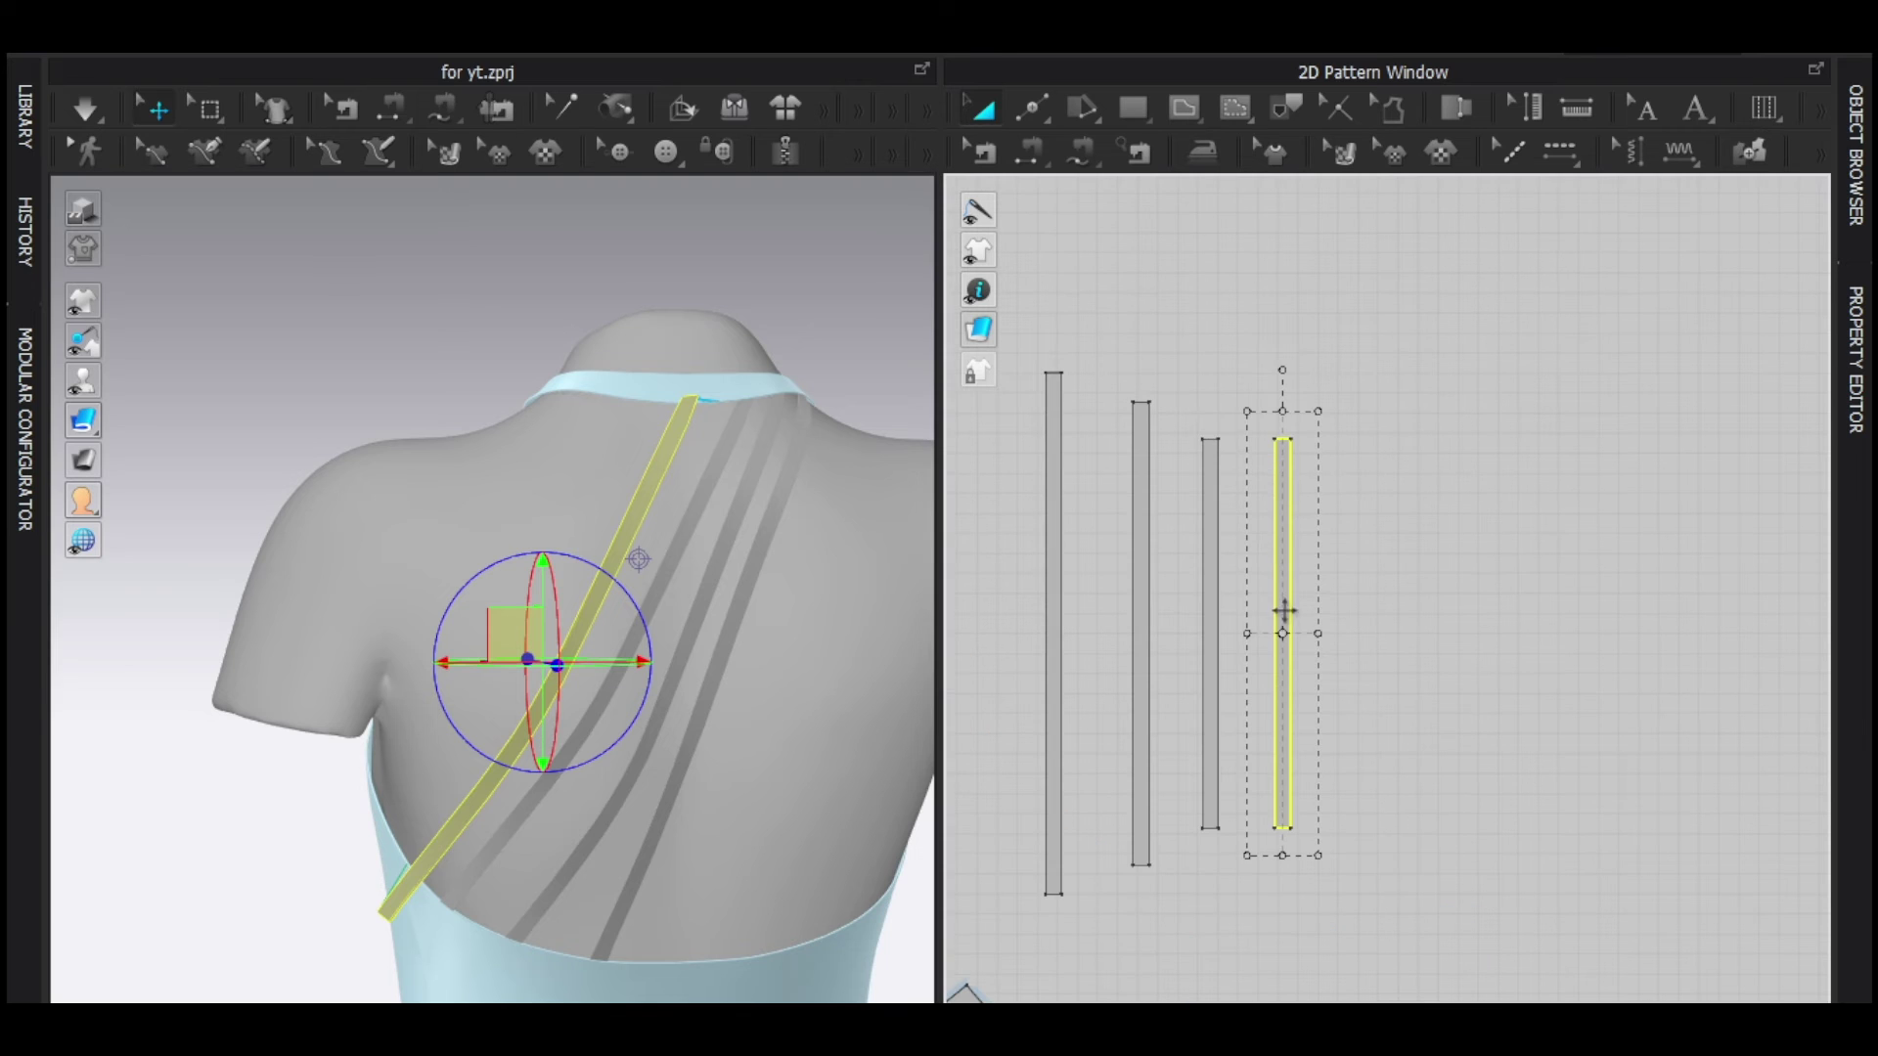
pyautogui.moveTo(1282, 412); pyautogui.dragTo(1285, 473)
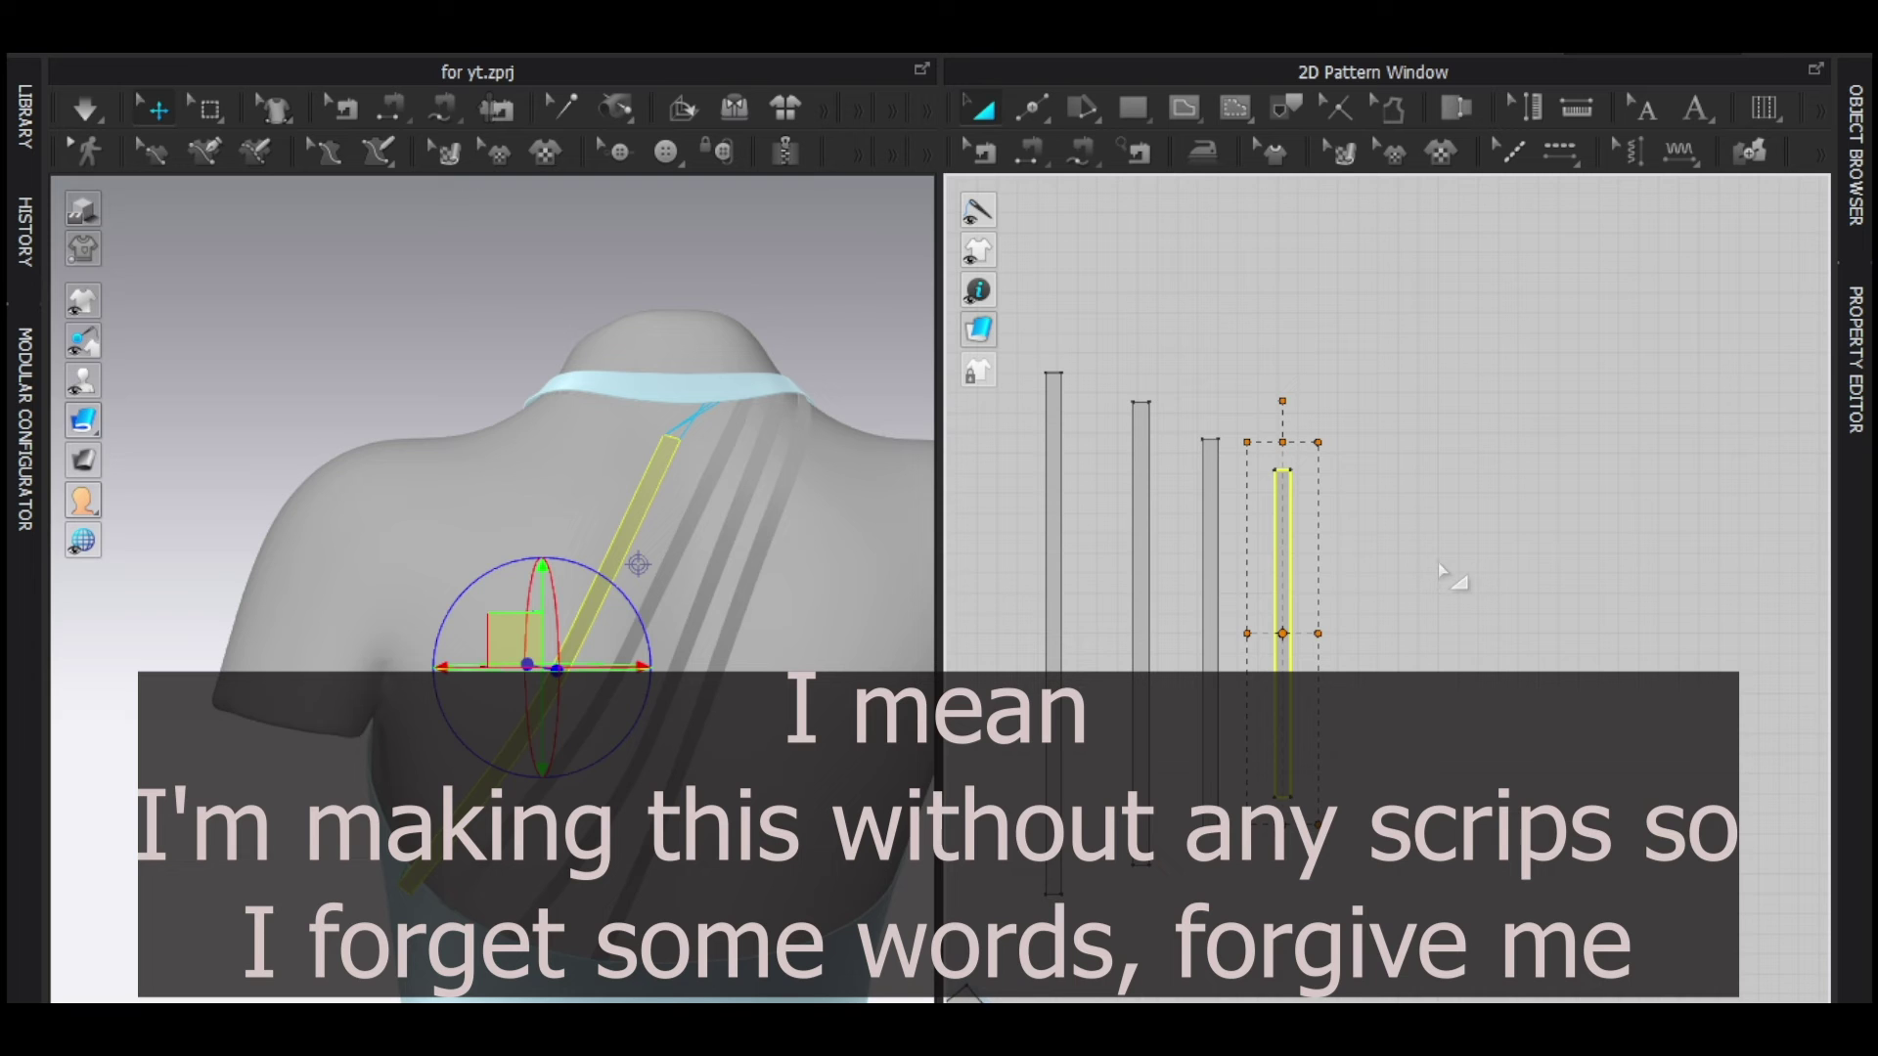
pyautogui.click(1438, 562)
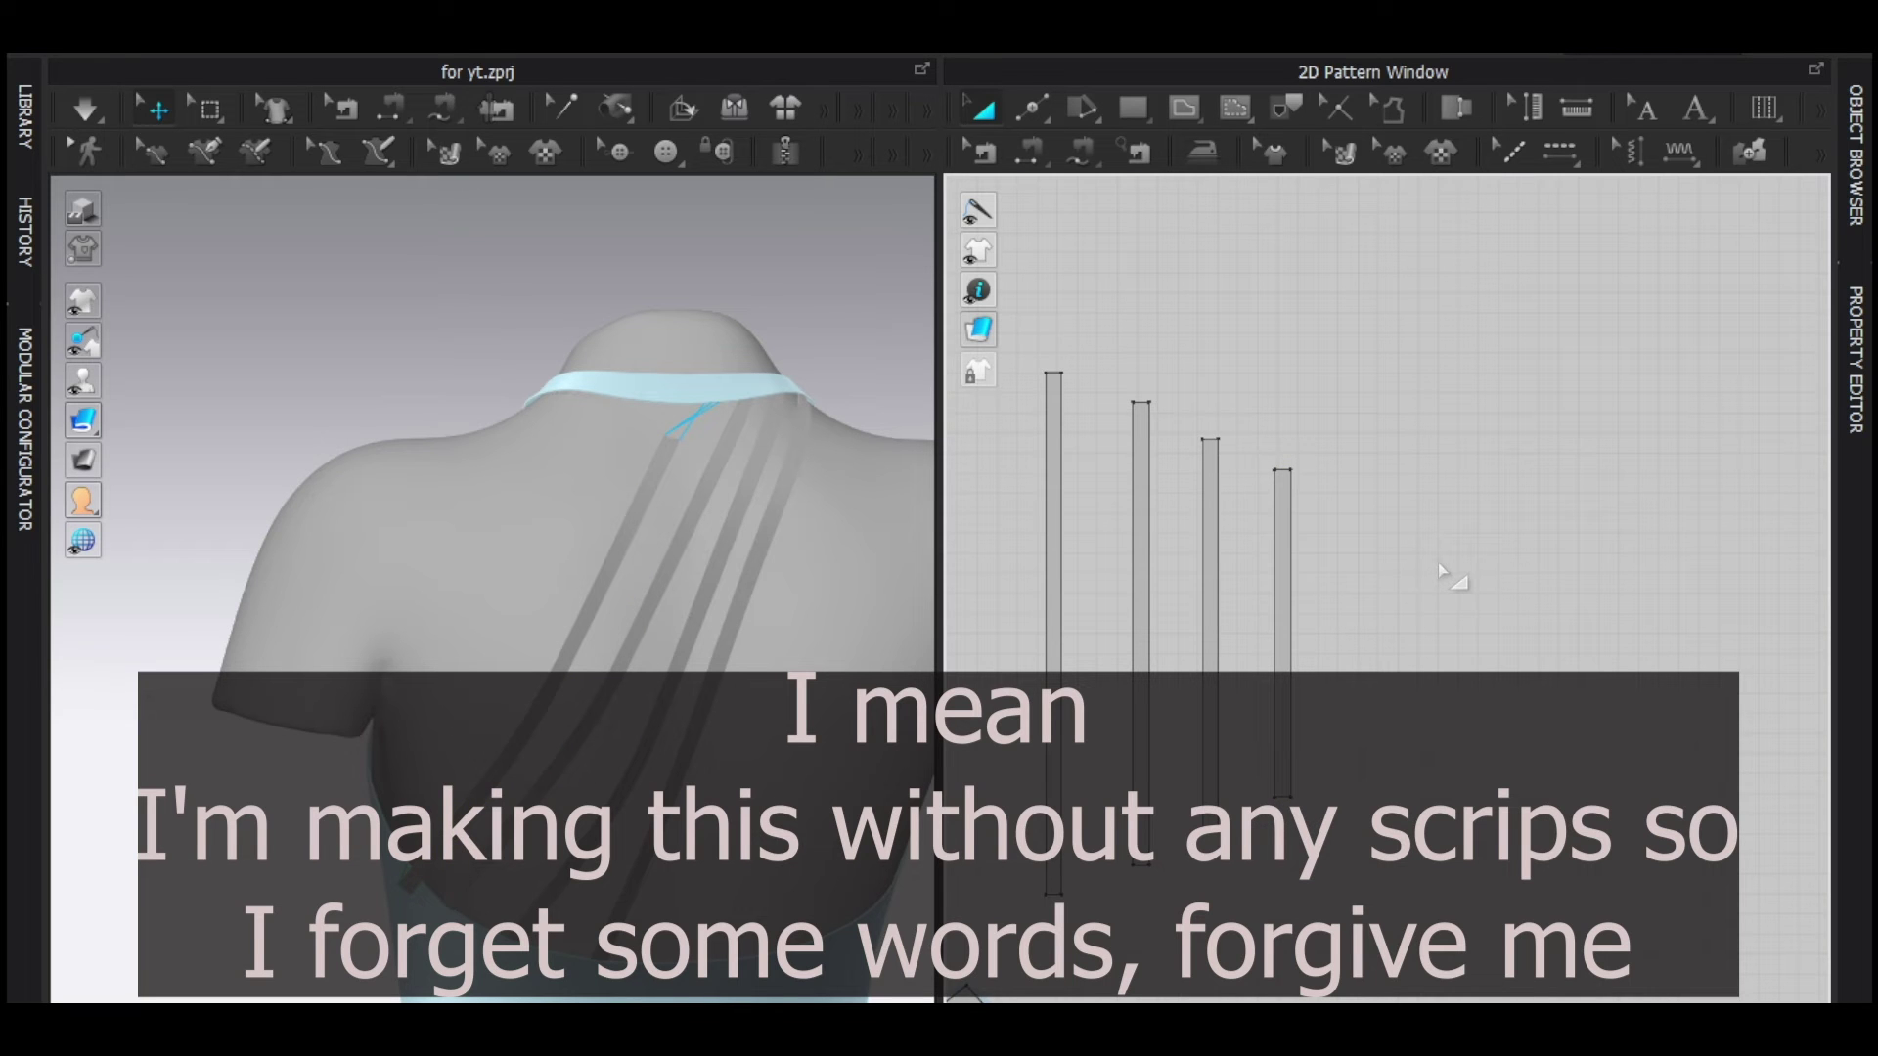
# Reverse the crossed seam between the fourth strap's upper end and the neckband.
pyautogui.scroll(4, 1326, 451)
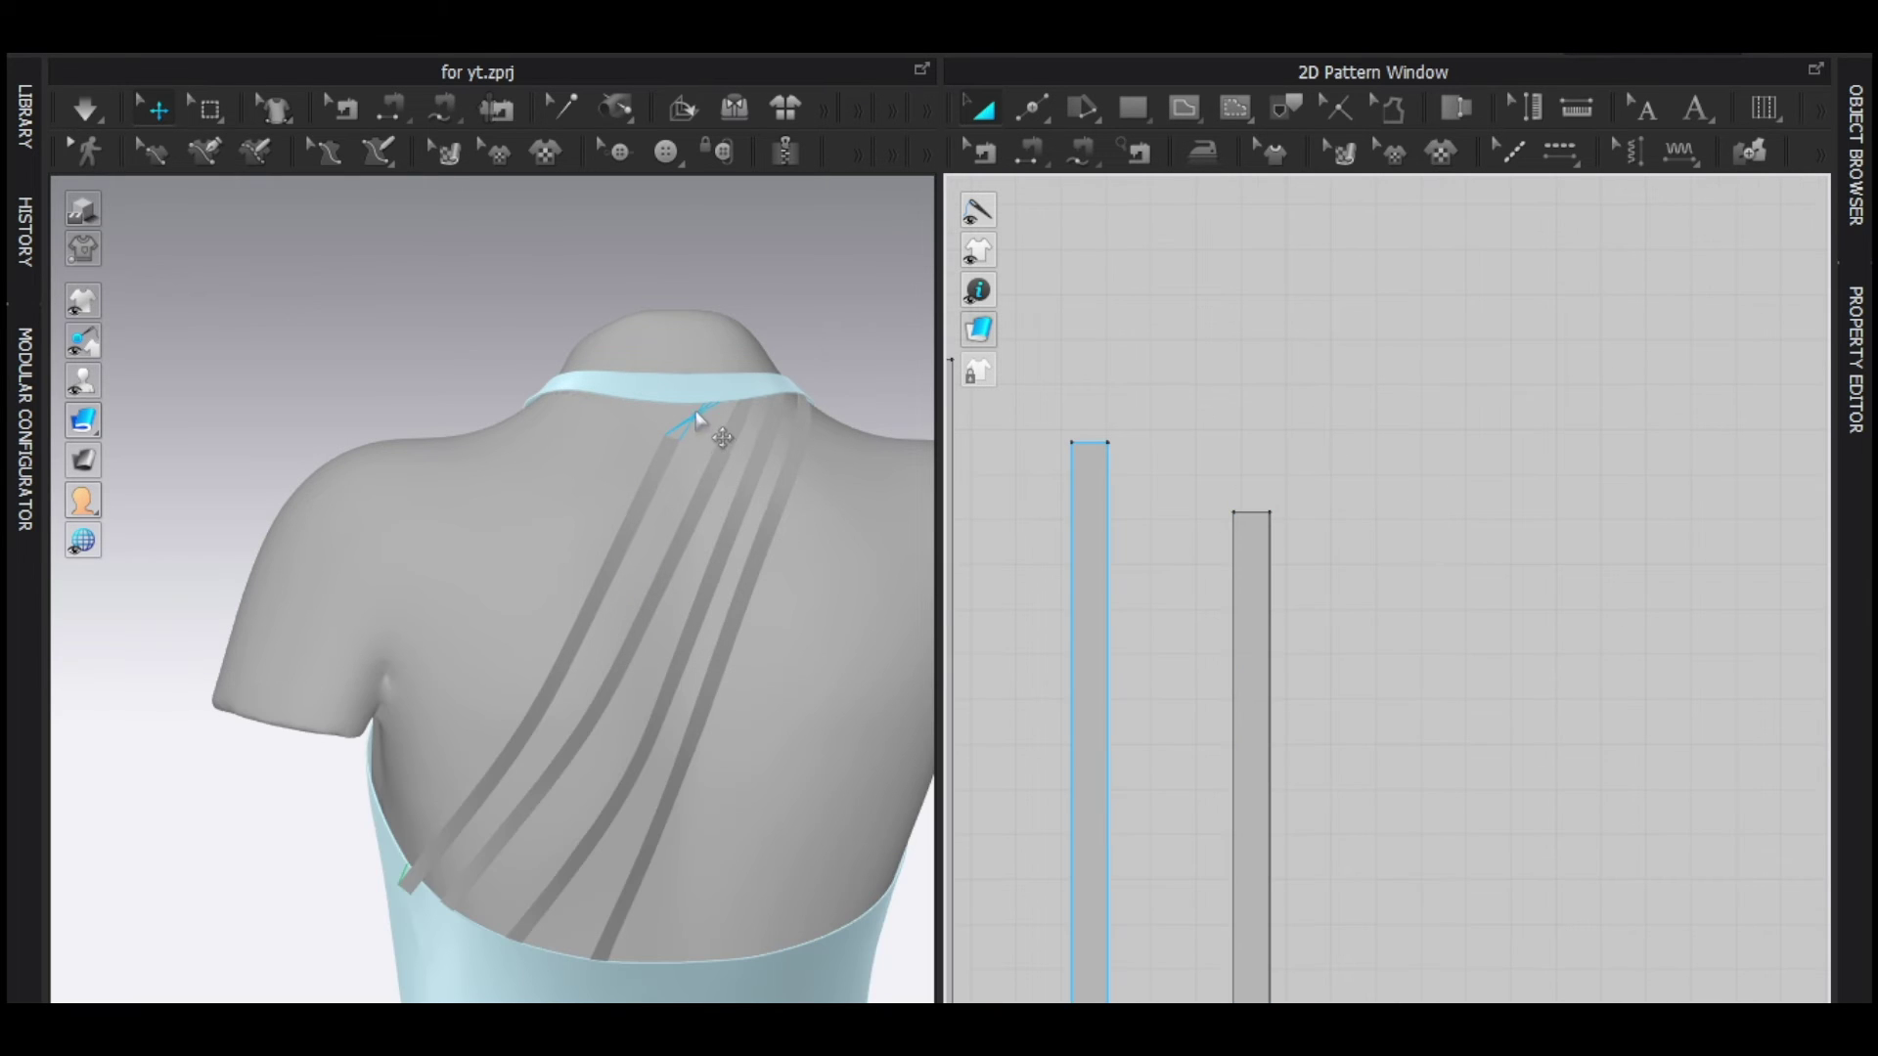
pyautogui.scroll(5, 743, 450)
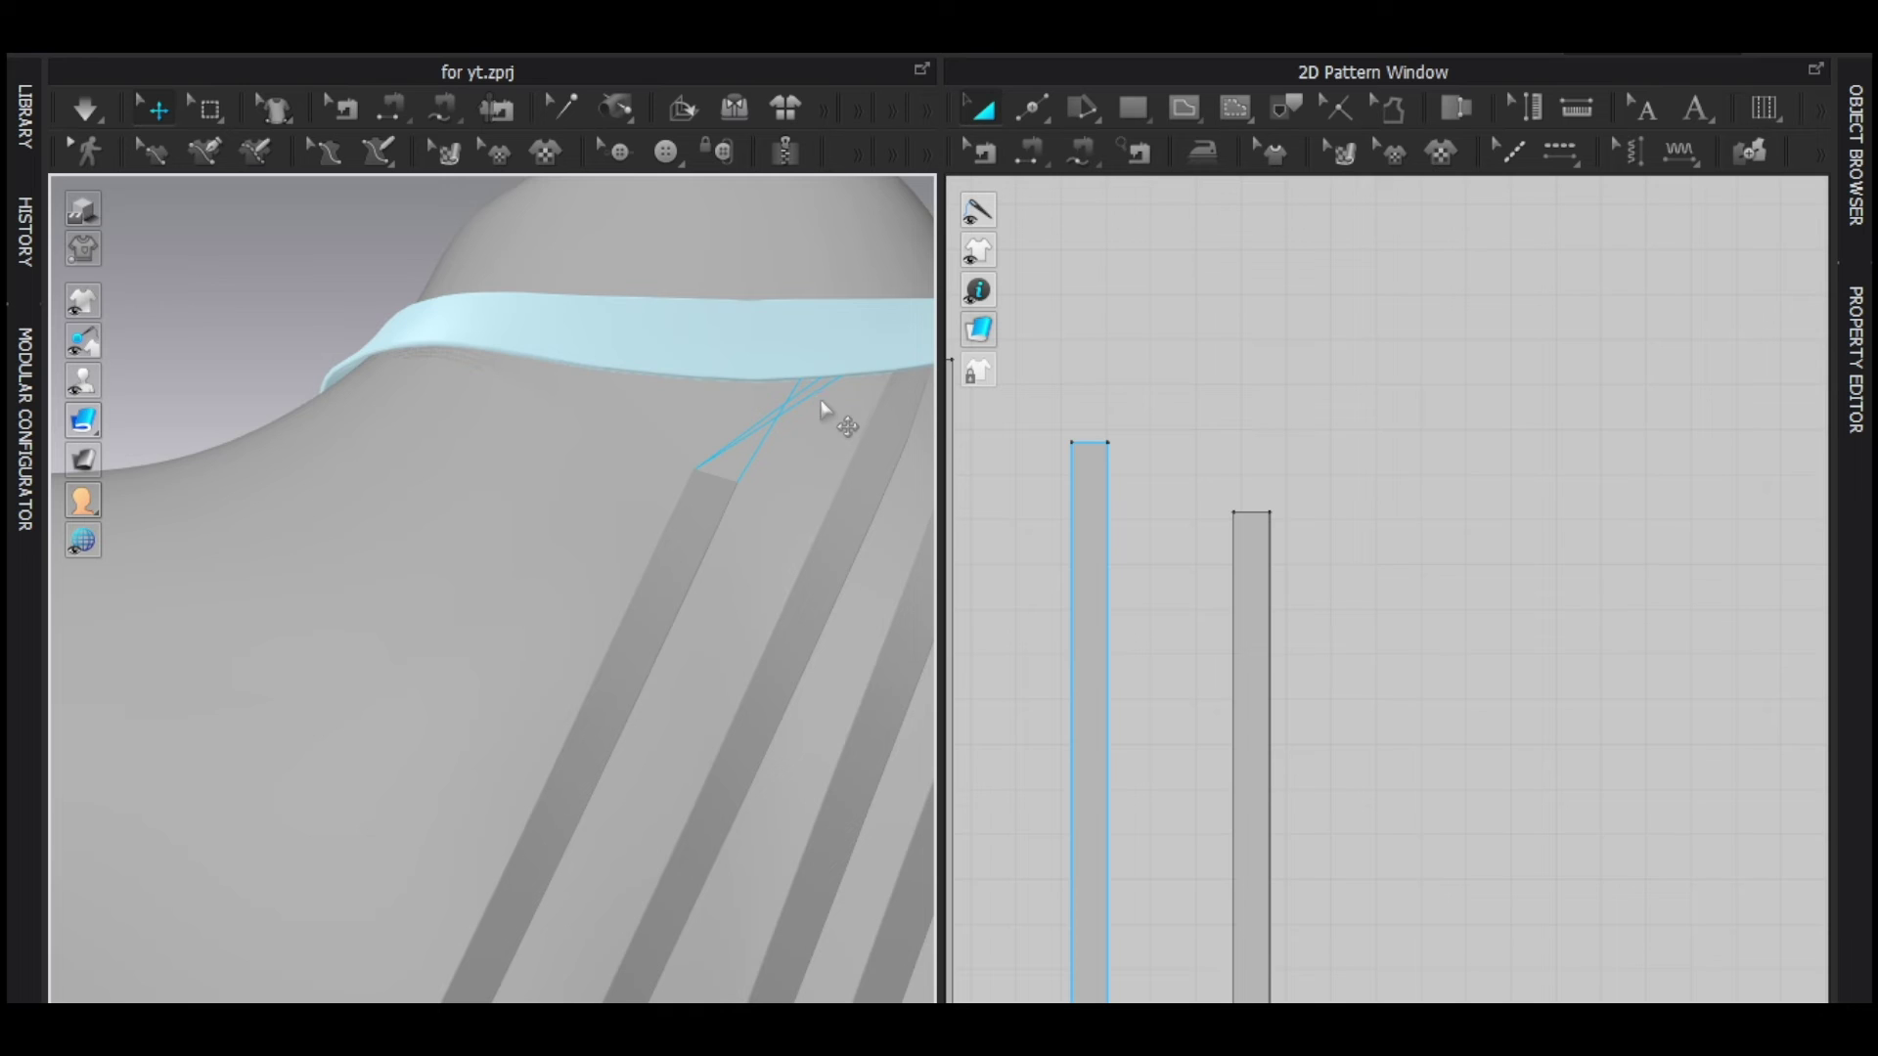
pyautogui.click(988, 151)
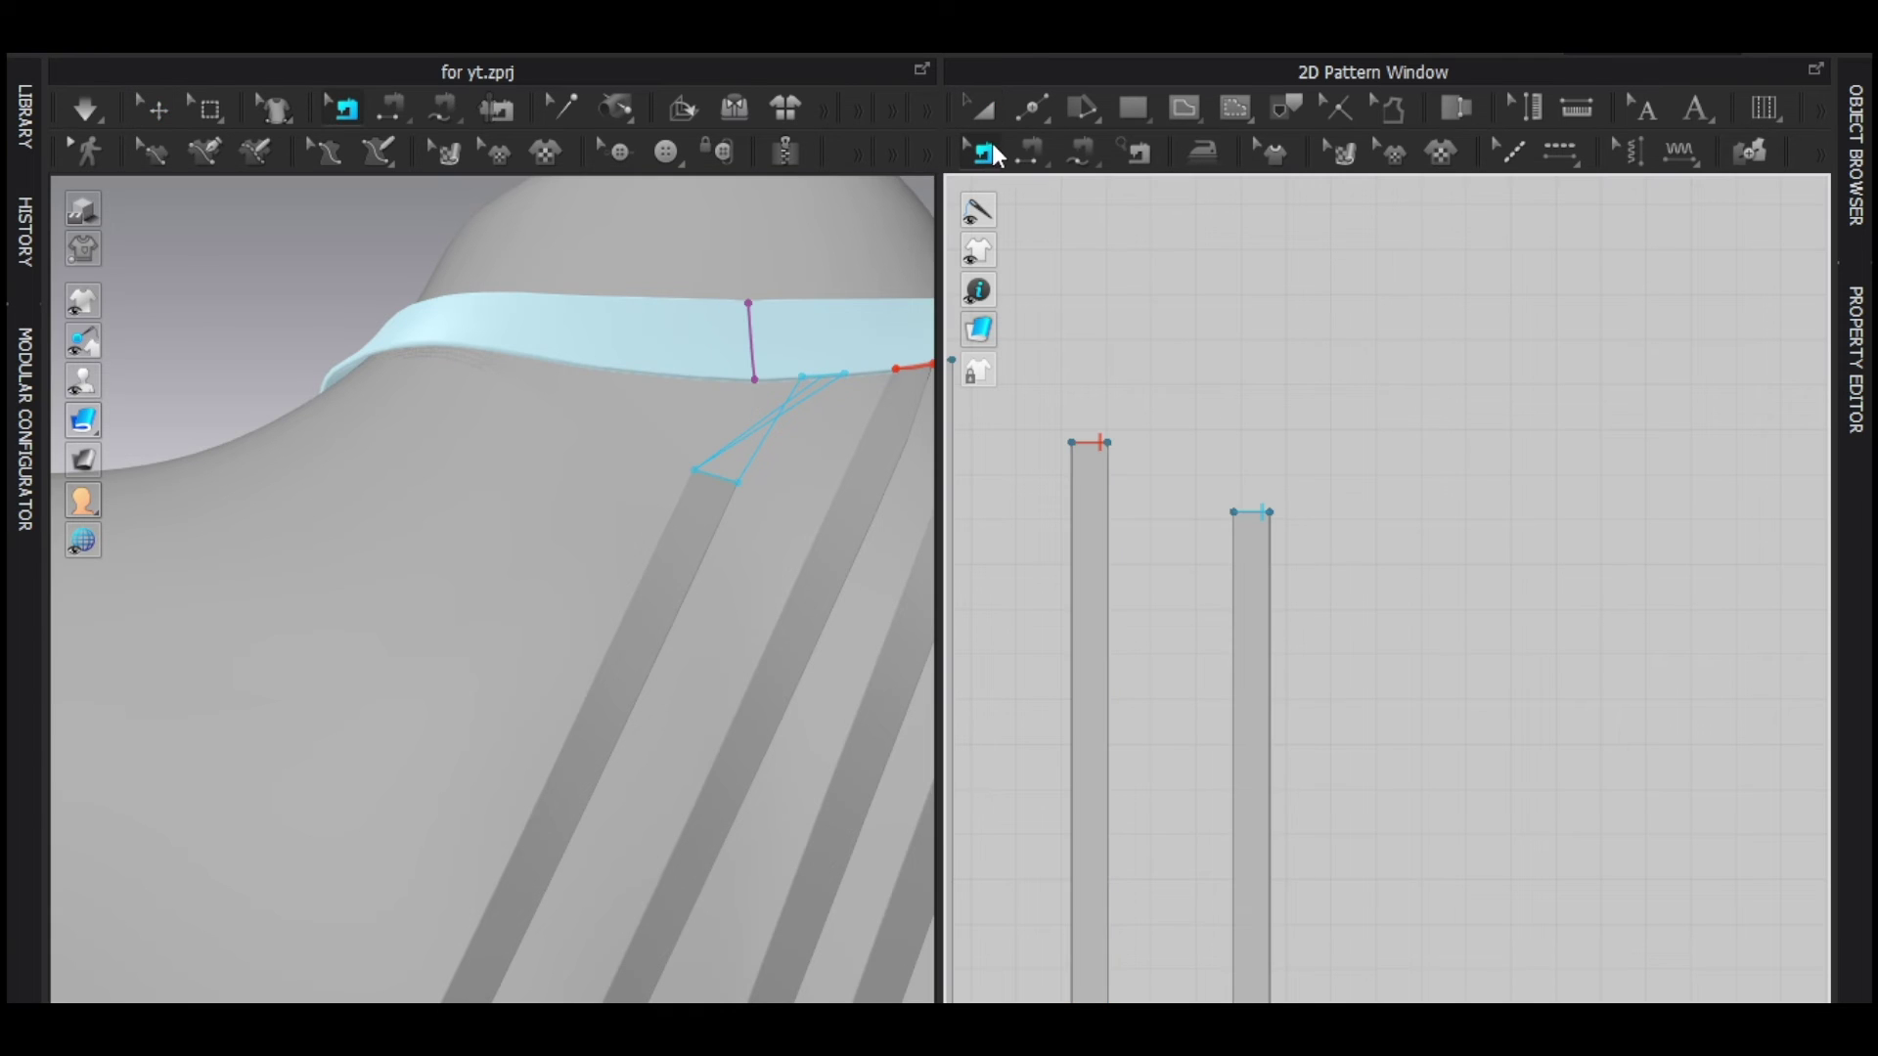
pyautogui.rightClick(1250, 519)
pyautogui.click(1323, 567)
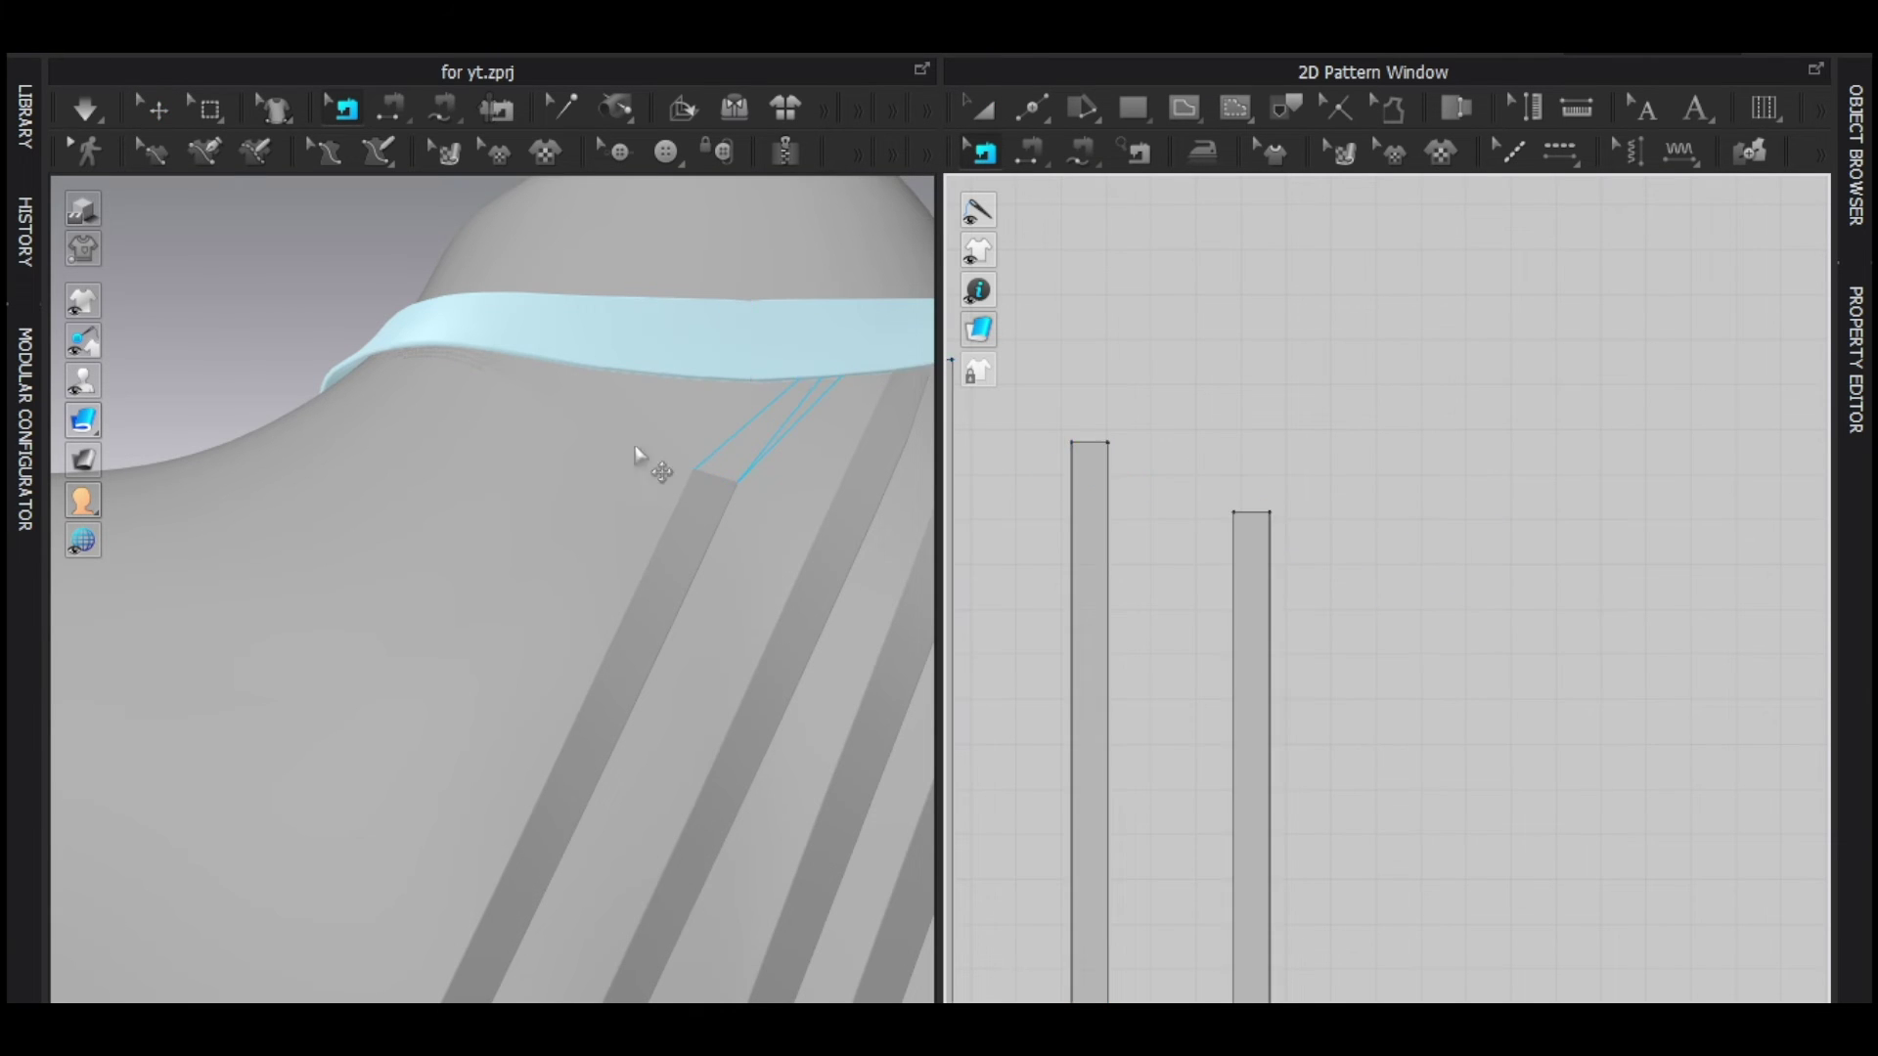
# Simulate the garment to drape the fourth strap across the avatar's back.
pyautogui.press('q')
pyautogui.scroll(-5, 548, 538)
pyautogui.moveTo(470, 827); pyautogui.dragTo(461, 654, button='middle')
pyautogui.moveTo(508, 640); pyautogui.dragTo(546, 632, button='right')
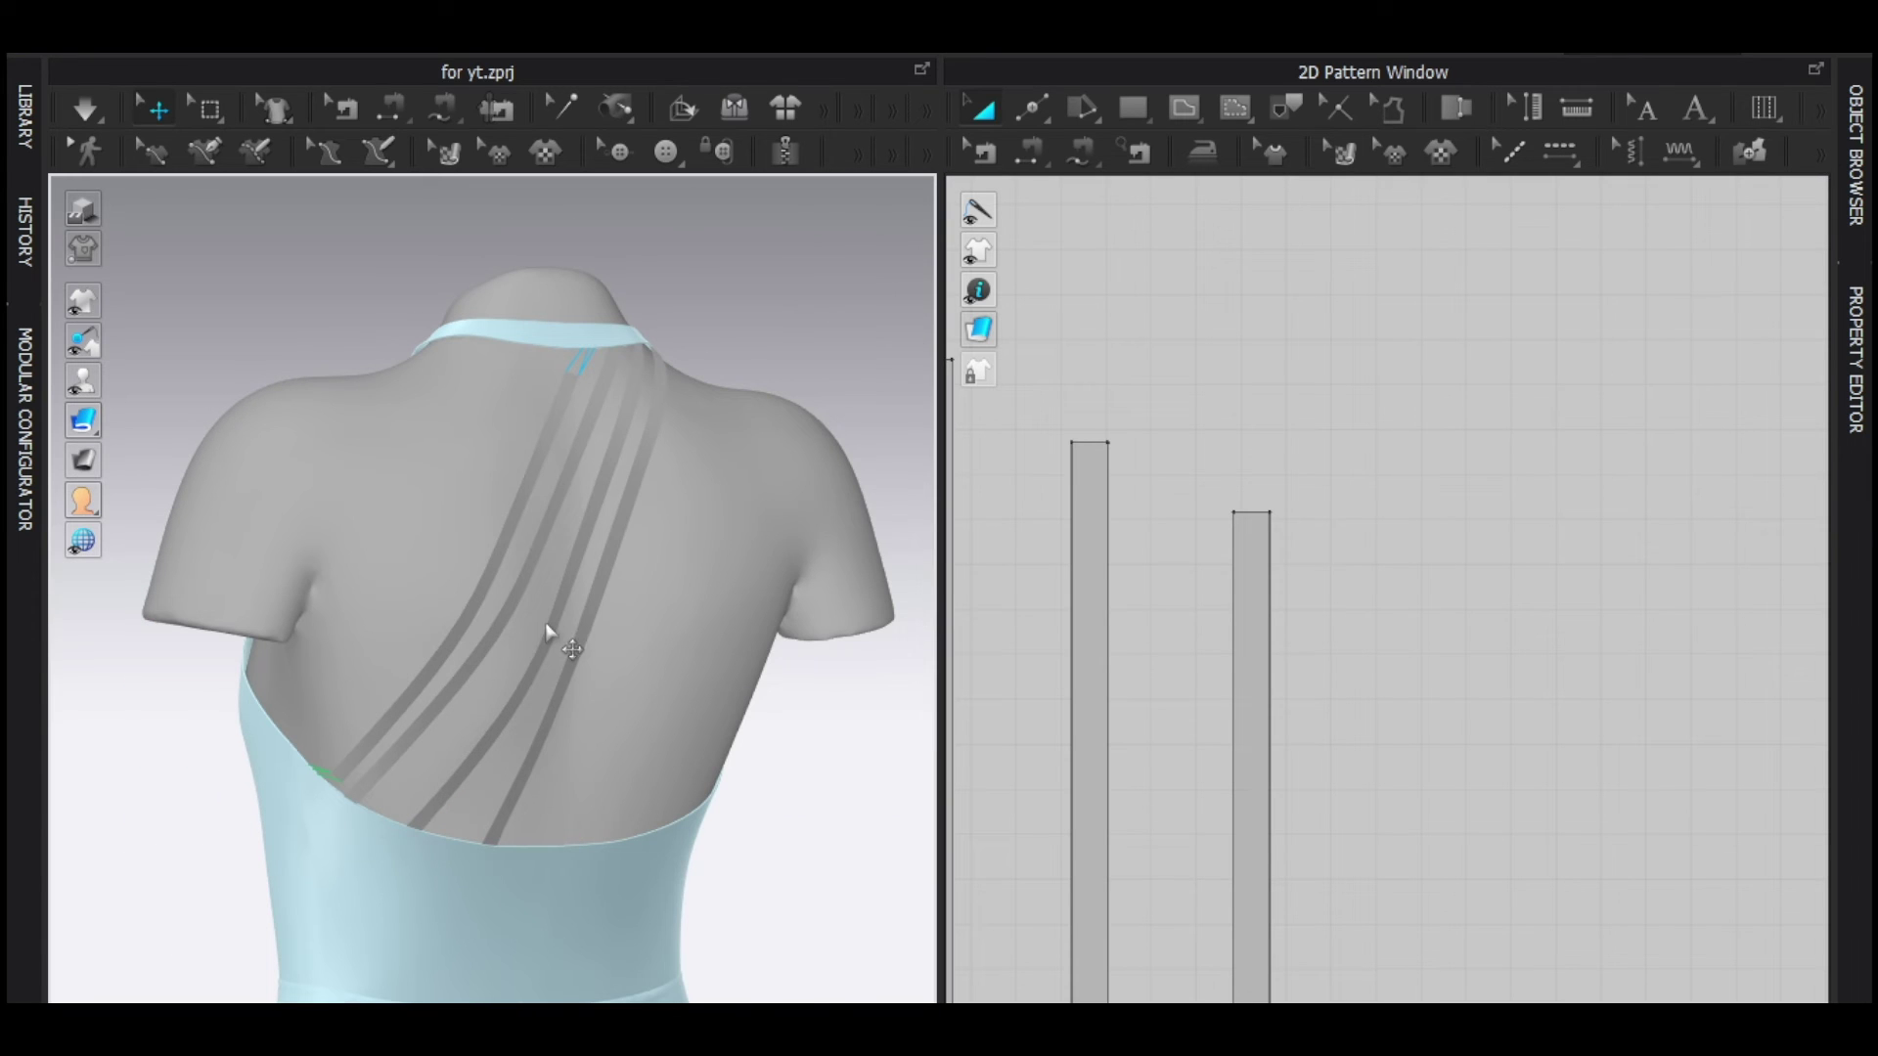
pyautogui.press('space')
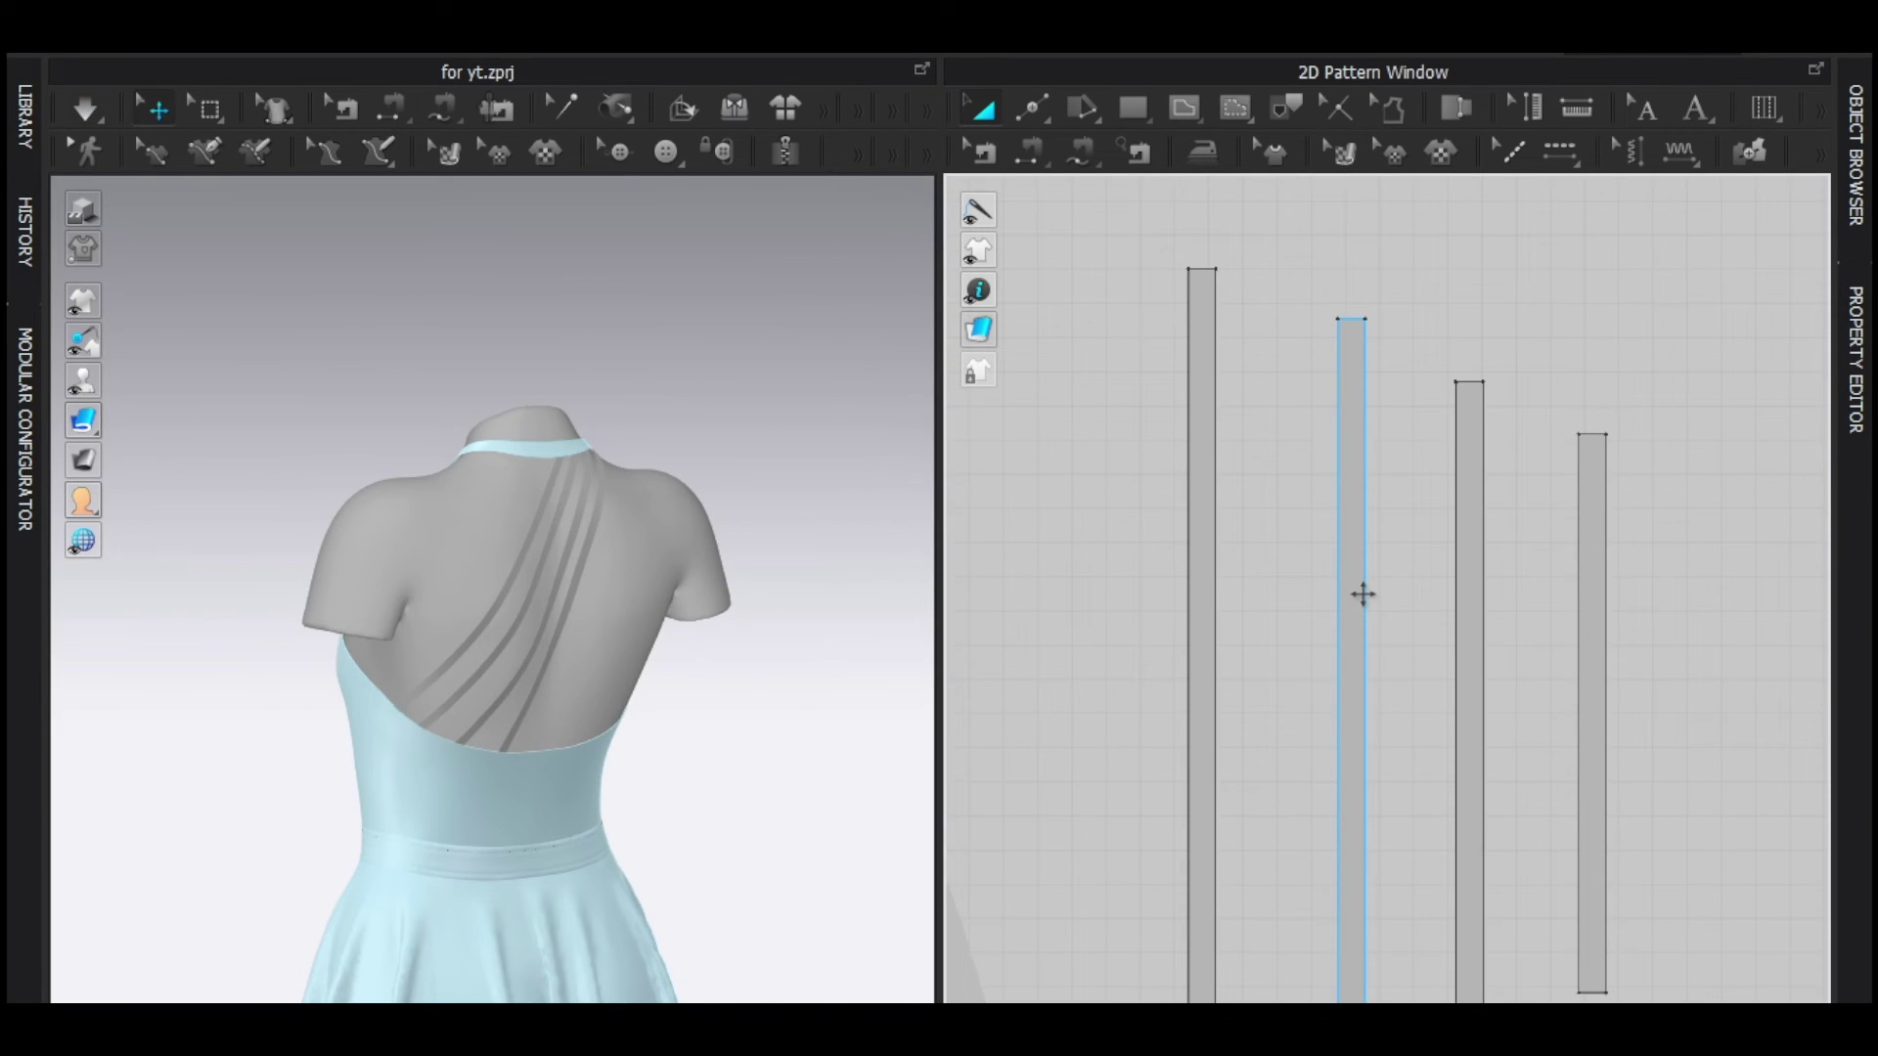
pyautogui.scroll(-8, 1362, 595)
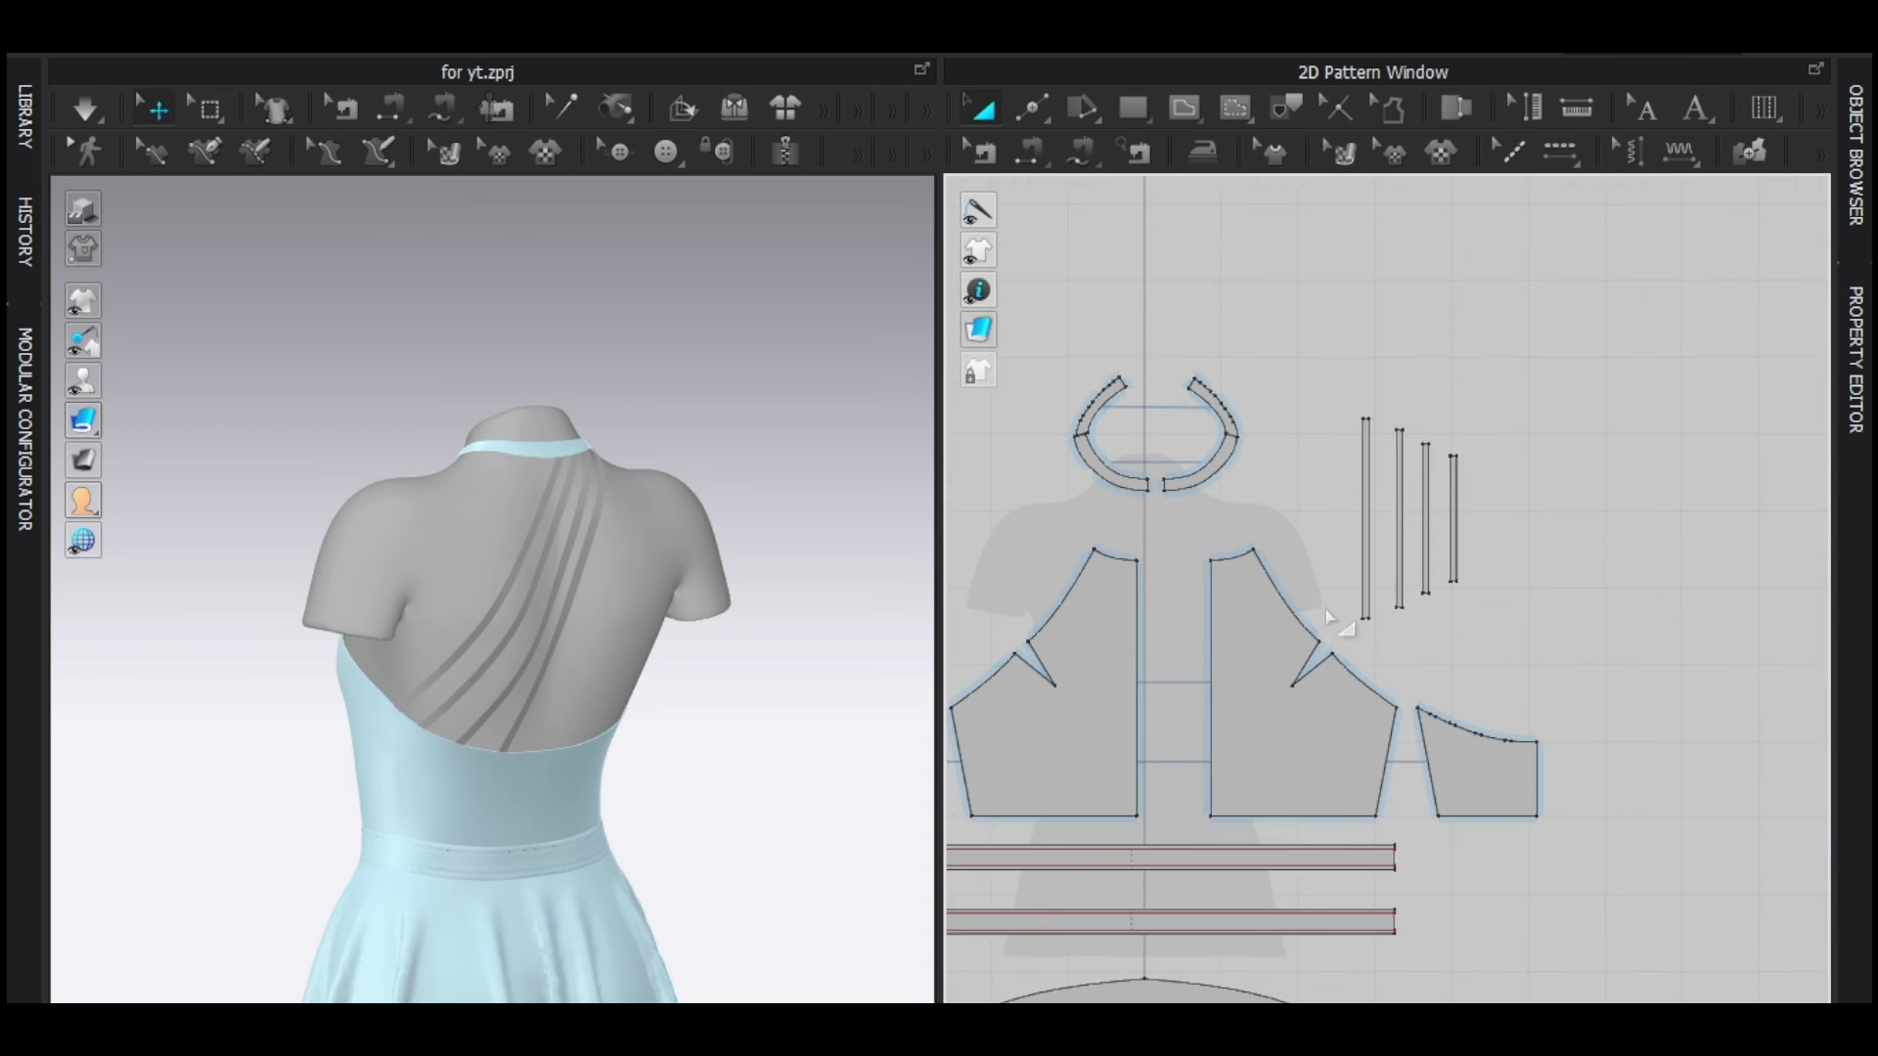
pyautogui.click(1282, 634)
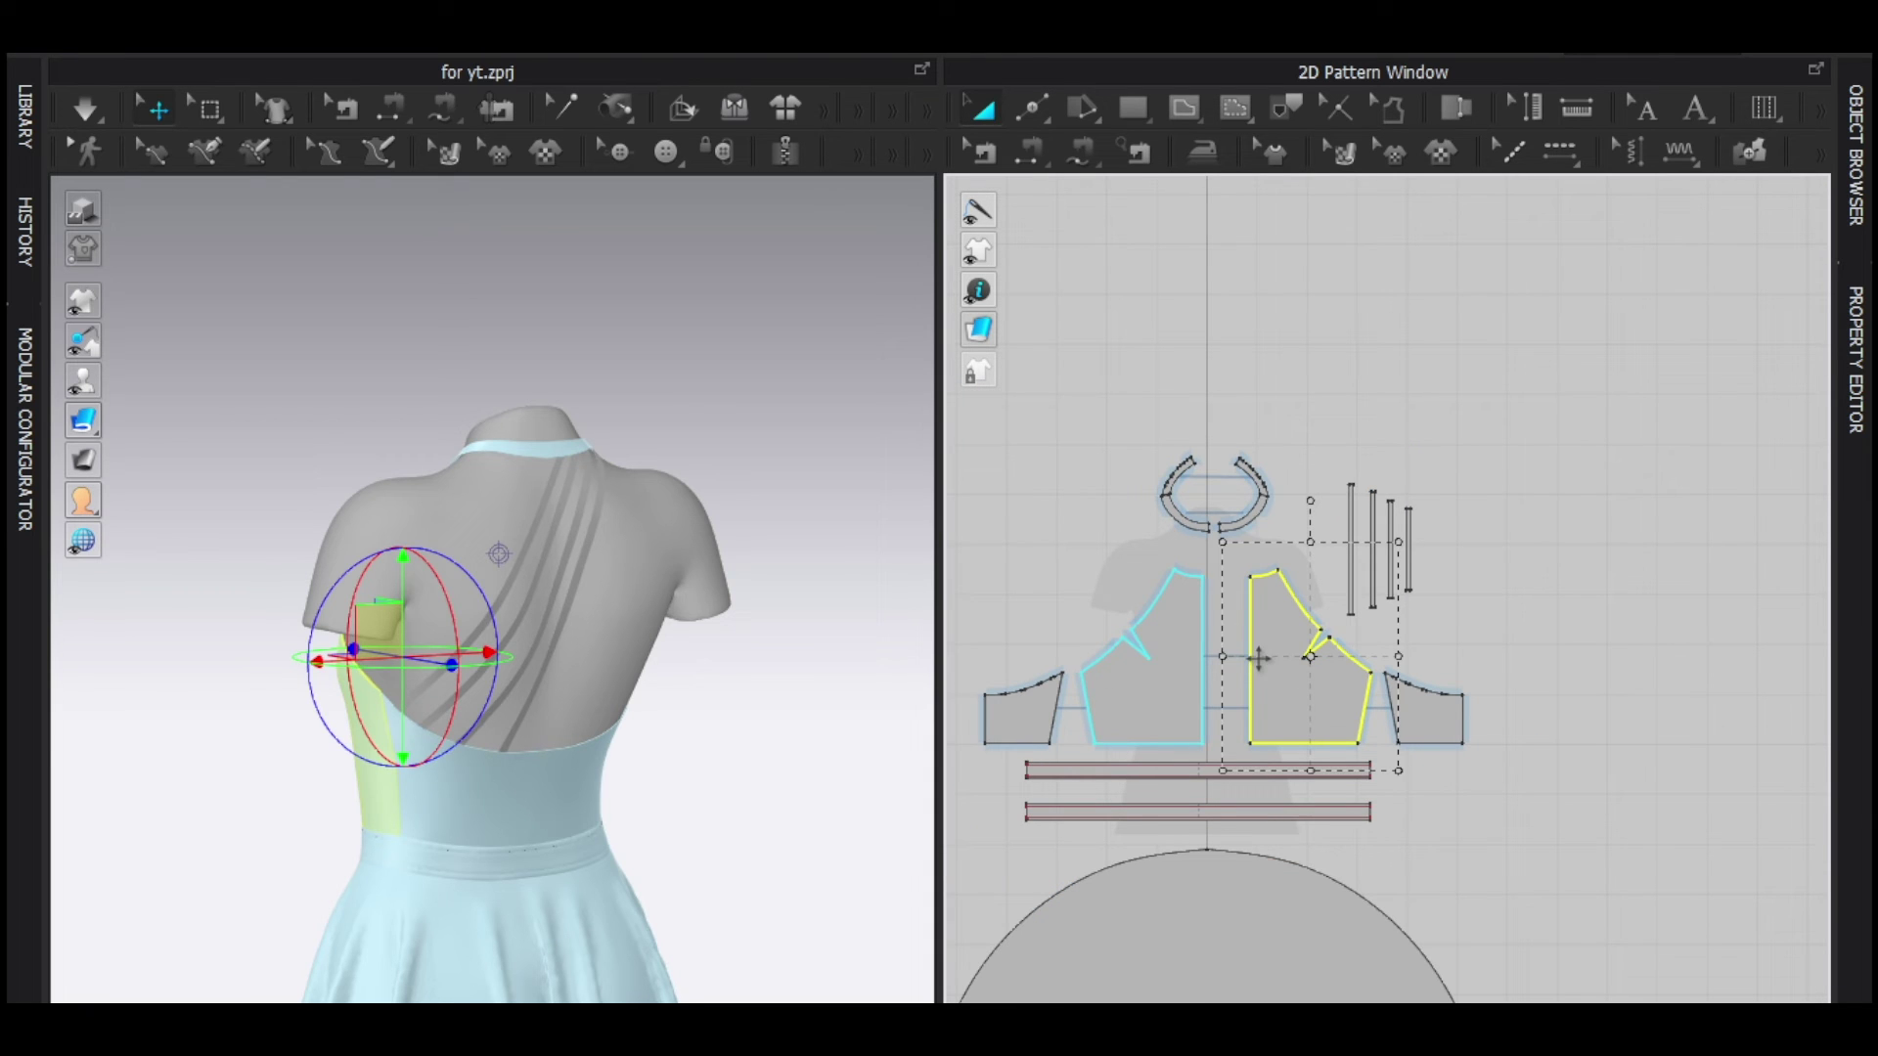
pyautogui.press('2')
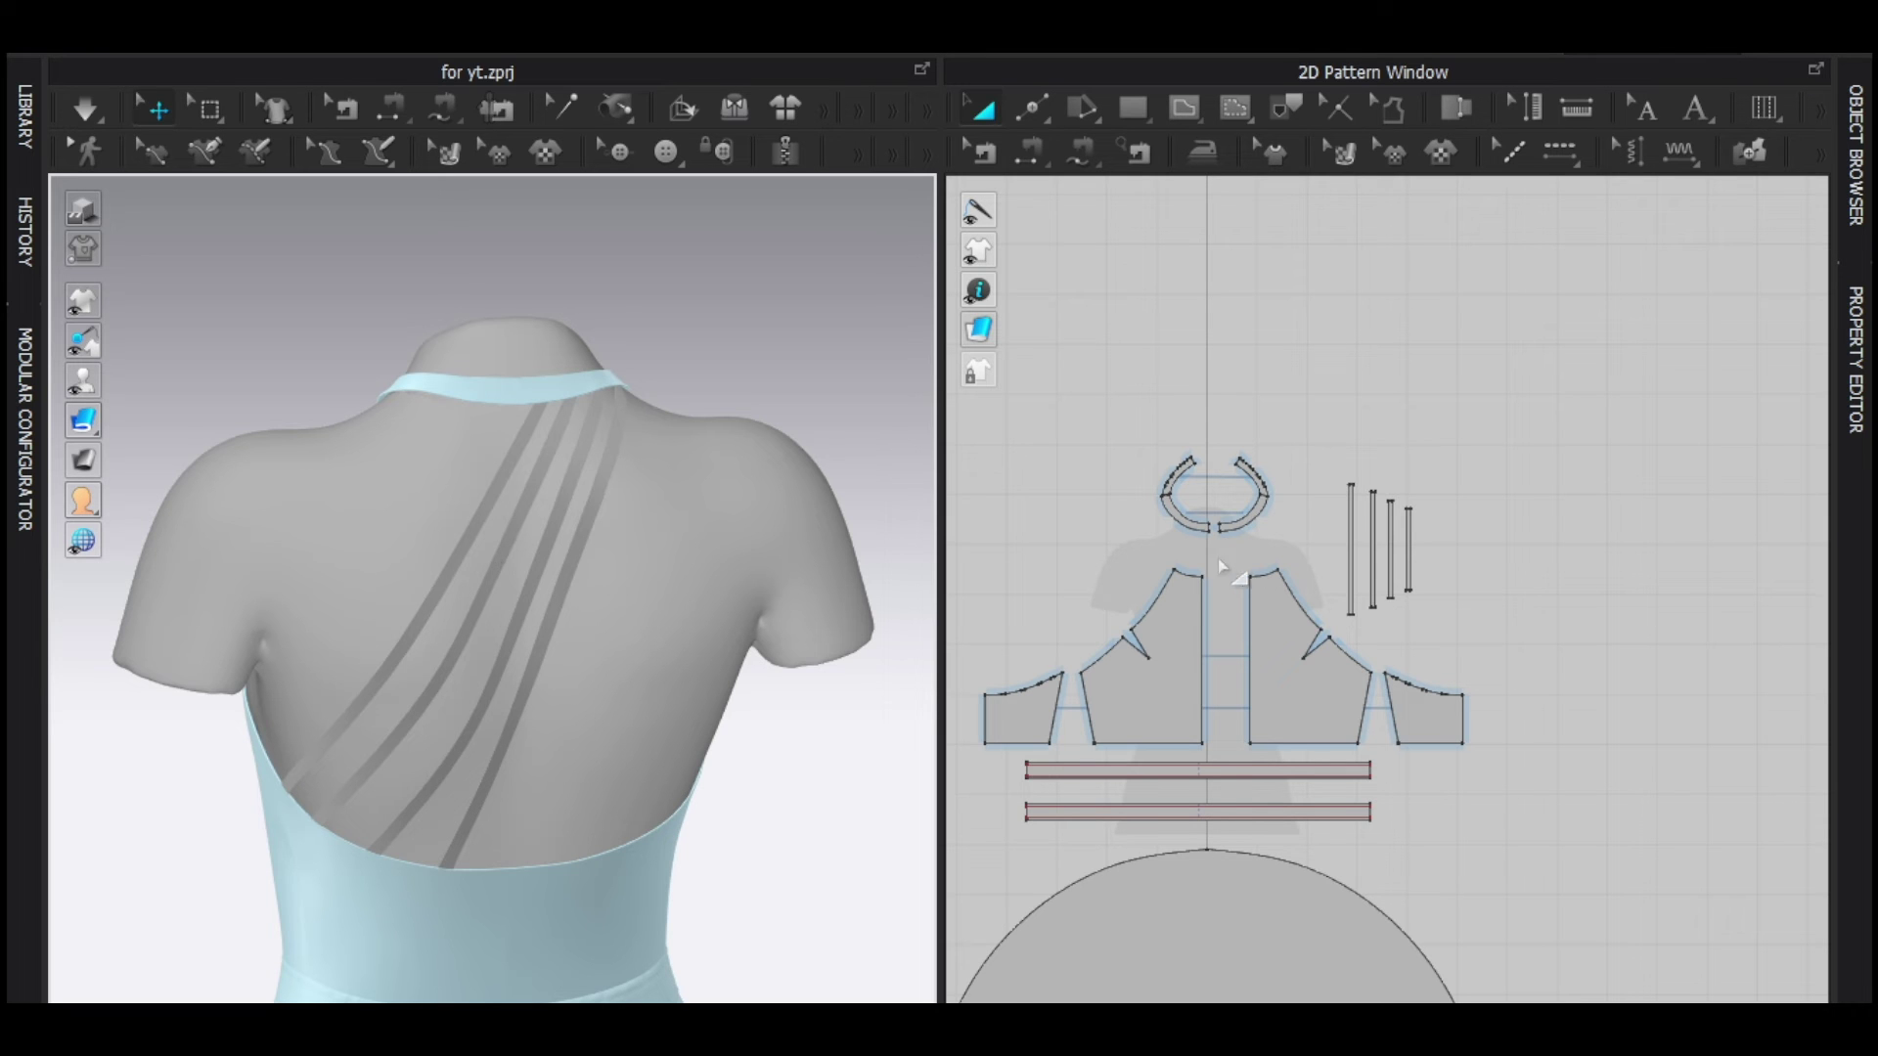
# Copy all four back straps and paste them as mirrored pieces on the opposite side of the pattern, about 650 mm from the originals.
pyautogui.scroll(2, 1197, 536)
pyautogui.moveTo(1668, 340); pyautogui.dragTo(1382, 667)
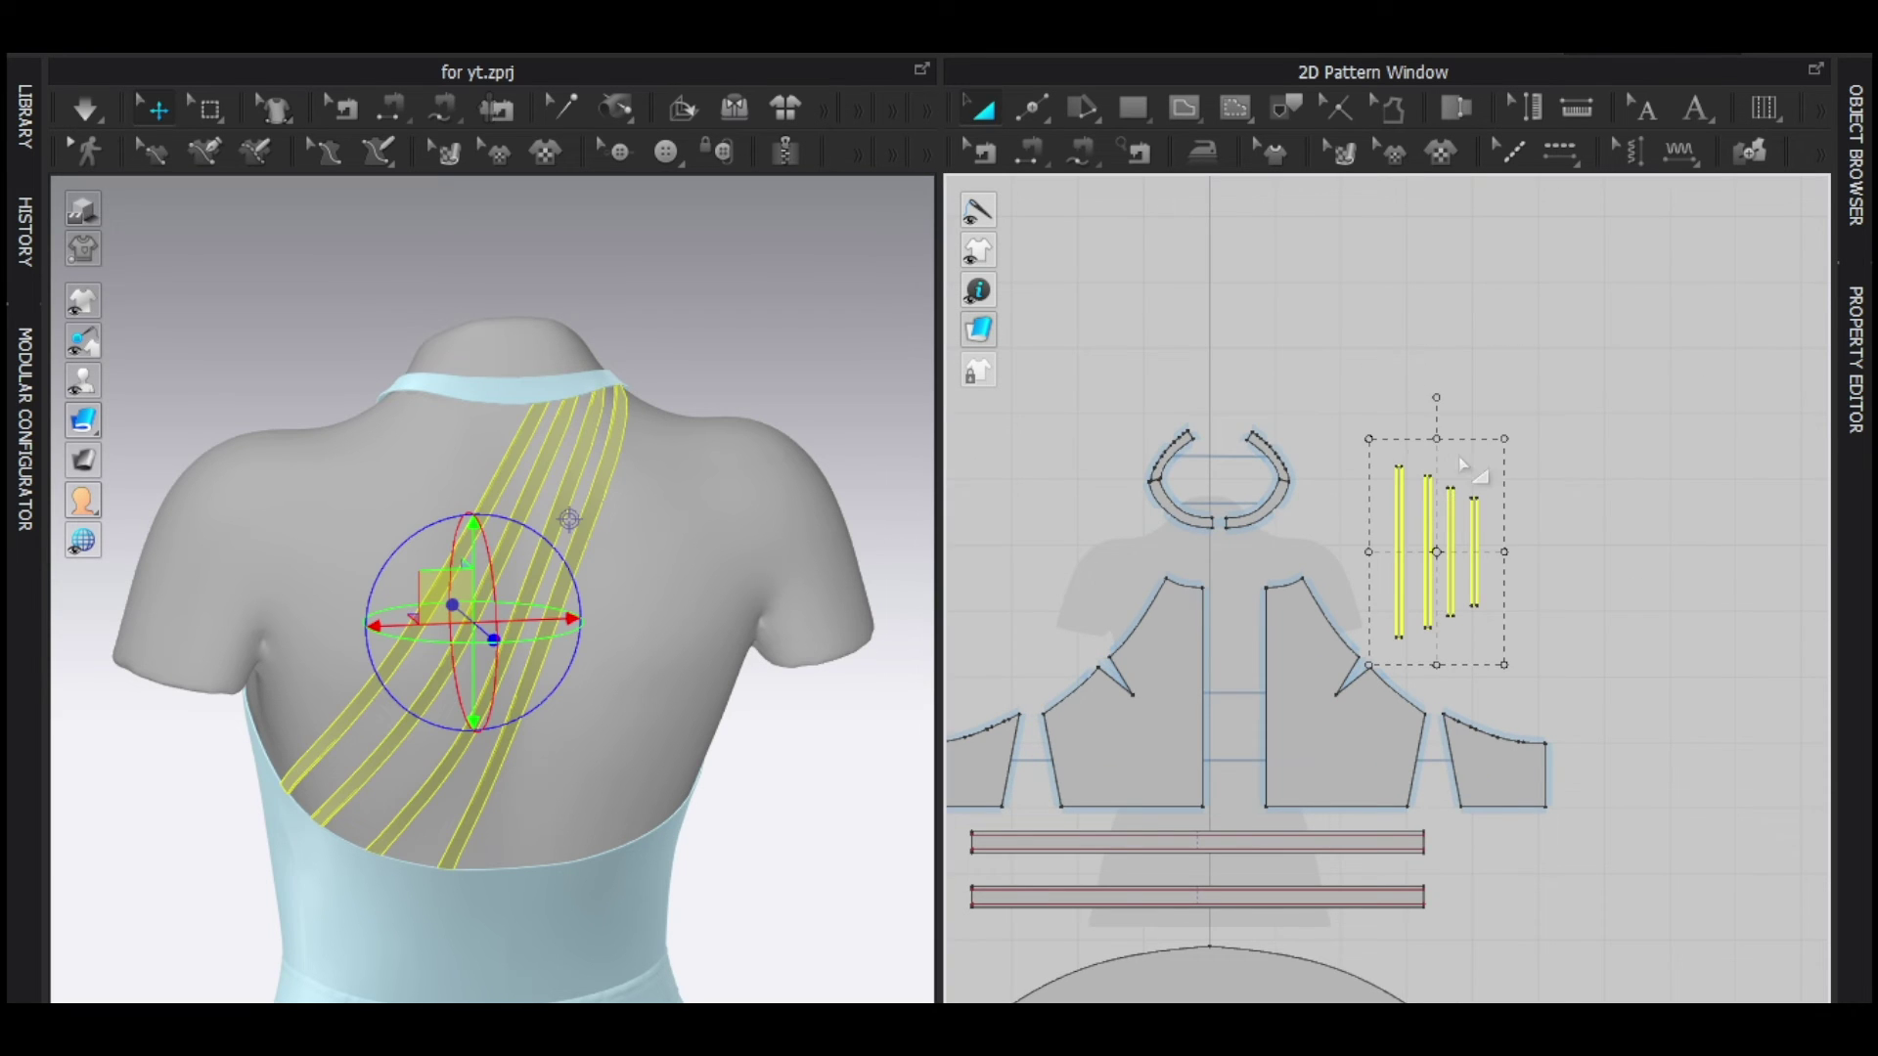
pyautogui.moveTo(1181, 611); pyautogui.dragTo(1416, 584, button='right')
pyautogui.hotkey('ctrl', 'c')
pyautogui.hotkey('ctrl', 'r')
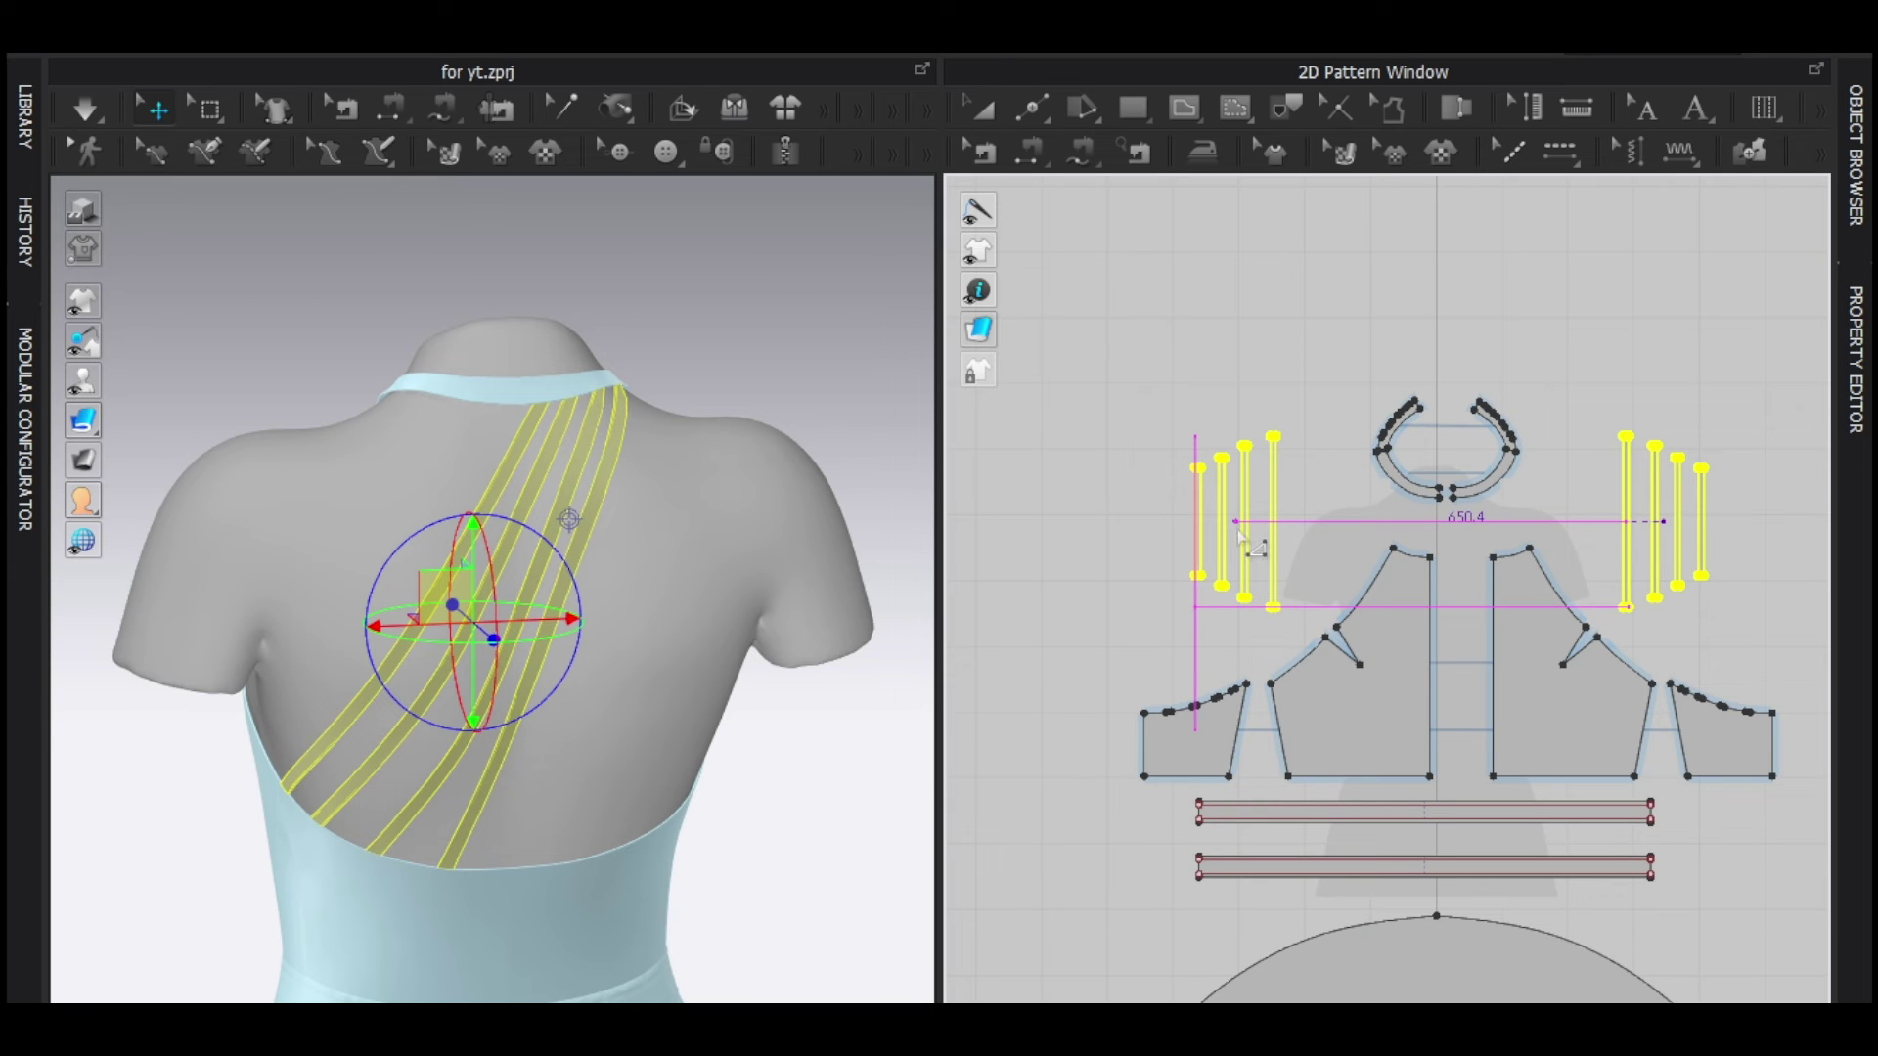
pyautogui.click(1240, 540)
# Hide the avatar and move the four mirrored straps slightly outward in 3D, clear of the original straps.
pyautogui.moveTo(636, 607); pyautogui.dragTo(453, 646, button='right')
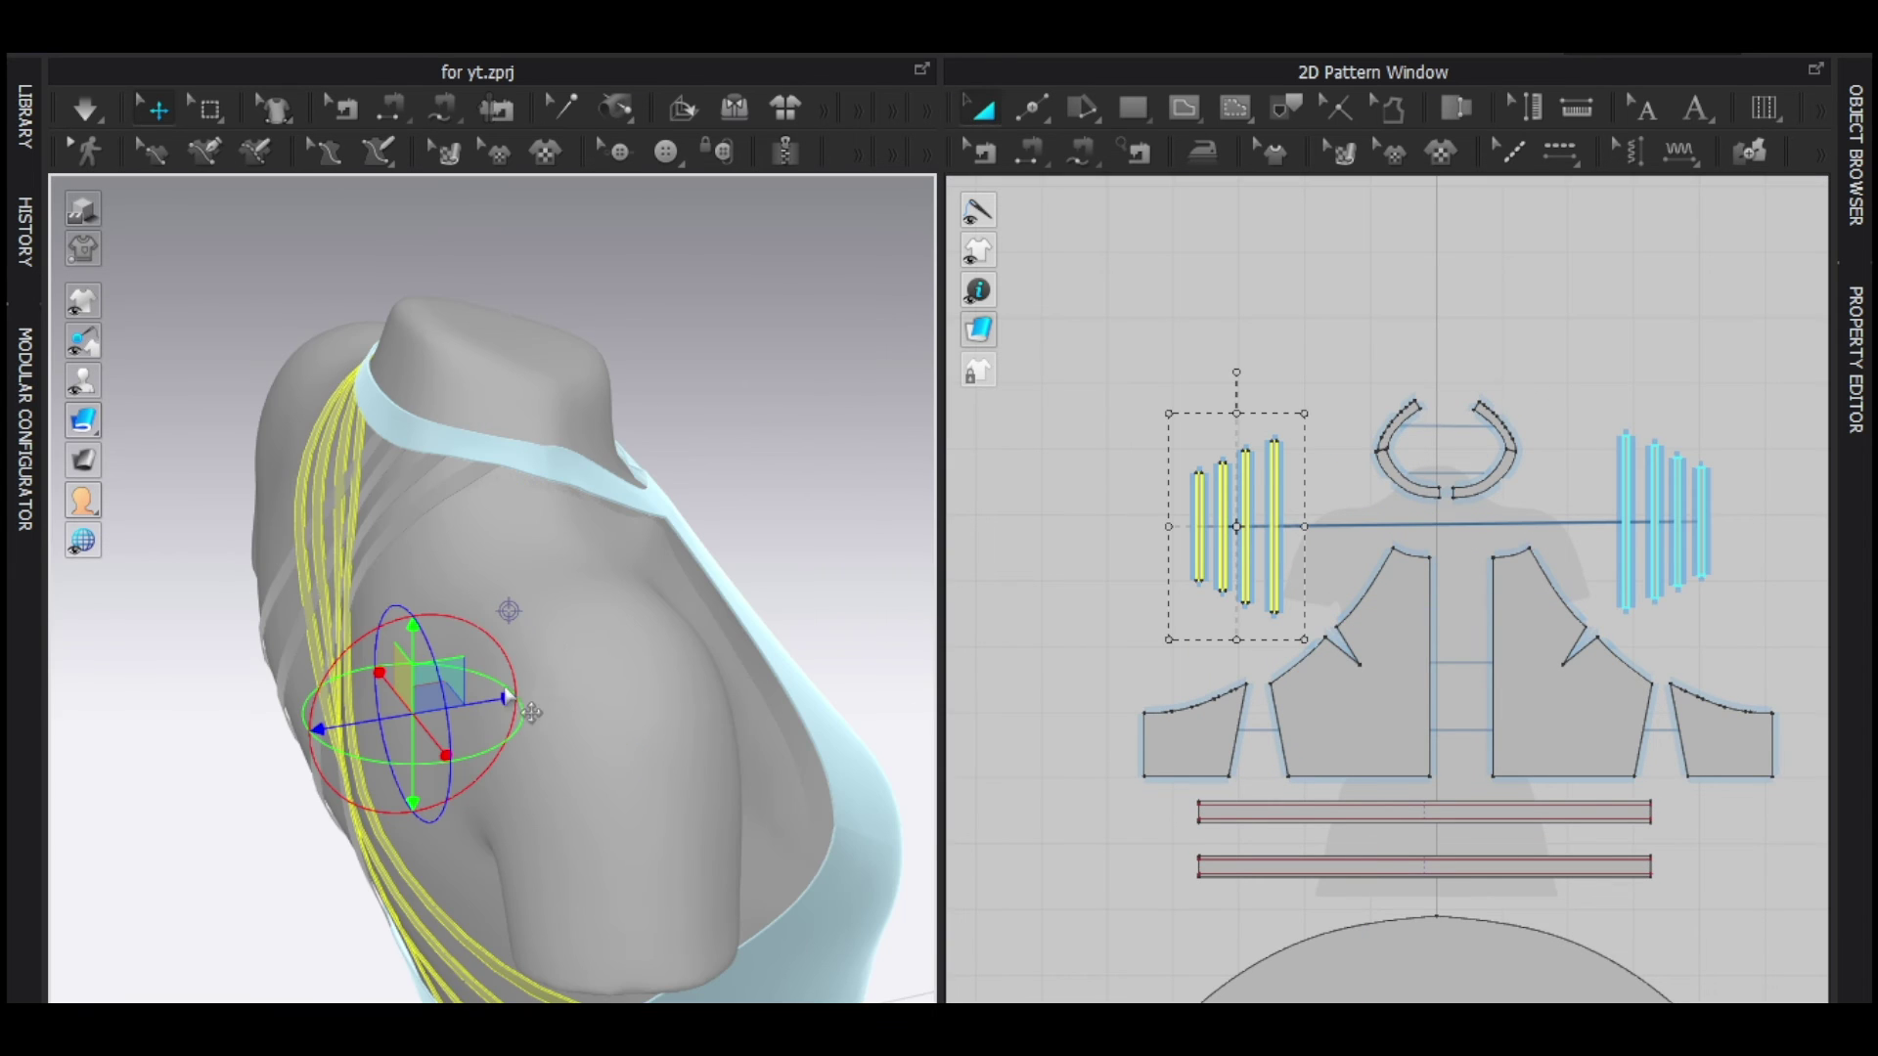
pyautogui.hotkey('shift', 'a')
pyautogui.moveTo(412, 646); pyautogui.dragTo(399, 650)
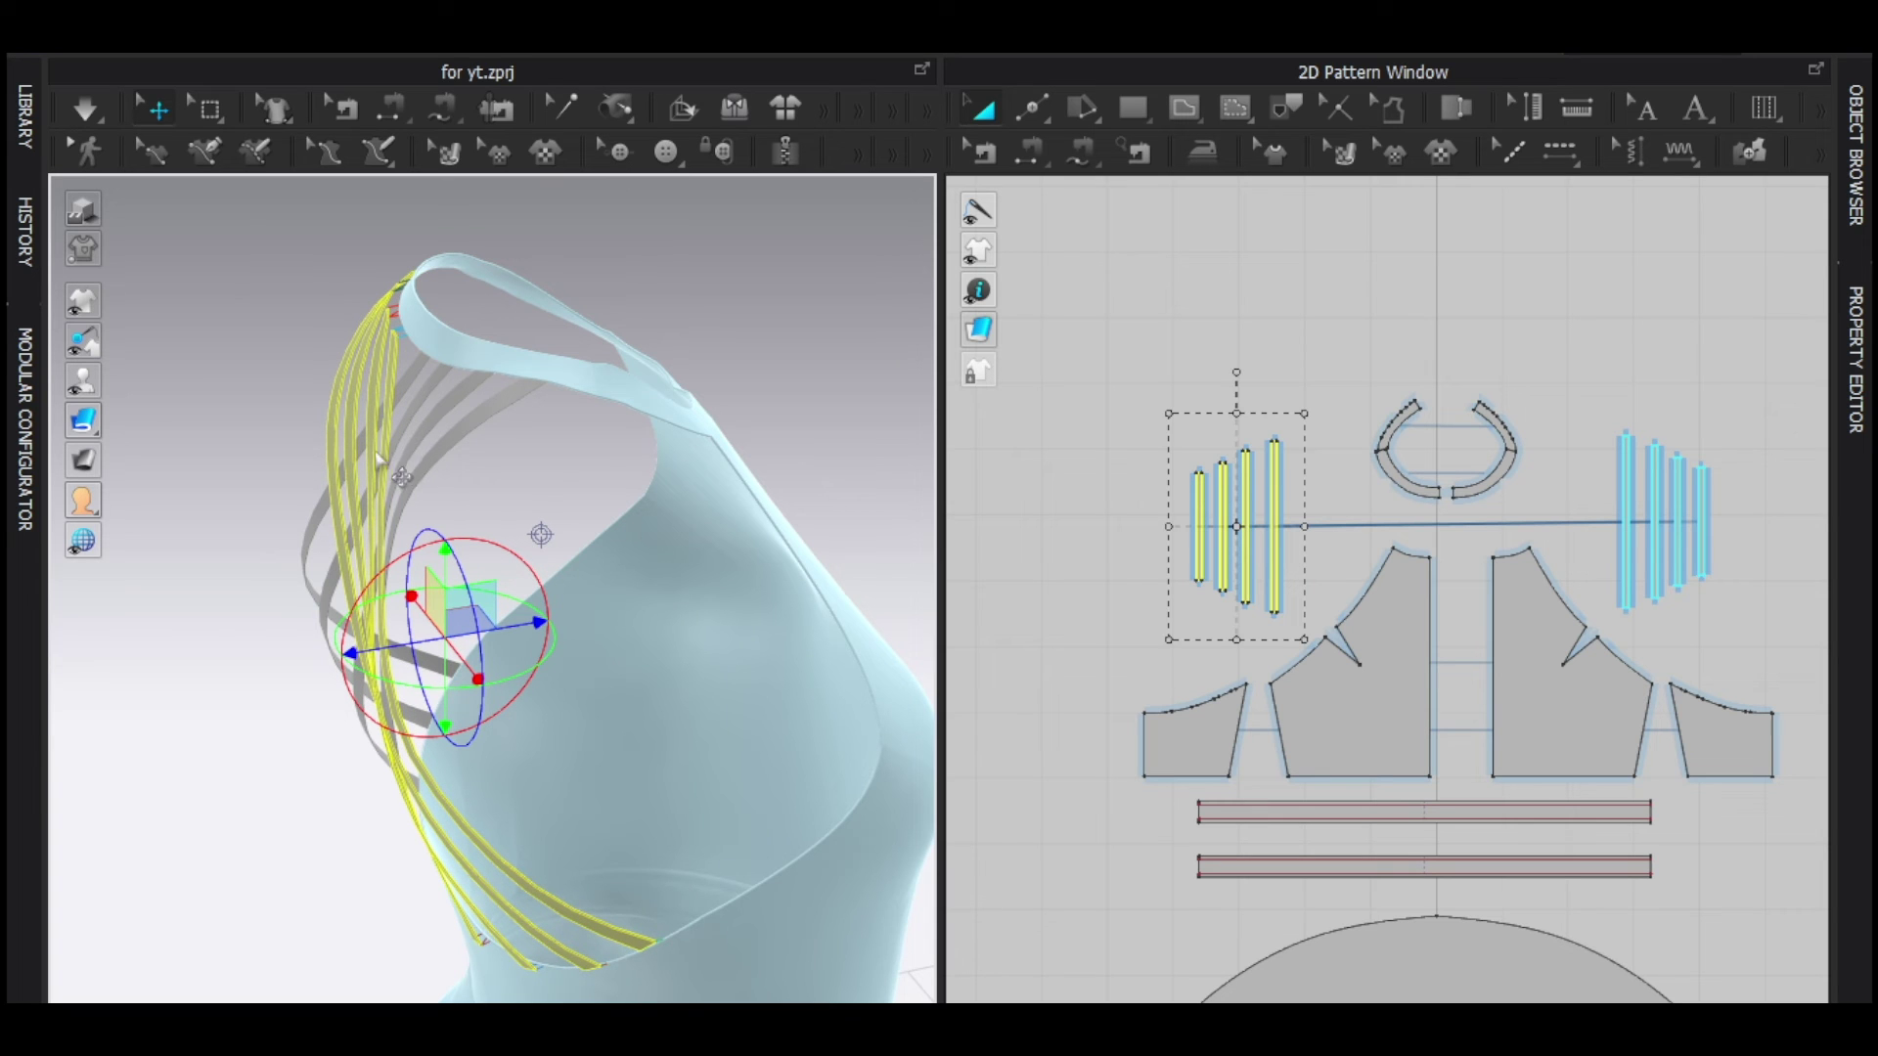
pyautogui.moveTo(409, 658); pyautogui.dragTo(395, 654)
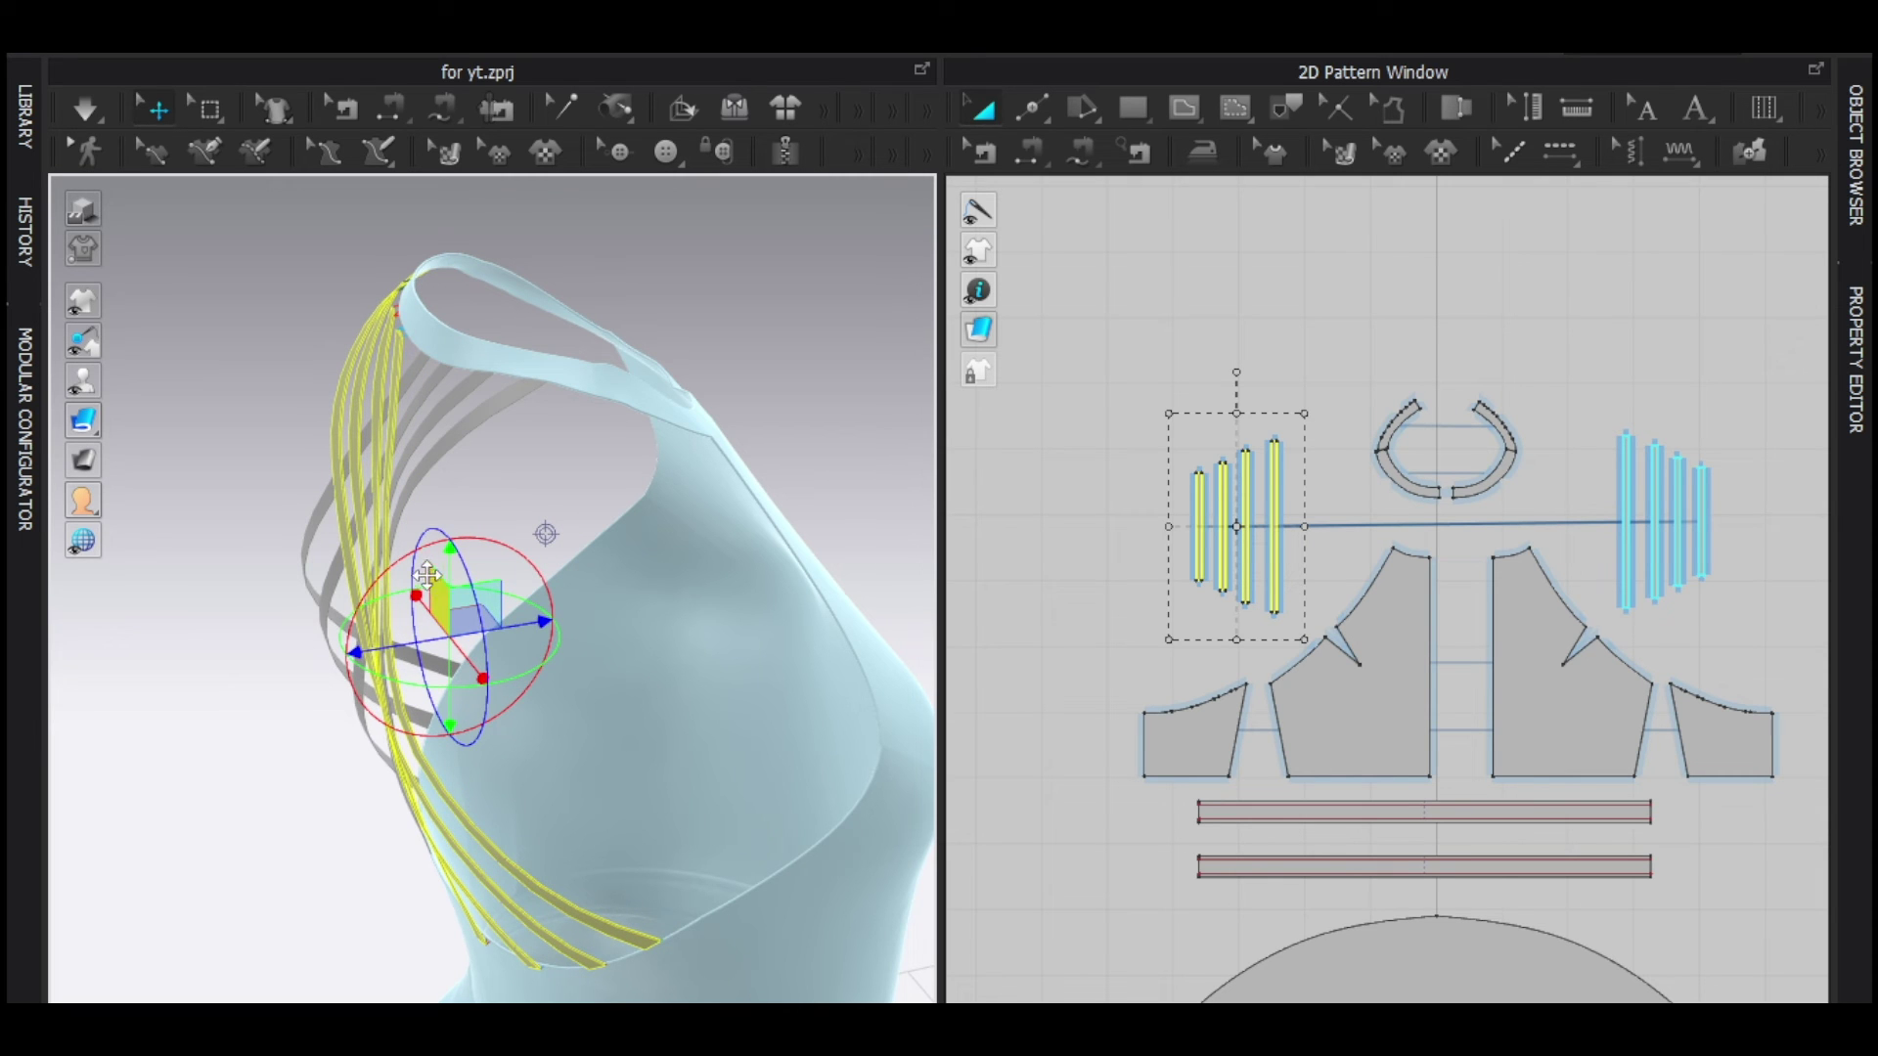
pyautogui.moveTo(398, 647); pyautogui.dragTo(394, 648)
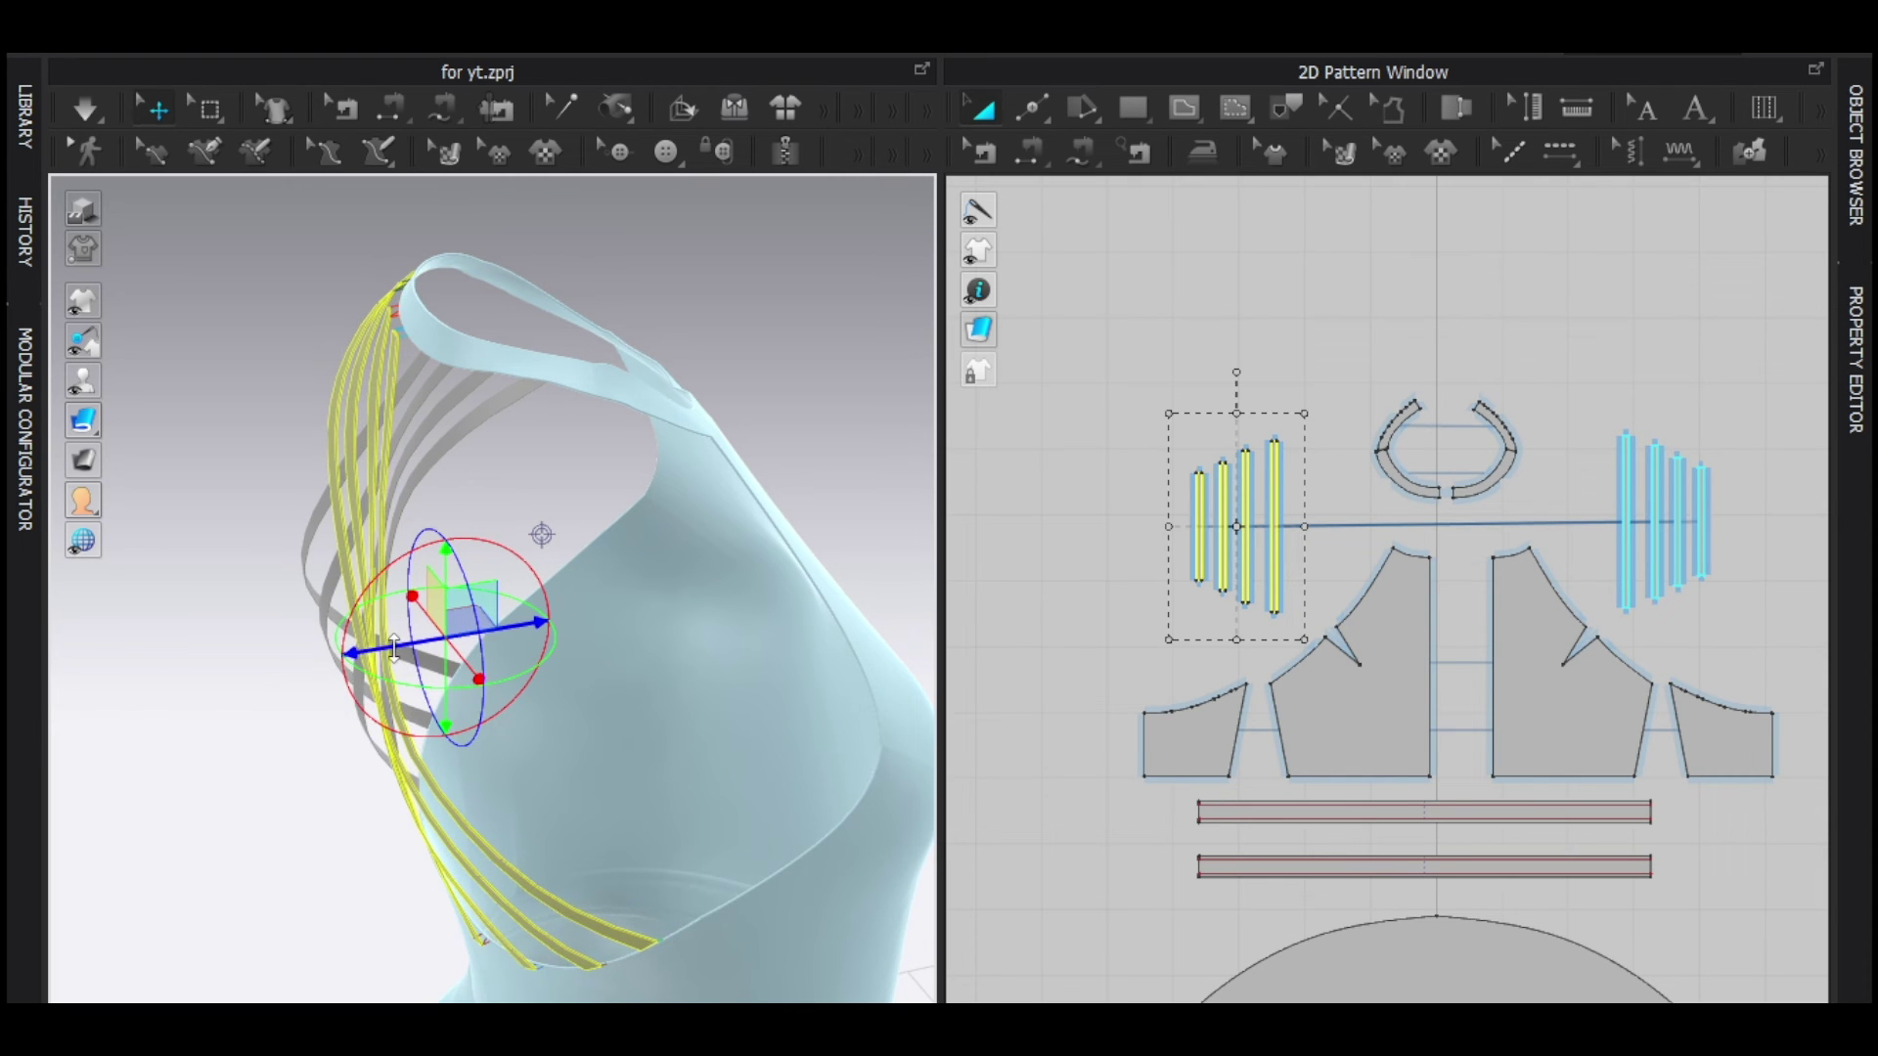
pyautogui.click(191, 369)
# Simulate the crossed straps on the dress back and show the avatar again.
pyautogui.moveTo(281, 587); pyautogui.dragTo(470, 530, button='right')
pyautogui.press('space')
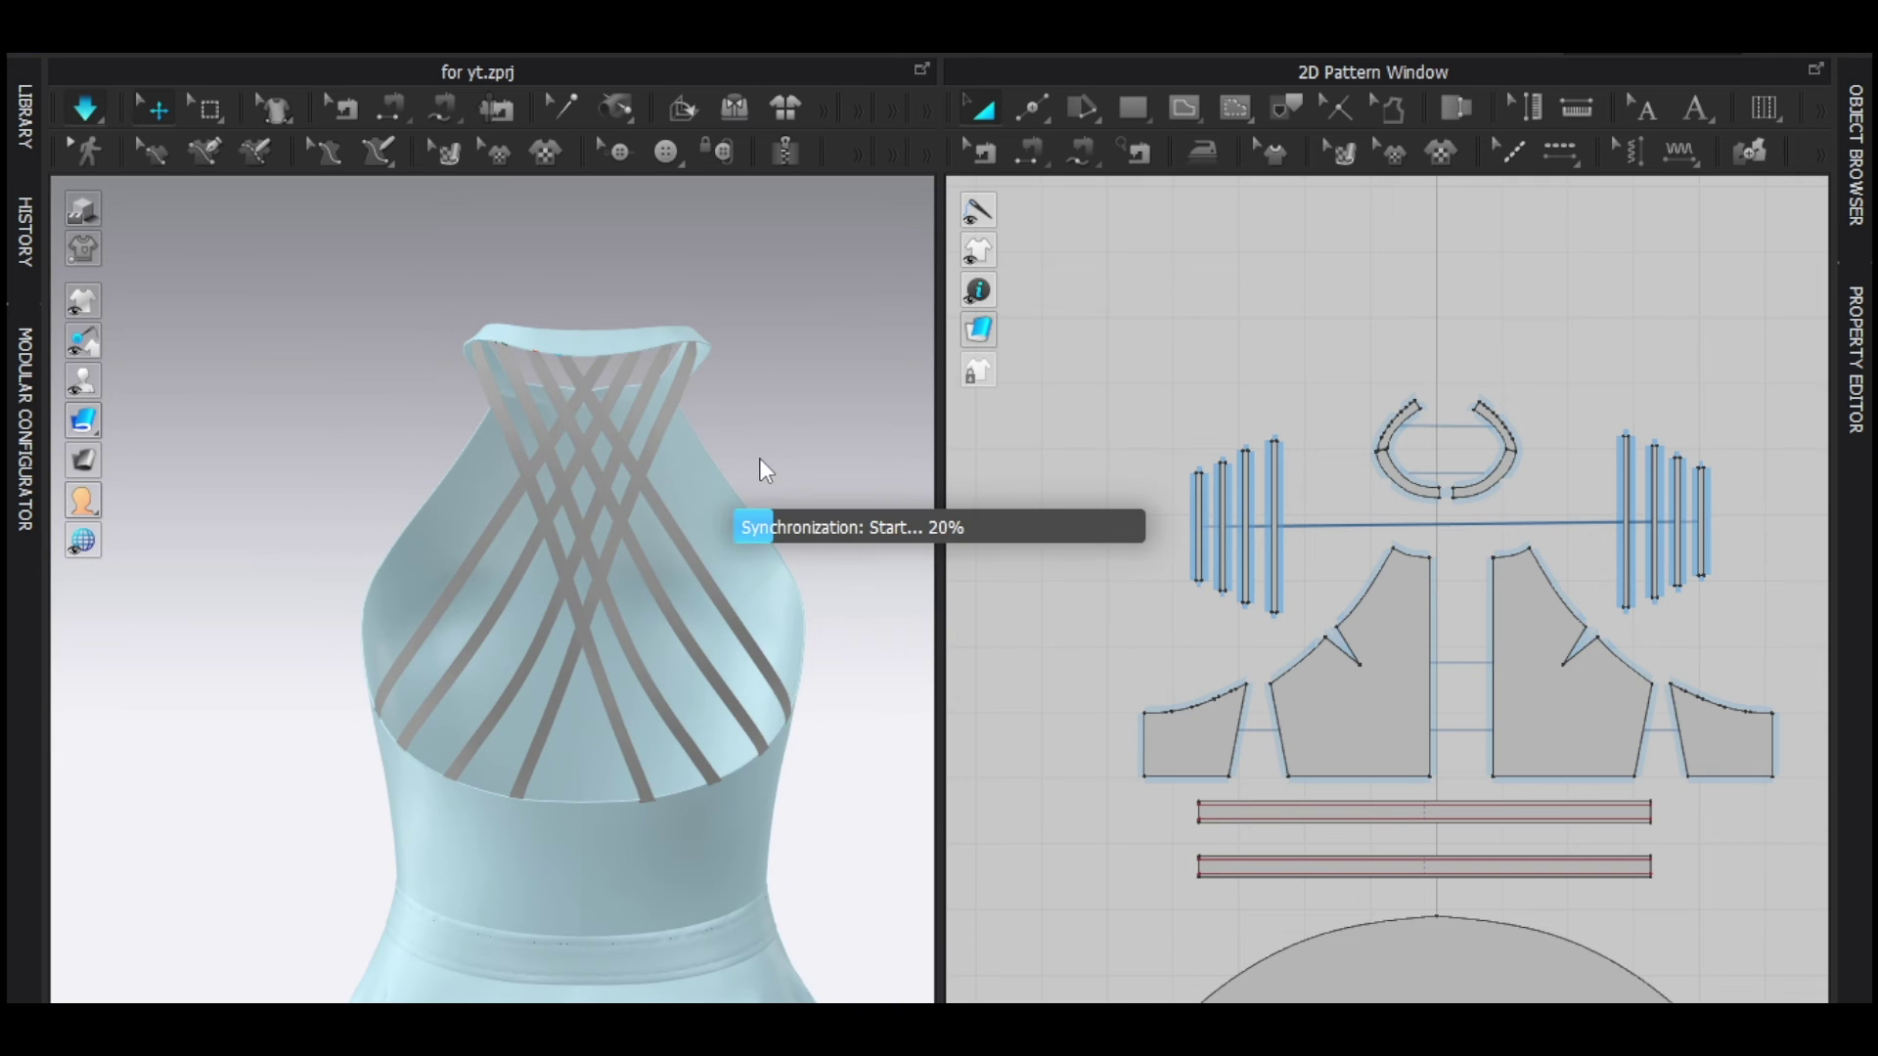
pyautogui.press('space')
pyautogui.hotkey('shift', 'a')
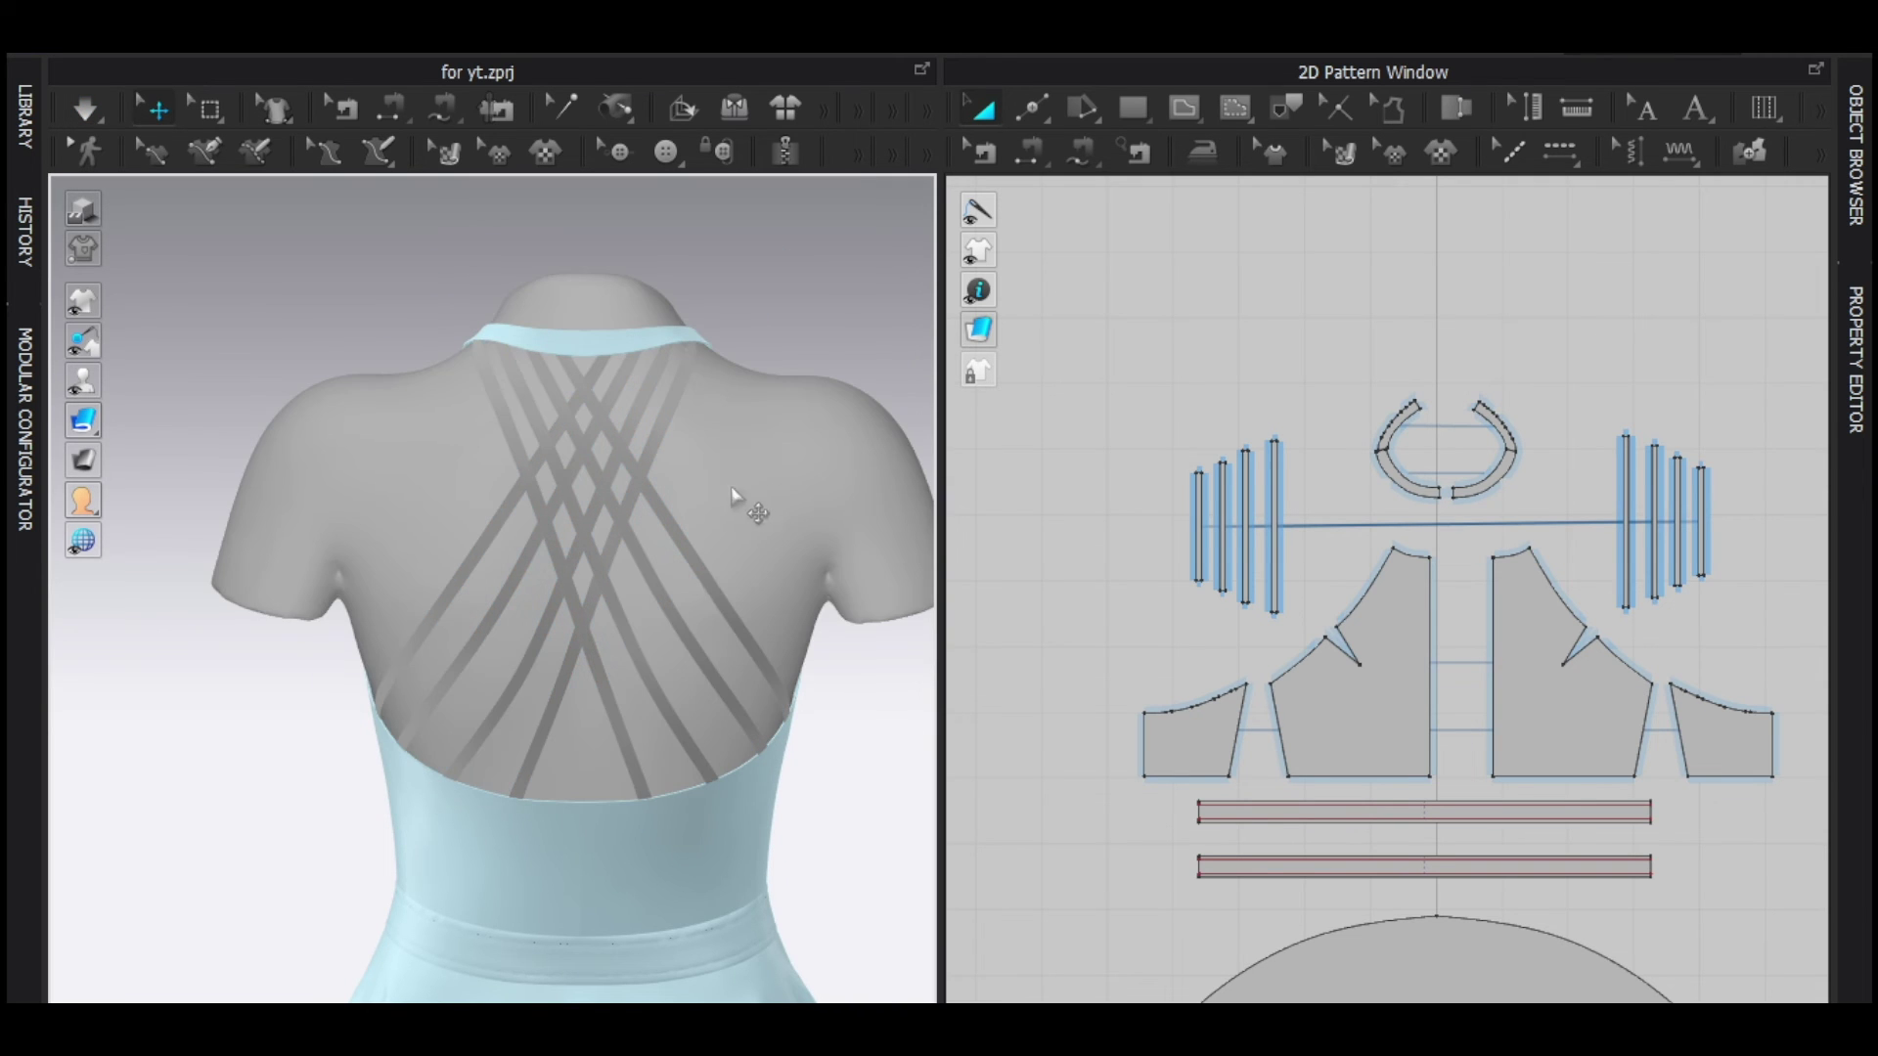
# Examine the crossed back straps from several angles, checking how they lie on the avatar and meet the neckband.
pyautogui.scroll(-3, 622, 592)
pyautogui.moveTo(569, 616); pyautogui.dragTo(708, 619, button='right')
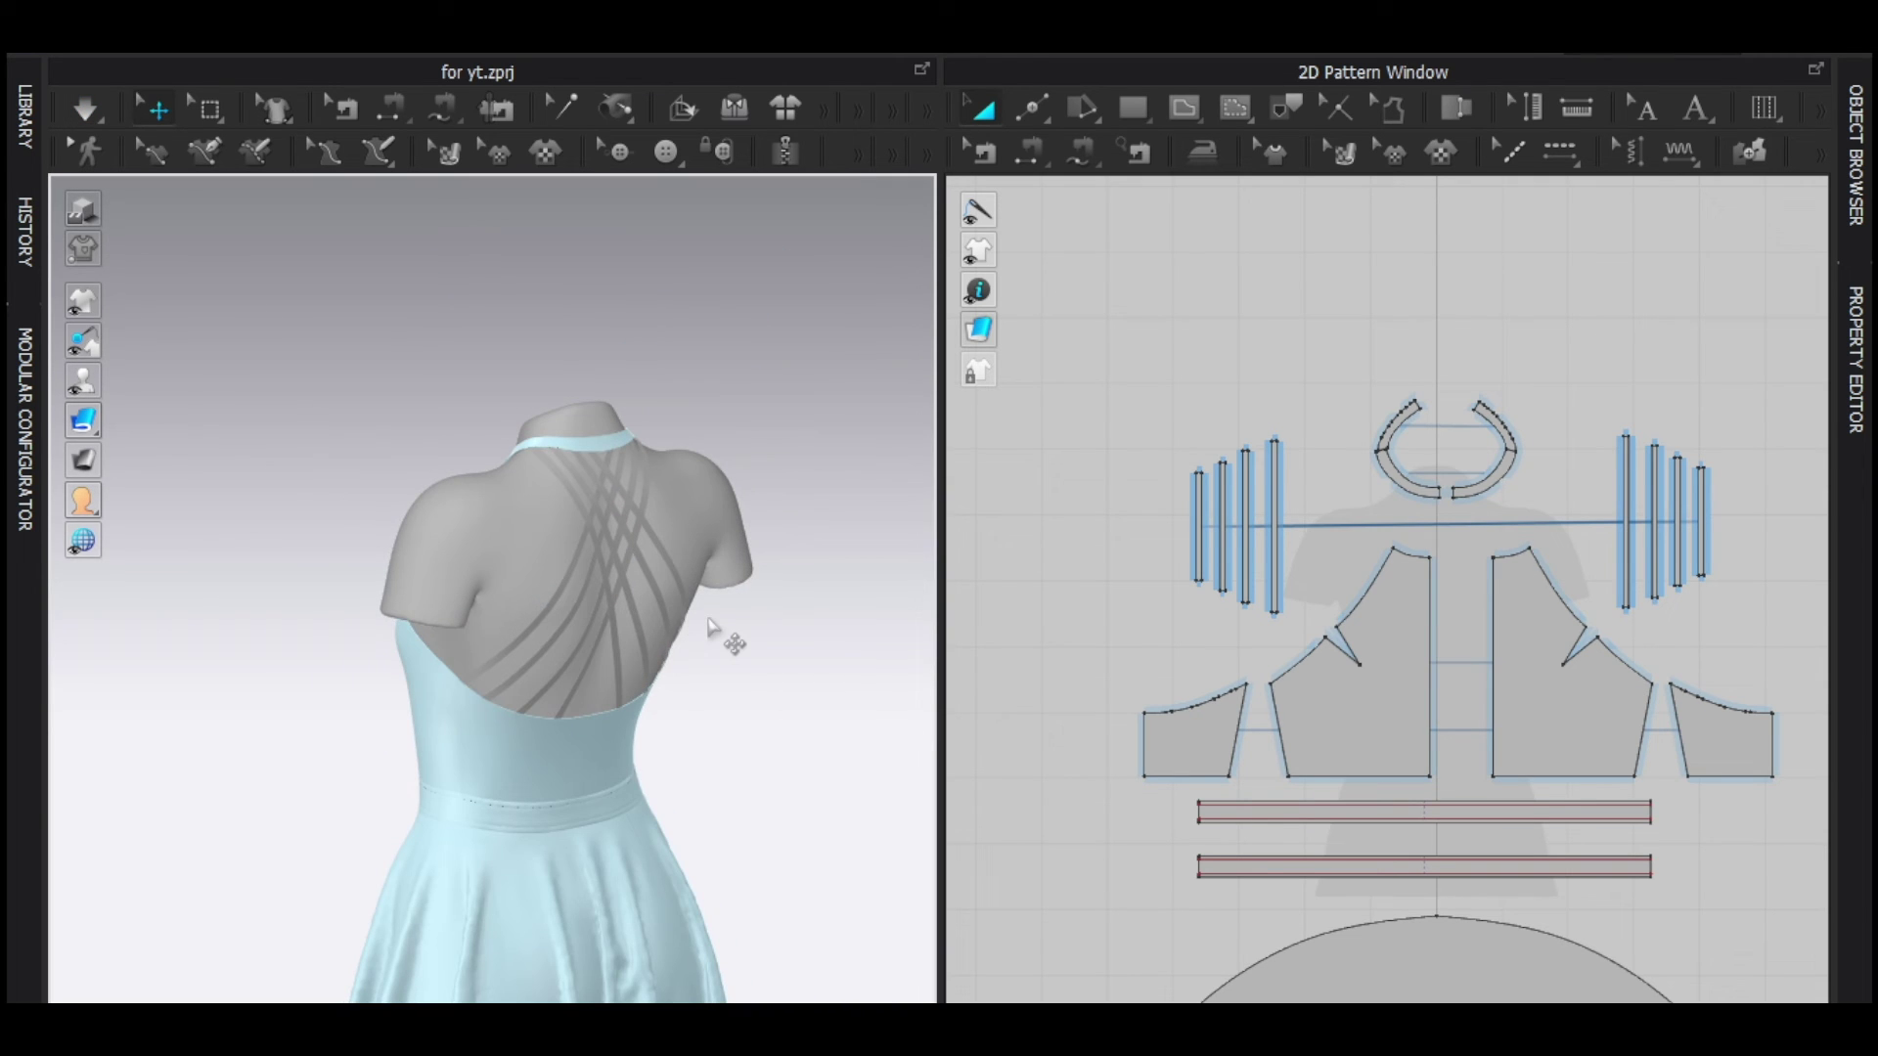
pyautogui.scroll(5, 524, 494)
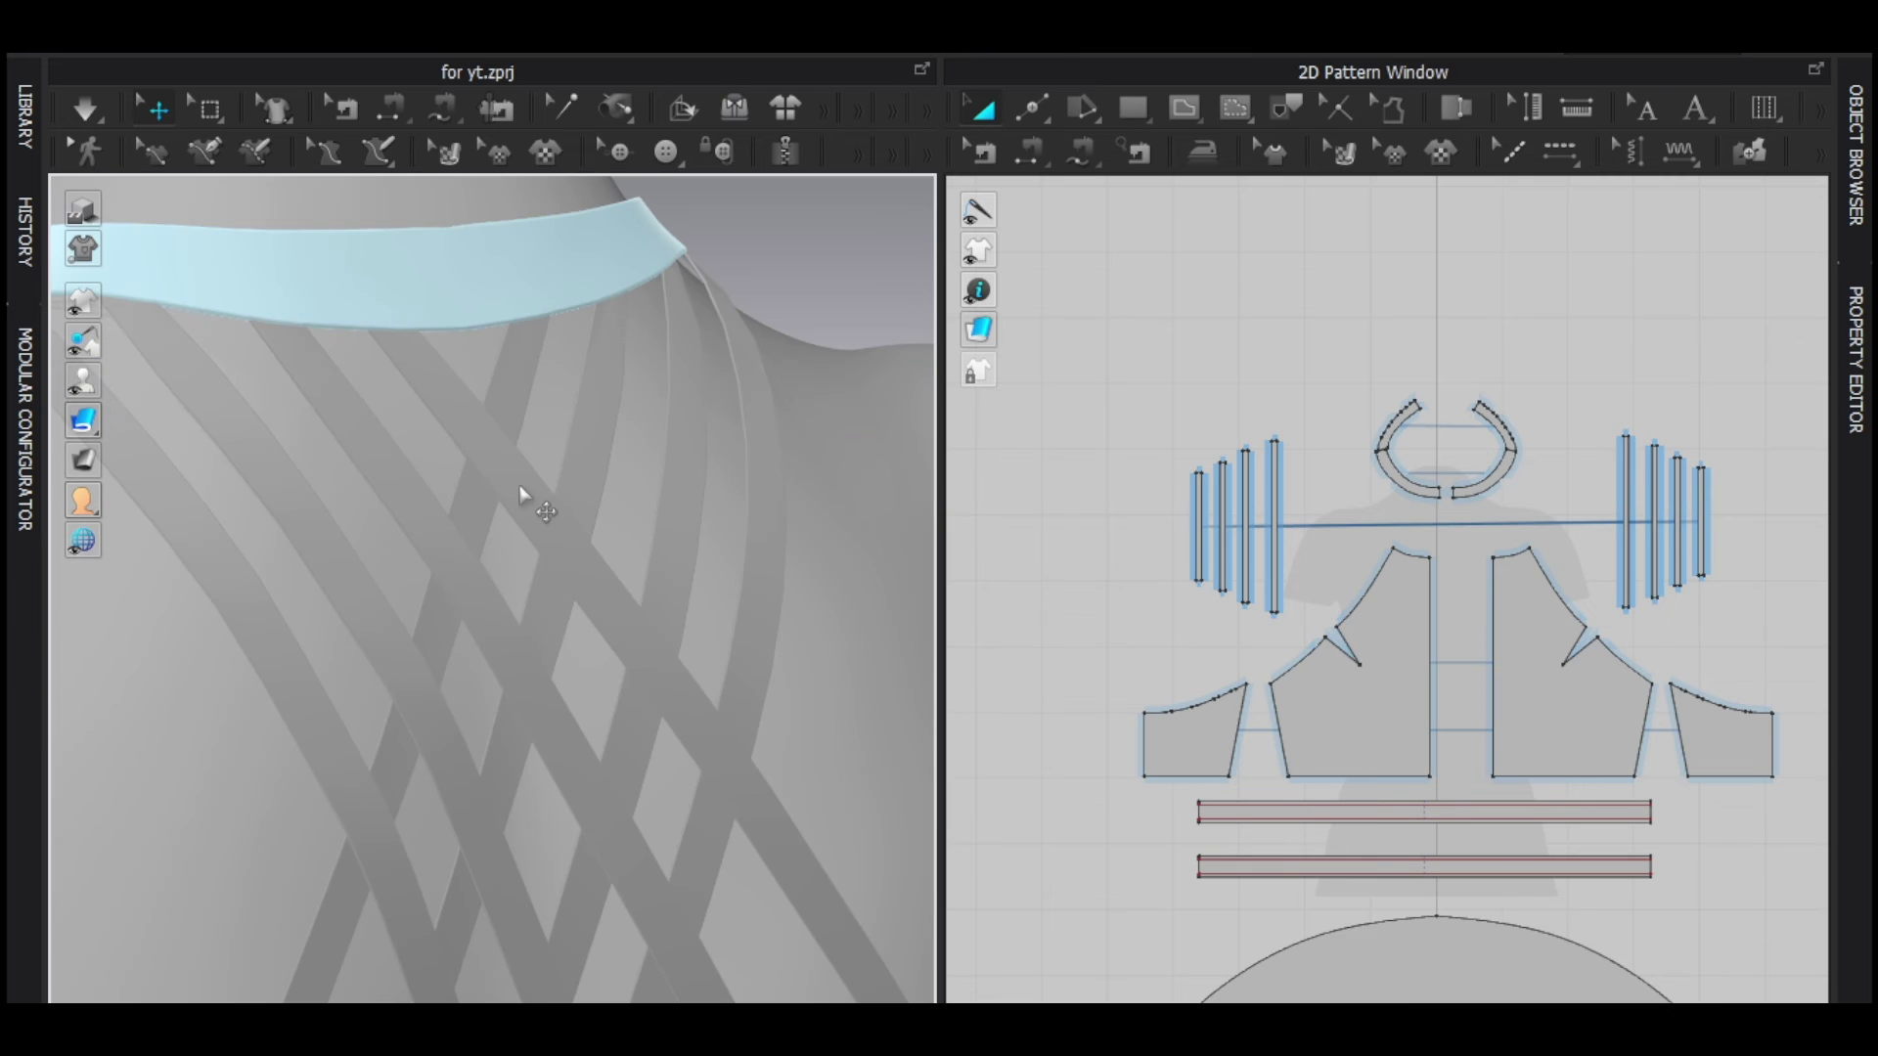
pyautogui.scroll(-5, 558, 519)
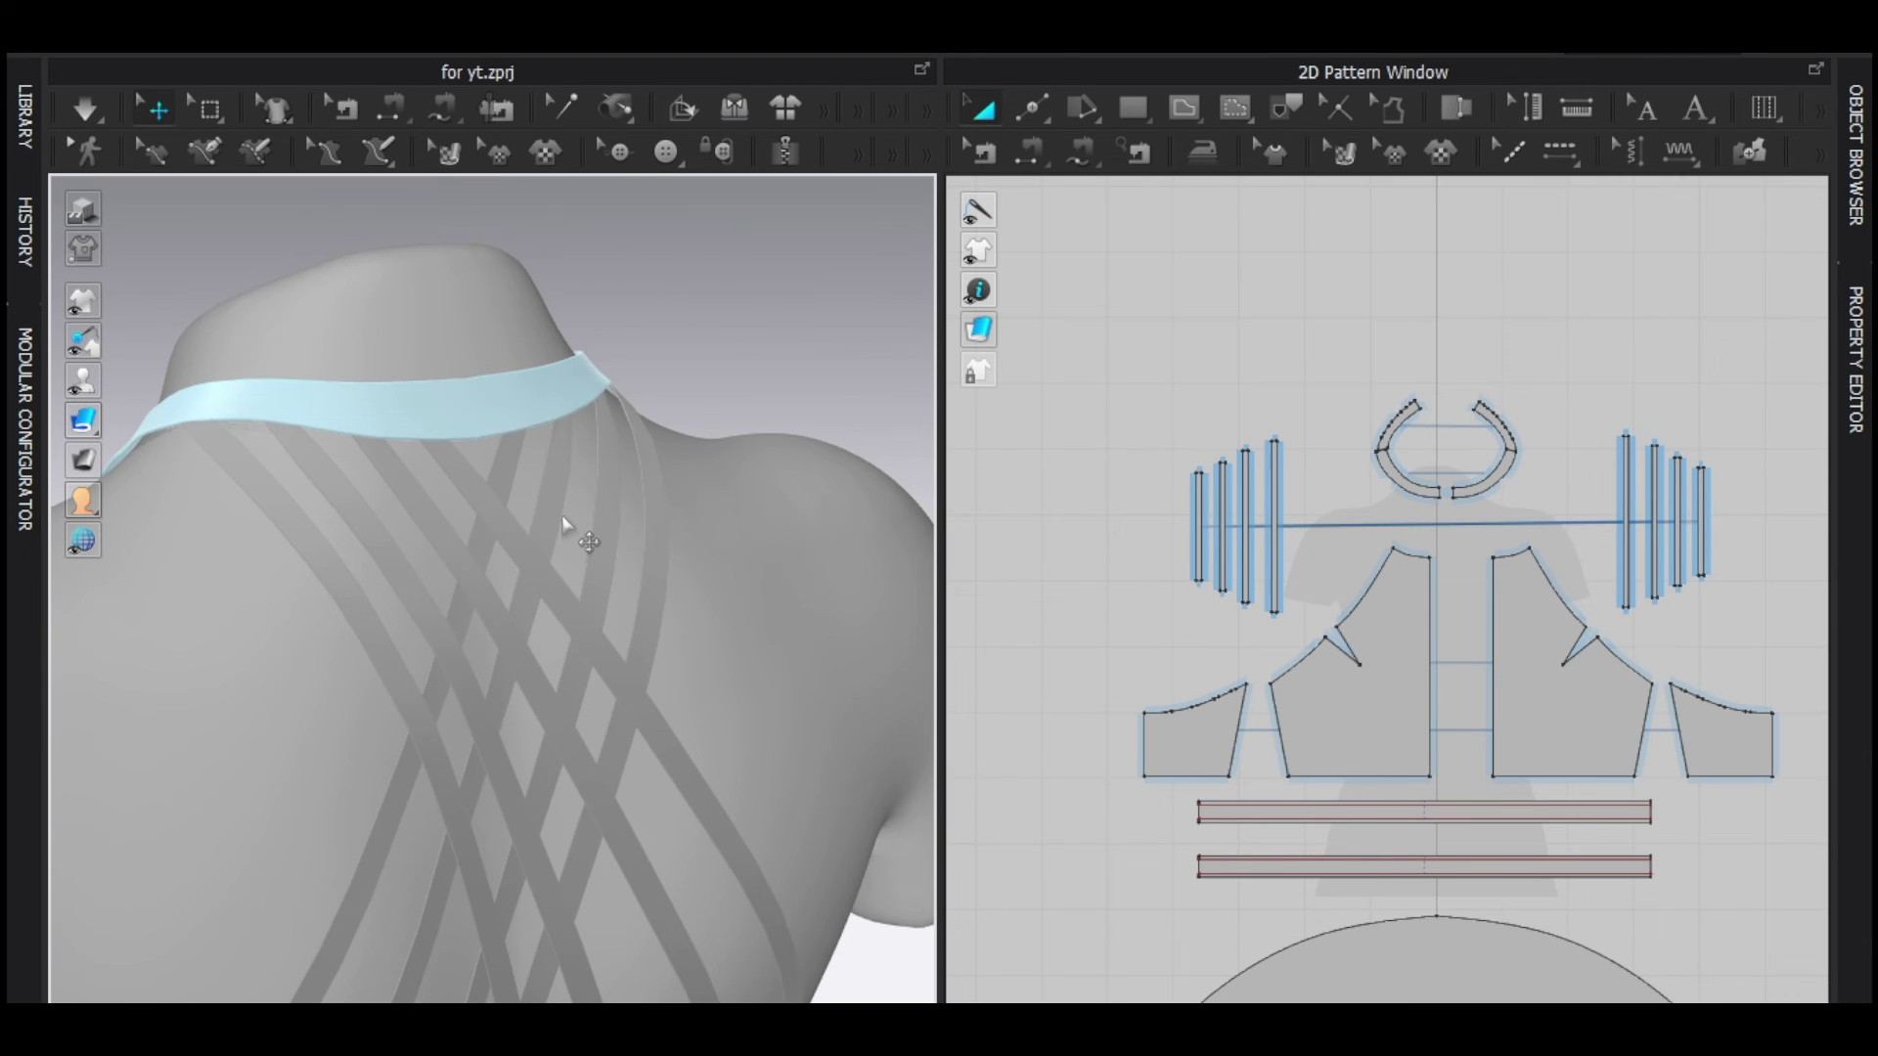
pyautogui.moveTo(514, 520); pyautogui.dragTo(499, 422, button='middle')
pyautogui.scroll(-1, 631, 428)
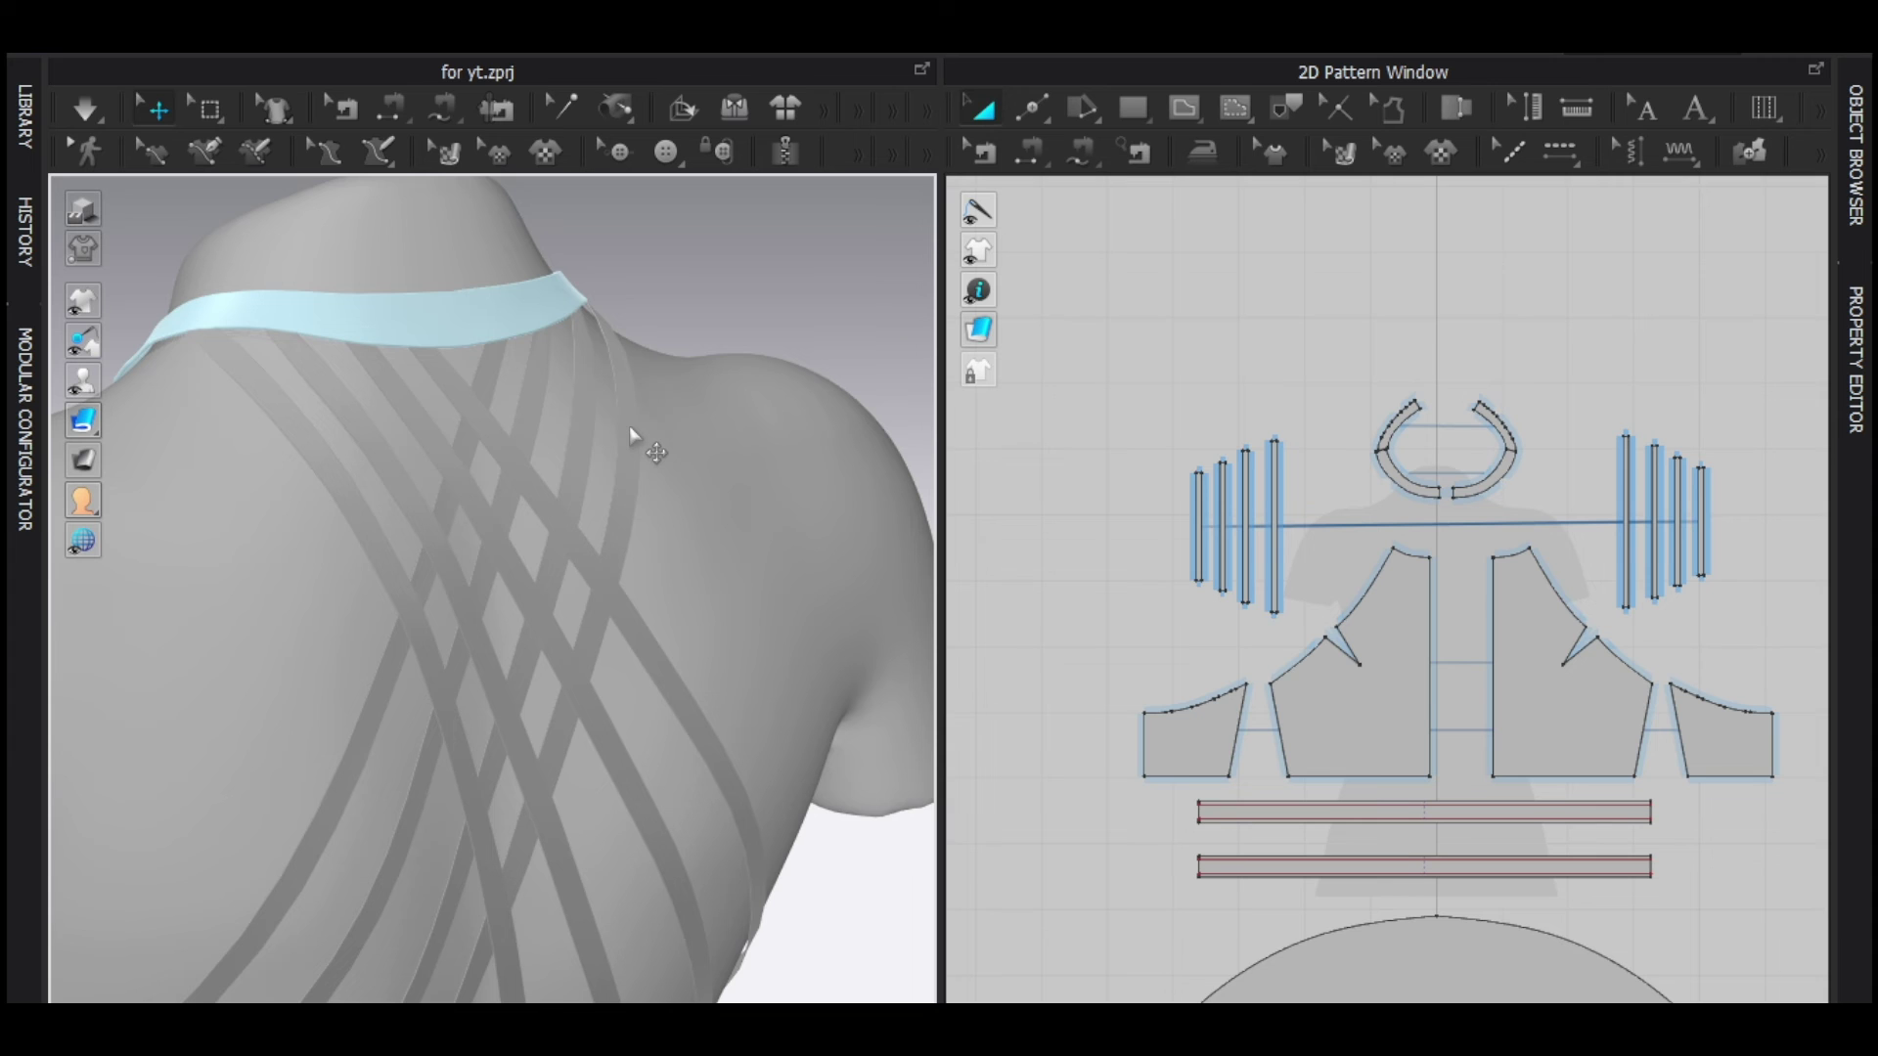
pyautogui.moveTo(621, 479); pyautogui.dragTo(489, 448, button='right')
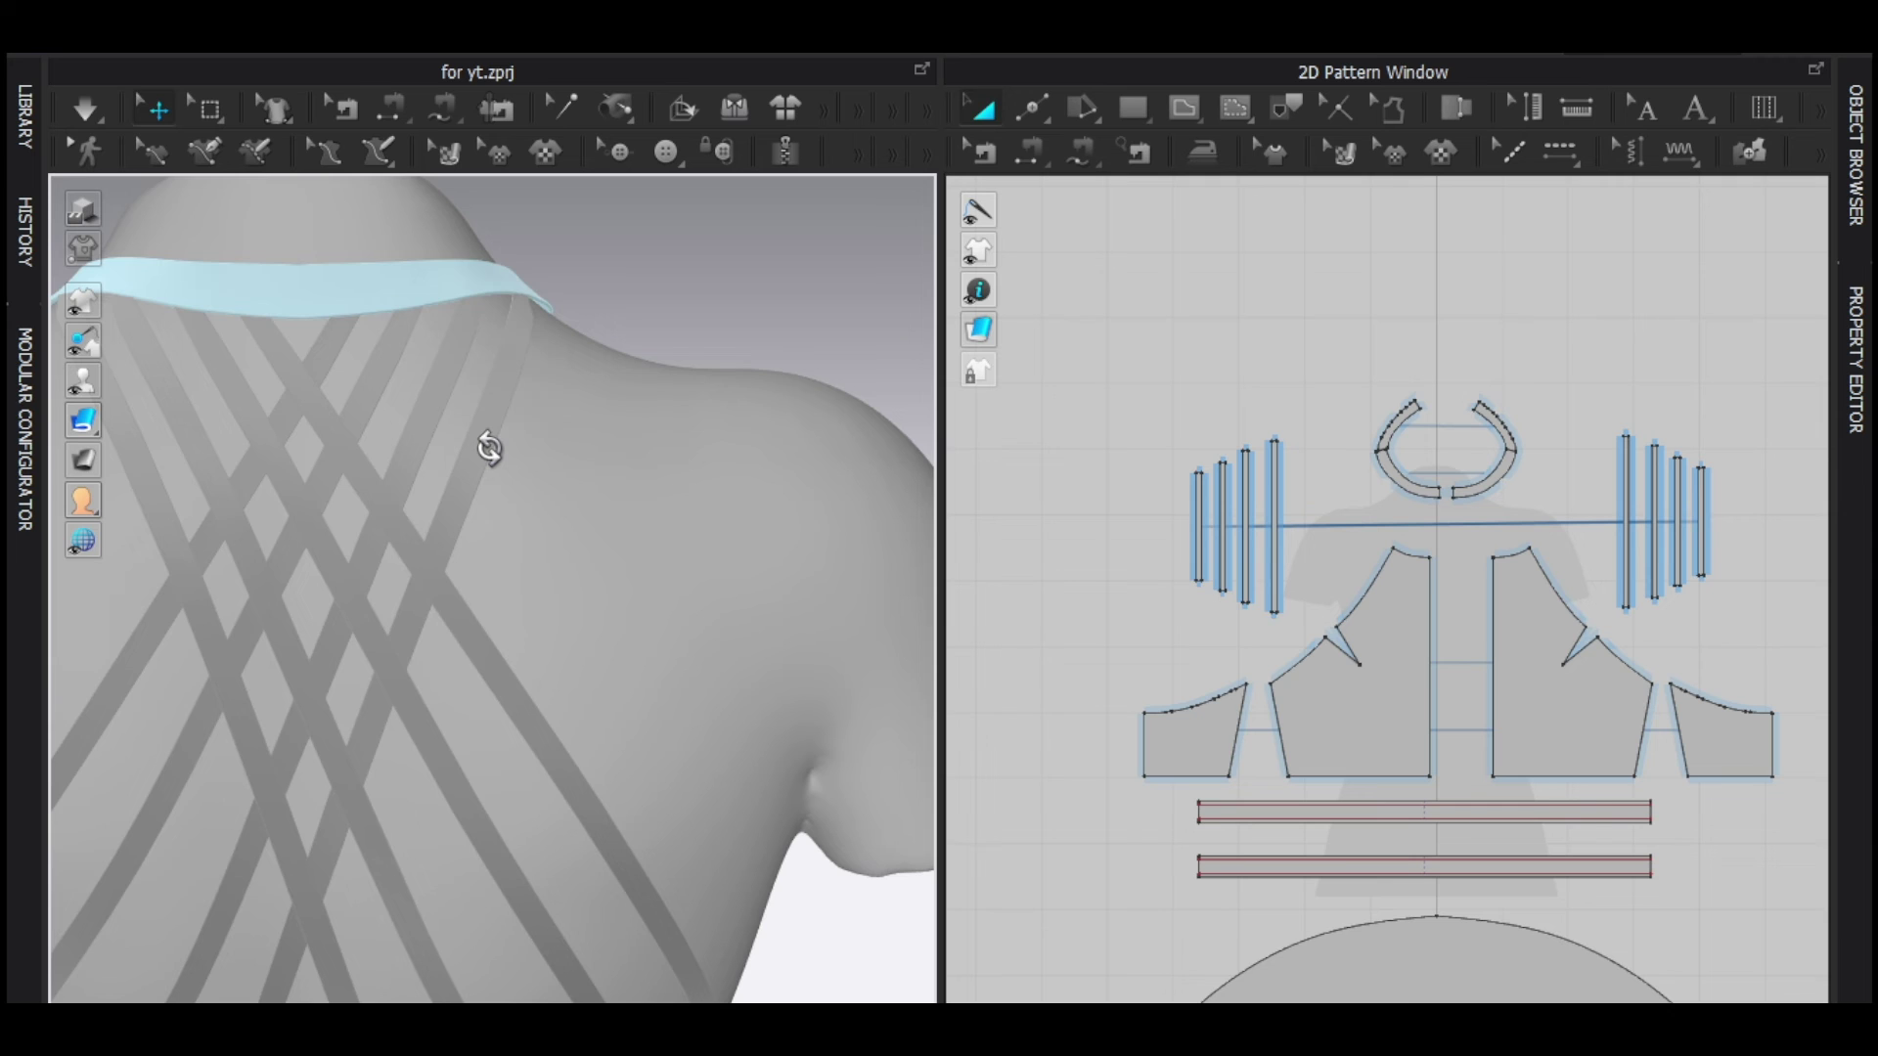
pyautogui.scroll(-4, 474, 452)
# Hide the avatar, select all eight back straps, and set their particle distance to 5 mm.
pyautogui.hotkey('shift', 'a')
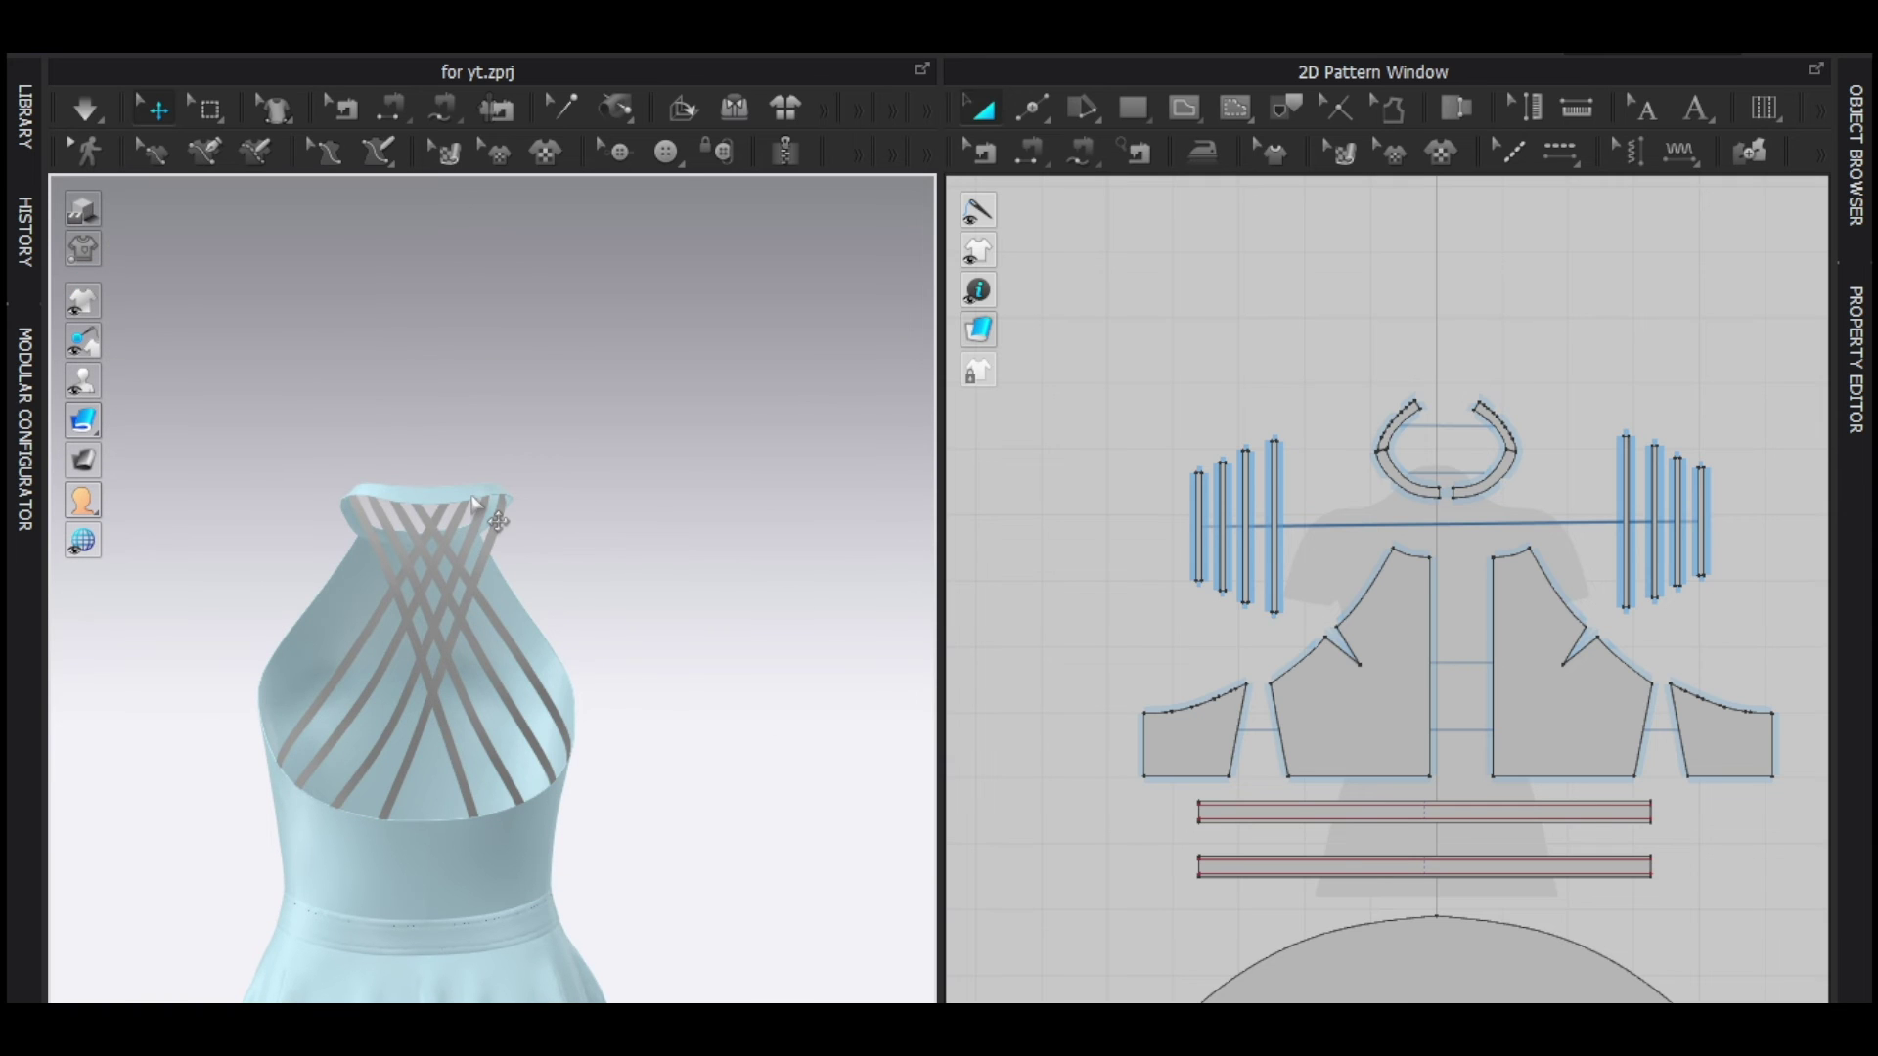
pyautogui.click(475, 502)
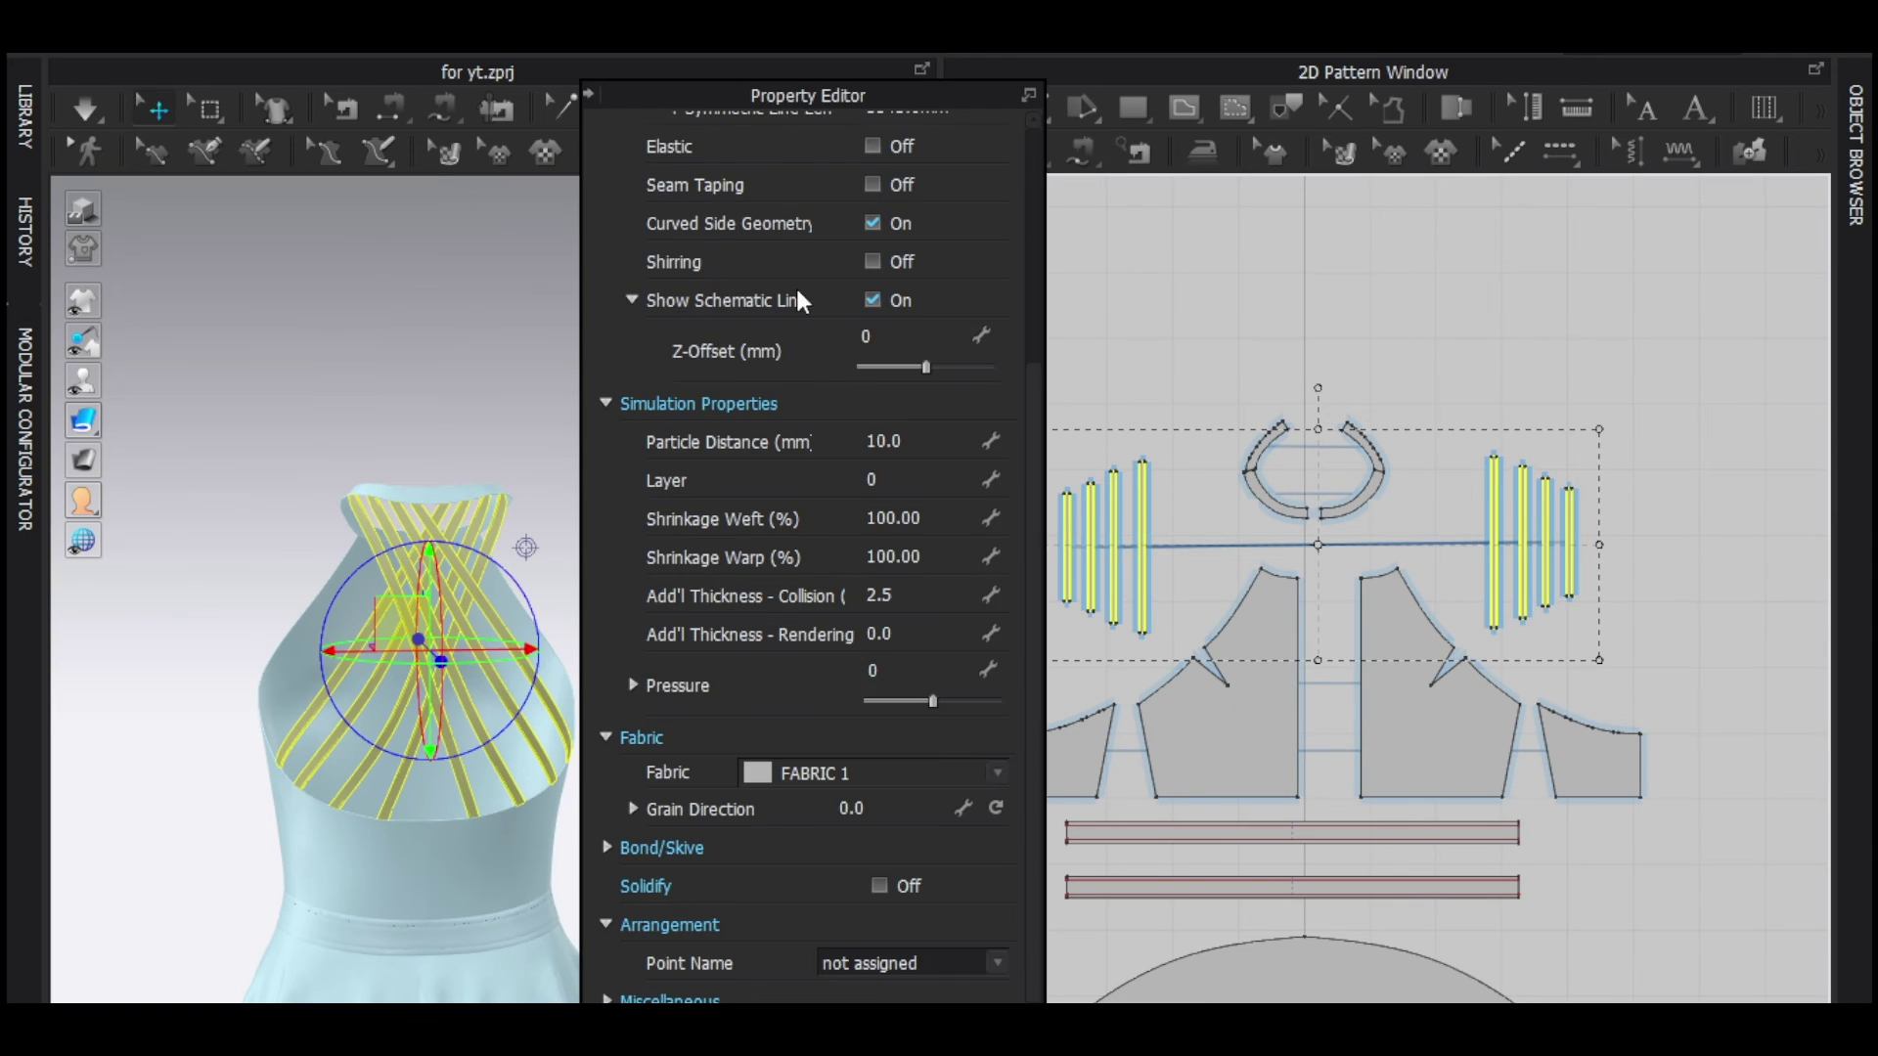
pyautogui.click(917, 439)
pyautogui.write('5')
pyautogui.press('Return')
# Set the straps' additional collision thickness to 1.5 and open their additional rendering thickness for editing.
pyautogui.click(902, 737)
pyautogui.write('1.')
pyautogui.press('Return')
pyautogui.click(909, 776)
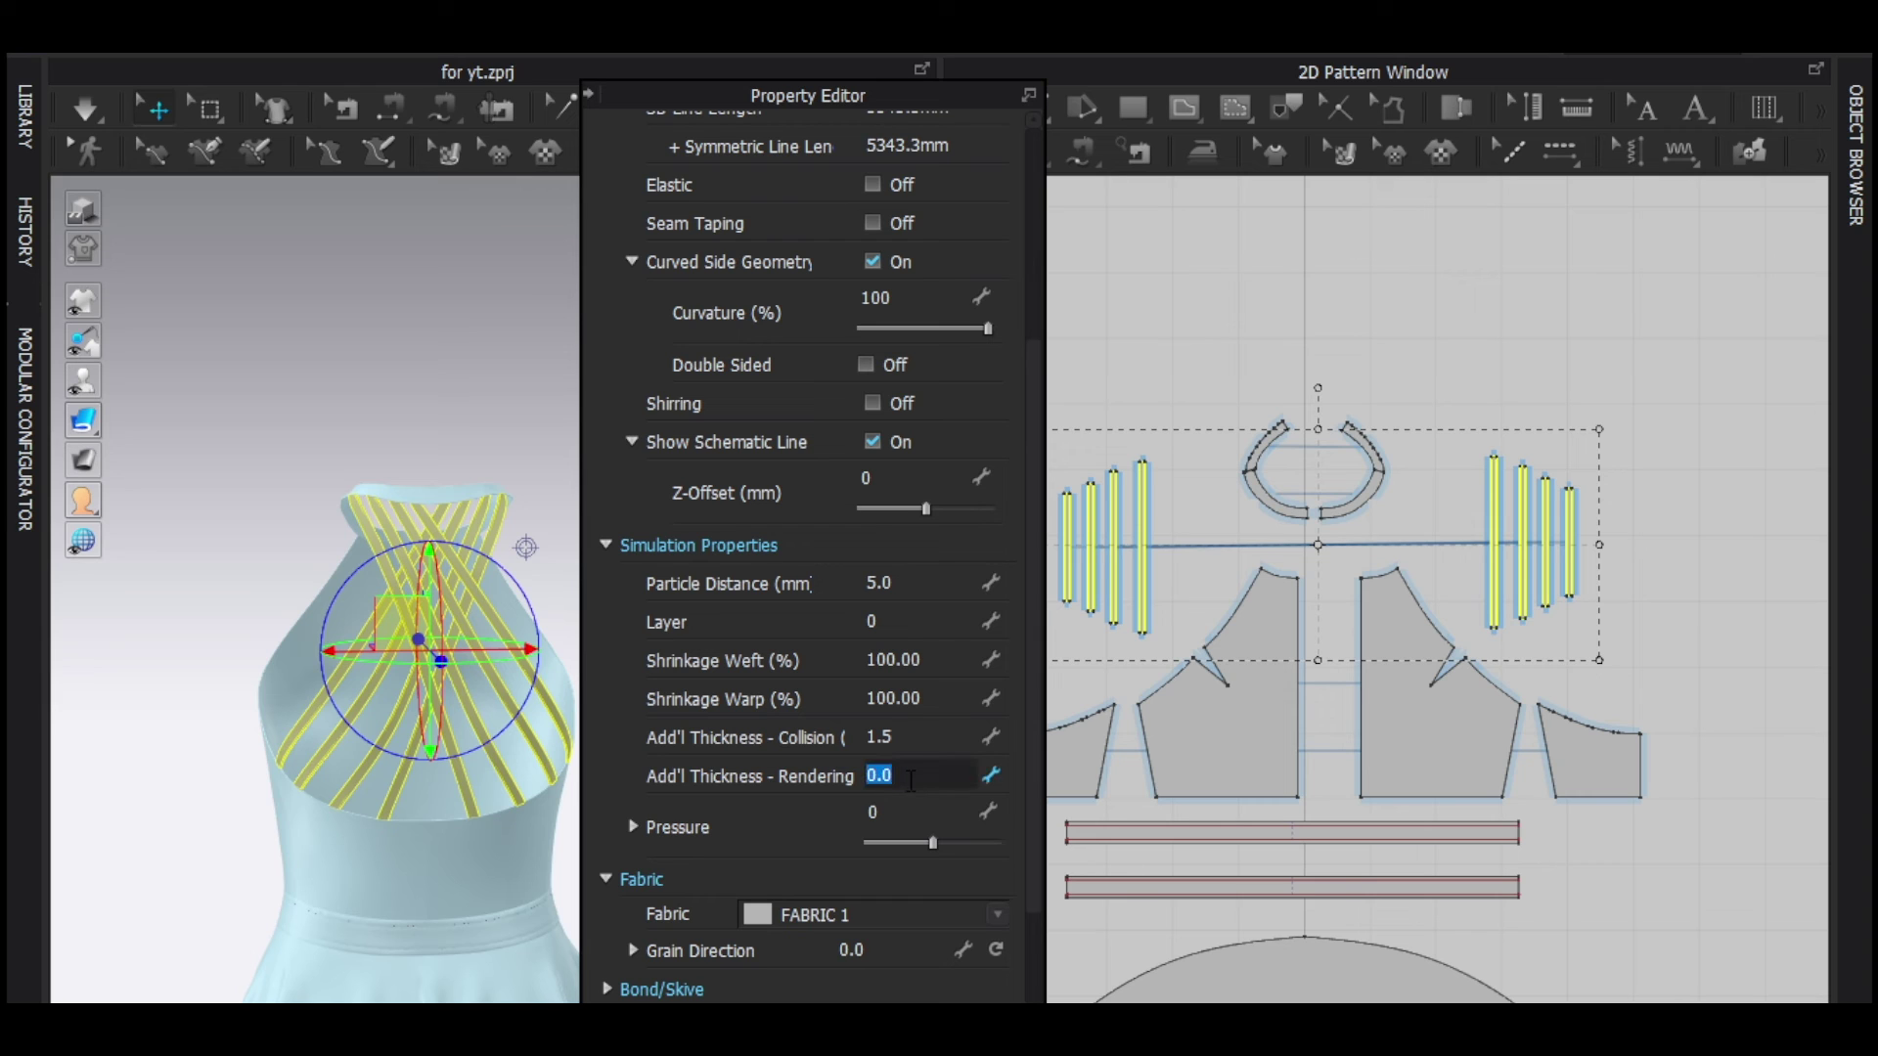